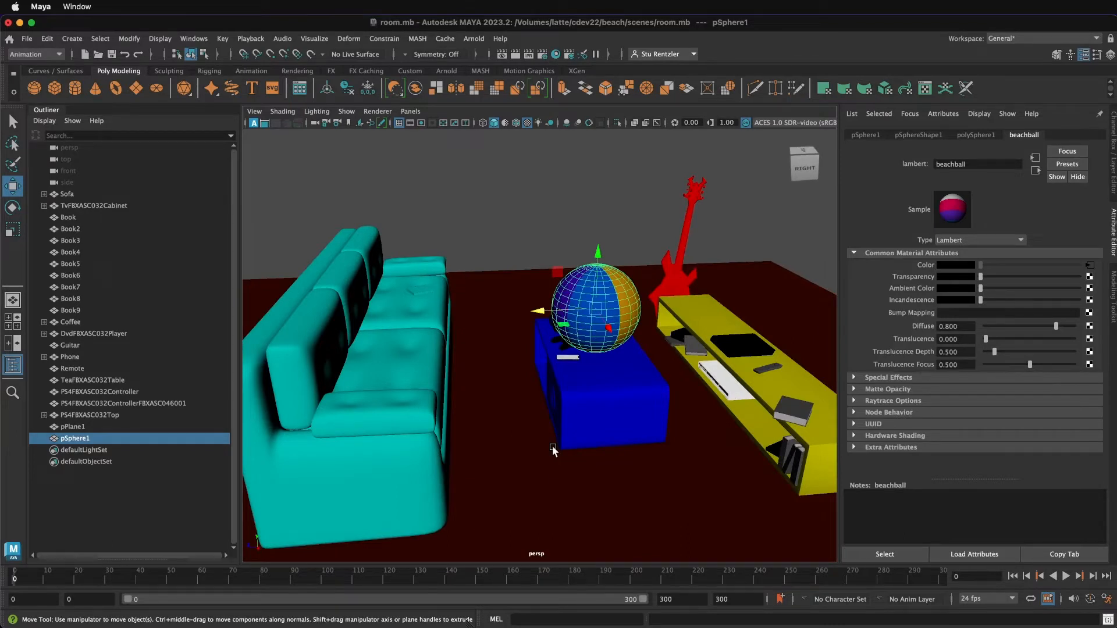
- Examine the room scene from several angles, highlighting all its objects, including the sofa, coffee table, cabinet, guitar, floor and beach ball
left_click_drag(552, 450, 498, 416, "alt")
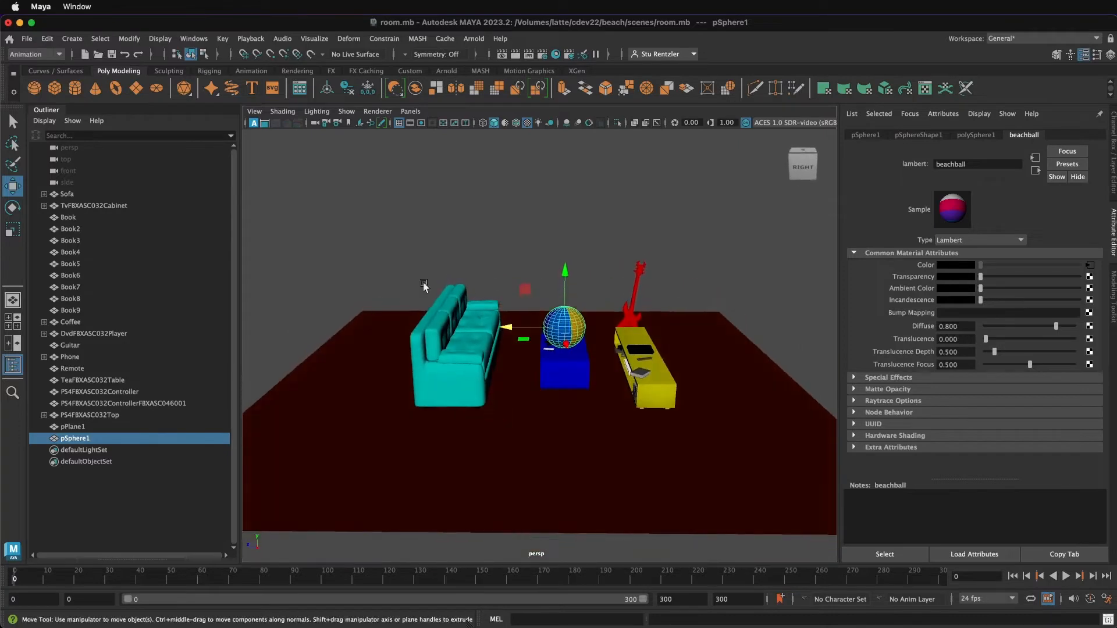
left_click_drag(282, 194, 842, 539)
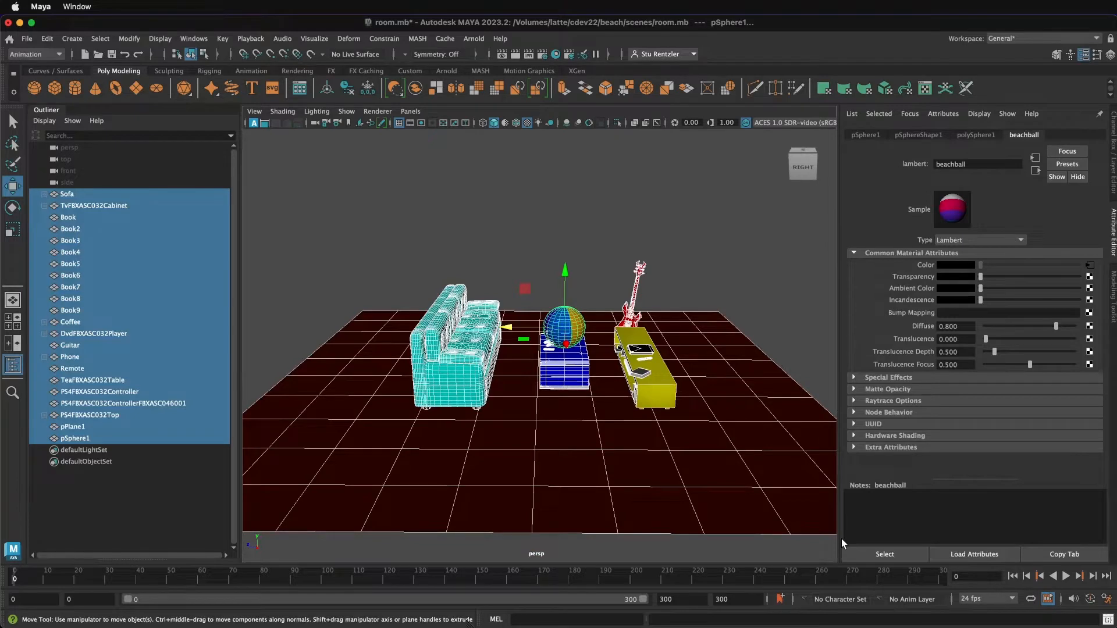
left_click(593, 286)
scroll(578, 316, "up", 3)
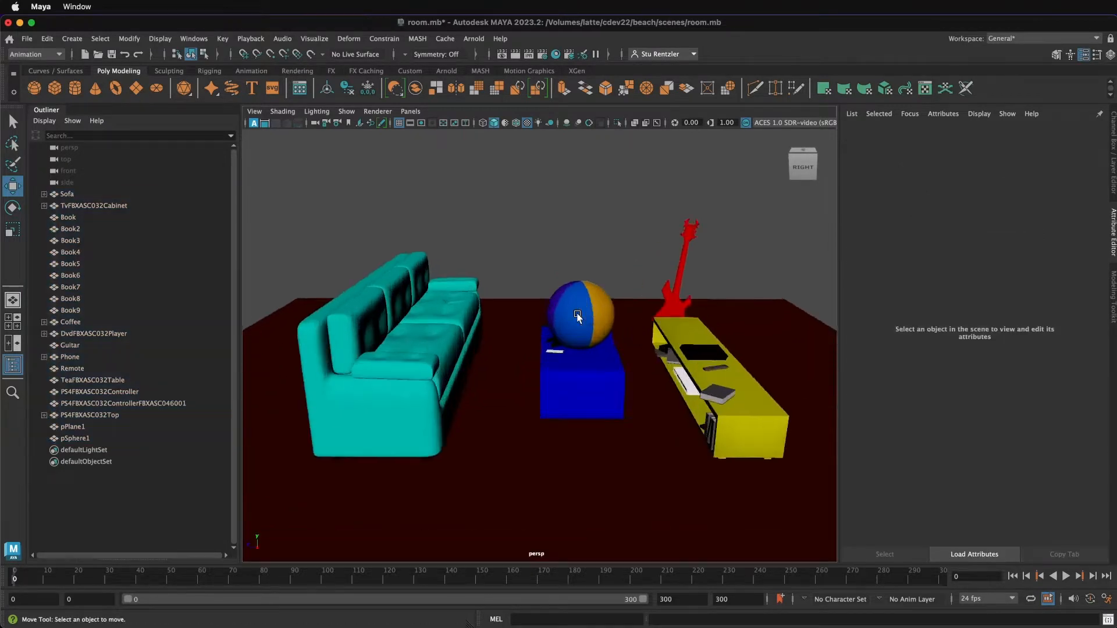
scroll(578, 316, "up", 3)
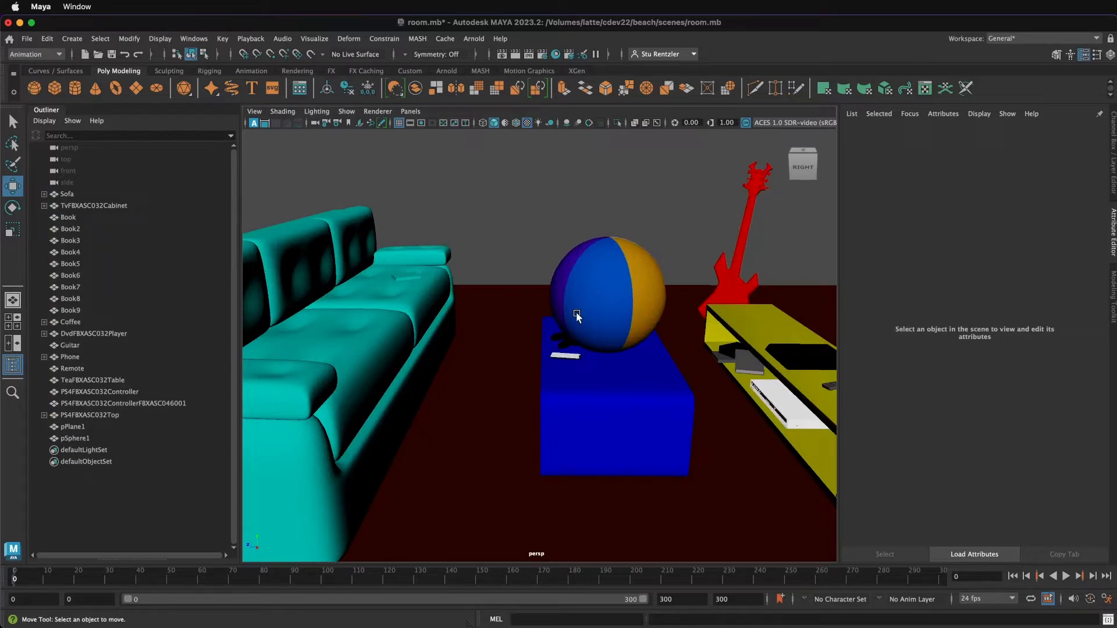
scroll(578, 316, "down", 6)
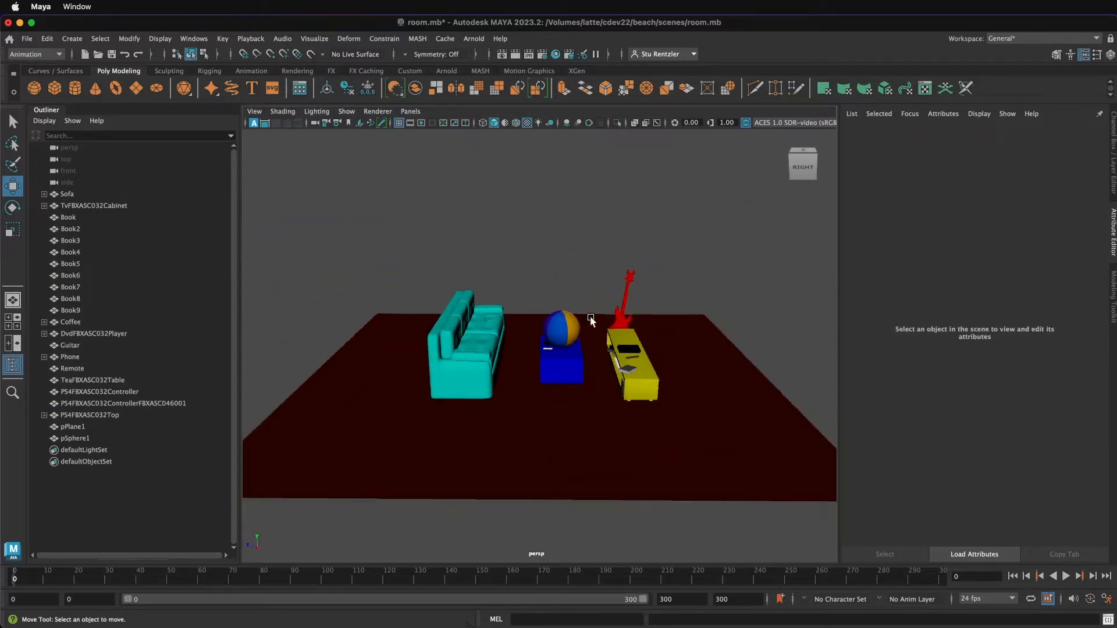
left_click_drag(573, 331, 585, 333, "alt")
left_click_drag(300, 252, 825, 510)
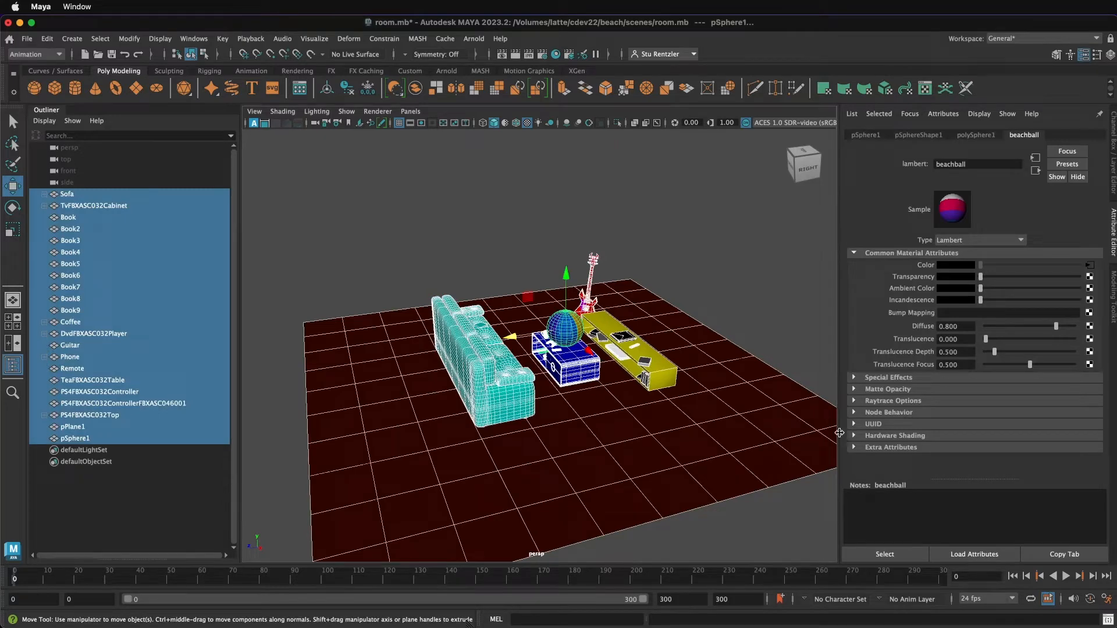
scroll(635, 316, "up", 5)
scroll(634, 315, "up", 2)
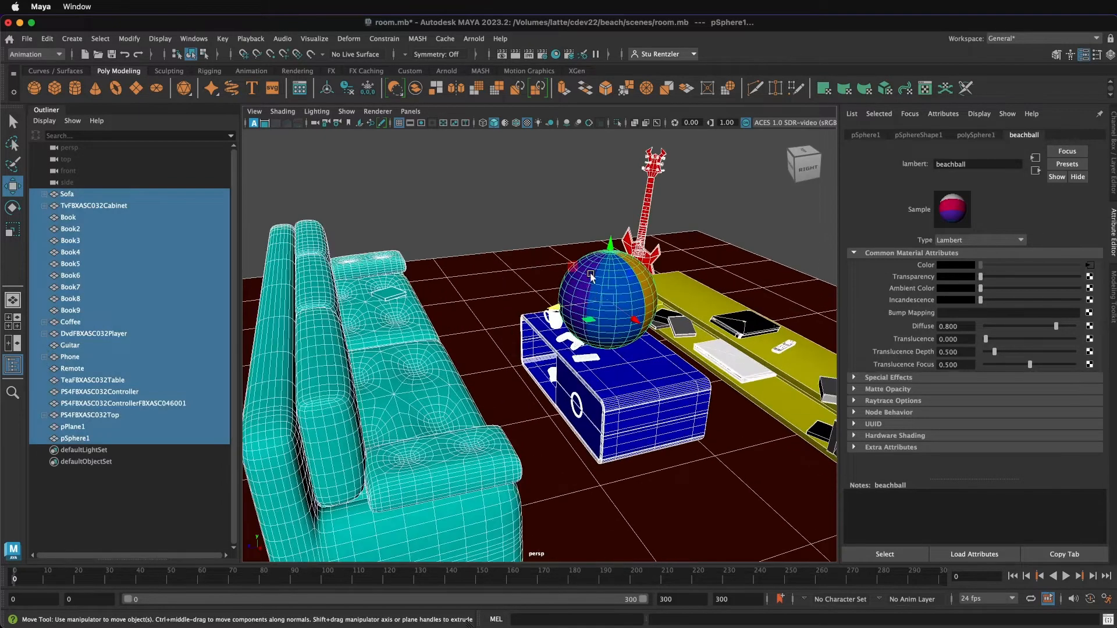
- Select only the beach ball on the coffee table
left_click(589, 273)
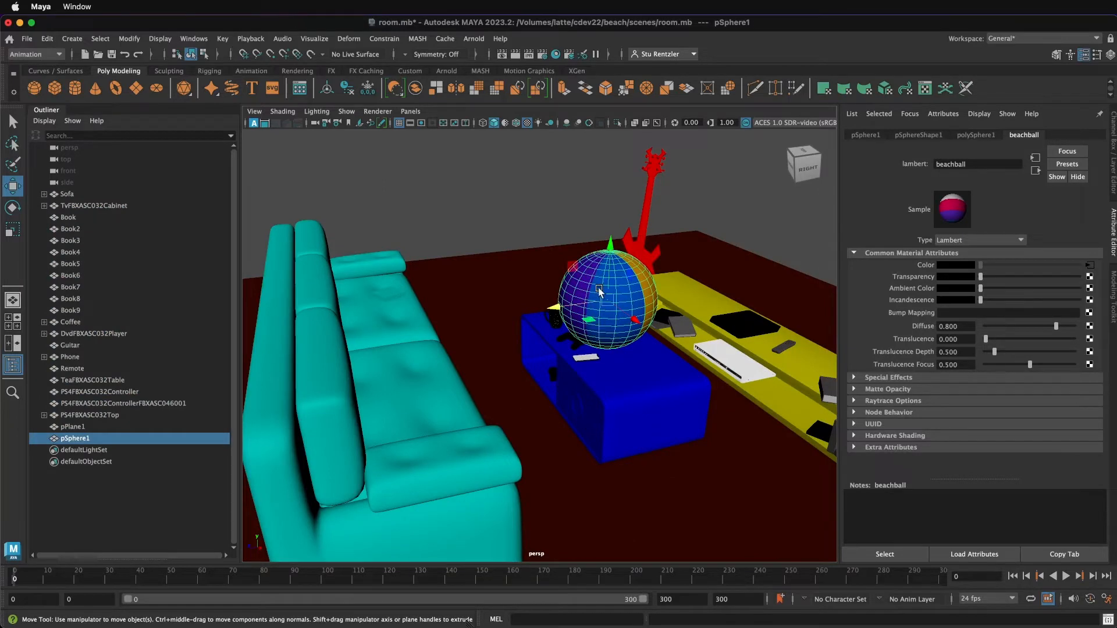
scroll(600, 288, "up", 4)
left_click_drag(696, 278, 661, 286, "alt")
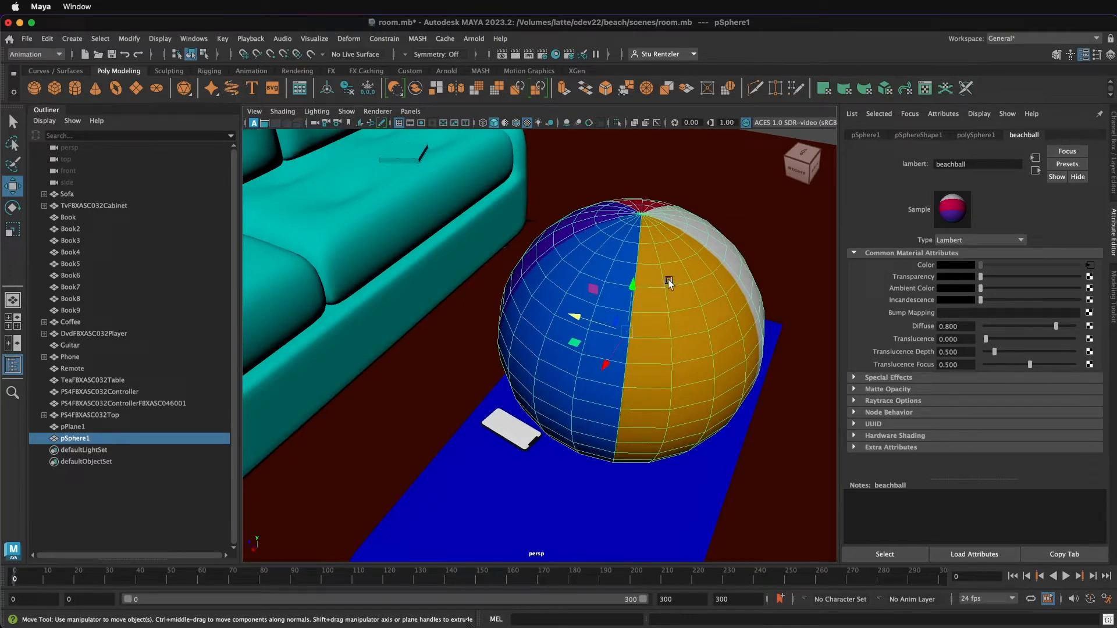
- Begin exporting the selected beach ball and collapse the Include, File Type Specific and Thumbnail/Playblast option sections
left_click(26, 40)
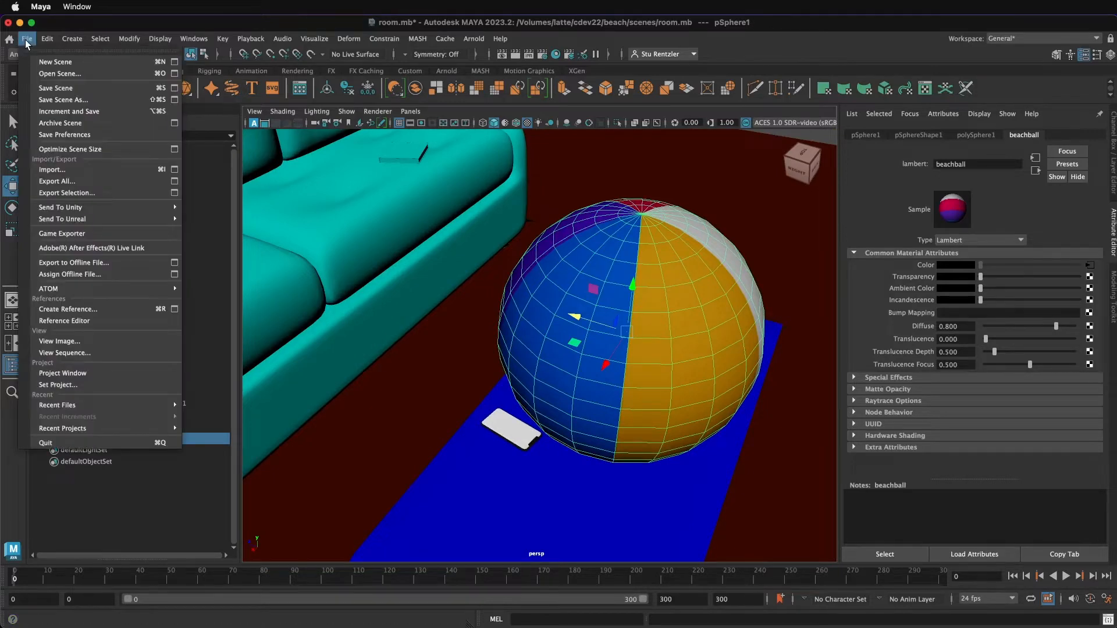
left_click(61, 193)
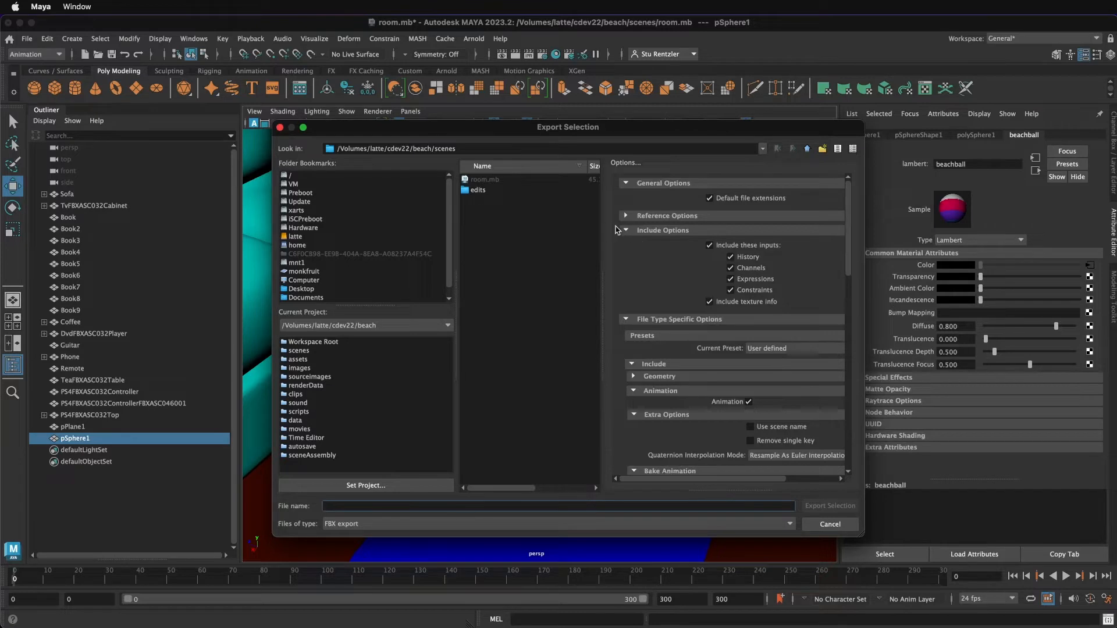
left_click(625, 230)
left_click(626, 245)
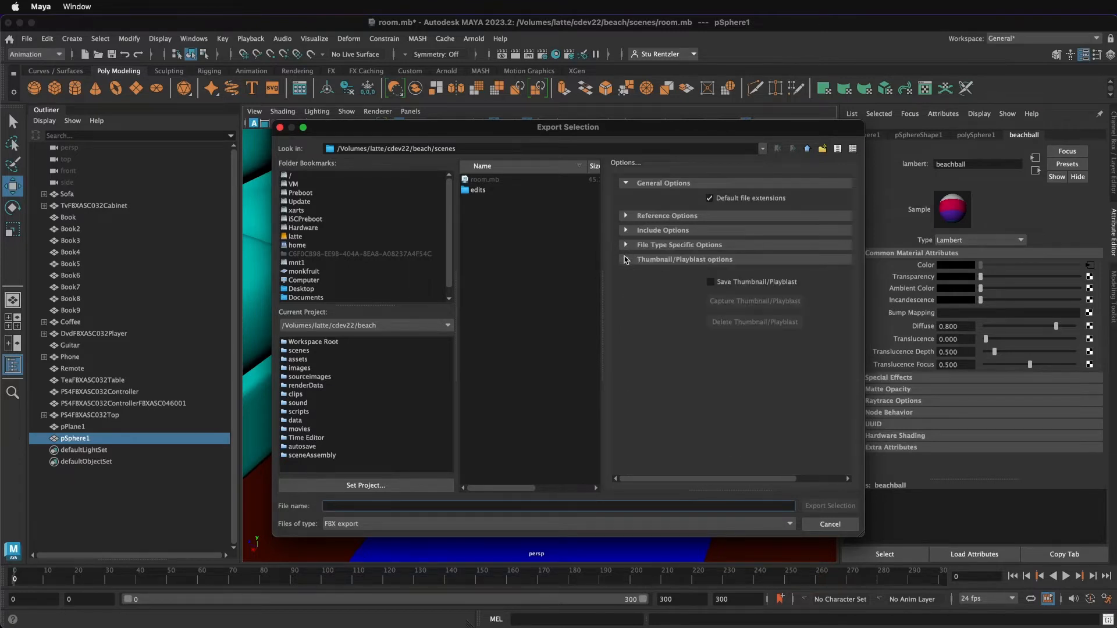
left_click(627, 260)
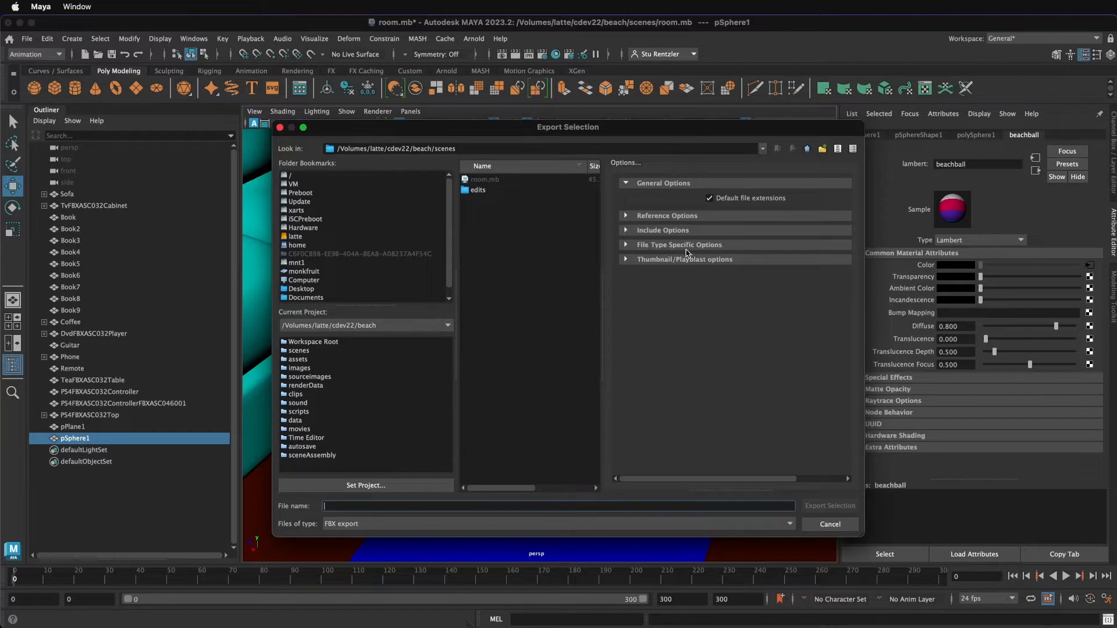
- Check the FBX file type specific options down to Embed Media and export the beach ball as beachball
left_click(626, 245)
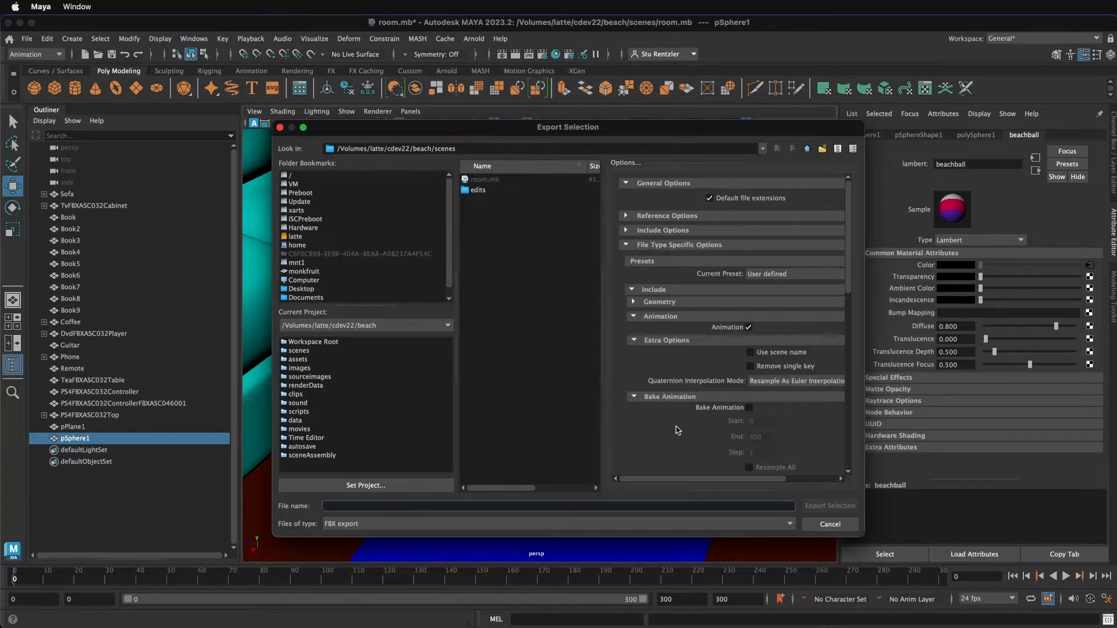
scroll(677, 430, "down", 5)
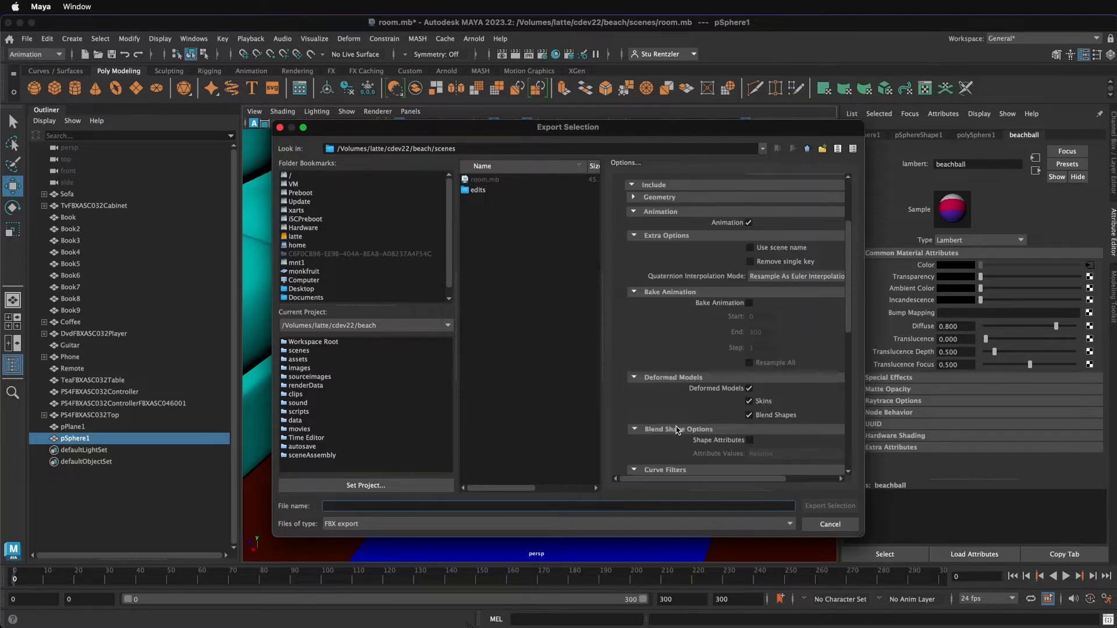
scroll(677, 429, "down", 5)
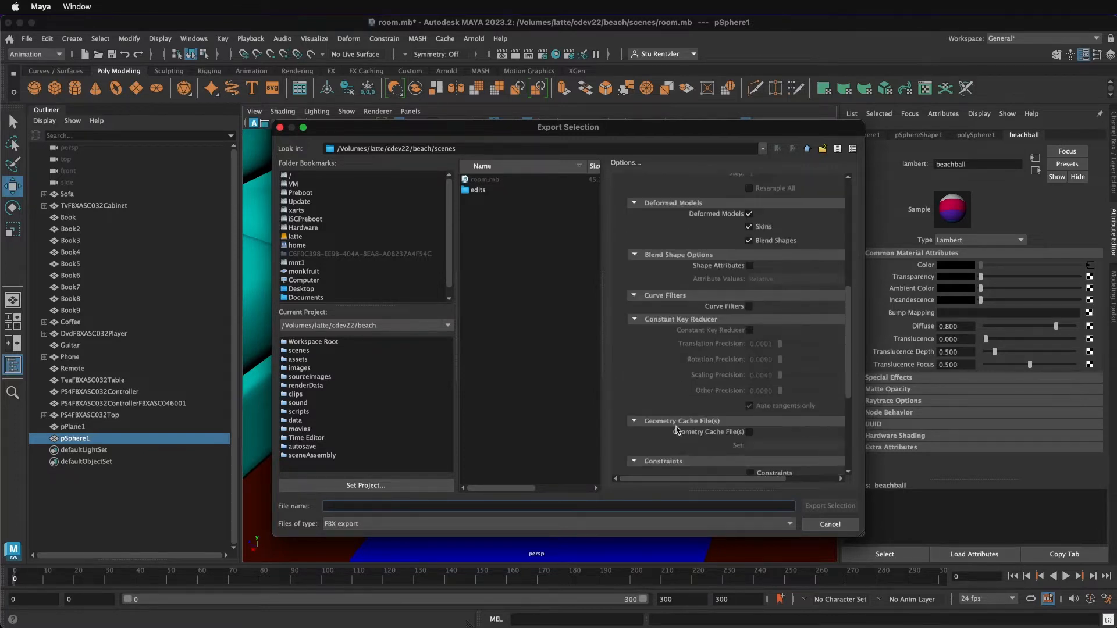
scroll(677, 430, "down", 2)
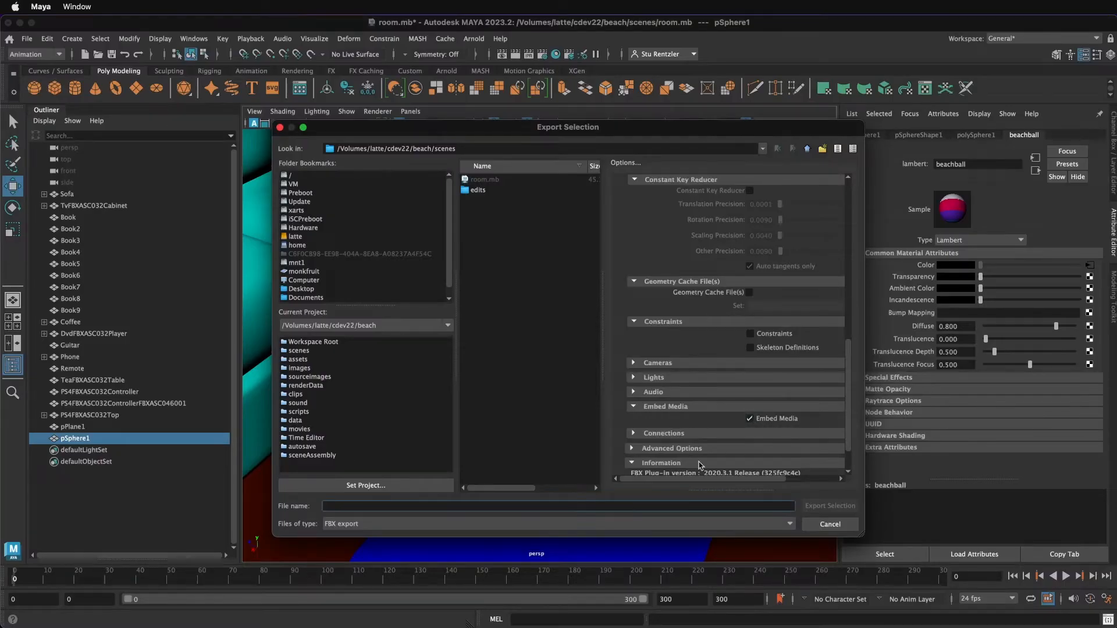
type("beachball")
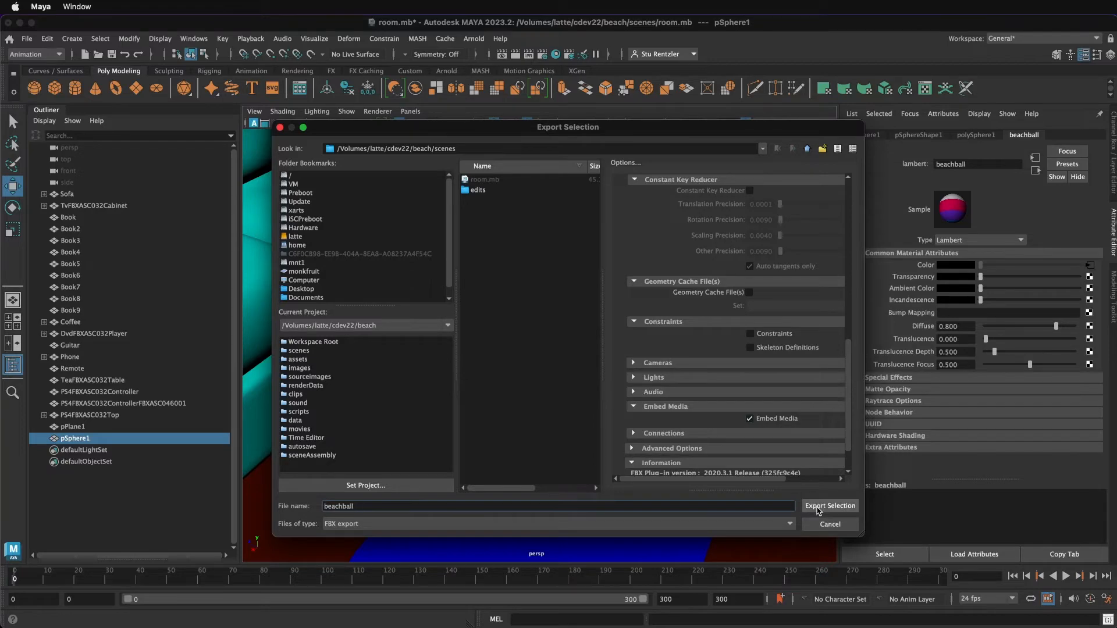
left_click(817, 506)
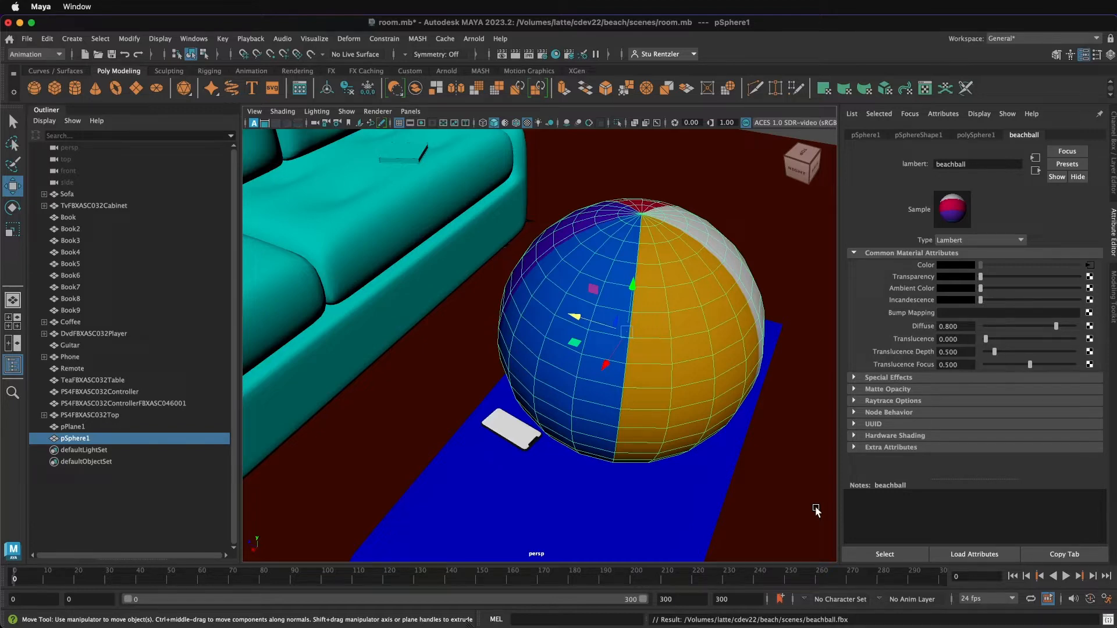
- Select every object in the room except the beach ball
scroll(573, 405, "down", 10)
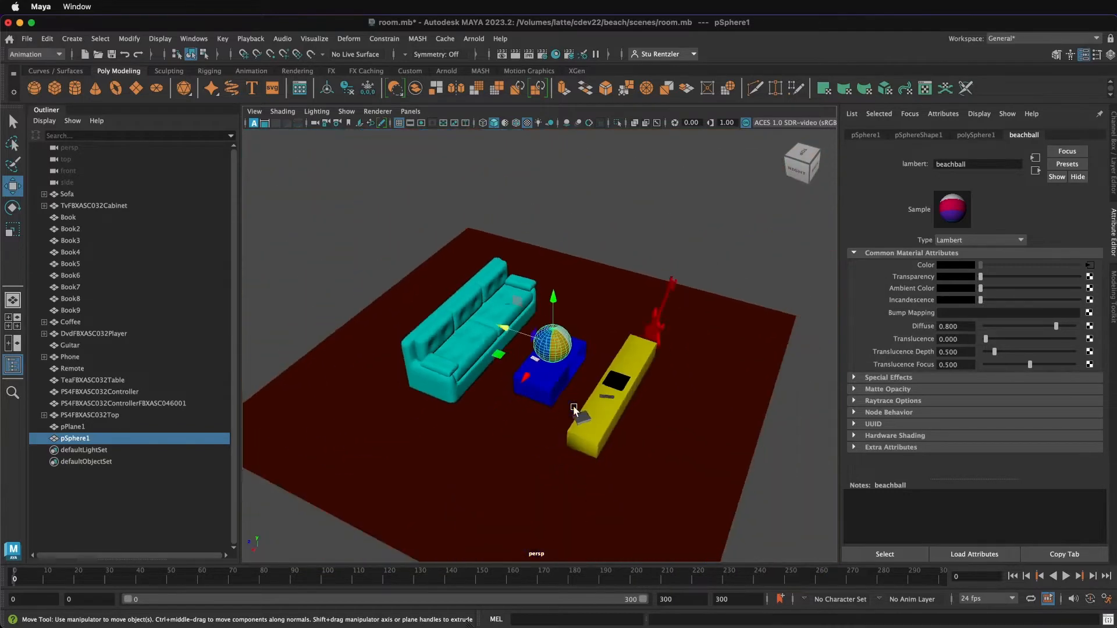
left_click_drag(330, 249, 789, 373)
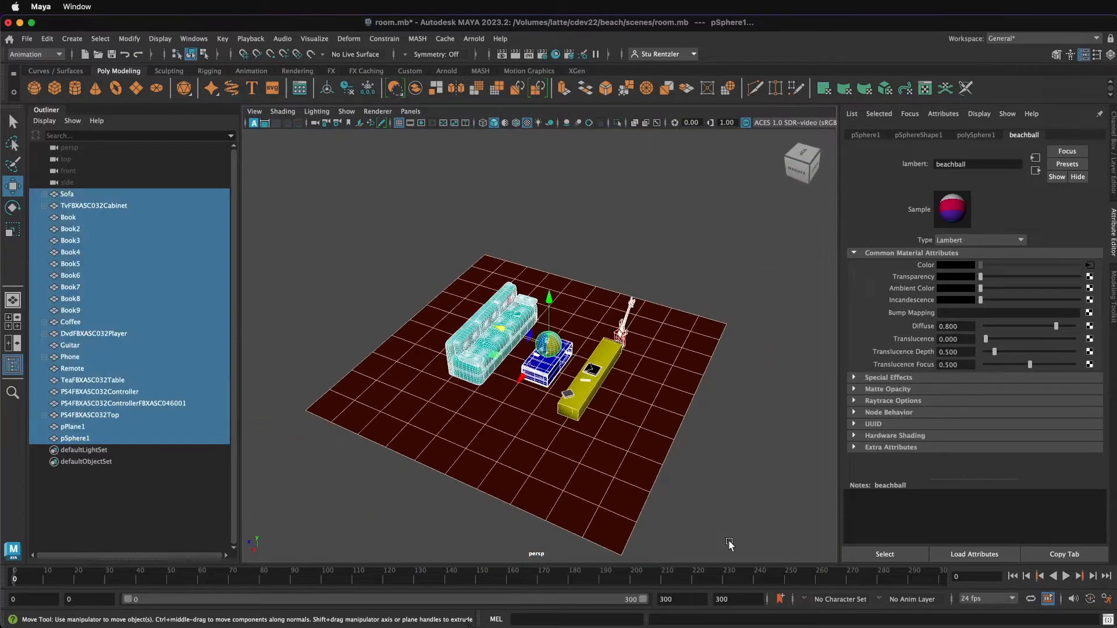
key("f")
scroll(640, 454, "up", 8)
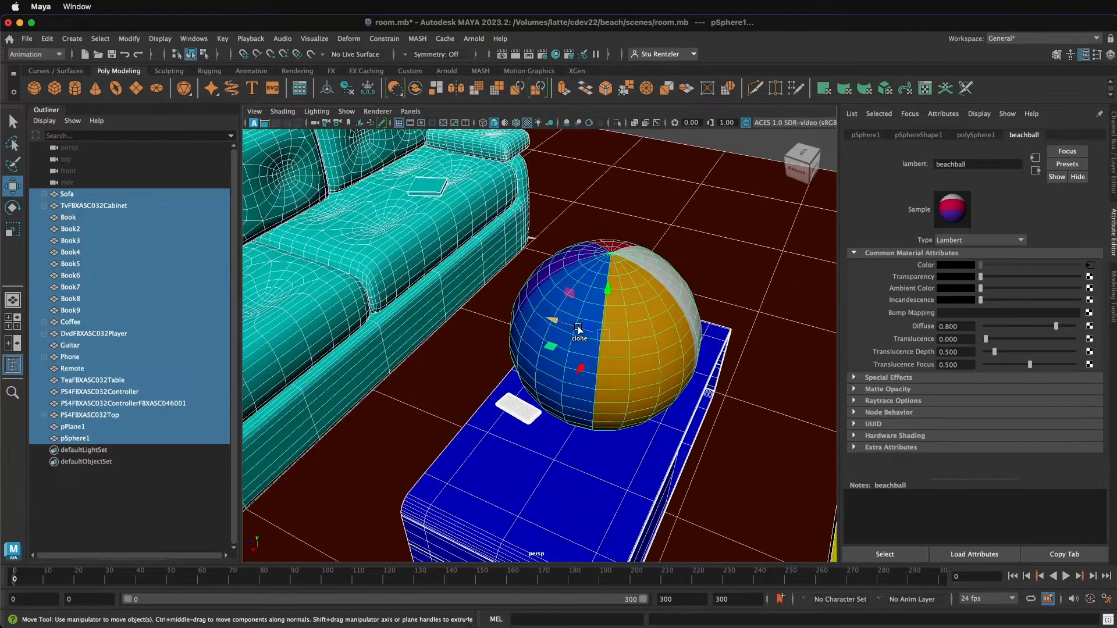
left_click(570, 275, "shift")
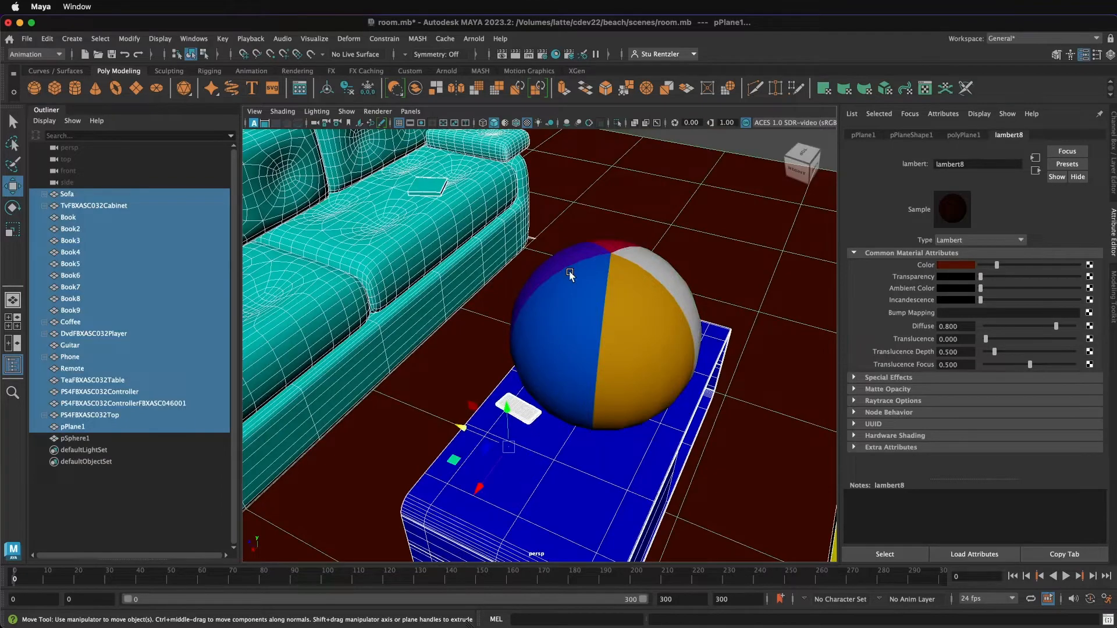
scroll(548, 277, "down", 8)
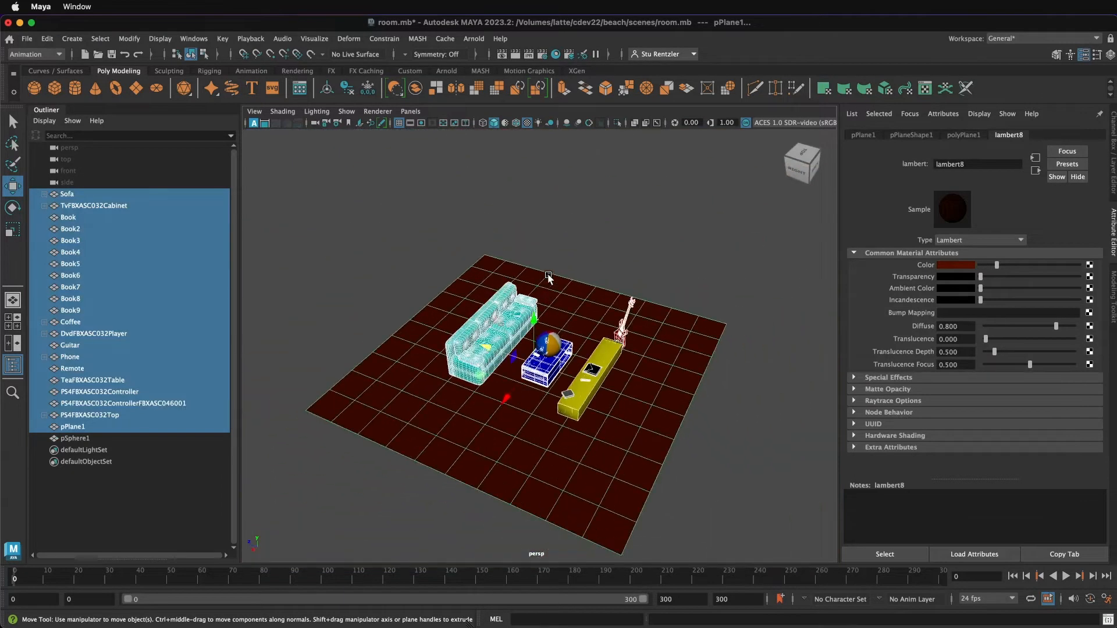
scroll(548, 277, "up", 4)
- Check the FBX options down to Embed Media and export the selected room objects under the file name room
left_click(27, 39)
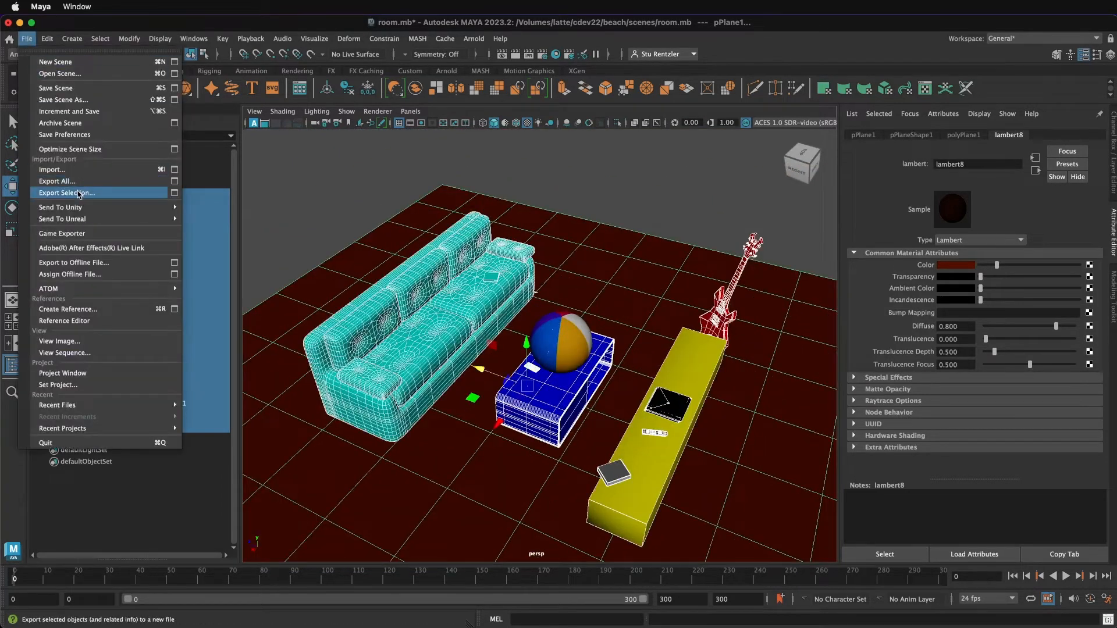
left_click(79, 194)
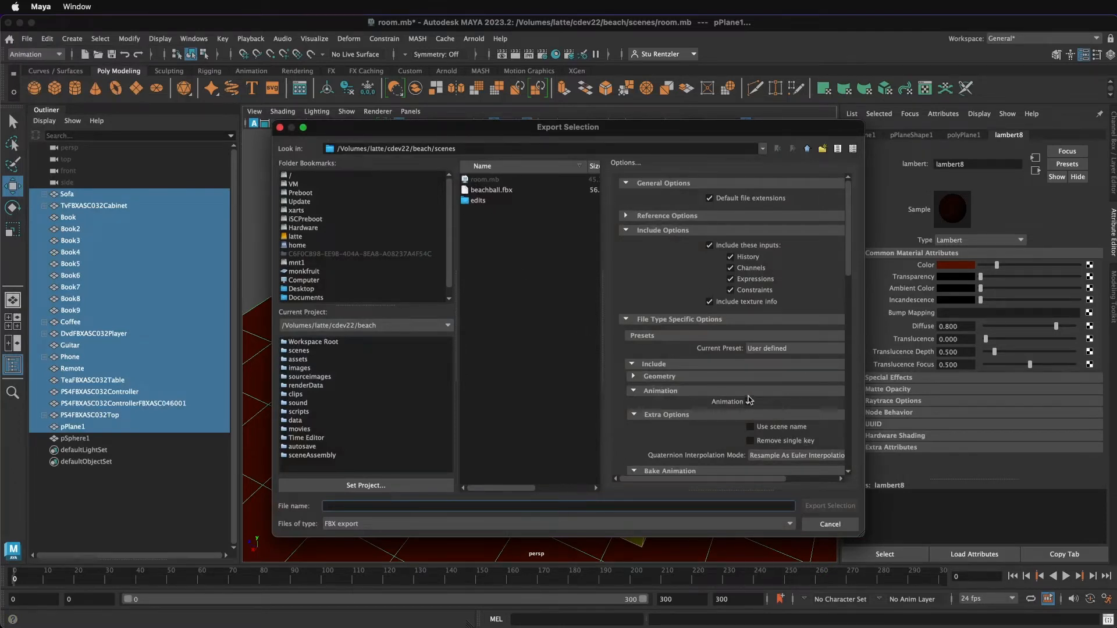
scroll(744, 401, "down", 10)
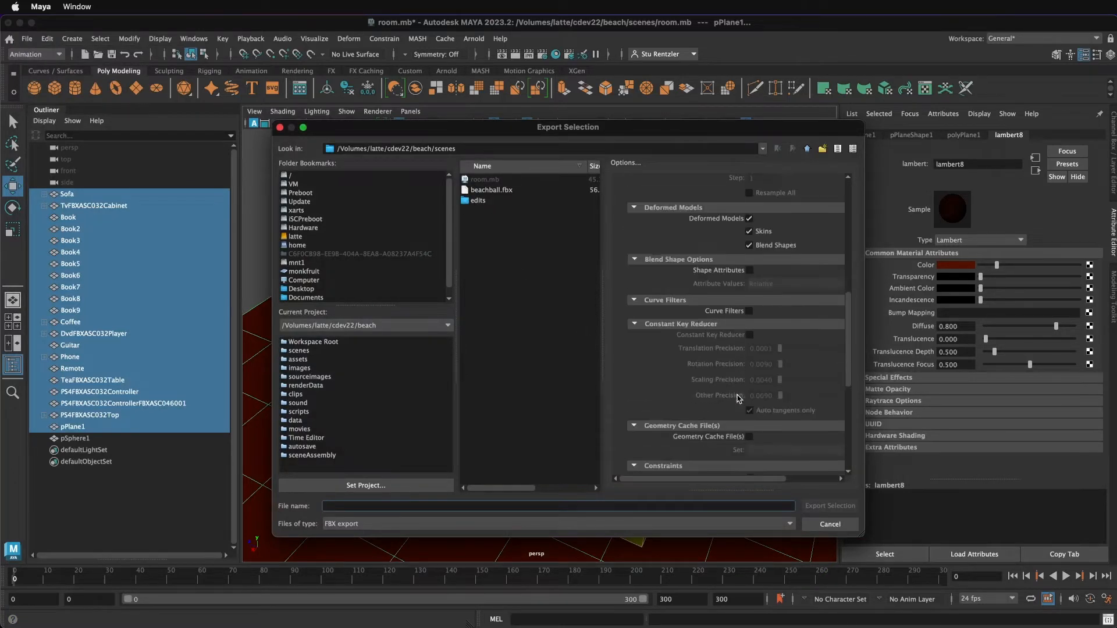
scroll(738, 398, "down", 5)
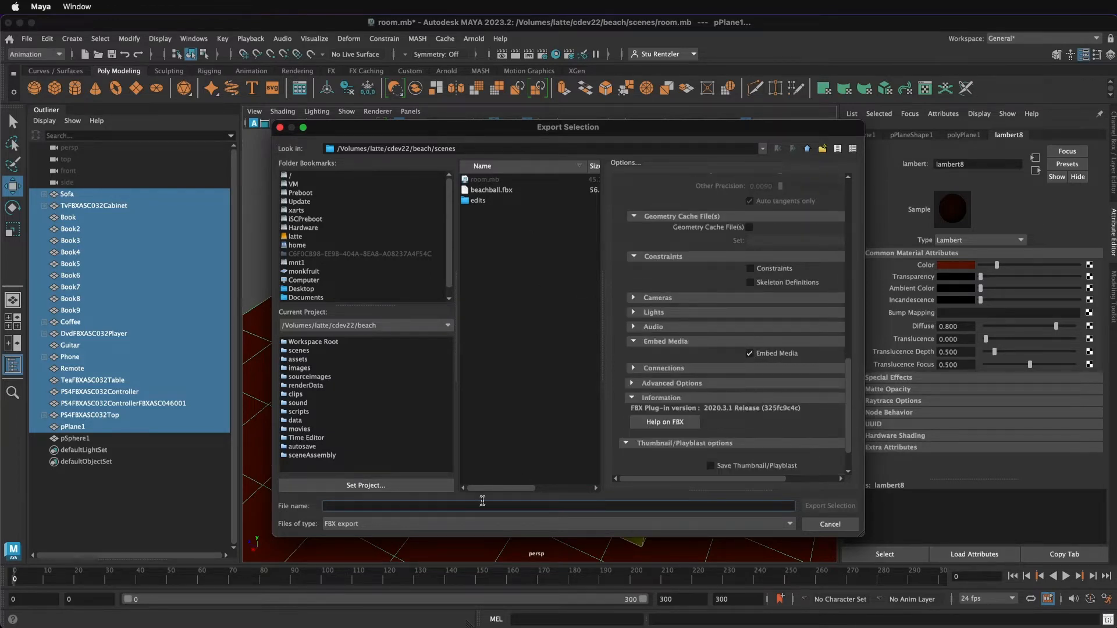
type("ro")
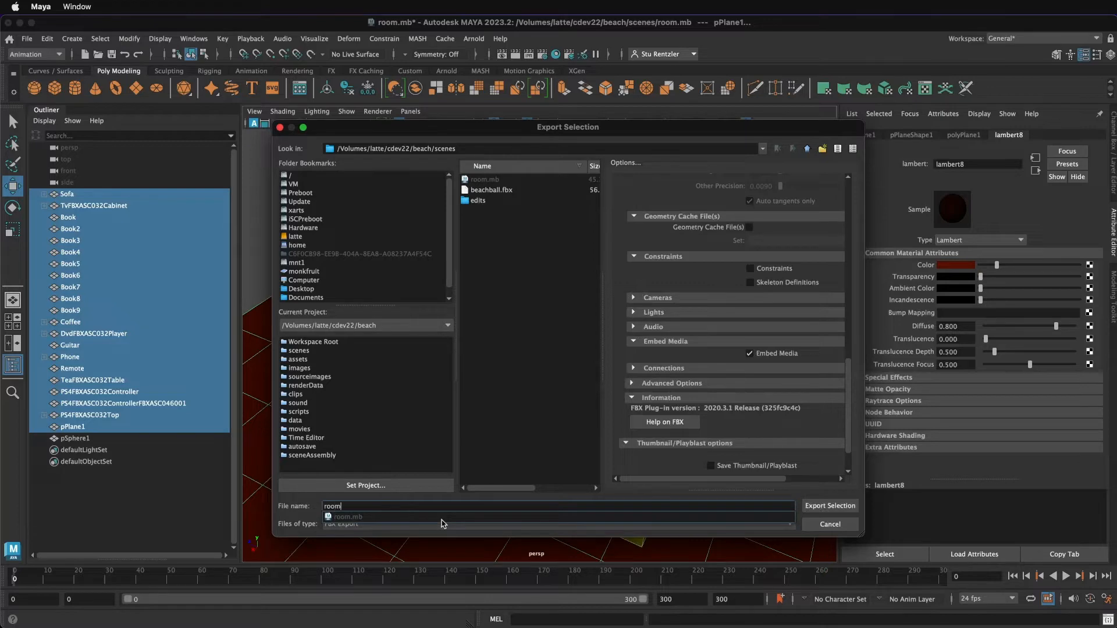
type("om")
left_click(823, 507)
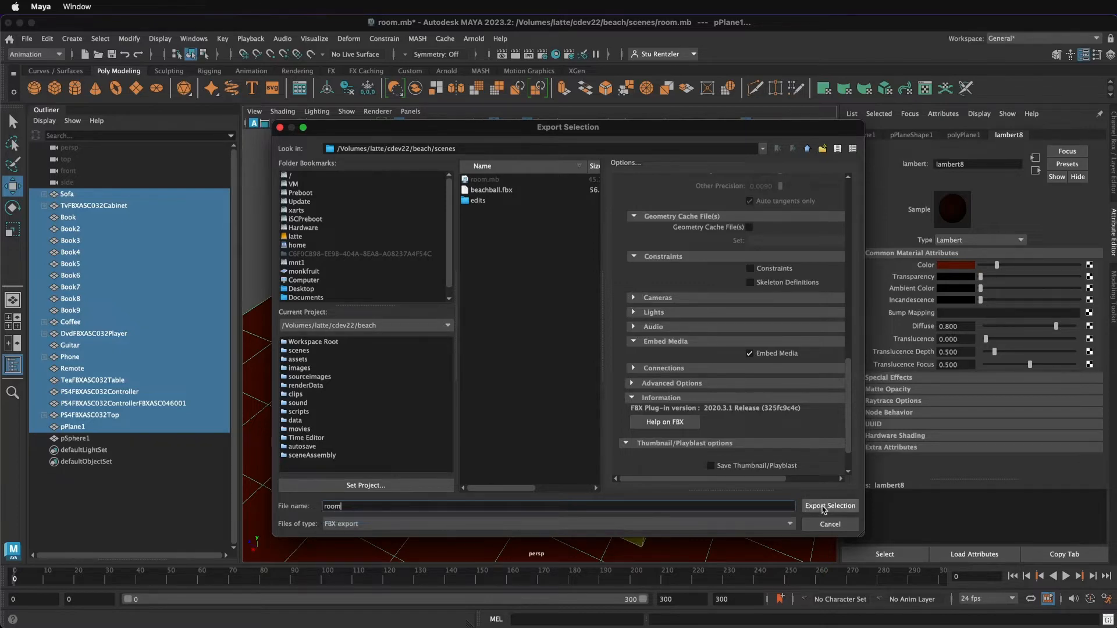
left_click(823, 507)
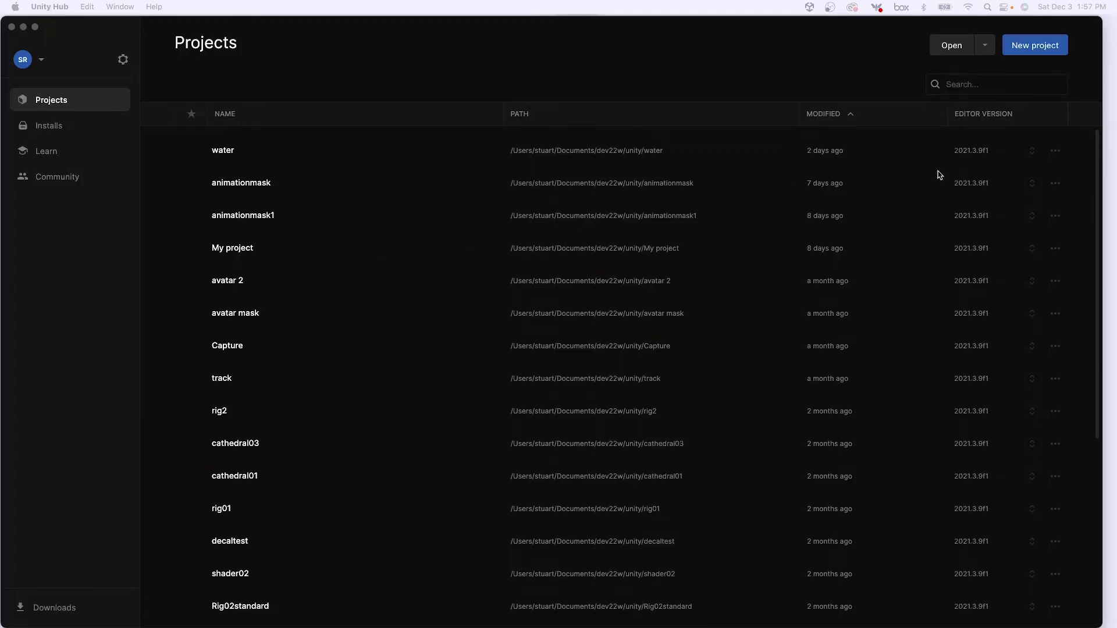
- In Unity Hub, start a new project and choose the 3D (URP) core template
left_click(1020, 50)
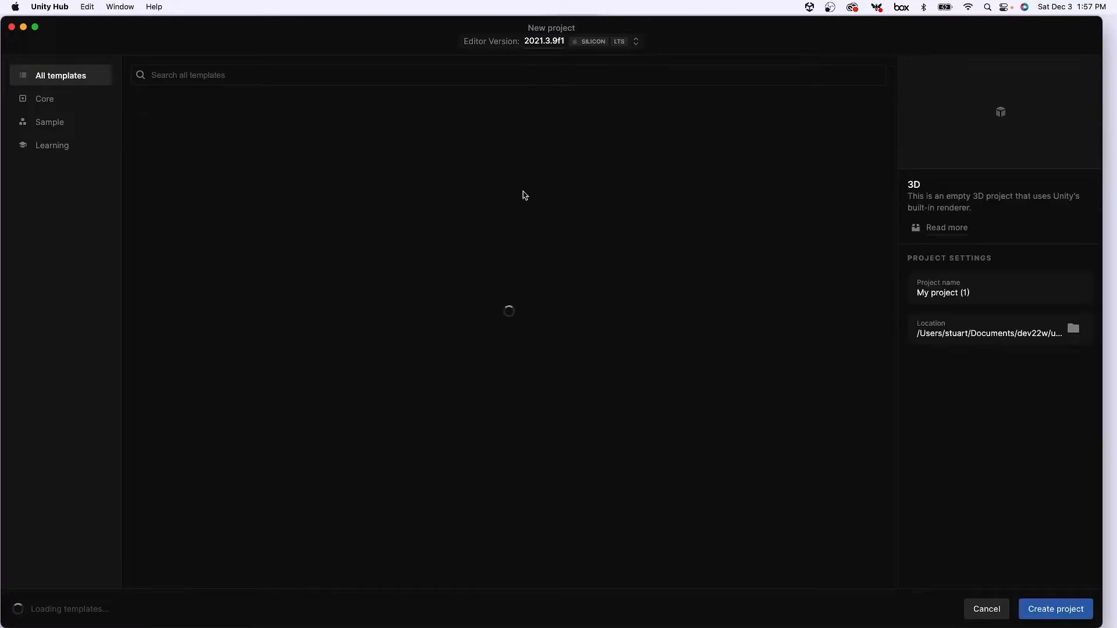
scroll(190, 316, "down", 6)
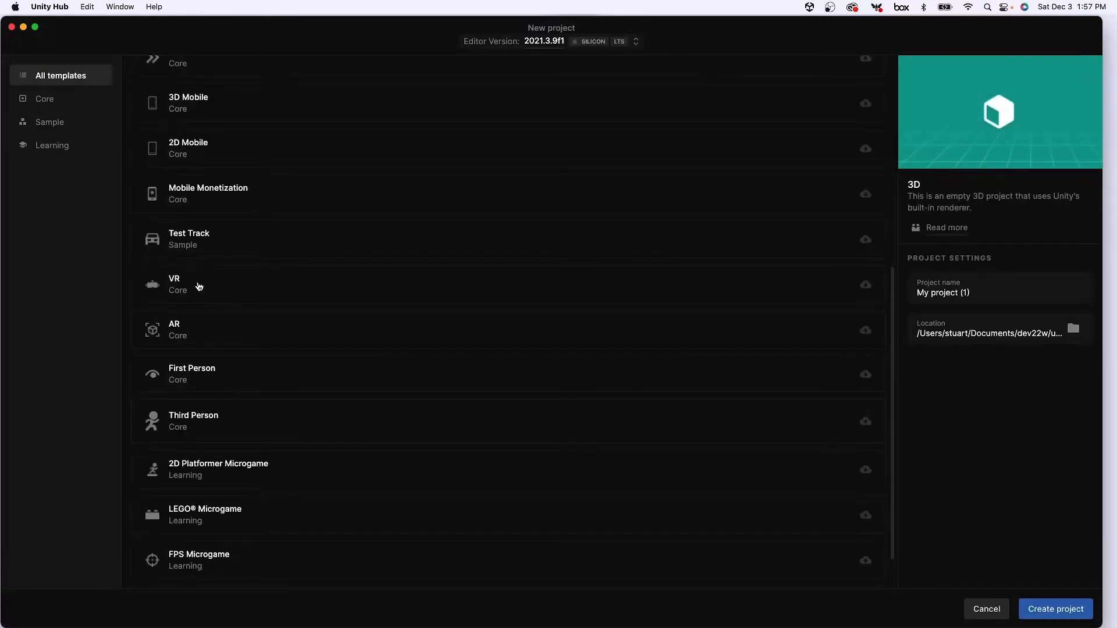
scroll(238, 282, "up", 6)
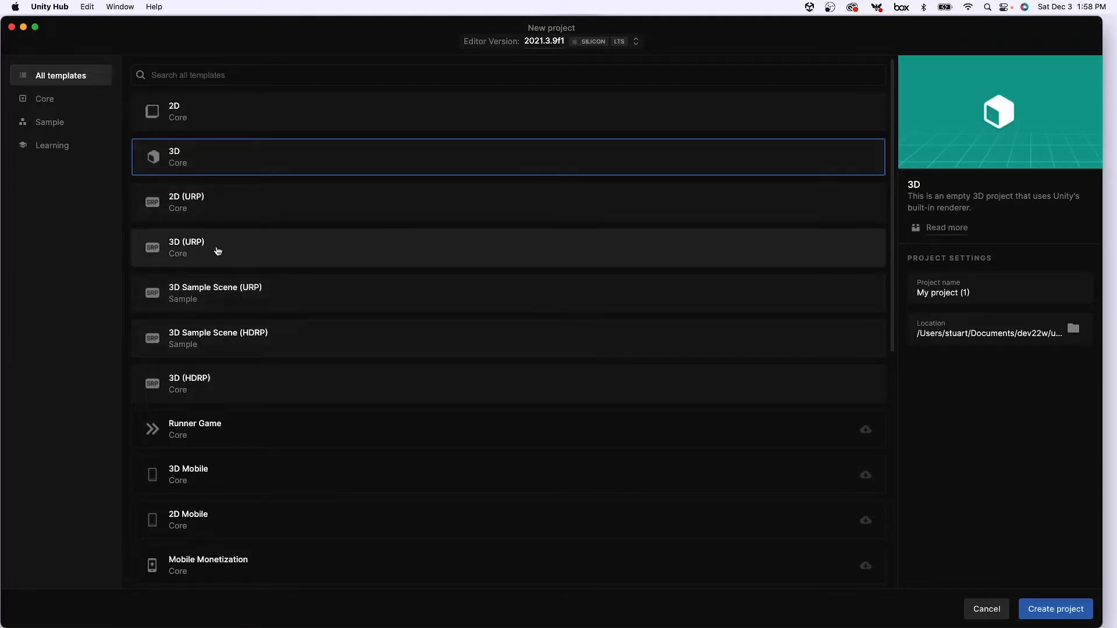
left_click(271, 252)
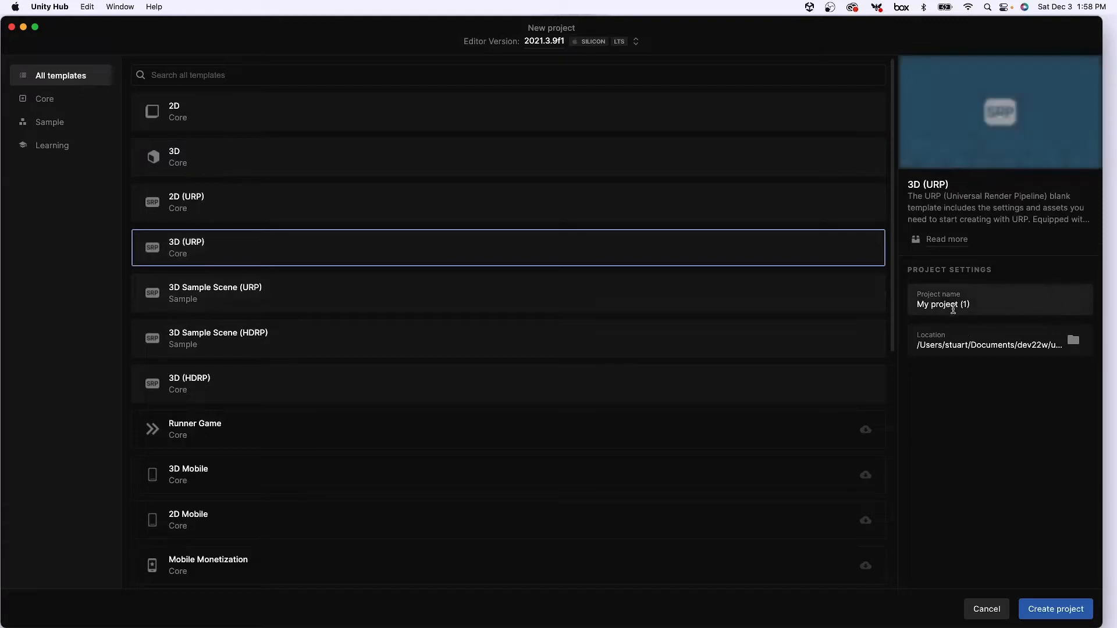
- Name the new project beachball and create it
left_click(987, 304)
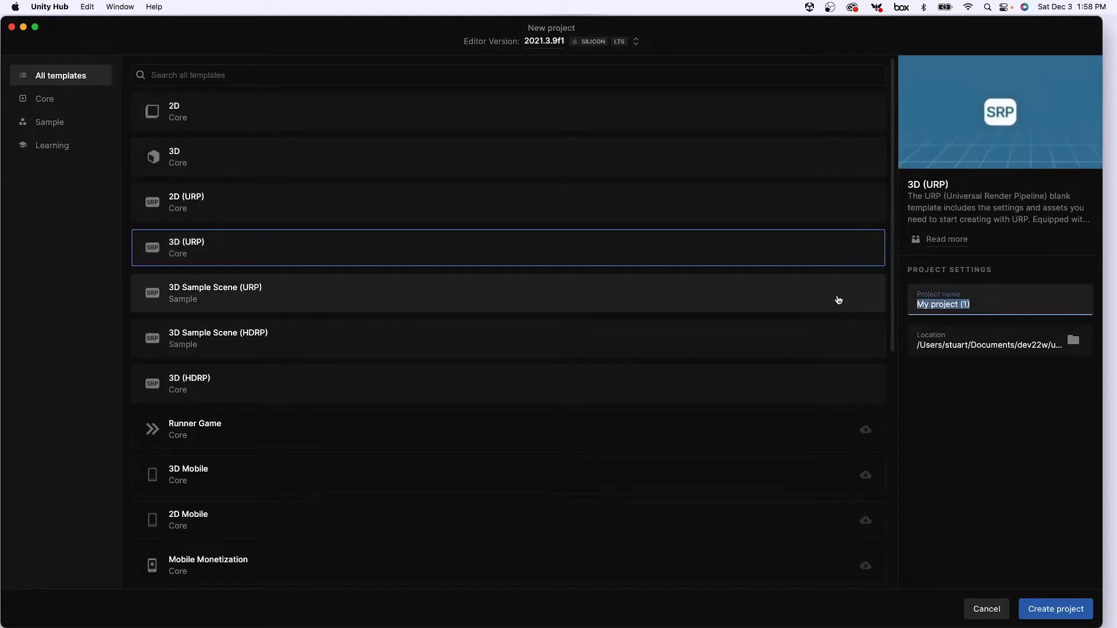
type("beachball")
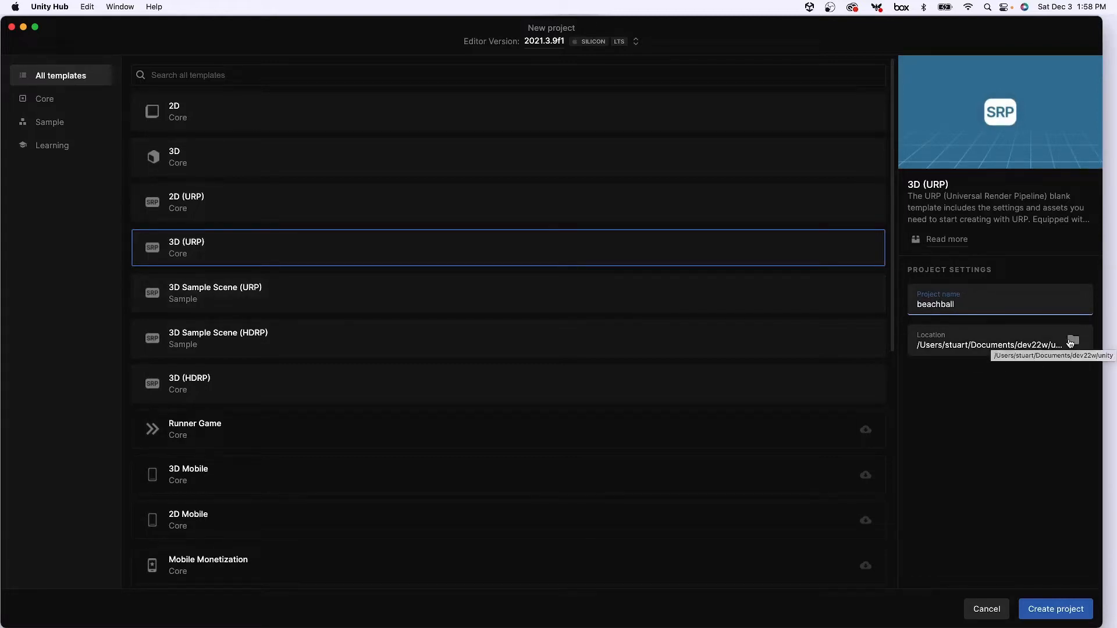
left_click(1049, 610)
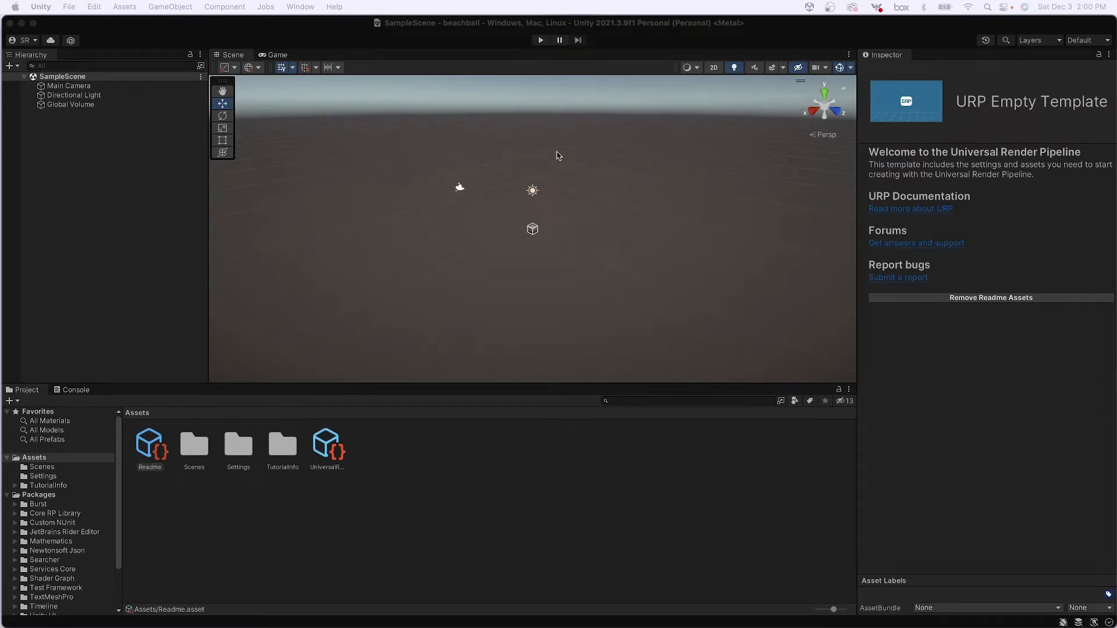
- Save the sample scene under the name scene_beachball in the Assets folder
scroll(544, 162, "up", 3)
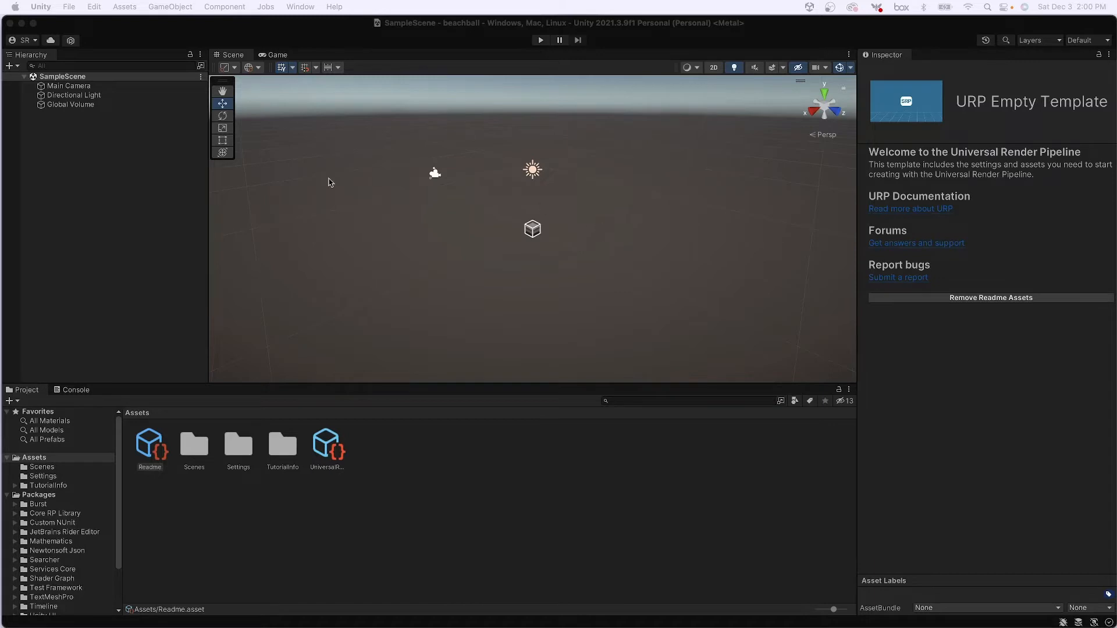
left_click(276, 56)
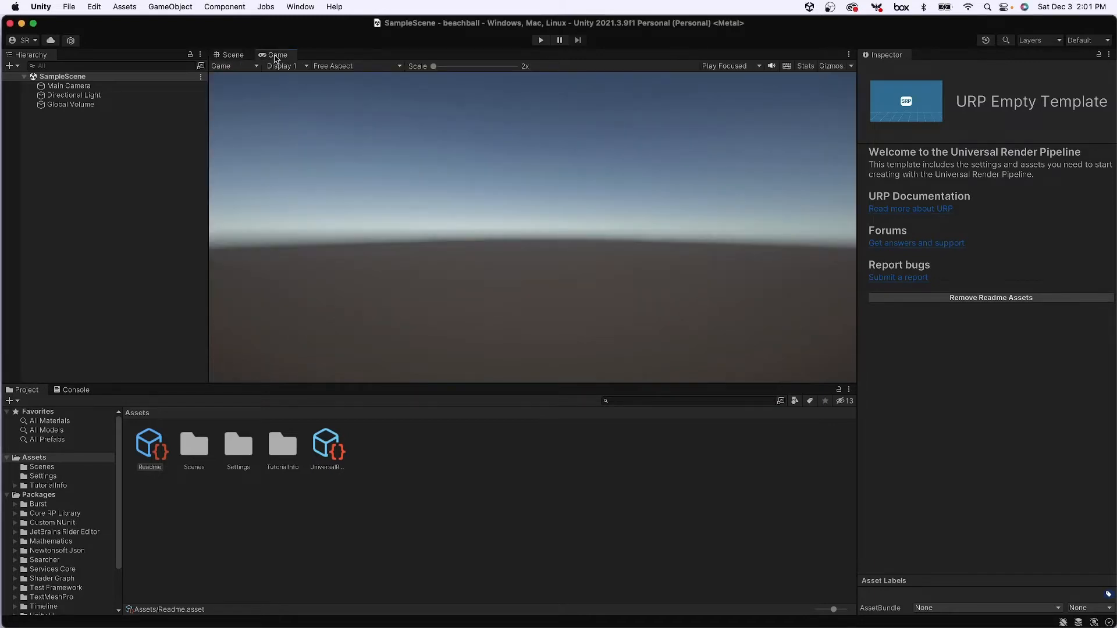
left_click(230, 55)
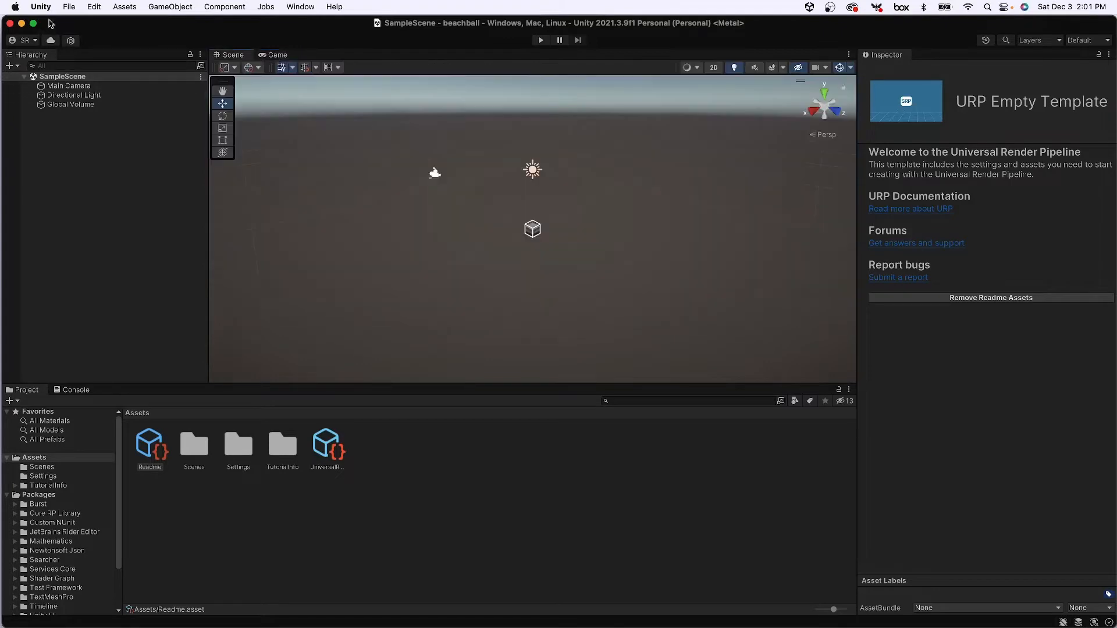
left_click(65, 7)
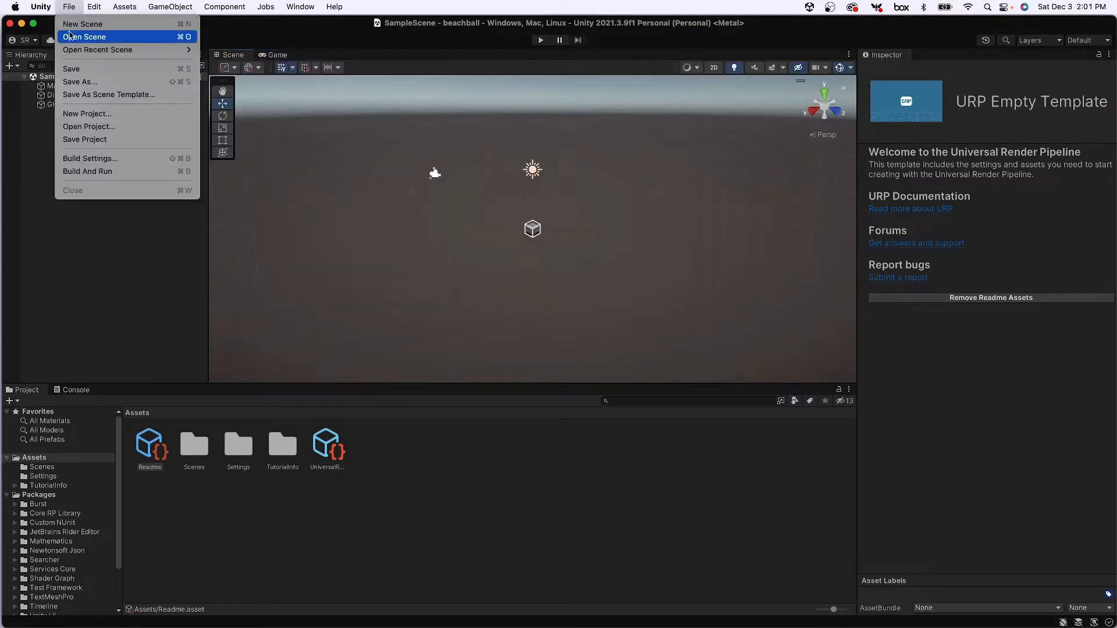
left_click(90, 87)
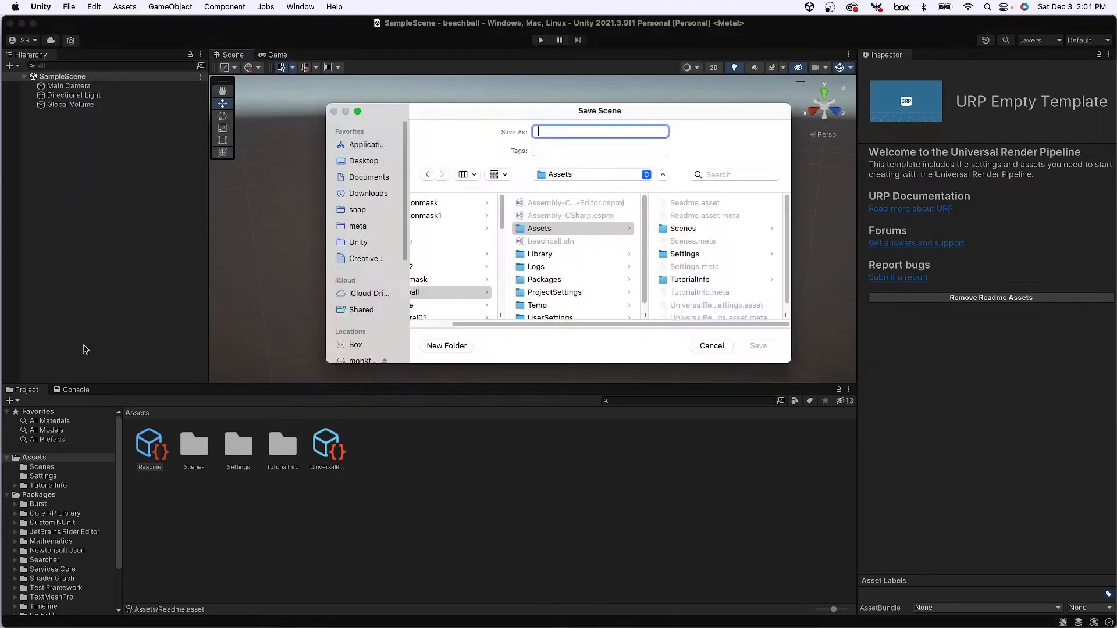
type("scene")
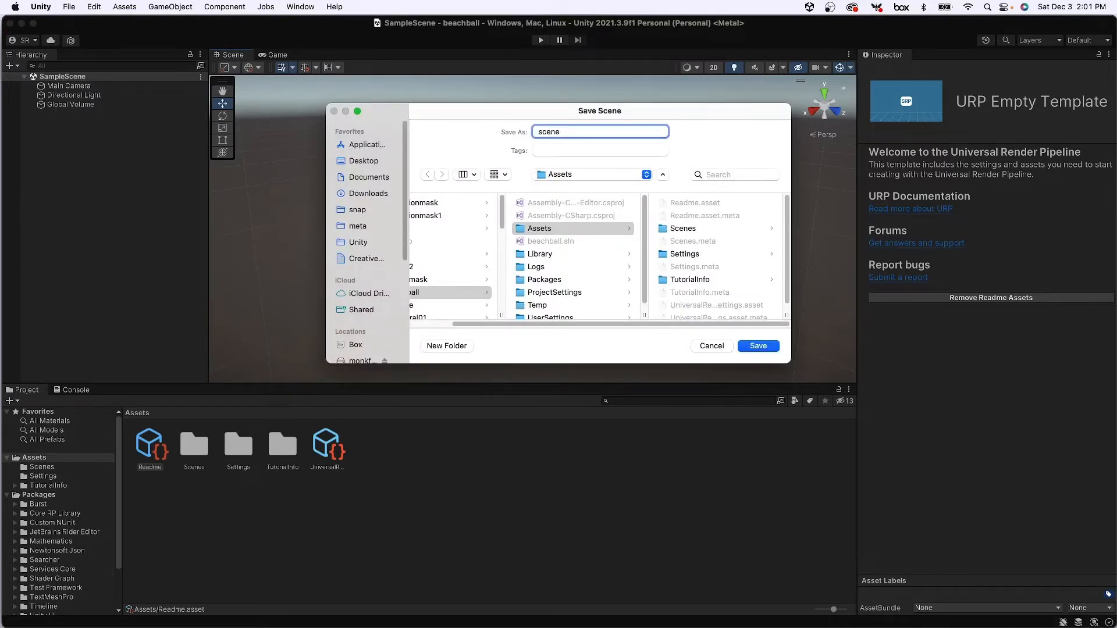
type("_beachball")
key("Return")
- Examine the scene from several angles and distances and look at the Main Camera object's properties
right_click_drag(419, 273, 443, 271)
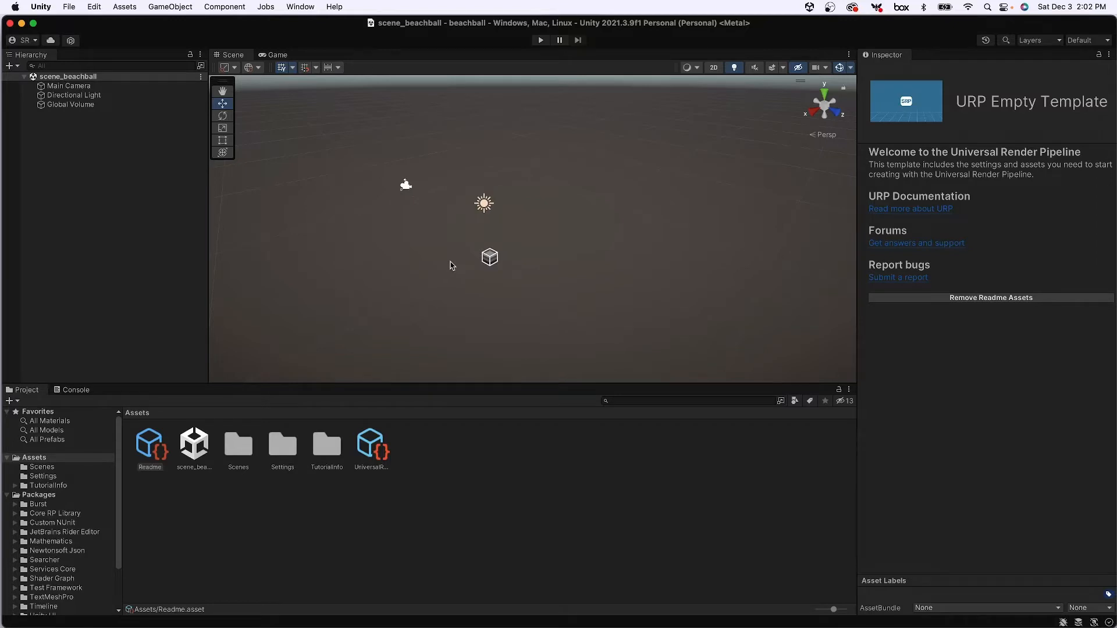
key("alt")
left_click_drag(448, 256, 372, 245, "alt")
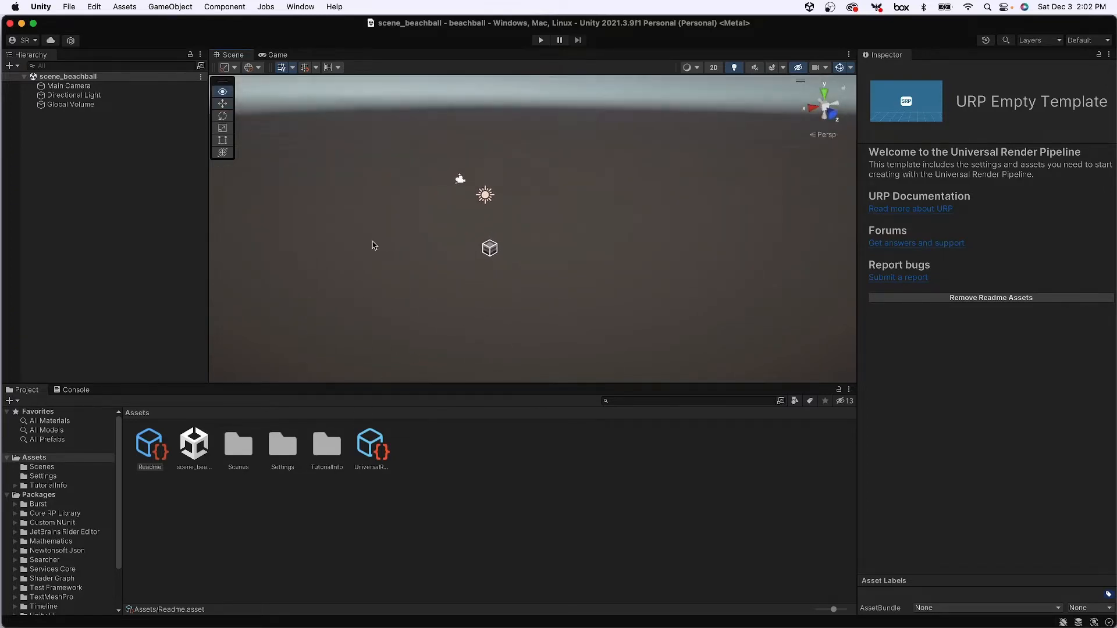
left_click_drag(526, 242, 531, 196, "alt")
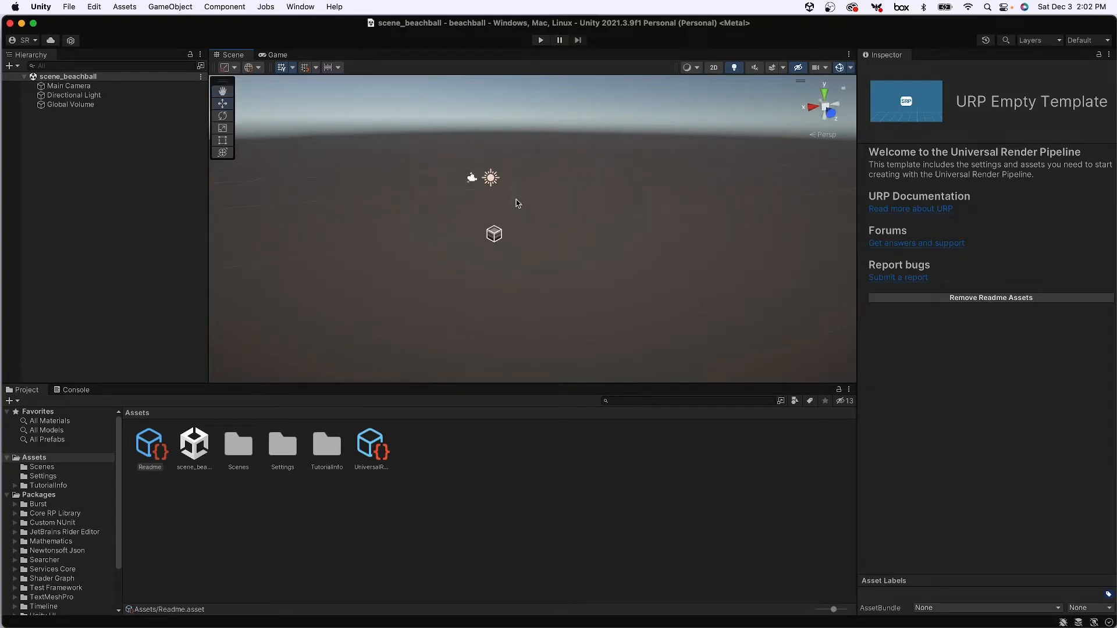
mouse_move(516, 199)
right_mouse_down("alt")
mouse_move(483, 381)
mouse_move(471, 356)
mouse_move(446, 477)
right_mouse_up("alt")
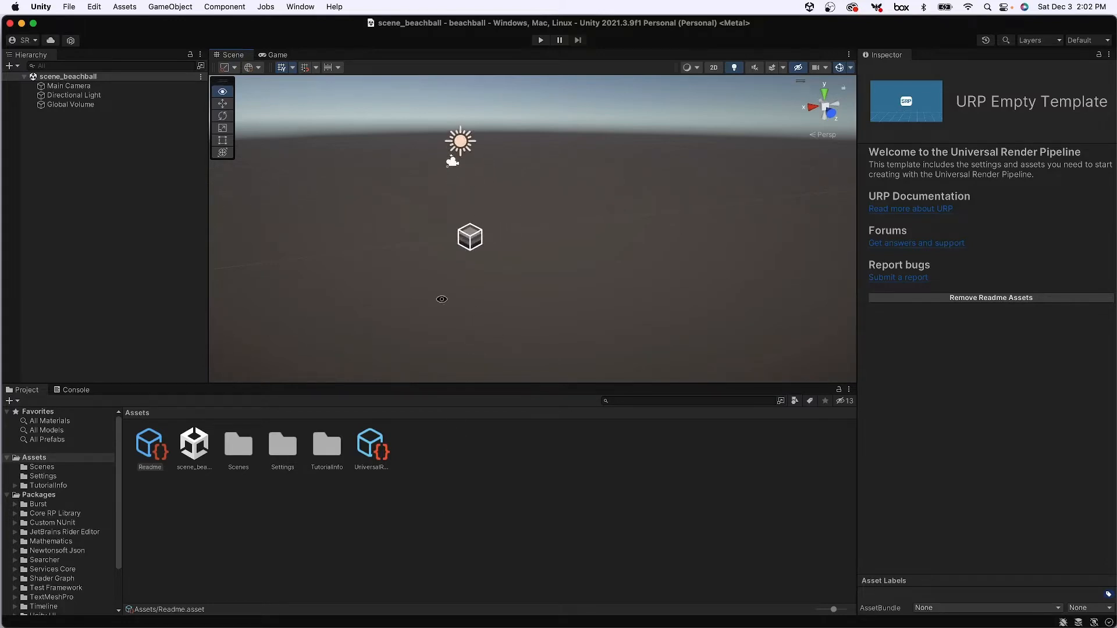
mouse_move(436, 251)
right_mouse_down("alt")
mouse_move(412, 408)
mouse_move(446, 298)
right_mouse_up("alt")
middle_click_drag(442, 285, 522, 314)
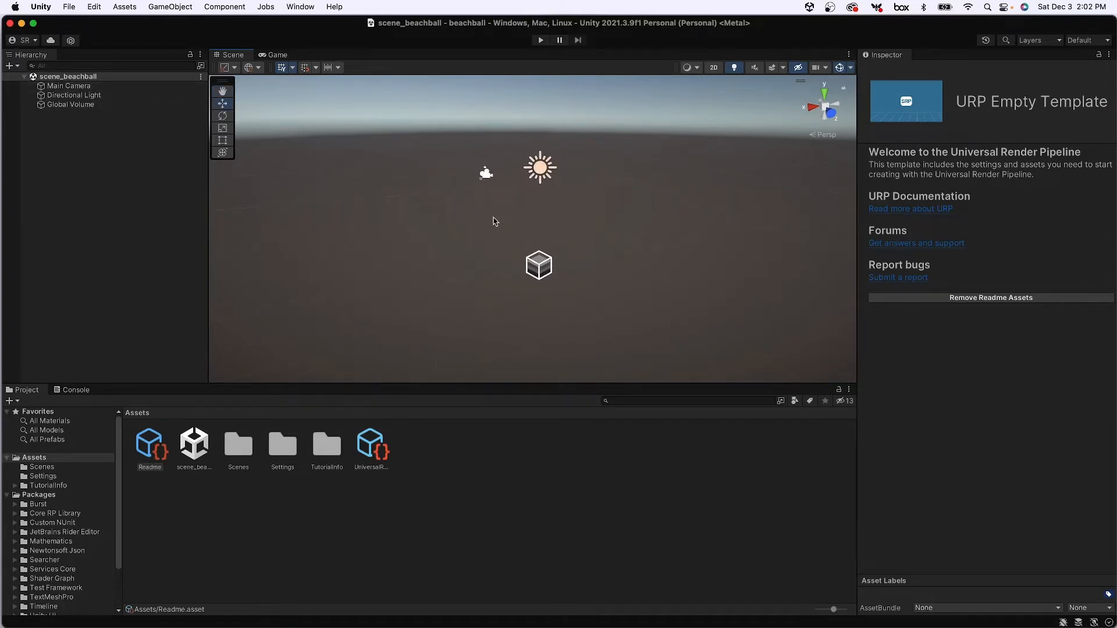
left_click(586, 257)
left_click(485, 173)
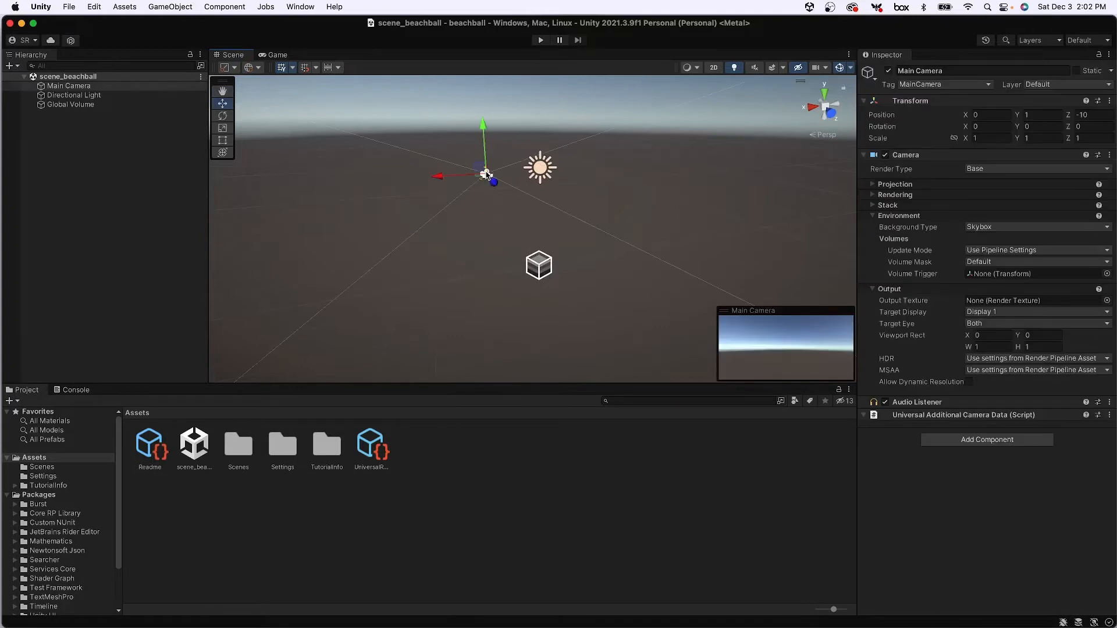
left_click(55, 184)
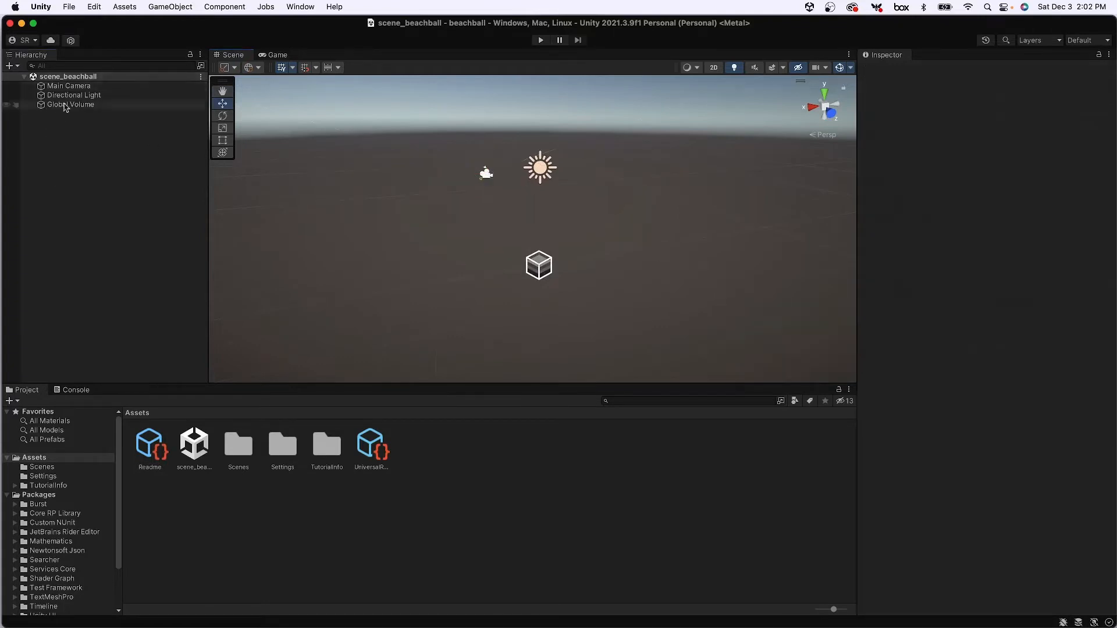
left_click(64, 89)
left_click(105, 190)
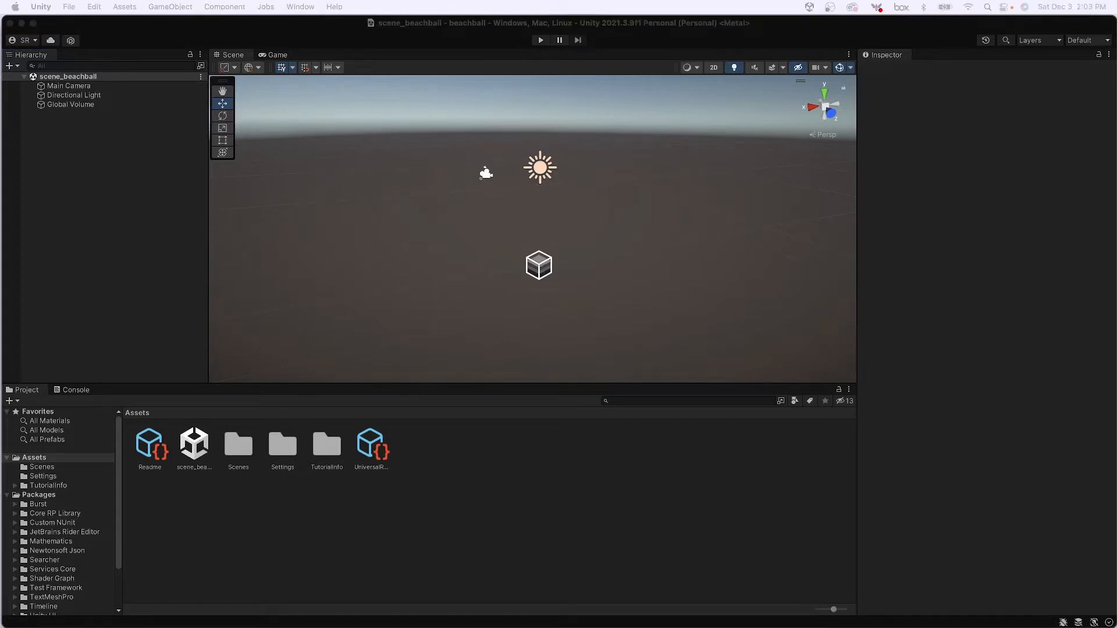
- Bring beachball.fbx into the project's Assets and open its import settings, from the model options to the materials options
left_click_drag(1116, 192, 484, 496)
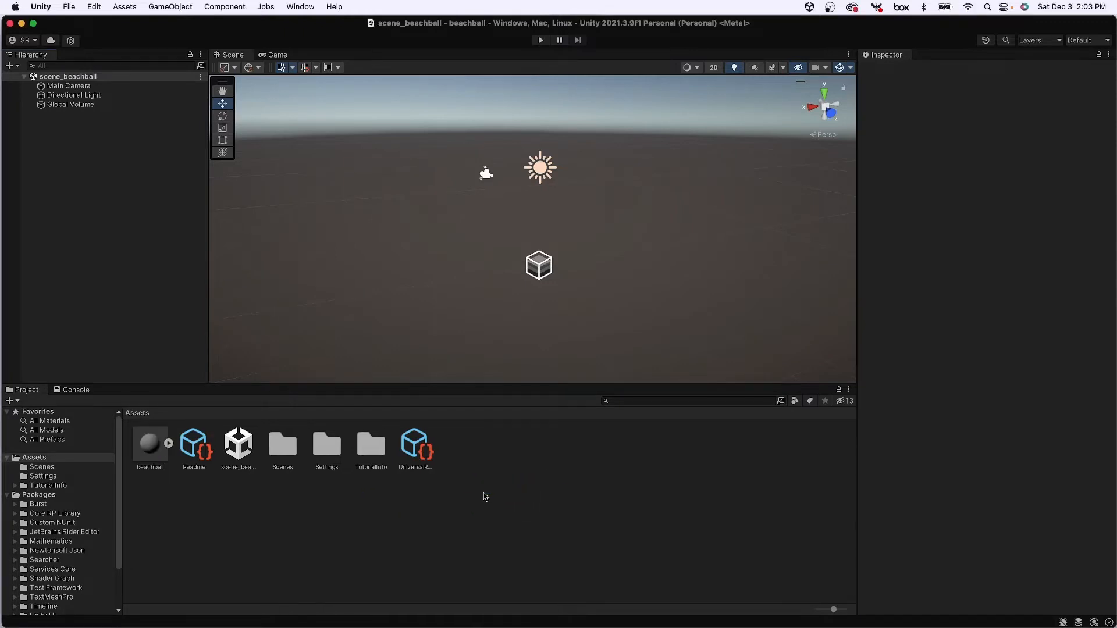
left_click(149, 445)
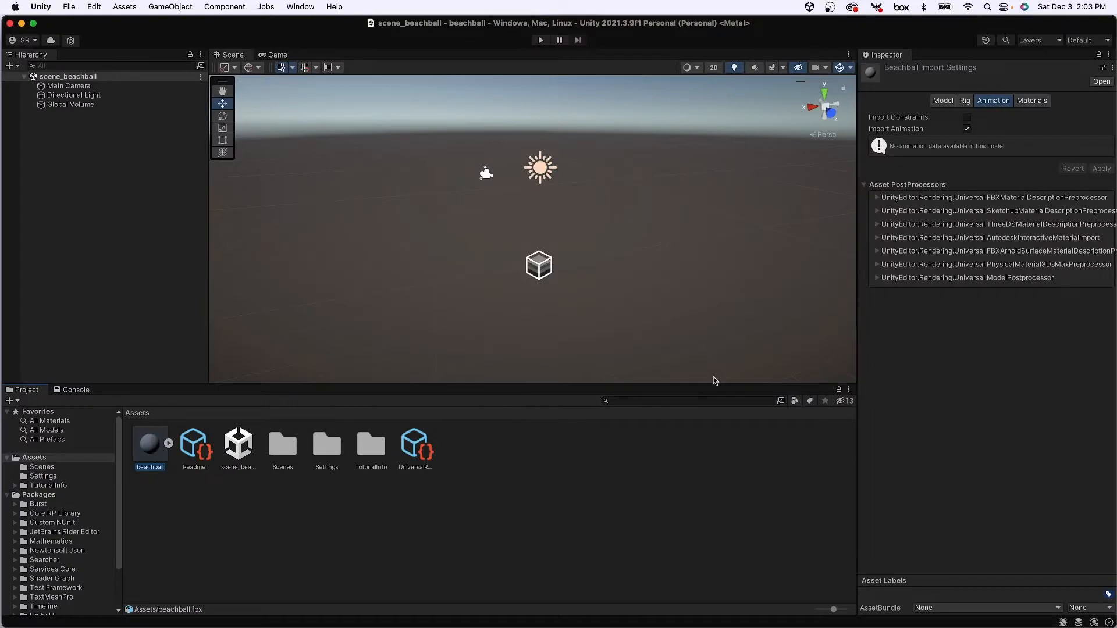
left_click(947, 102)
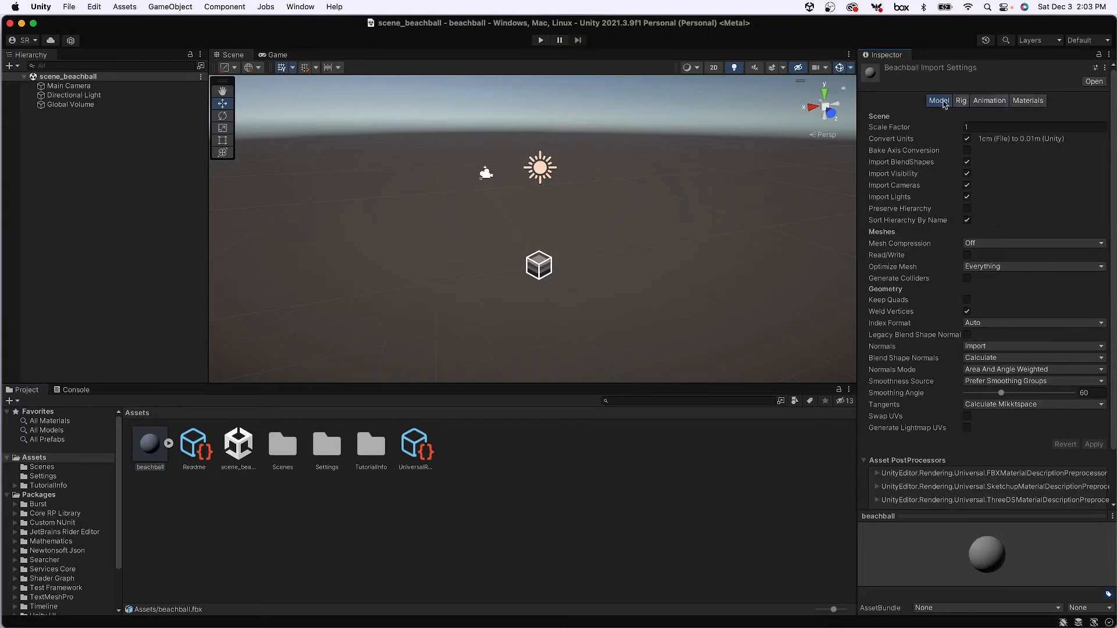
left_click(1018, 101)
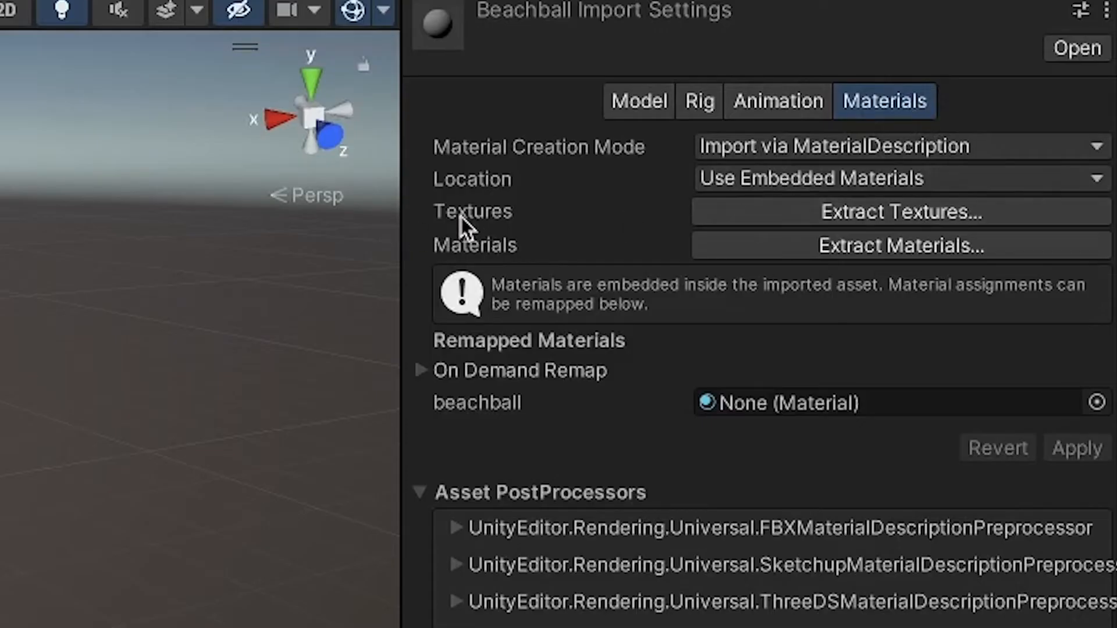
- Extract the beach ball's embedded textures into a new folder named textures inside Assets
left_click(859, 217)
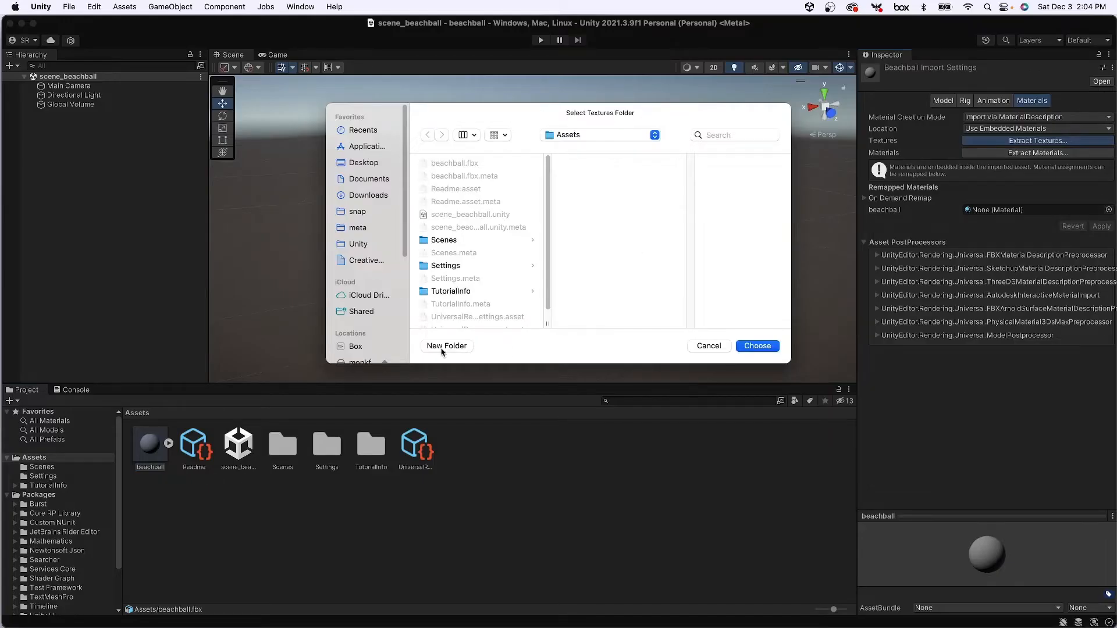
left_click(445, 346)
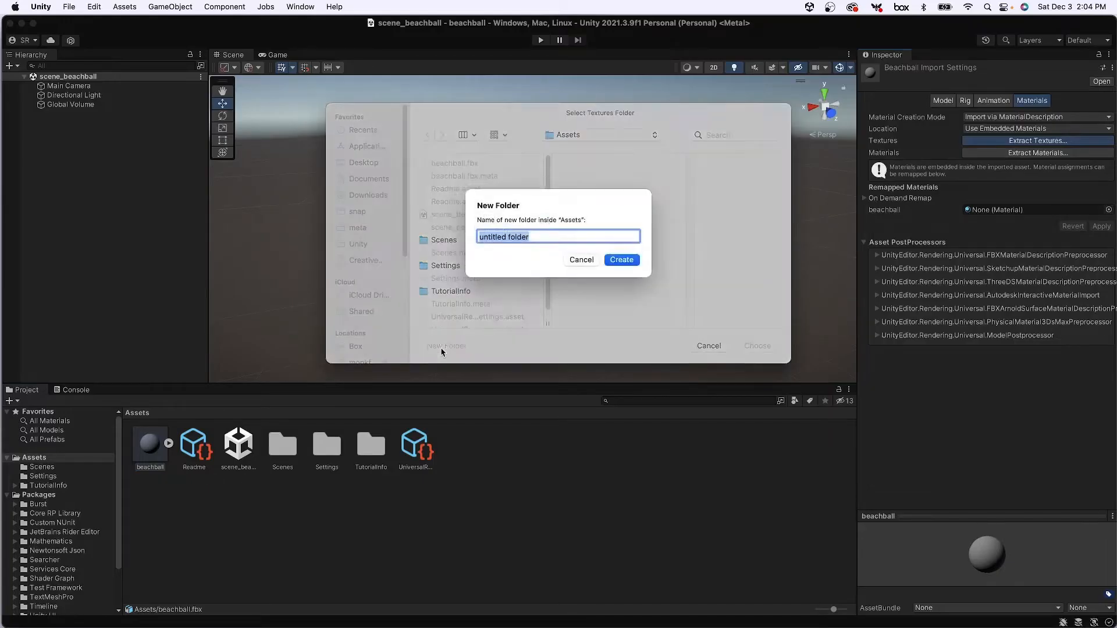
type("textures")
left_click(639, 260)
left_click(757, 347)
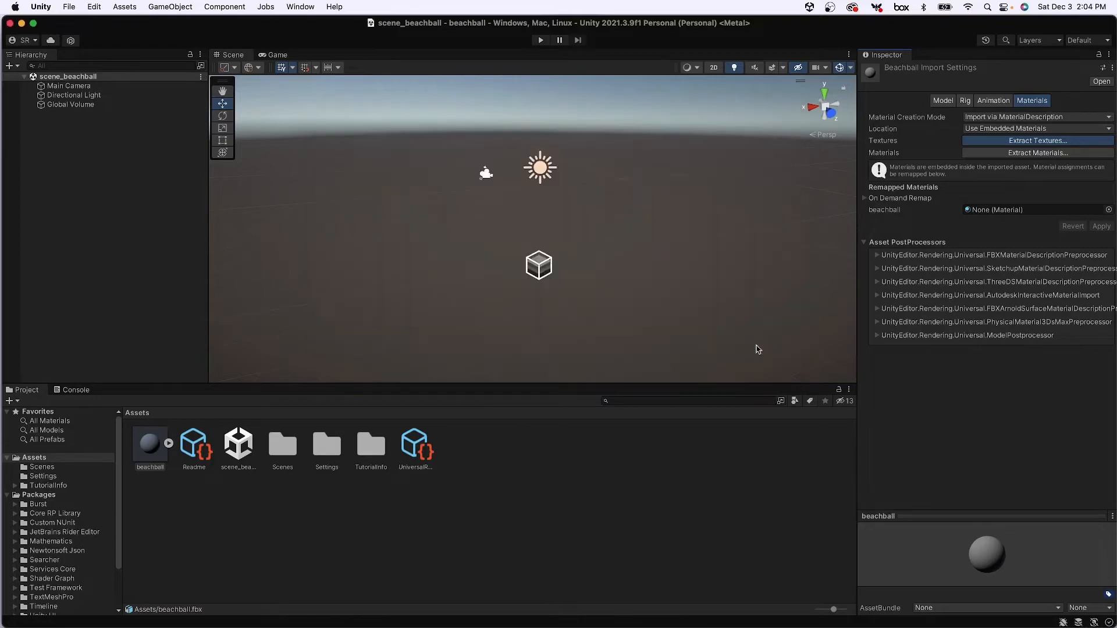
- Enlarge the beach ball's asset preview and rotate the model to check its texture
left_click_drag(987, 556, 964, 553)
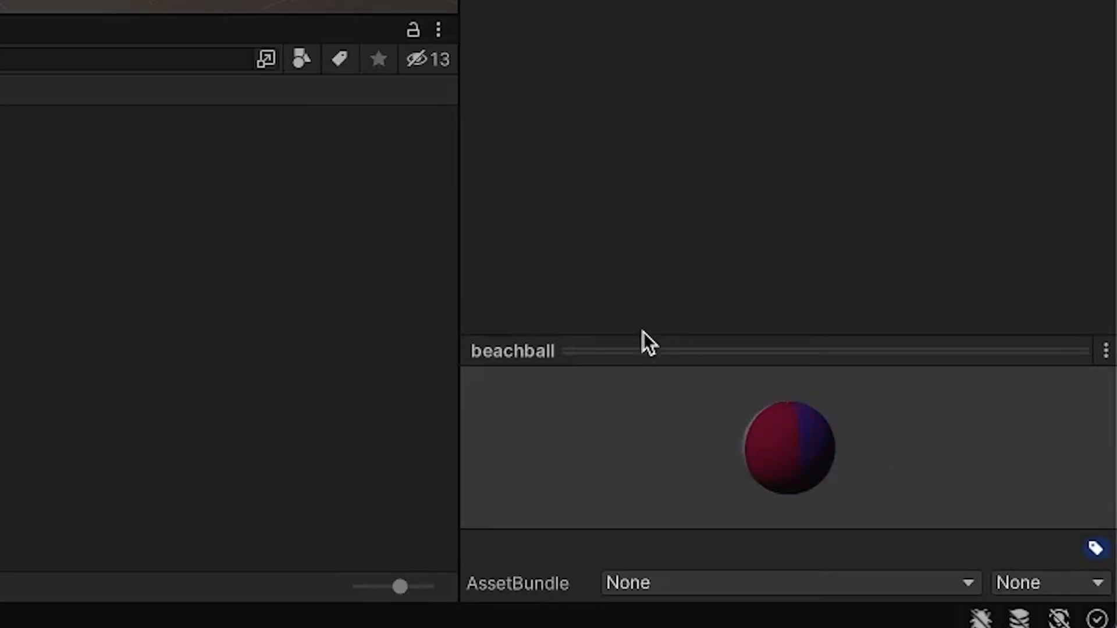
left_click_drag(640, 336, 675, 3)
left_click_drag(867, 228, 865, 369)
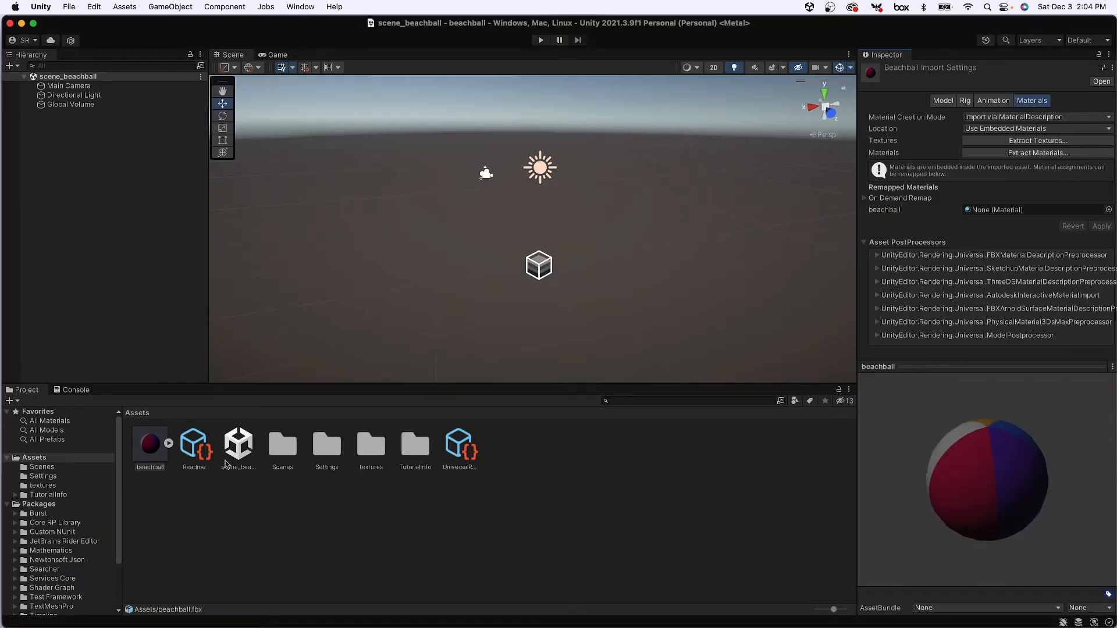
- Add the beachball model to the scene hierarchy
left_click_drag(150, 445, 57, 194)
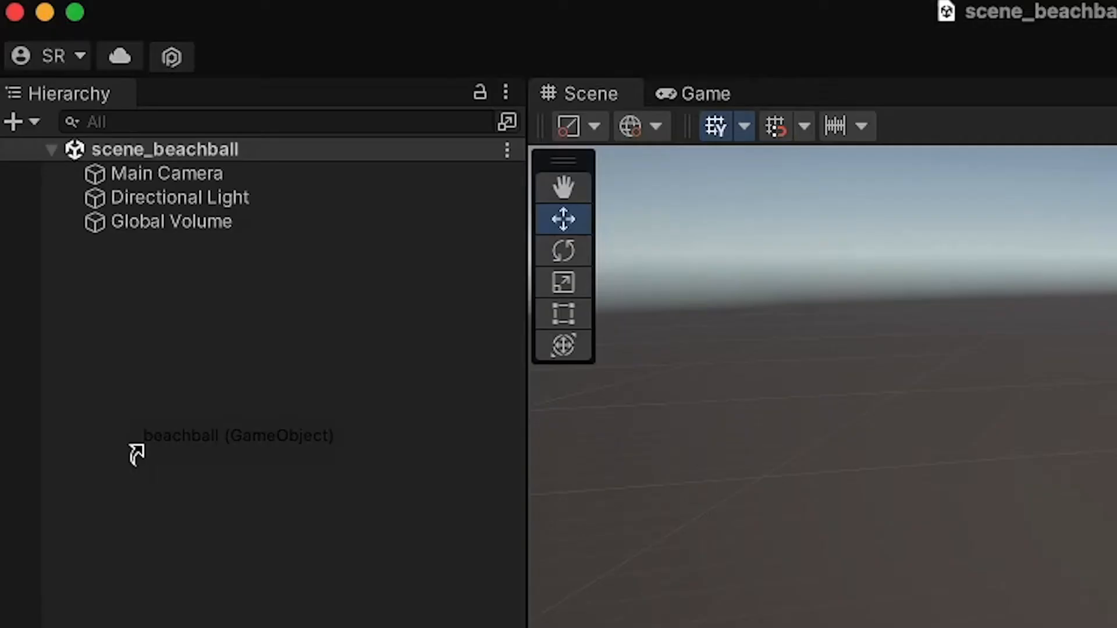
left_click_drag(132, 446, 141, 456)
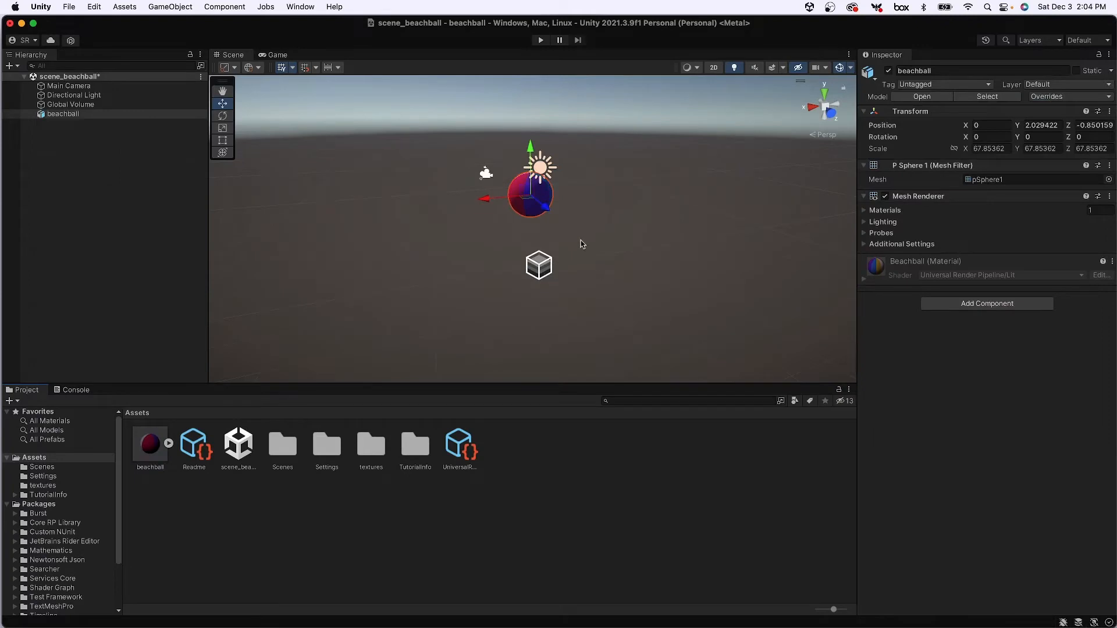
left_click_drag(576, 246, 548, 188, "alt")
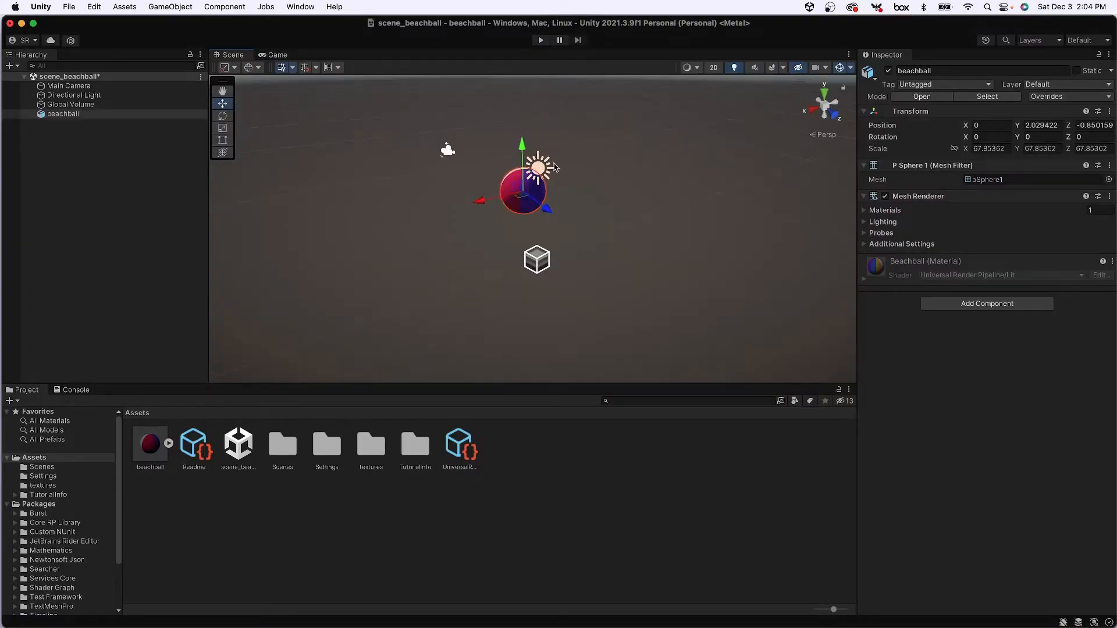
- Try the rotate, move and scale tools on the beach ball, stretch it along Z and enlarge it, and undo both scale changes
key("e")
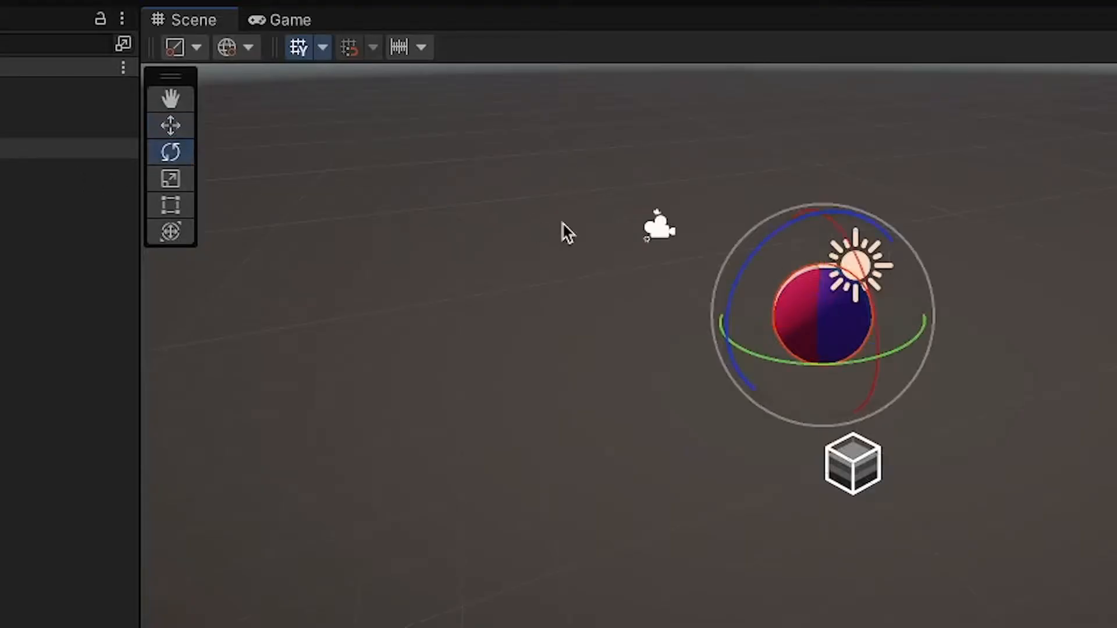
key("w")
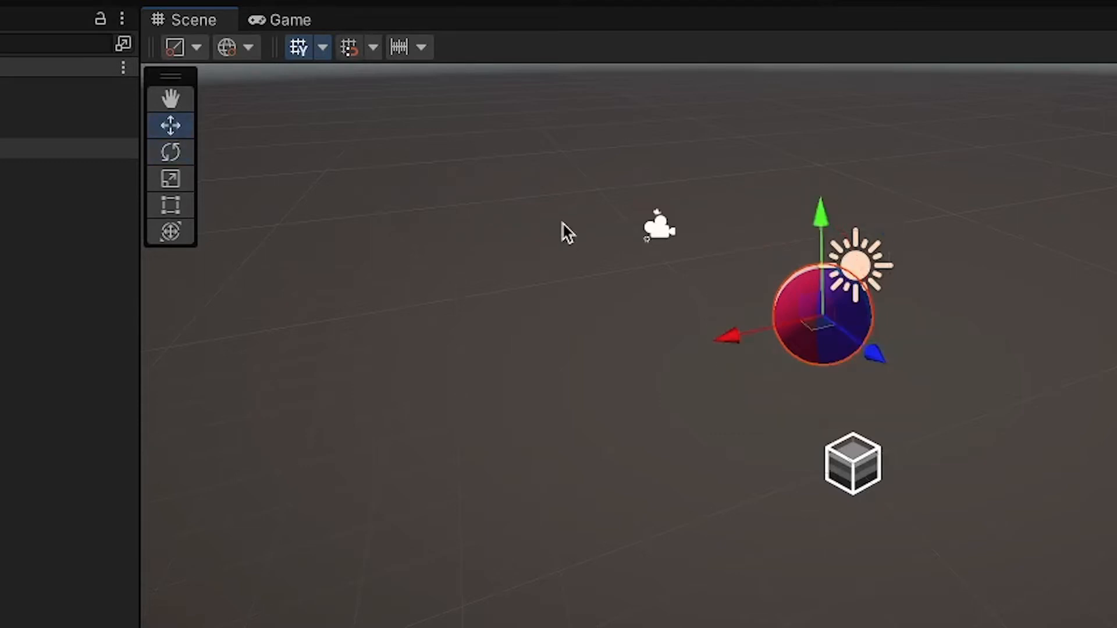
key("e")
key("r")
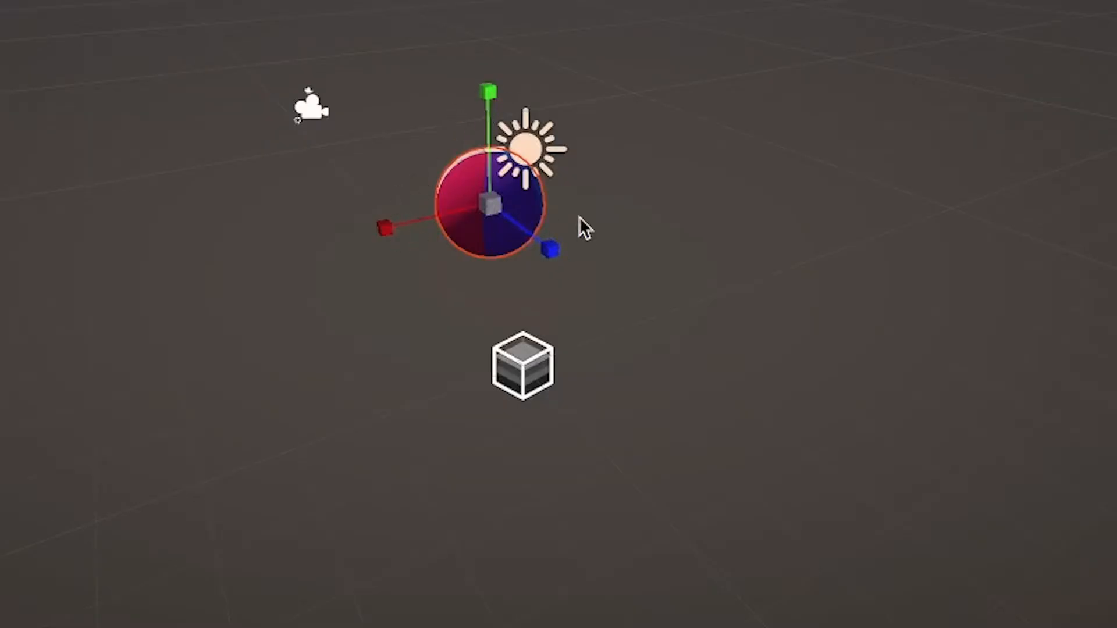
mouse_move(554, 249)
left_mouse_down()
mouse_move(658, 383)
mouse_move(500, 204)
mouse_move(586, 314)
mouse_move(560, 235)
left_mouse_up()
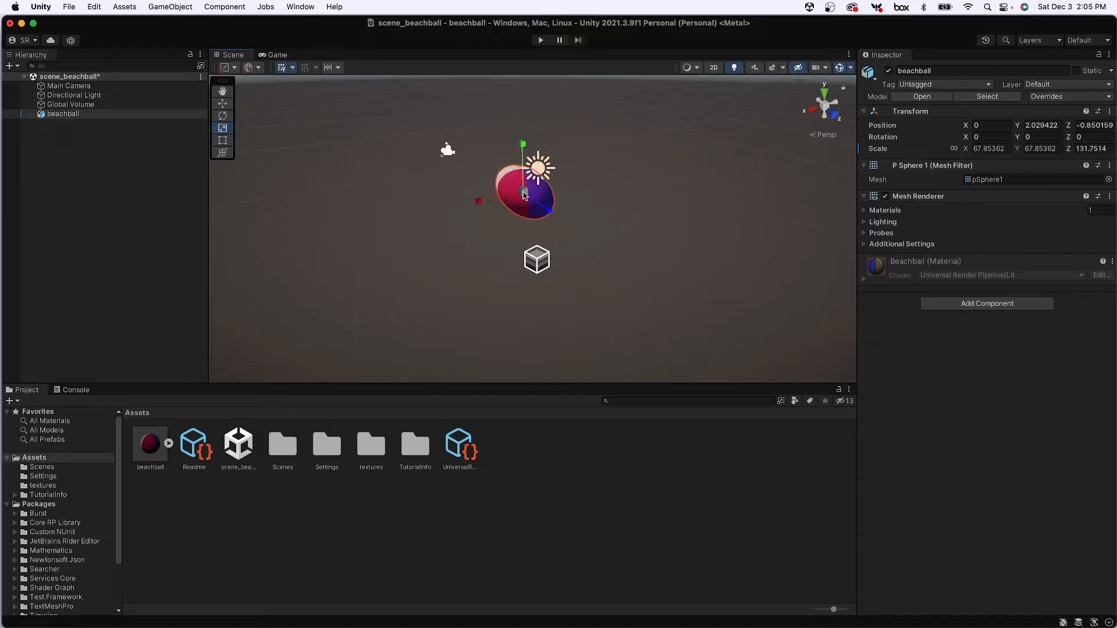
scroll(523, 191, "up", 3)
left_click_drag(517, 174, 537, 169)
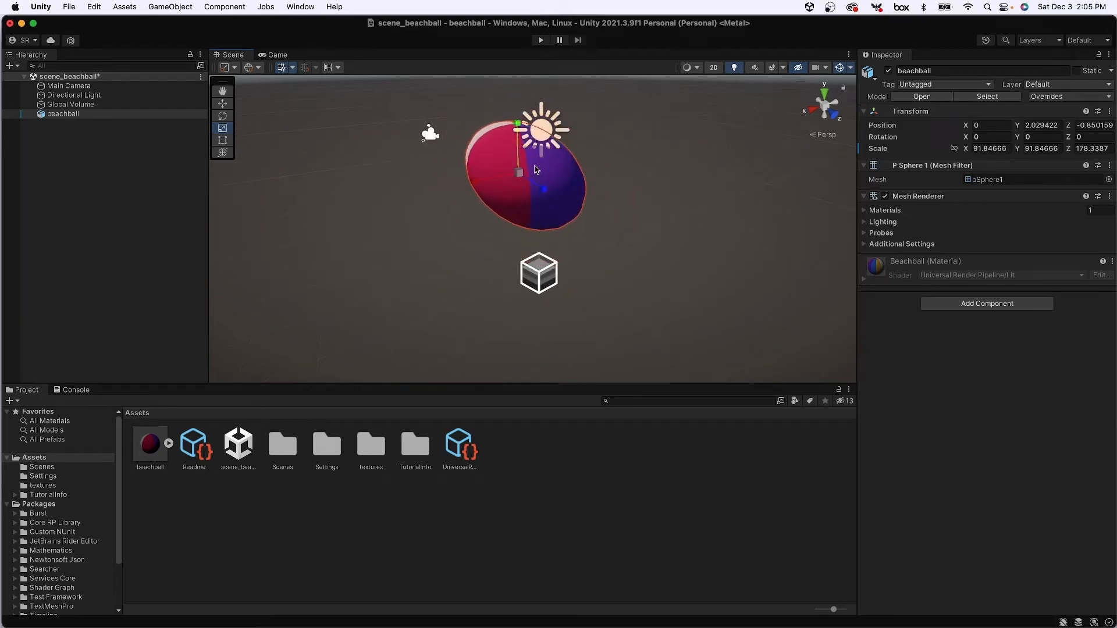
key("super+z")
key("super+z")
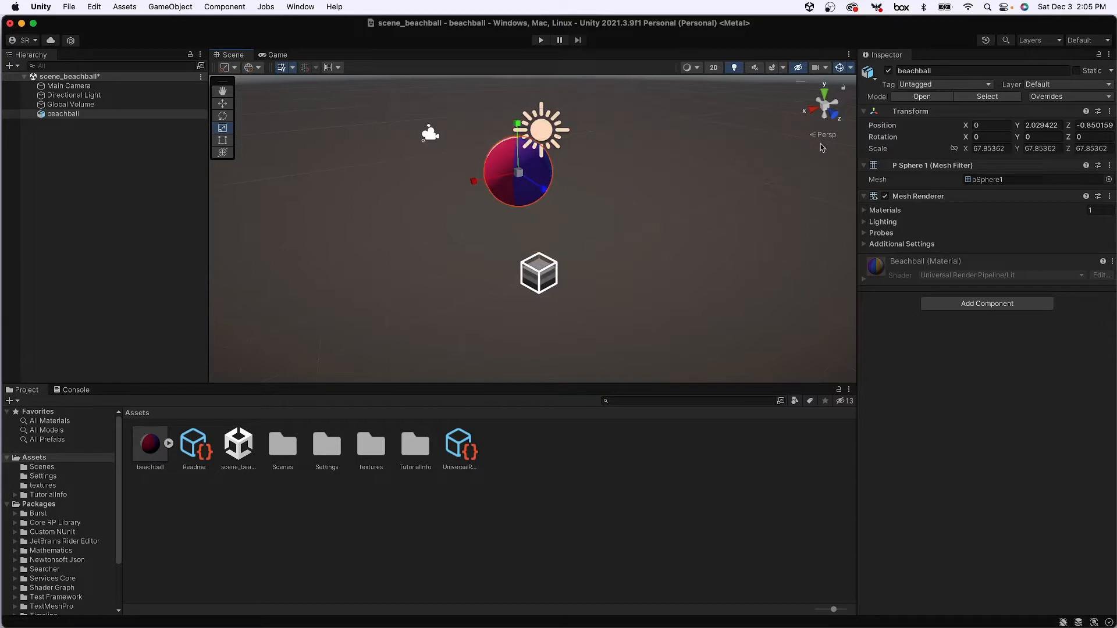
- Set the beachball object's scale to 1 on the X, Y and Z axes
left_click(54, 114)
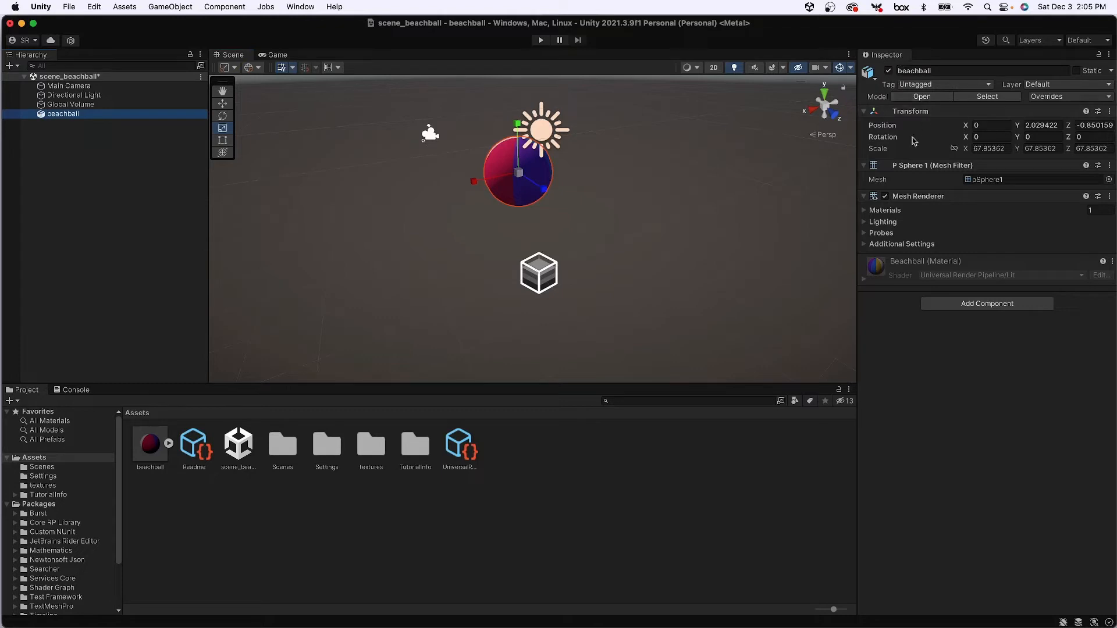
left_click(1008, 149)
key("Left")
type("1")
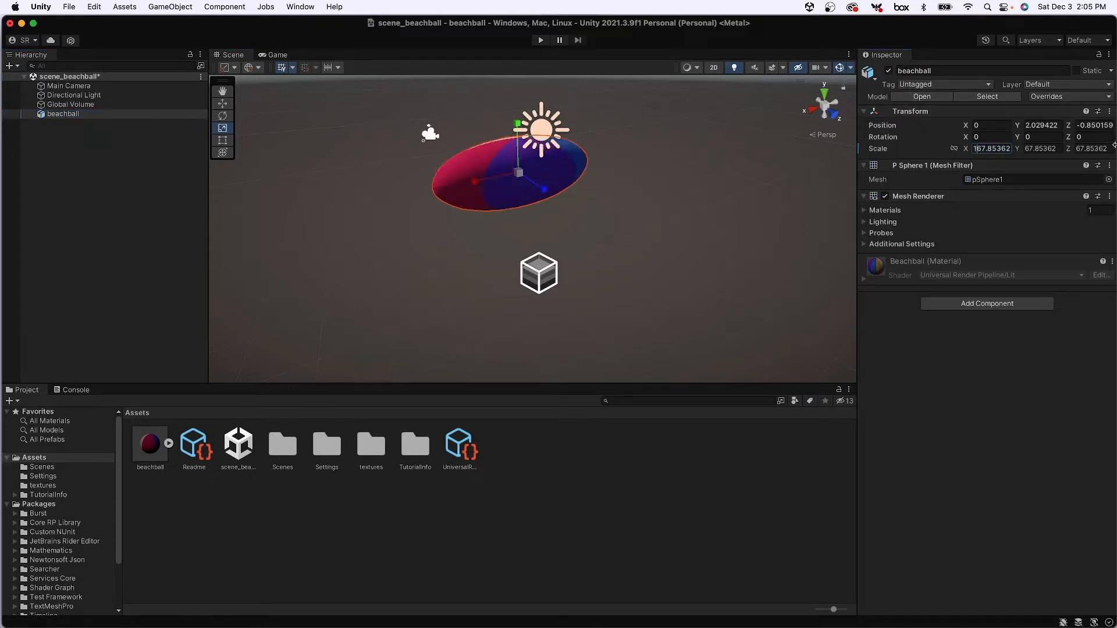
key("Tab")
type("1")
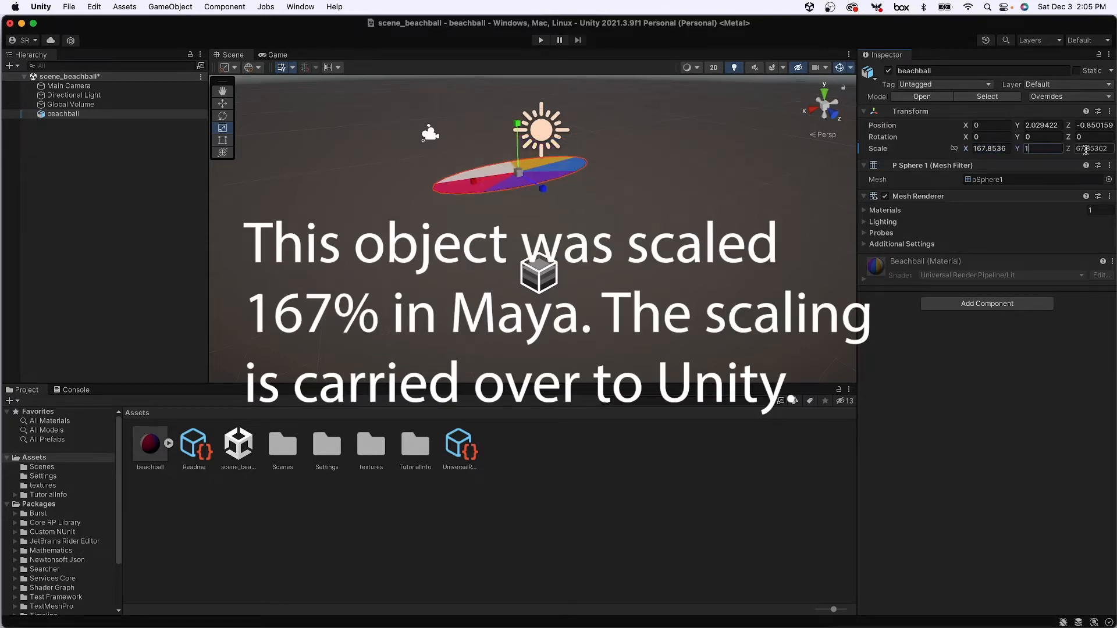
key("Tab")
type("1")
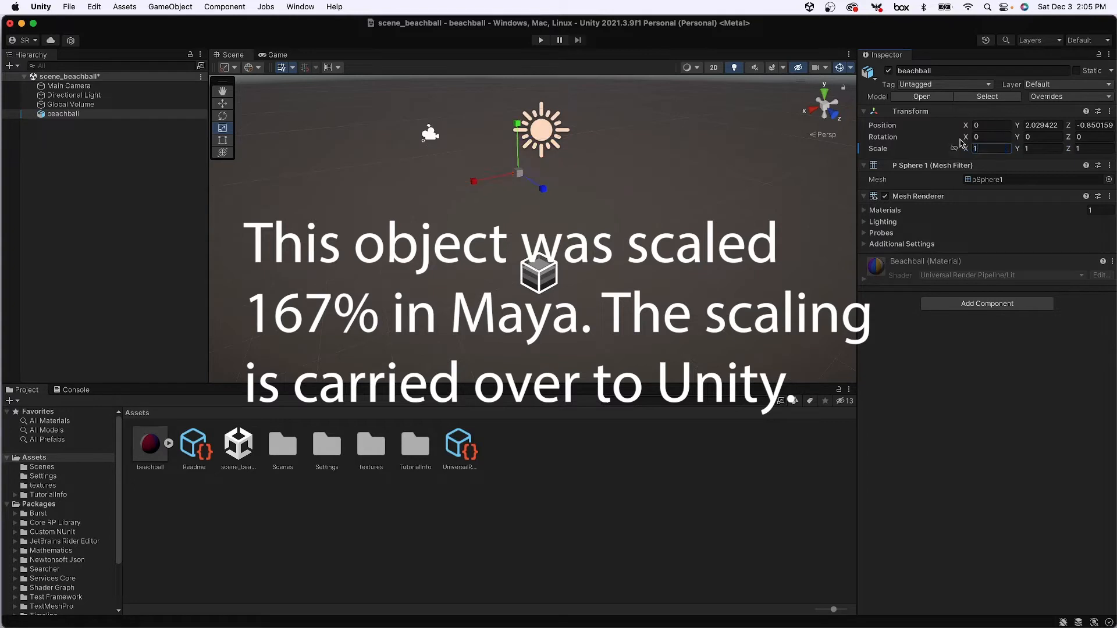
- Undo the scale changes made to the beach ball
left_click(597, 473)
key("super+z")
key("super+z")
key("super+z")
key("super+z")
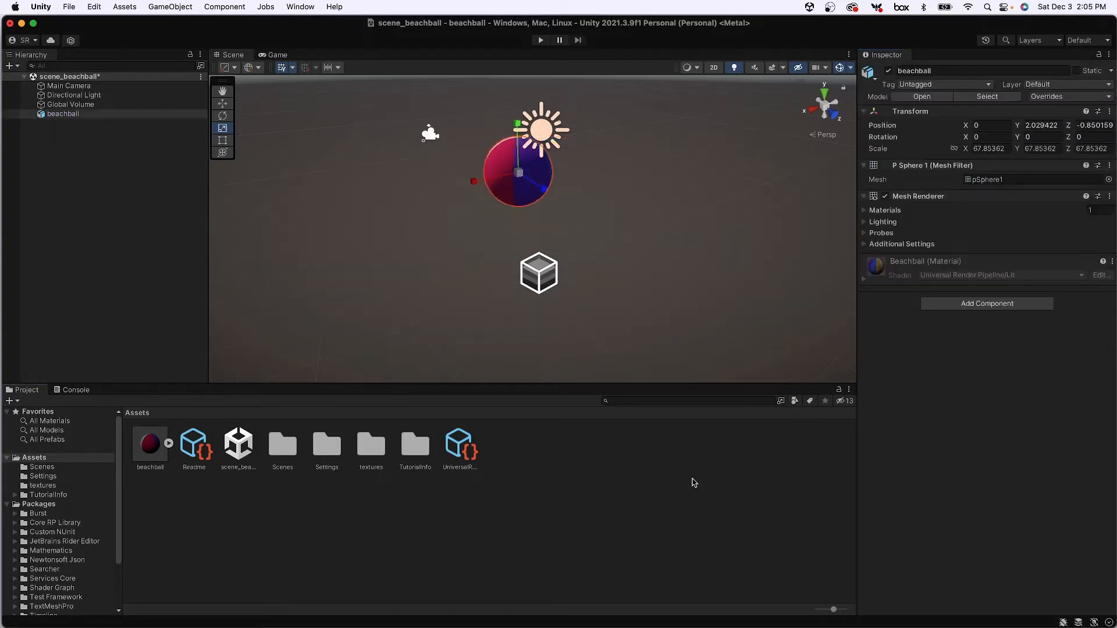
- Add a second instance of the beachball model to the scene hierarchy and move it along Z to about 1.28
left_click(95, 227)
left_click(63, 113)
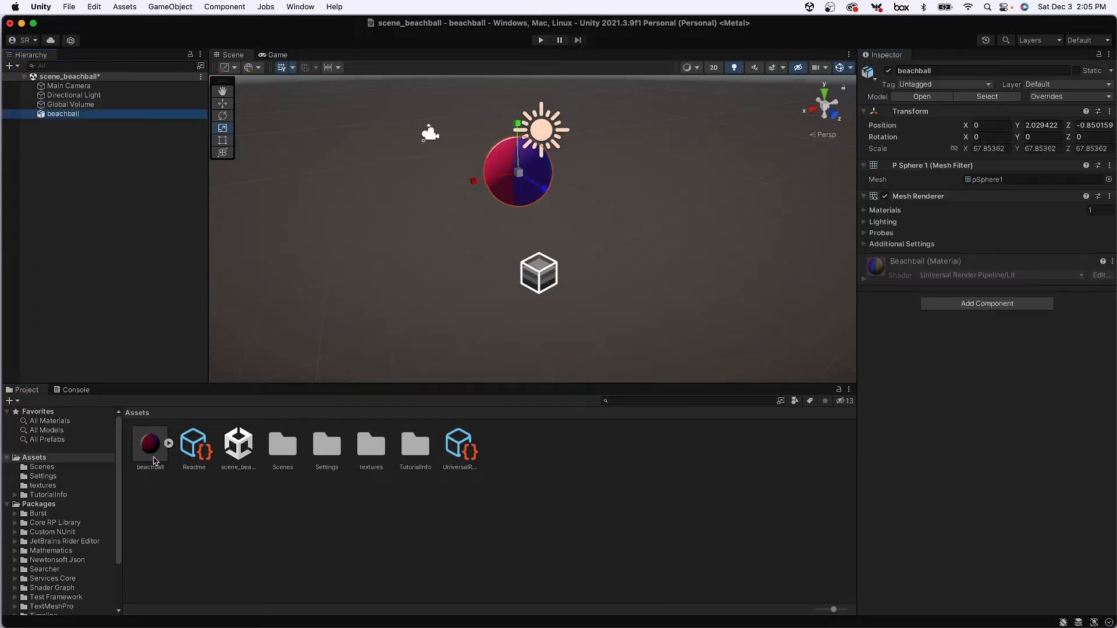
left_click_drag(150, 445, 74, 164)
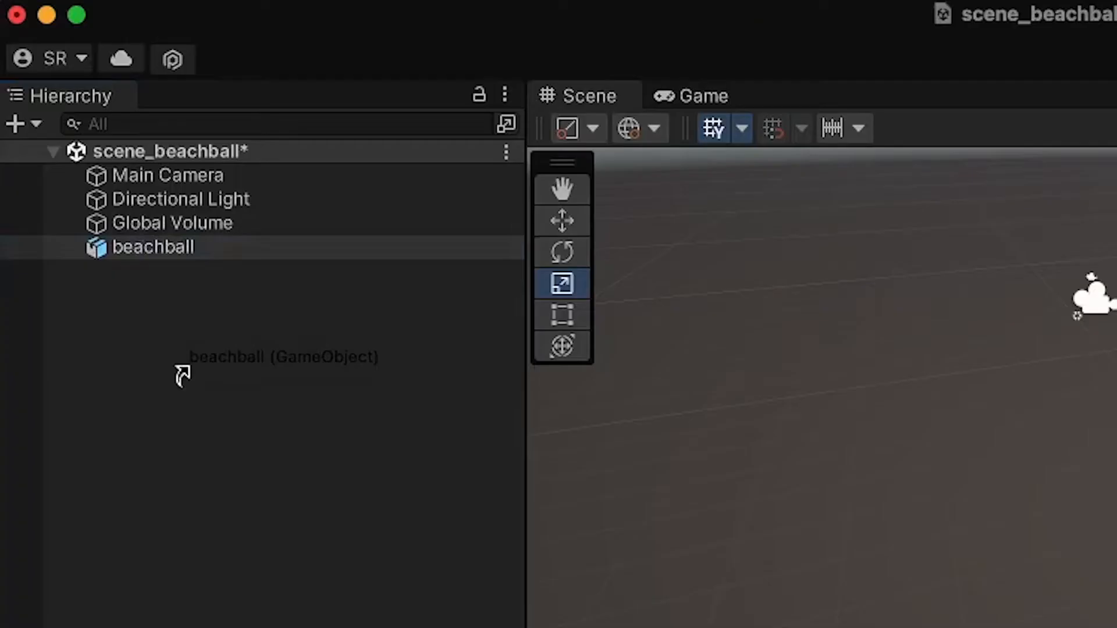
left_click_drag(182, 375, 181, 374)
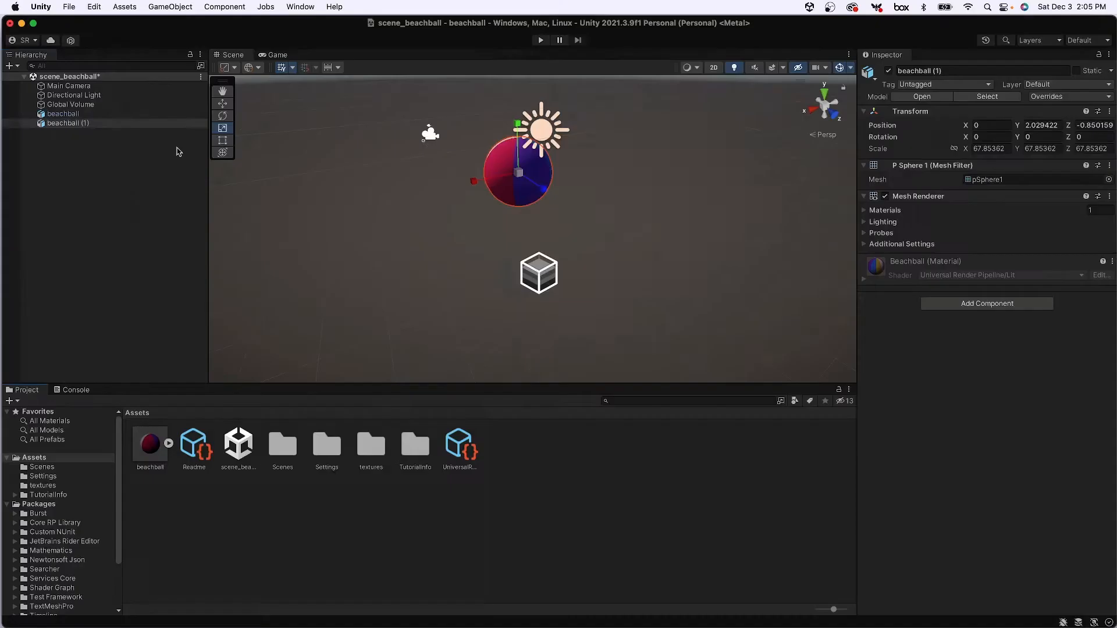
left_click(222, 103)
left_click_drag(544, 188, 600, 256)
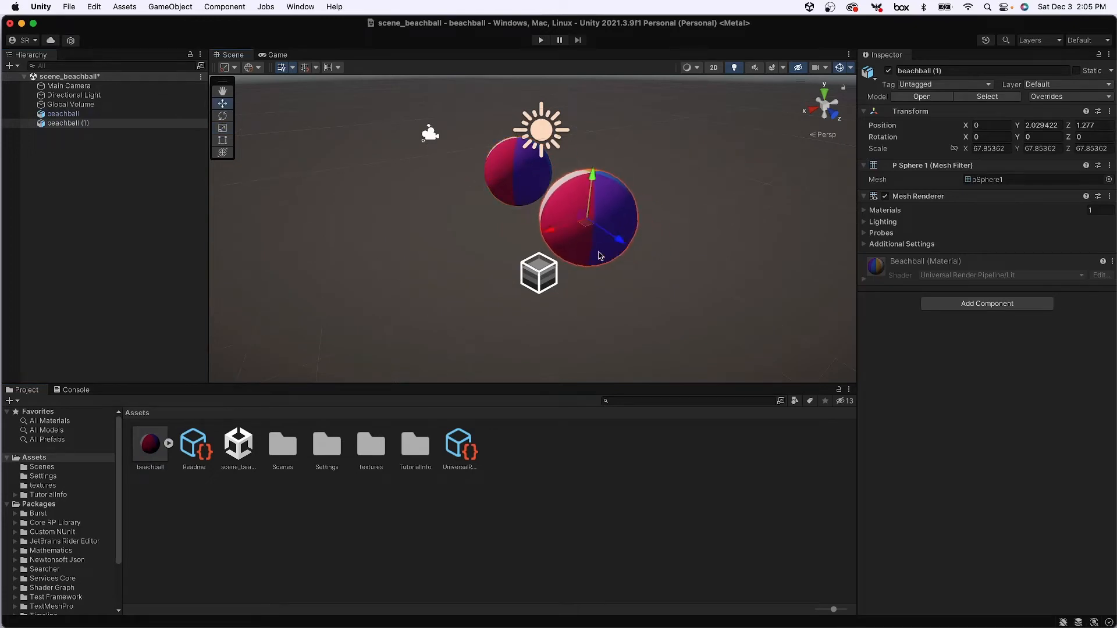
- Shrink the second beach ball uniformly to a scale of about 36 and delete it from the scene
left_click(223, 128)
left_click_drag(596, 225, 297, 460)
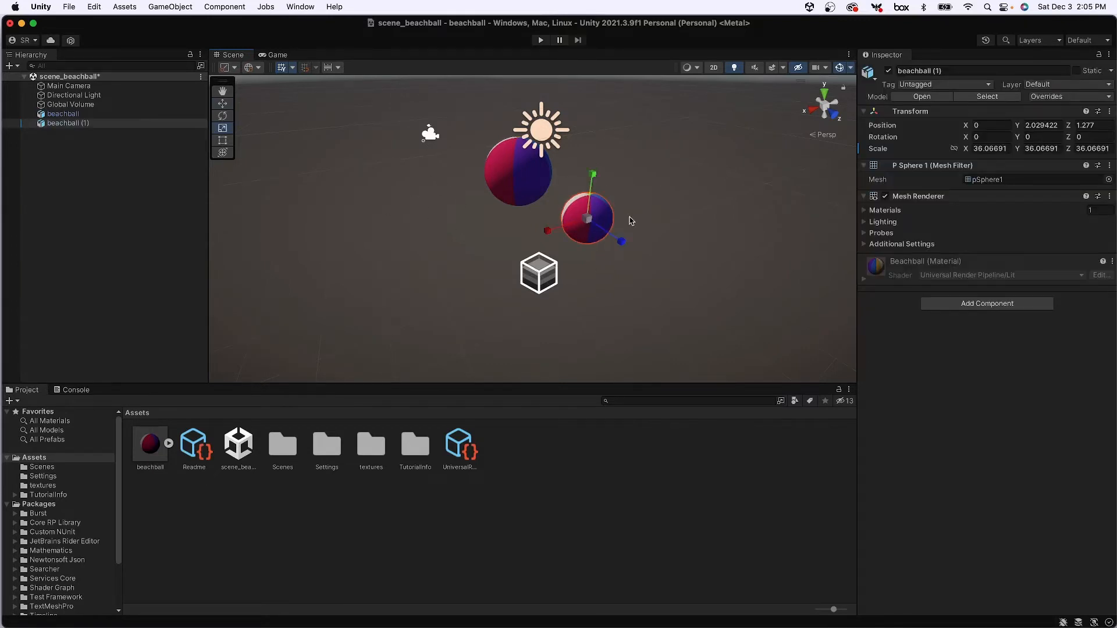
key("super+BackSpace")
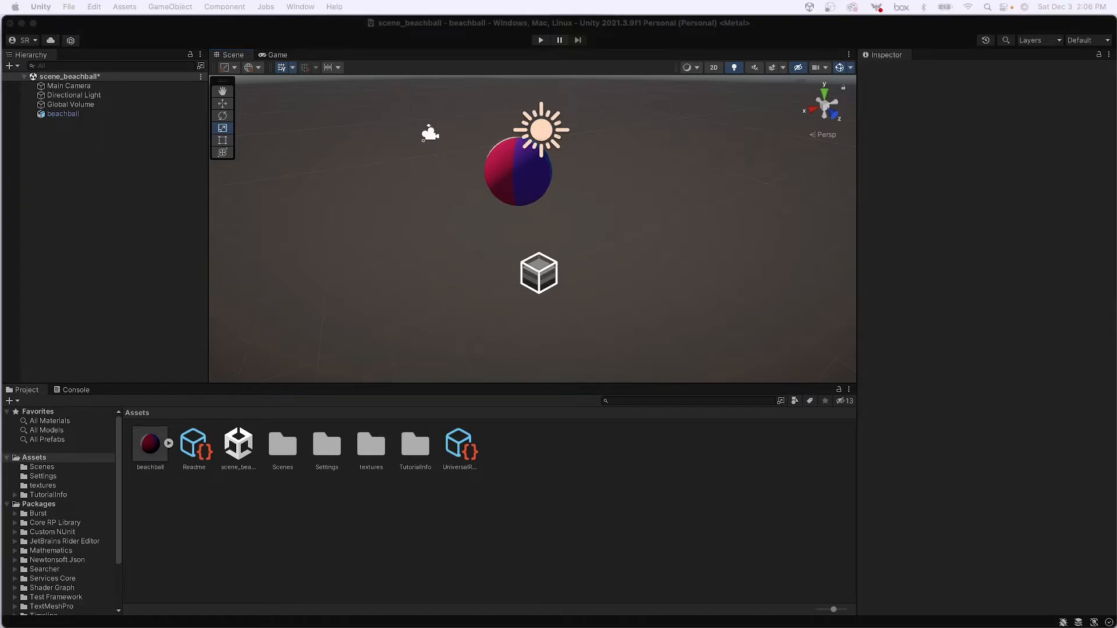
- Import room.fbx into the Assets folder and add the room model to the scene hierarchy
left_click_drag(0, 142, 257, 543)
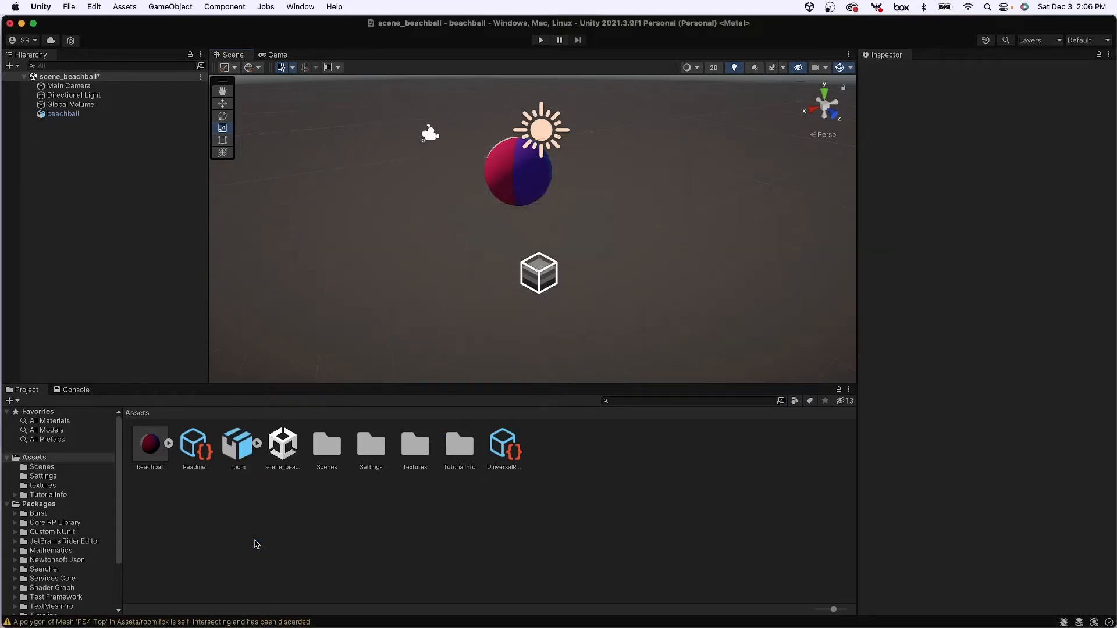
left_click(240, 457)
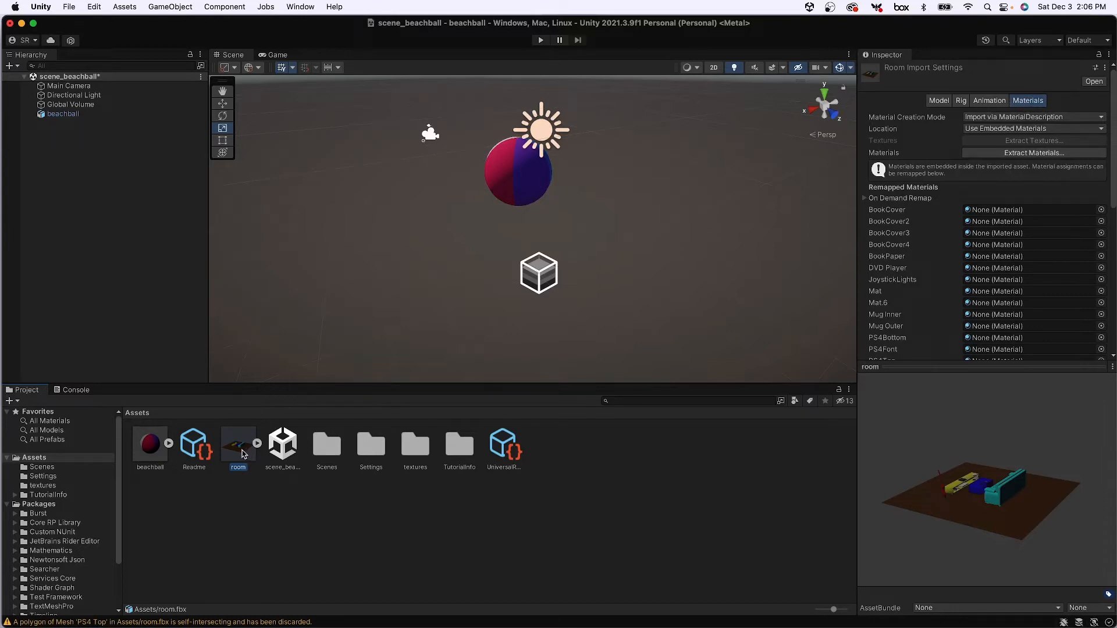
left_click_drag(244, 454, 75, 202)
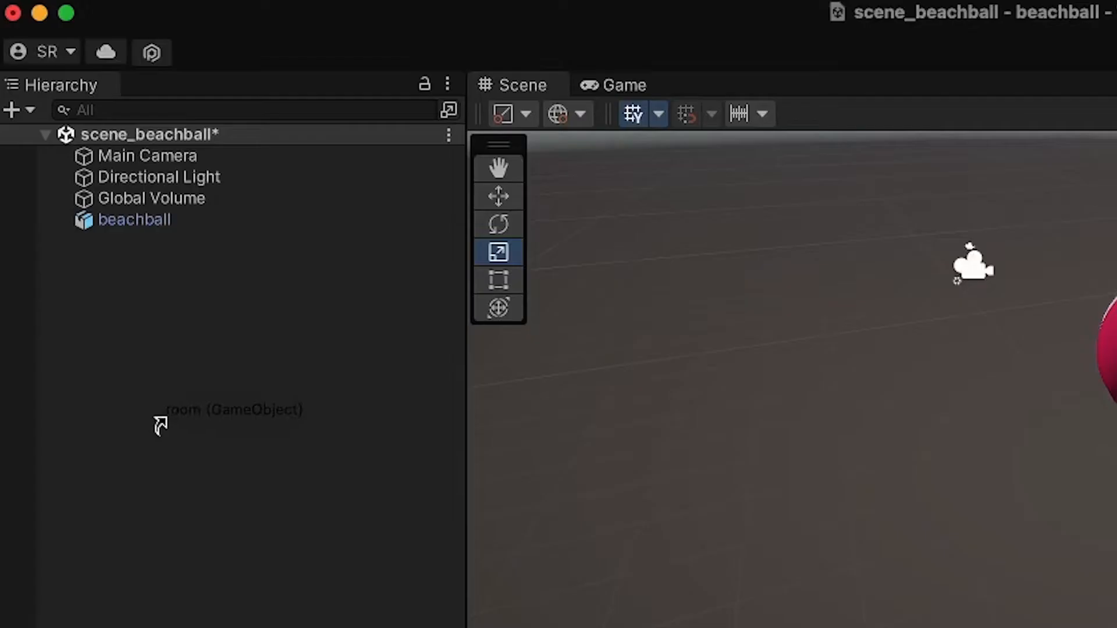
left_click_drag(161, 425, 167, 424)
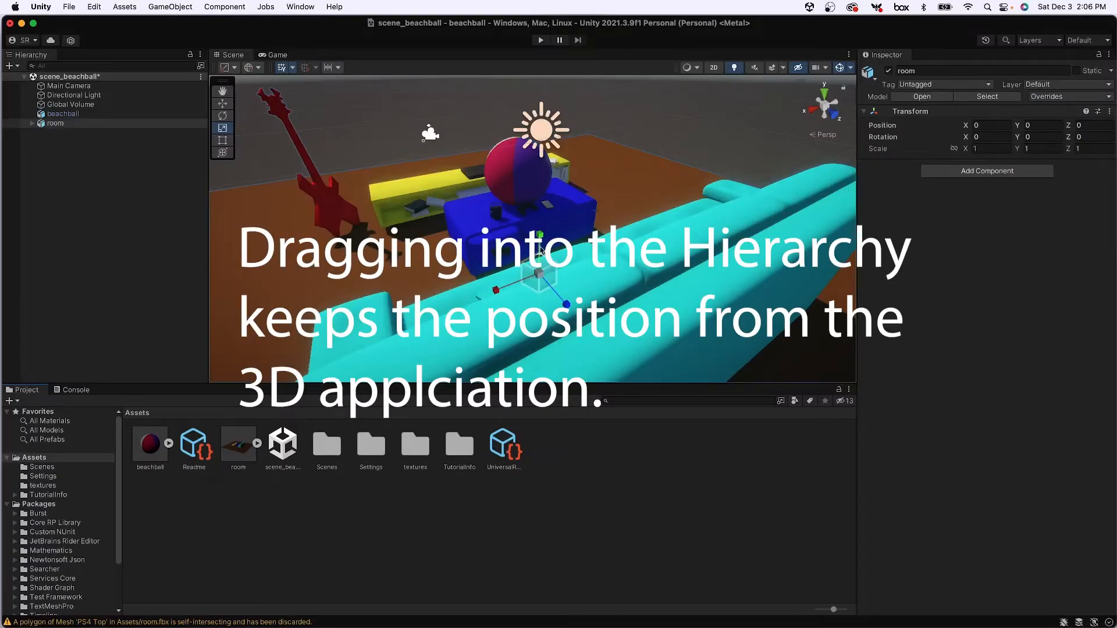
left_click_drag(539, 250, 640, 263, "alt")
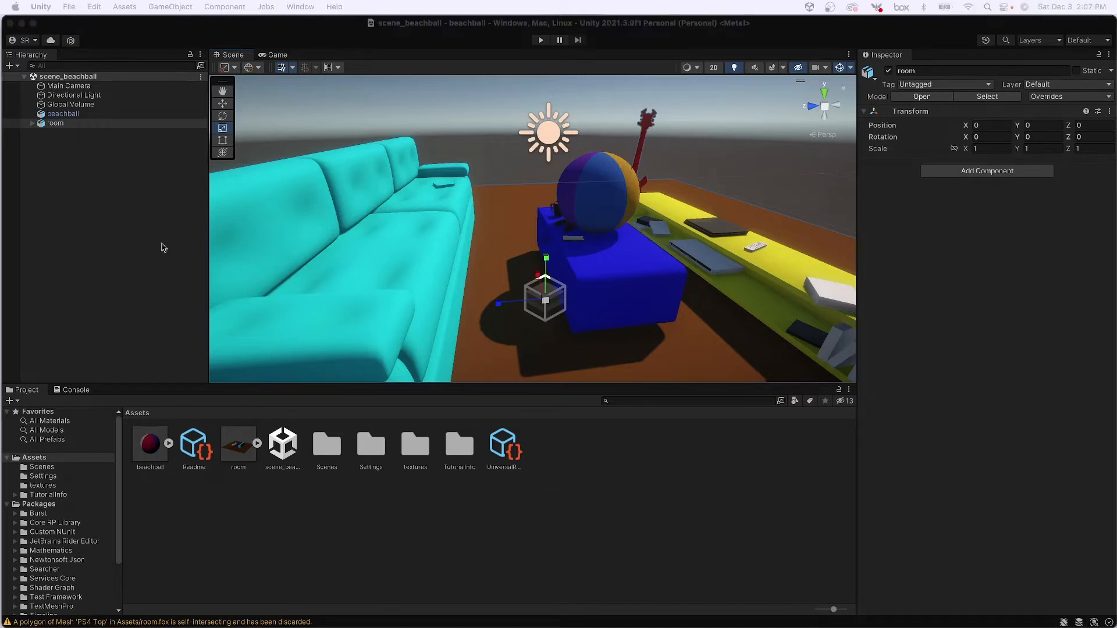
- Create an empty game object in the scene root and name it timelineholder
left_click(54, 131)
right_click(54, 153)
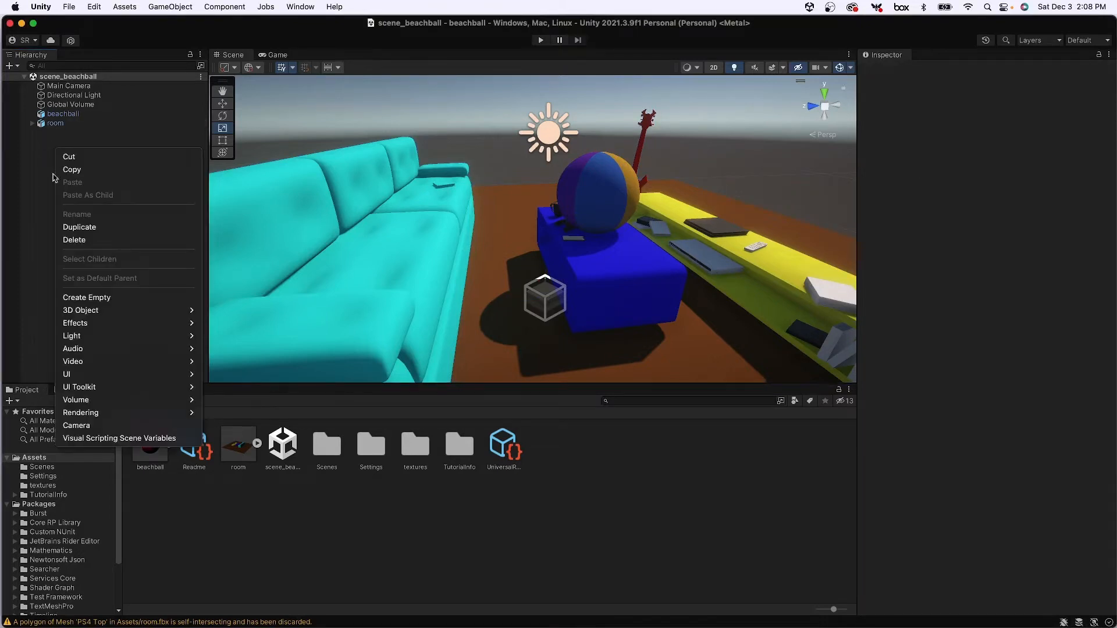
left_click(93, 298)
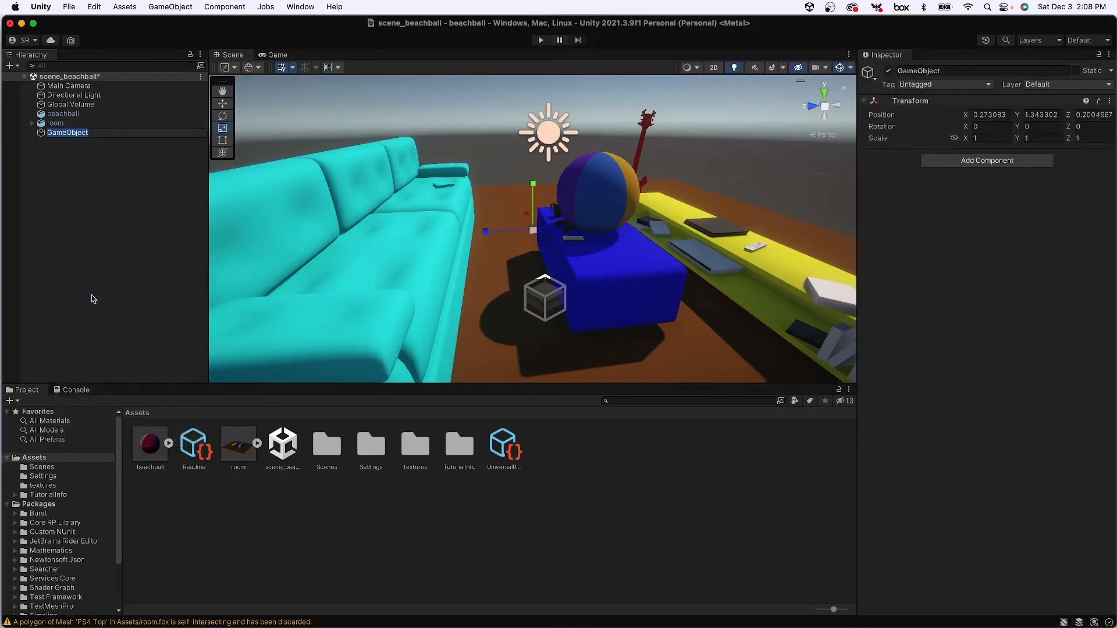
left_click(88, 264)
right_click(68, 182)
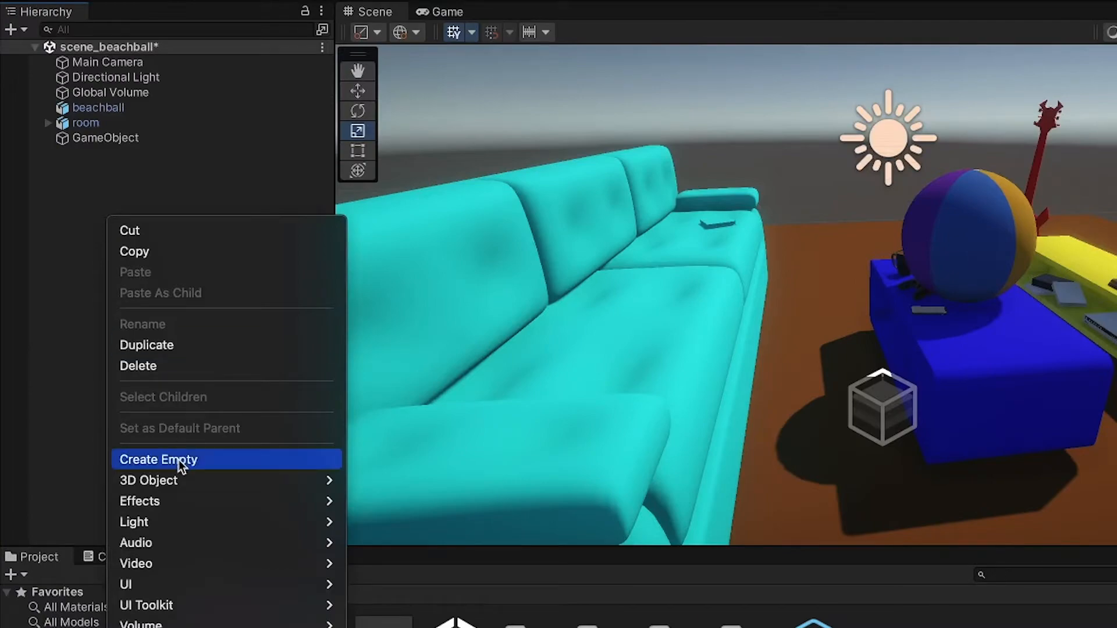
left_click(121, 140)
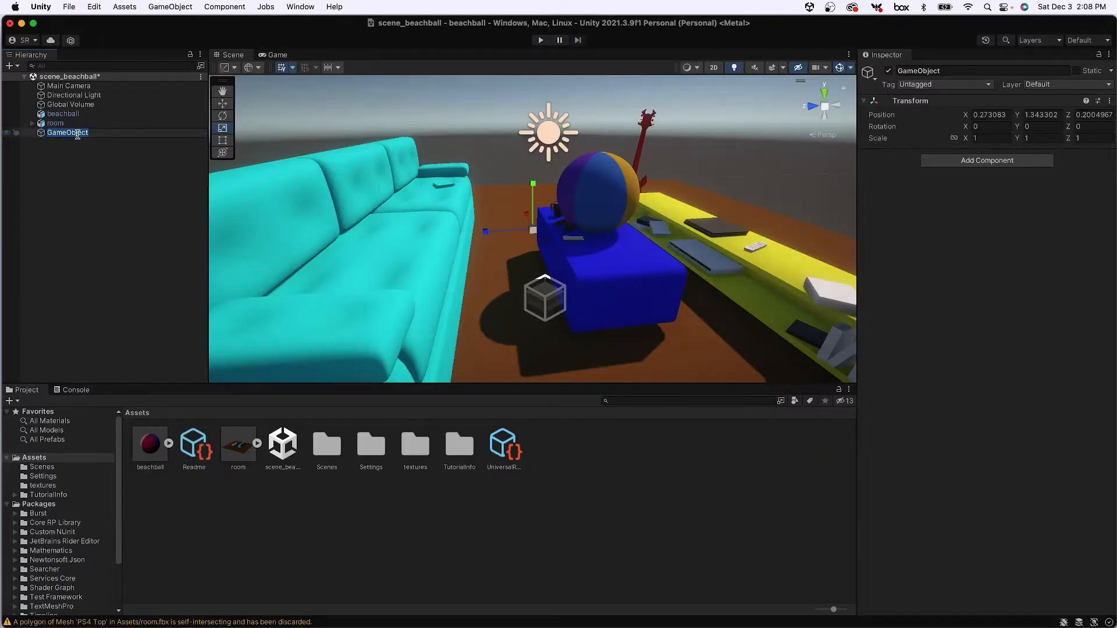
type("timelineho")
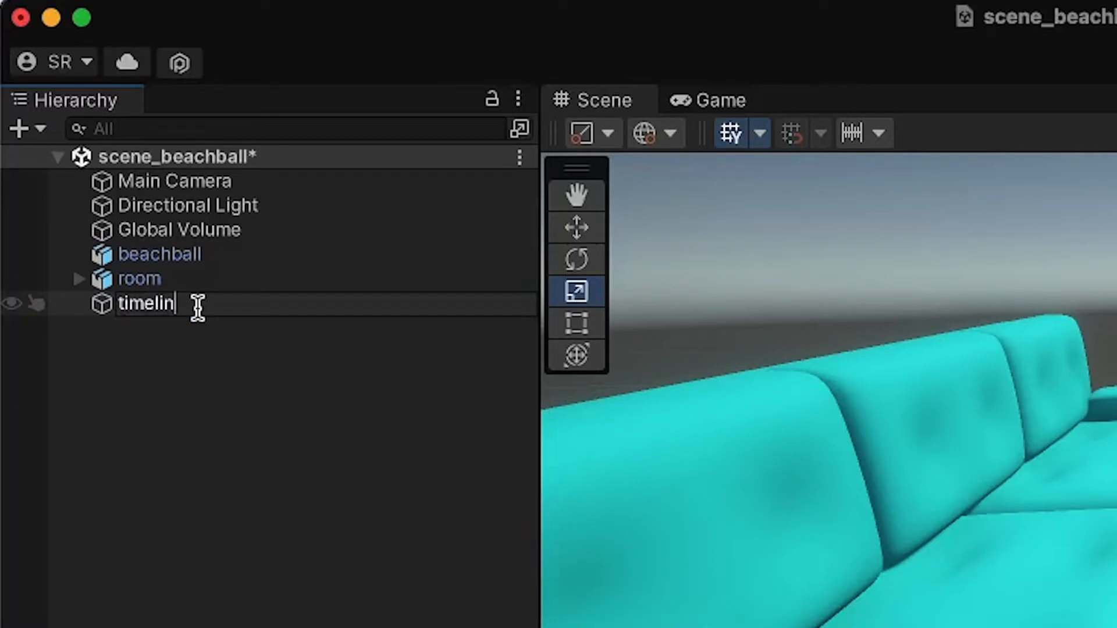
type("lder")
key("Return")
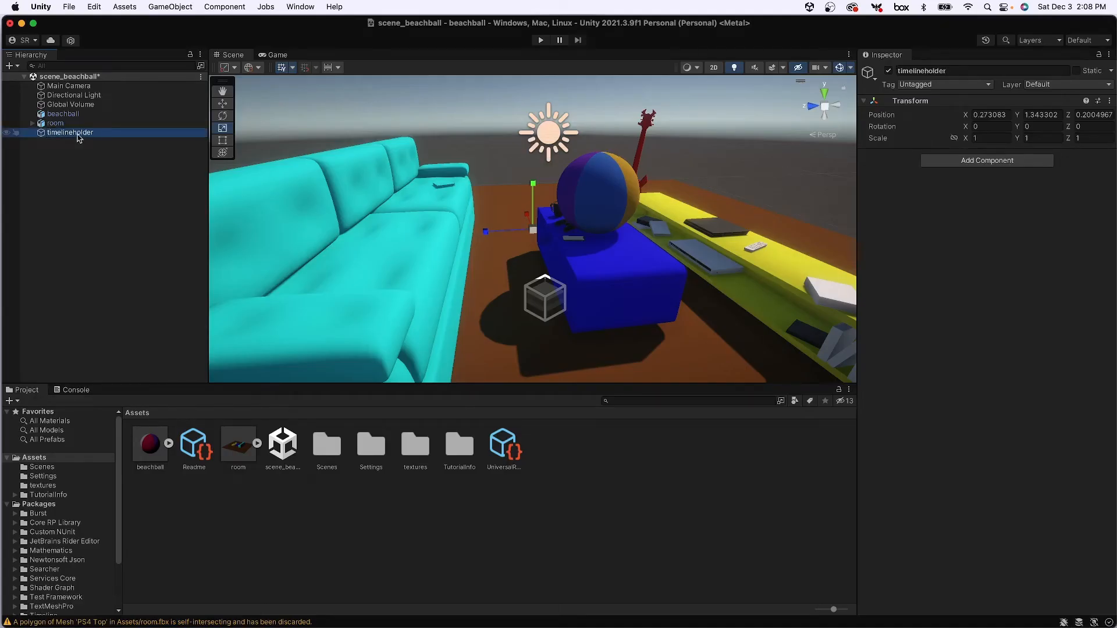
- Open the Timeline window with the timelineholder object selected
left_click(77, 134)
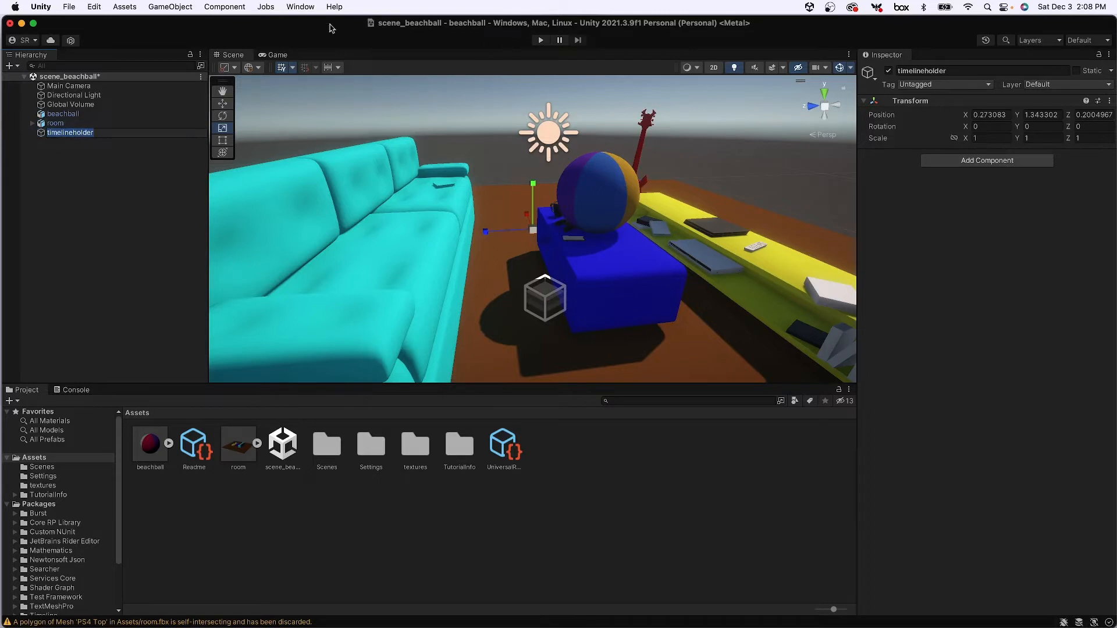
left_click(48, 145)
left_click(49, 133)
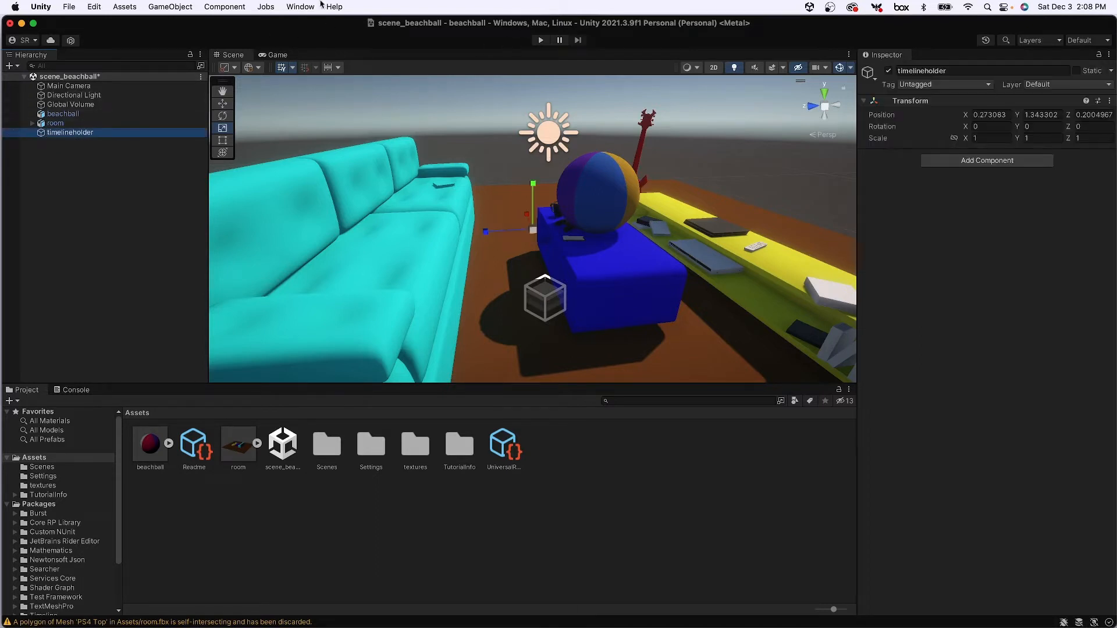
left_click(299, 7)
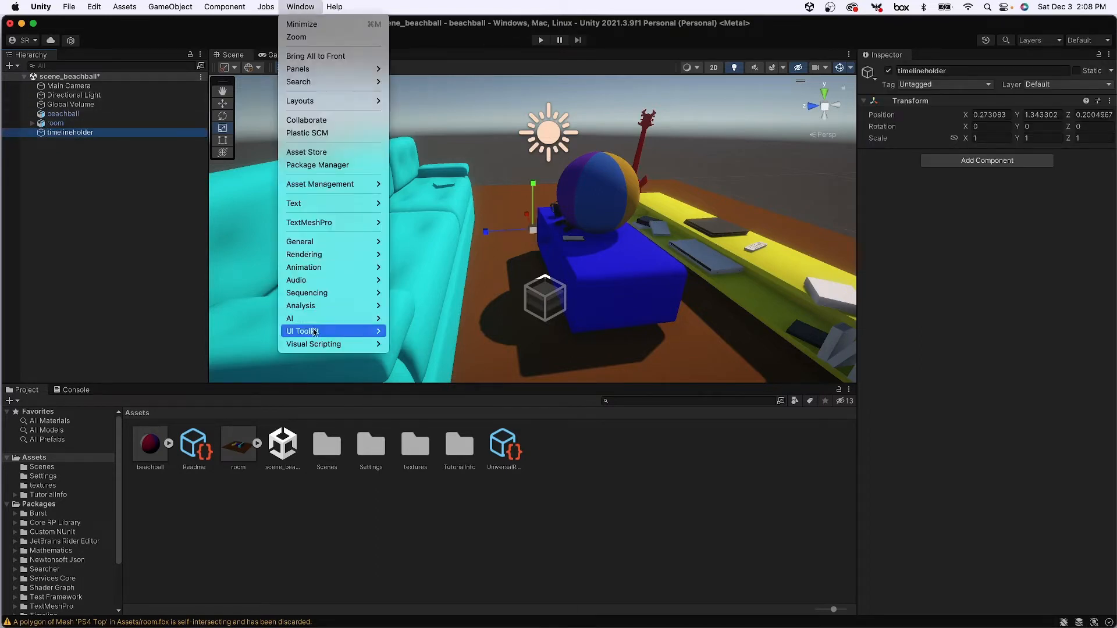
mouse_move(314, 294)
left_click(405, 296)
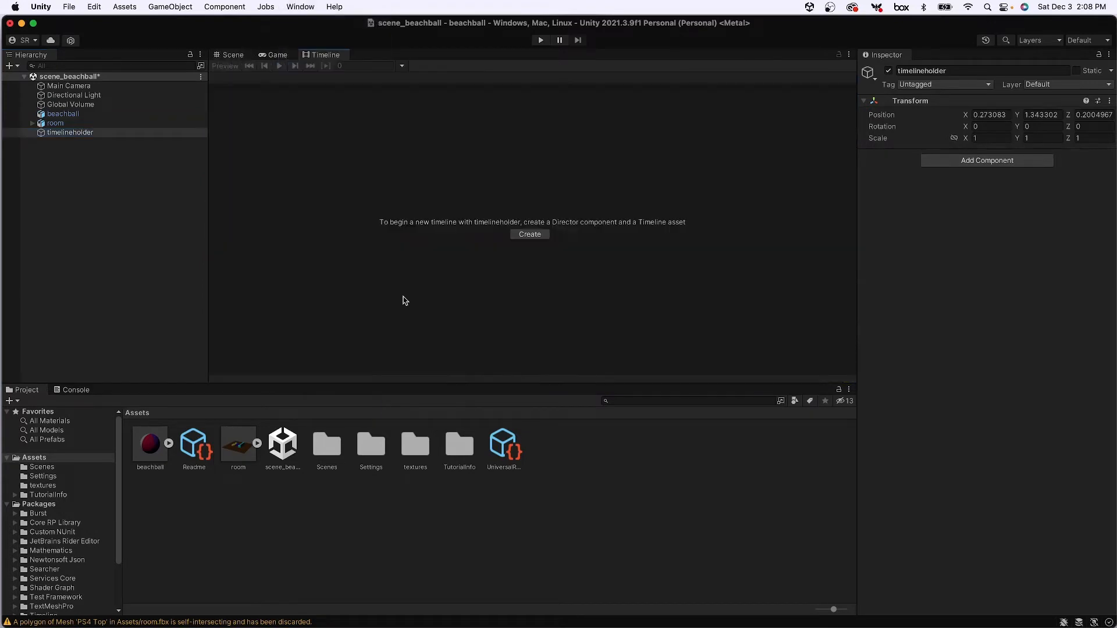
- Create a Director component and timeline asset for timelineholder, saved as beachBallTimeline in Assets
left_click(536, 235)
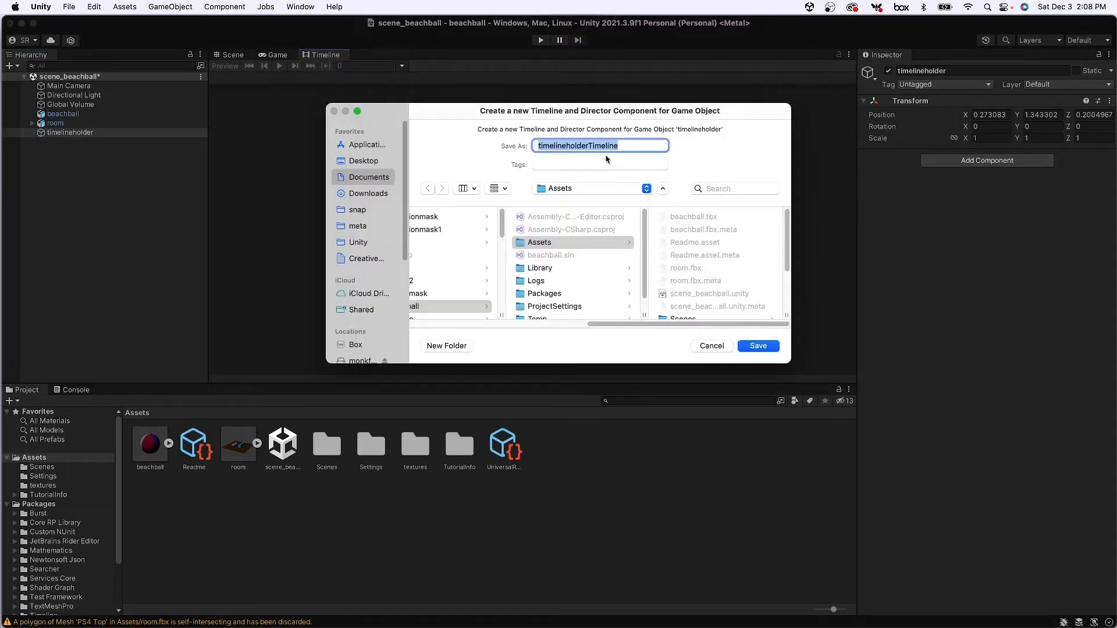
type("beachBallTime")
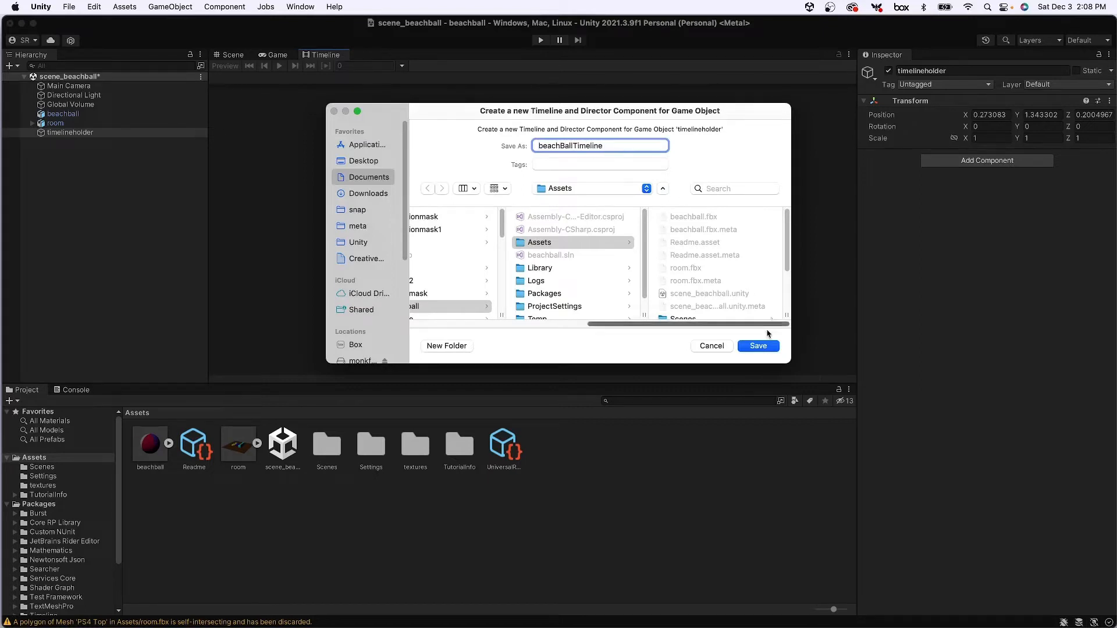
left_click(758, 346)
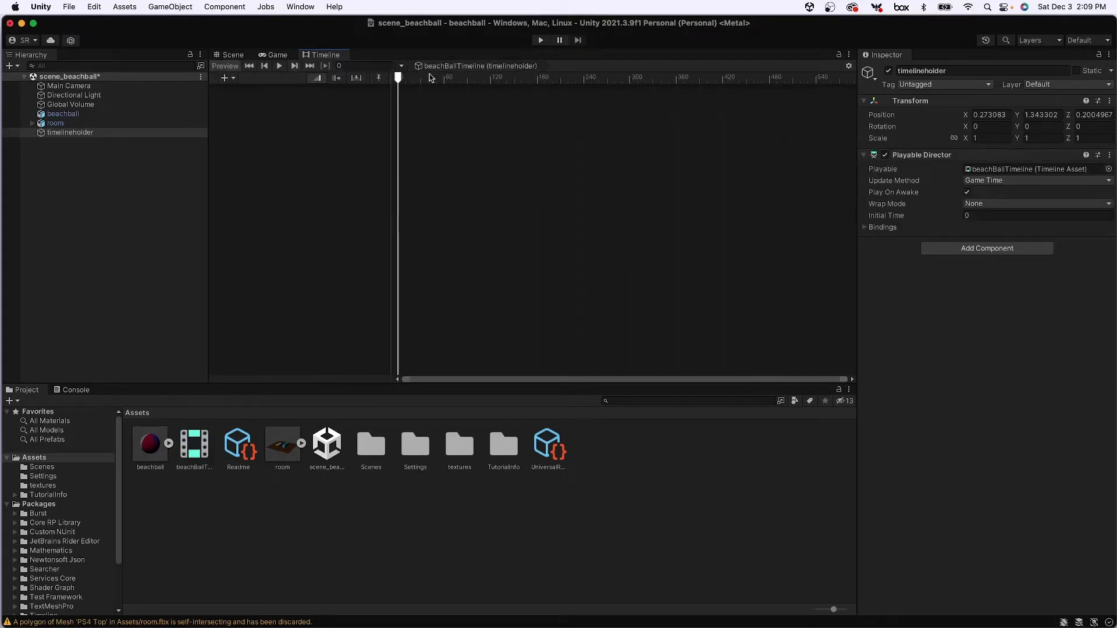
- Dock the Timeline window between the scene view and the Project window and lock it to timelineholder's timeline
mouse_move(398, 78)
left_mouse_down()
mouse_move(675, 78)
mouse_move(389, 90)
left_mouse_up()
left_click_drag(324, 56, 241, 412)
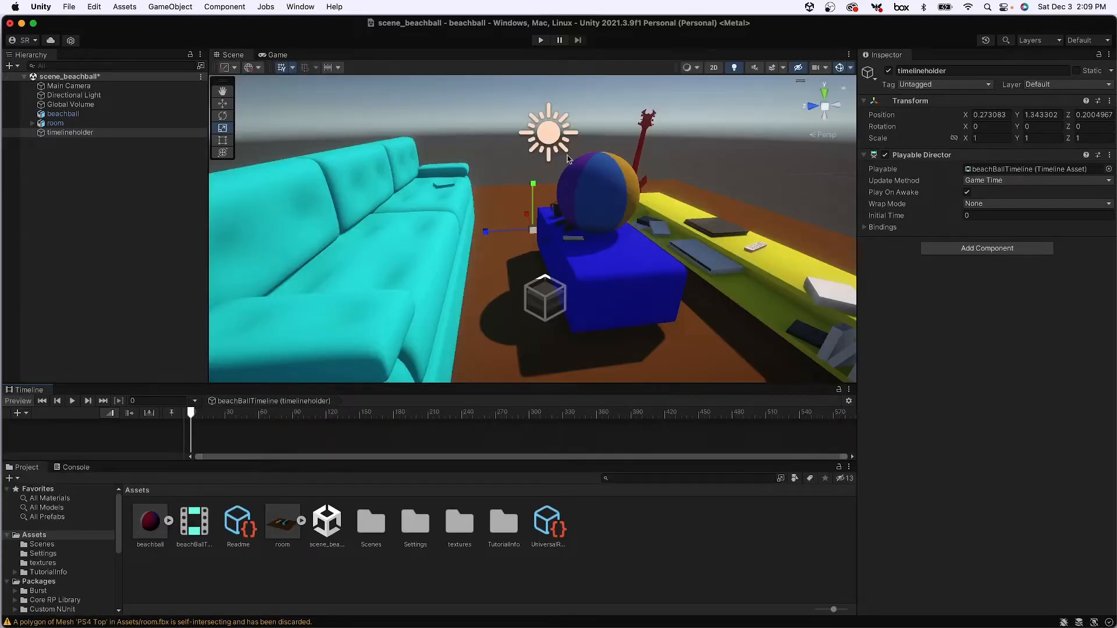
left_click(56, 123)
left_click(431, 187)
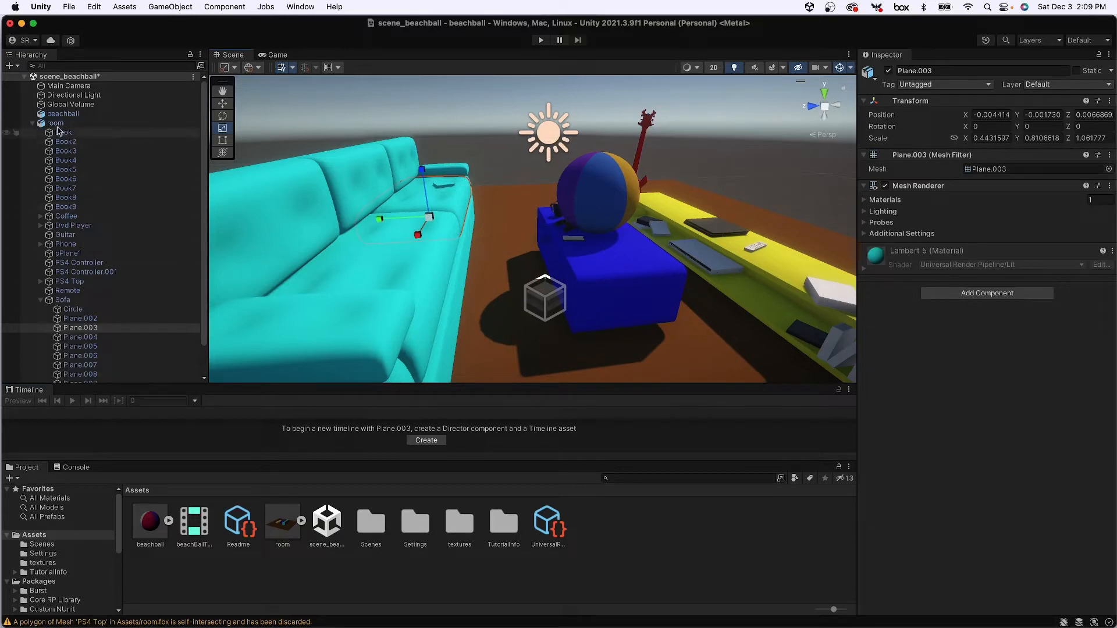
left_click(33, 123)
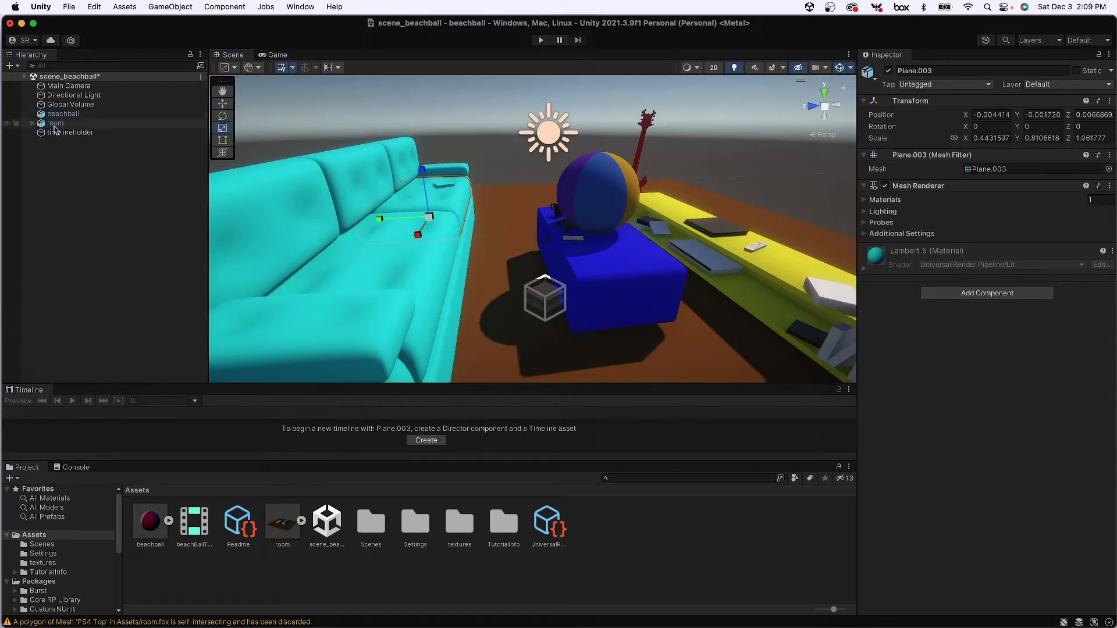
left_click(61, 133)
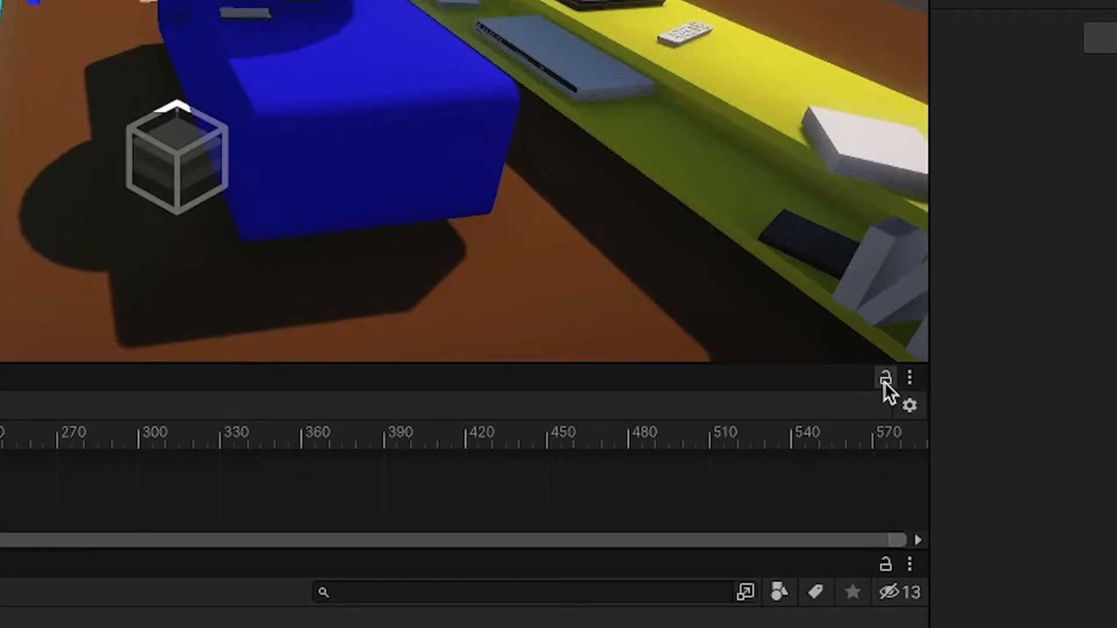
left_click(885, 379)
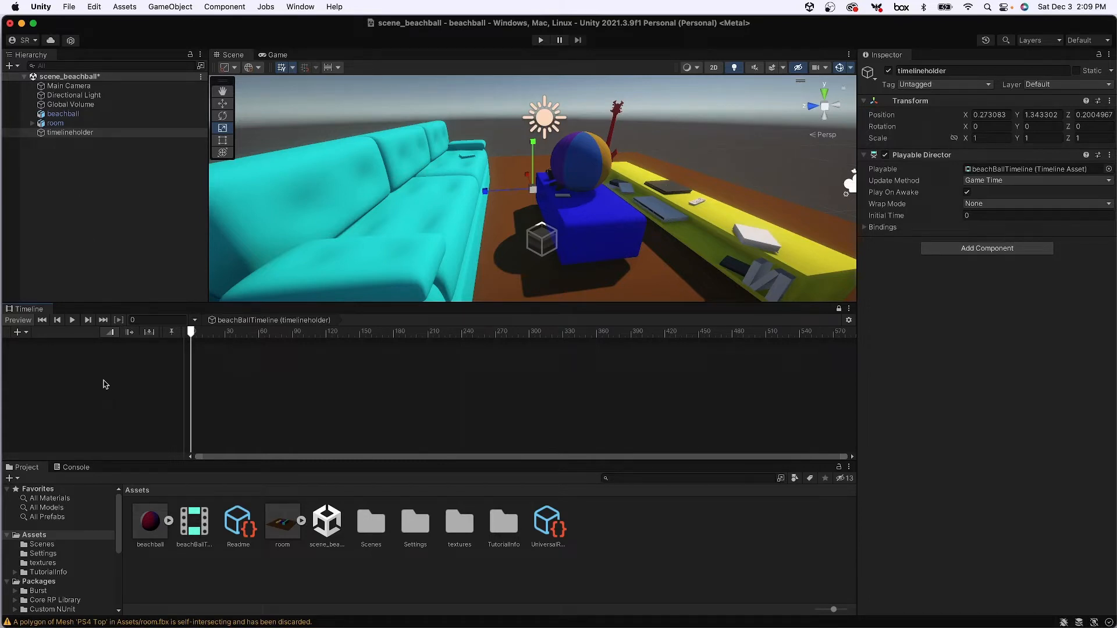
- Add an Animation Track for the beachball object to the beachBallTimeline
right_click(69, 362)
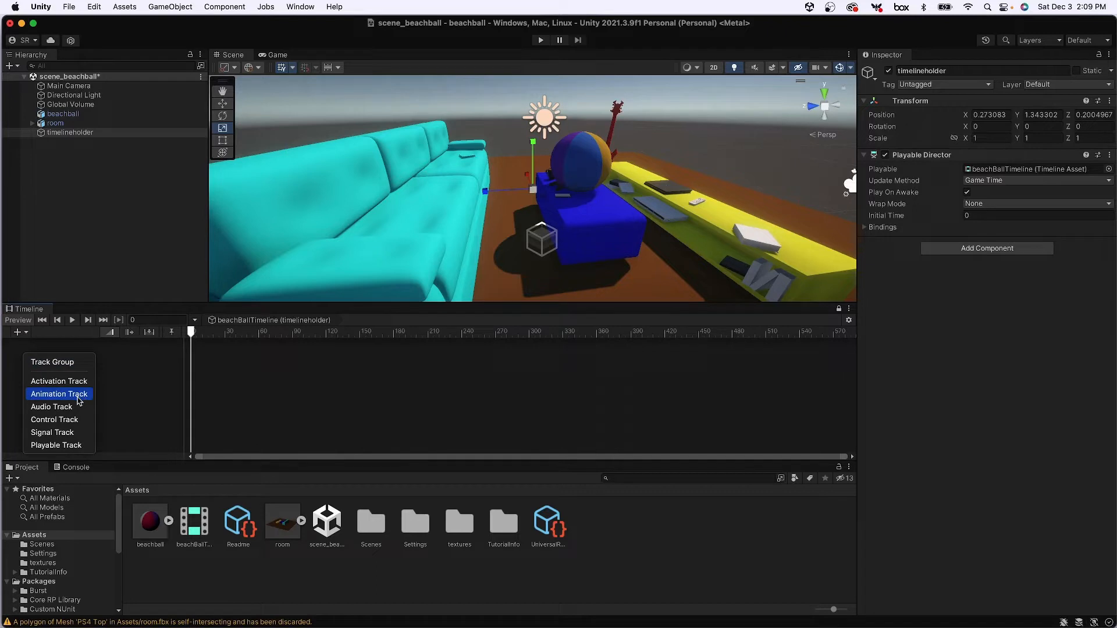
left_click(102, 180)
left_click(62, 114)
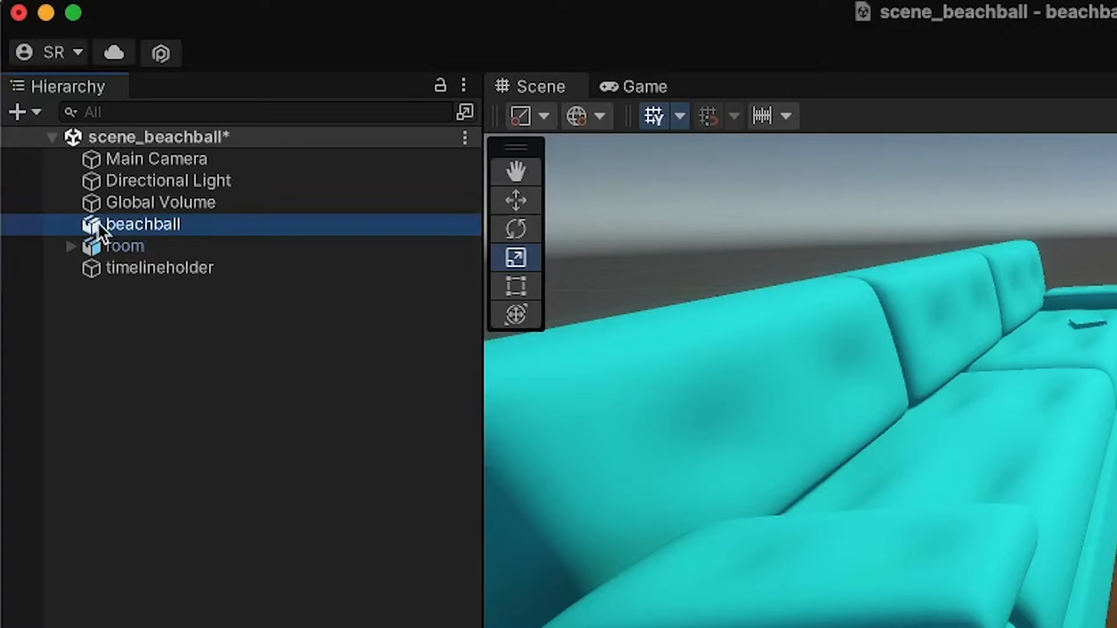
left_click_drag(102, 230, 163, 627)
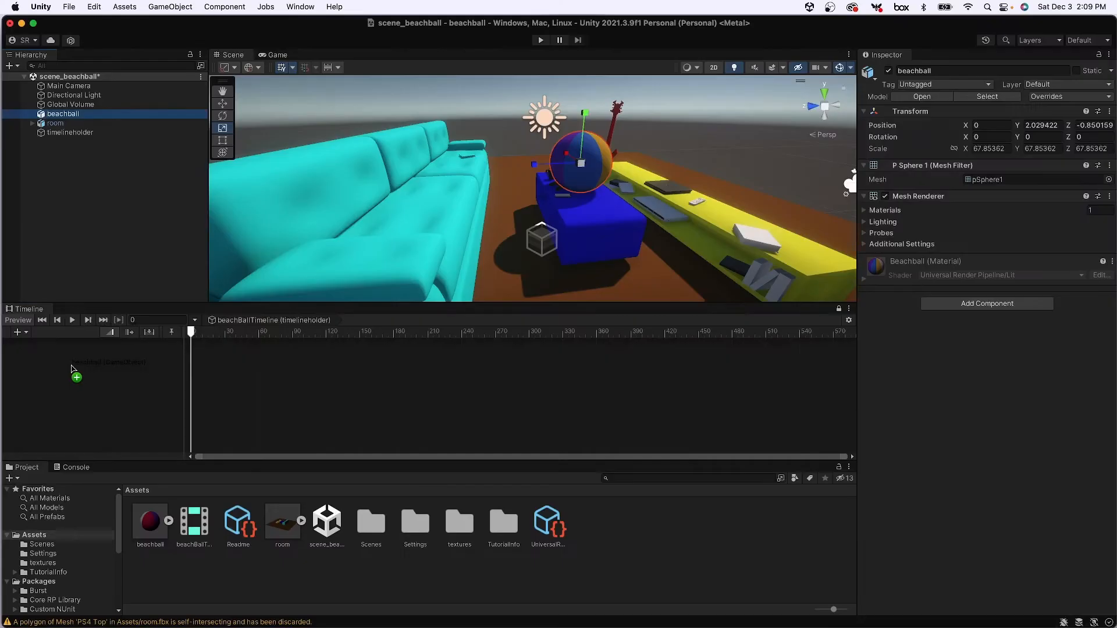
left_click_drag(72, 369, 72, 370)
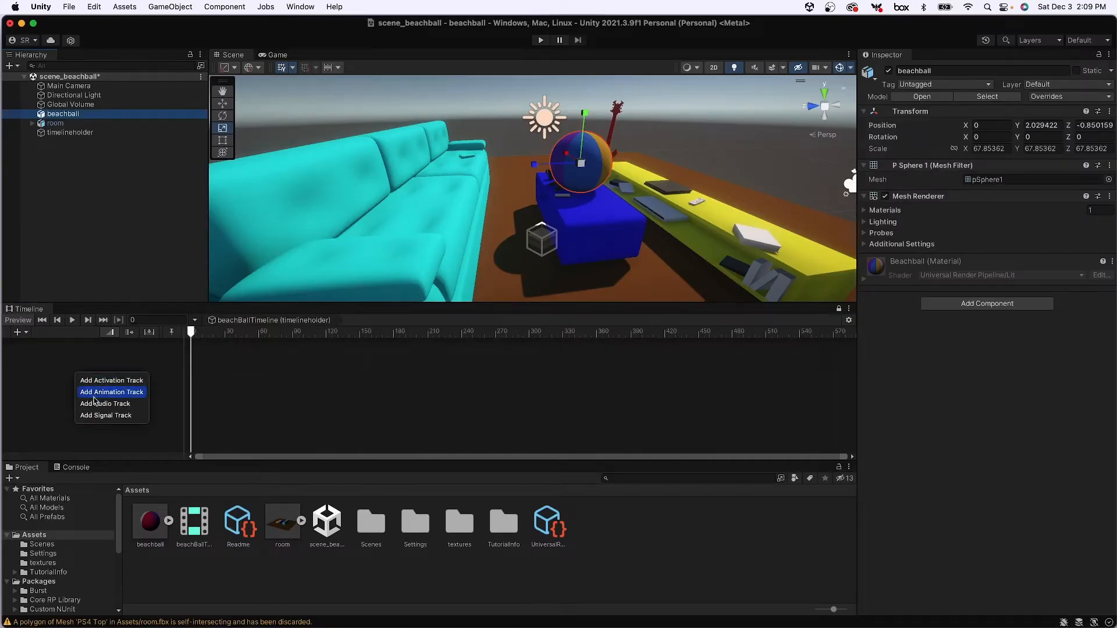
left_click(119, 392)
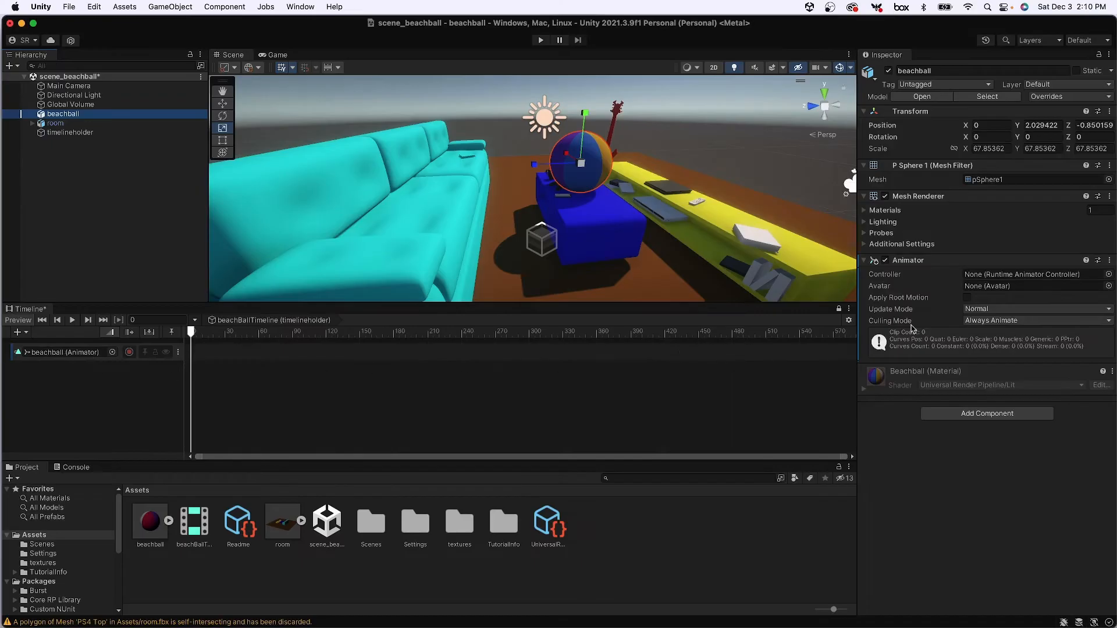
- Switch to the Move tool, start recording on the beachball track and add a position key at frame 0
mouse_move(208, 333)
left_mouse_down()
mouse_move(193, 339)
mouse_move(569, 341)
mouse_move(190, 344)
left_mouse_up()
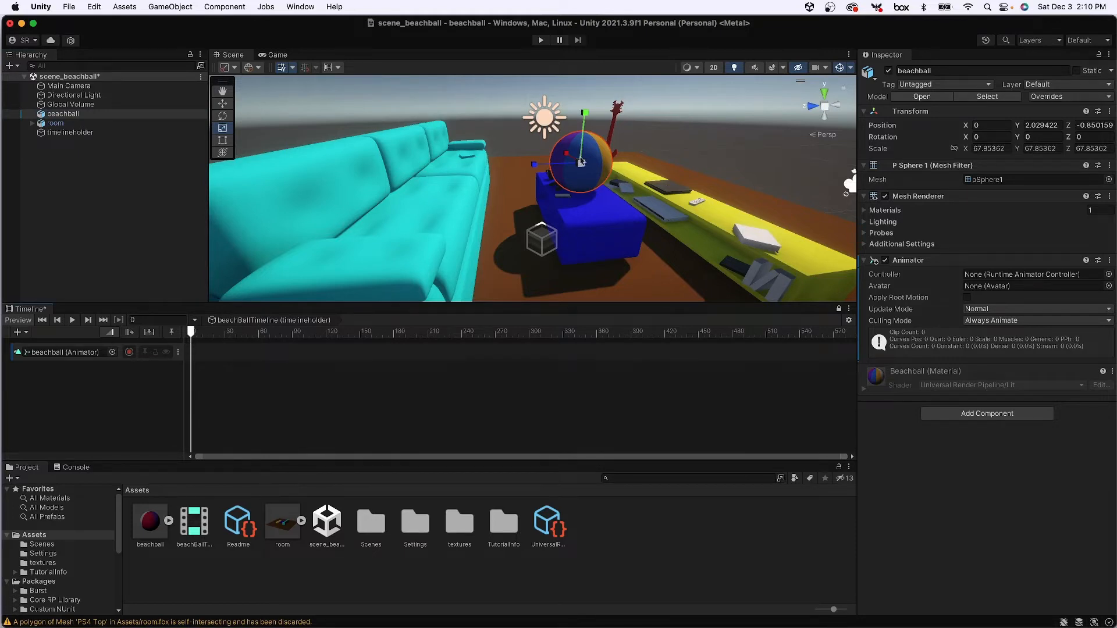
left_click(221, 105)
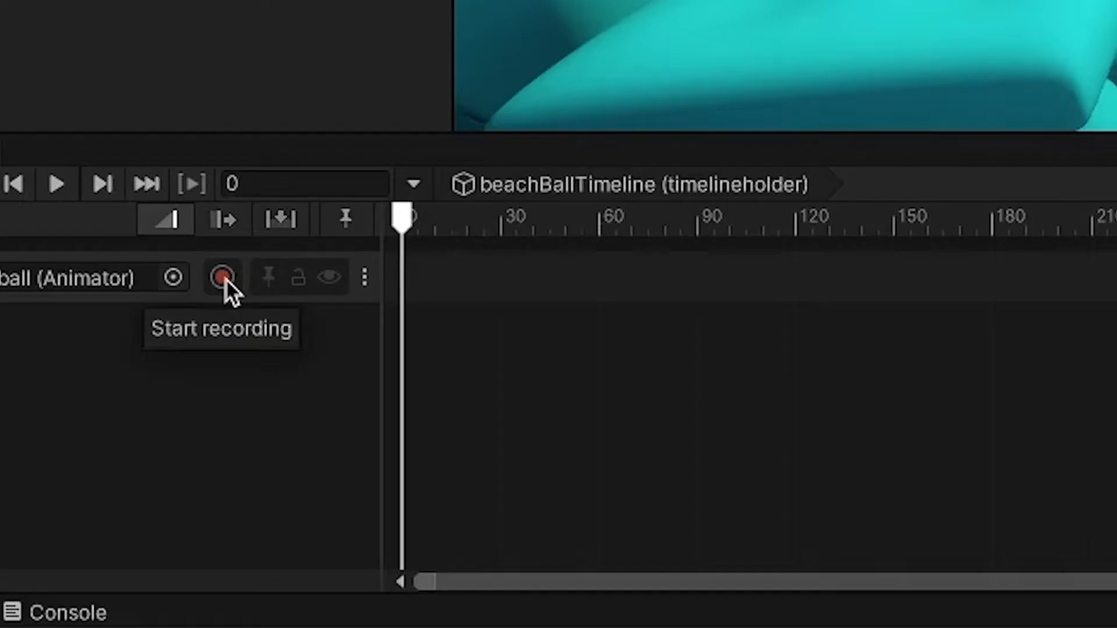
left_click(222, 278)
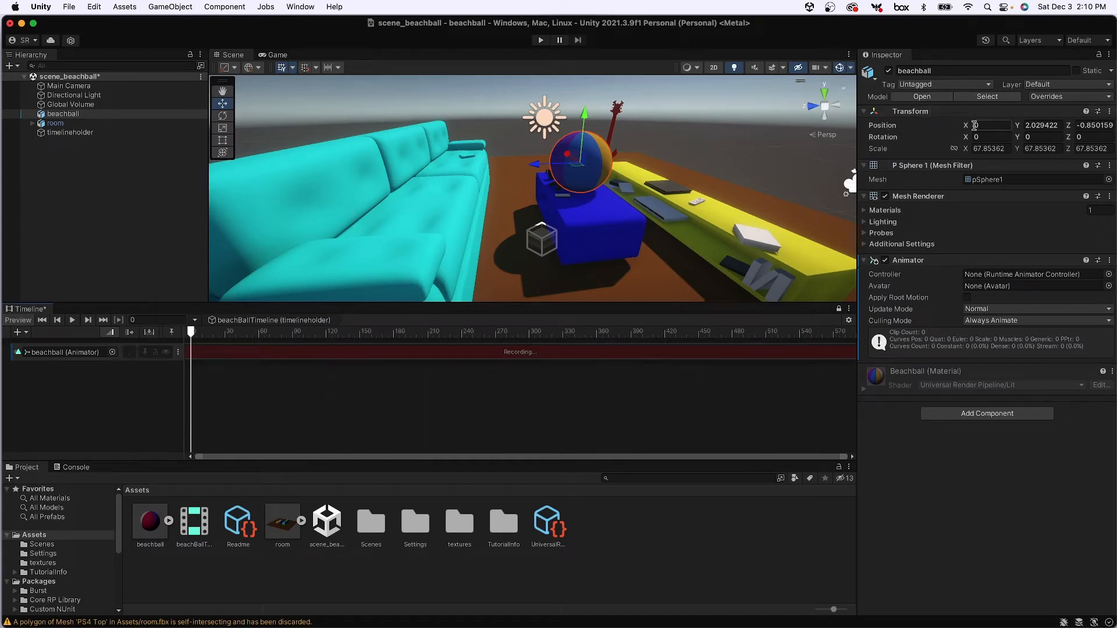
right_click(899, 128)
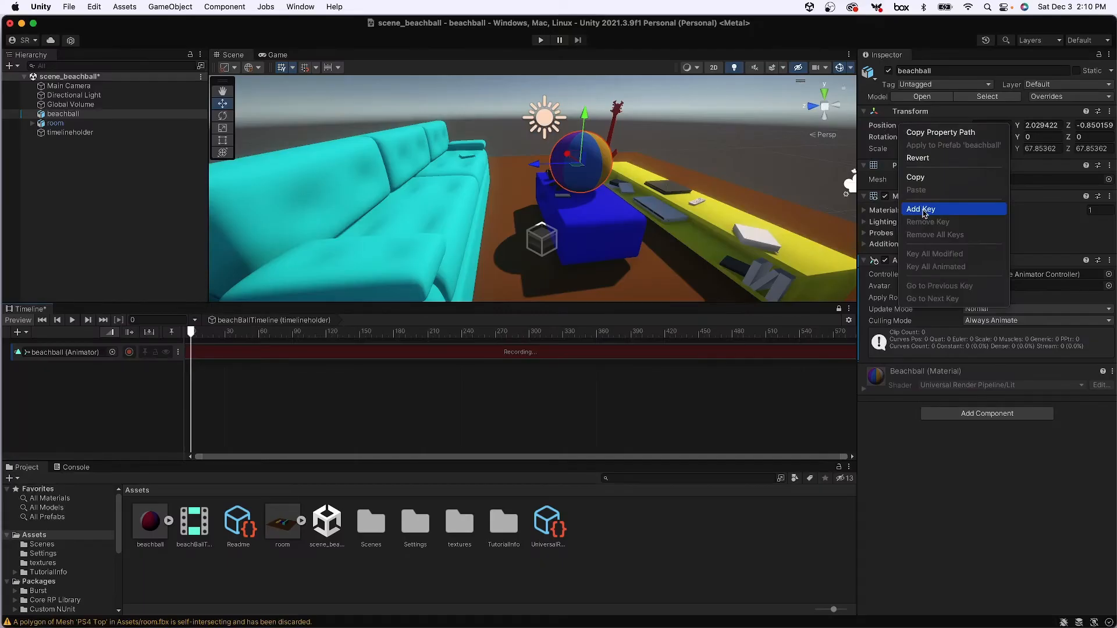
left_click(924, 210)
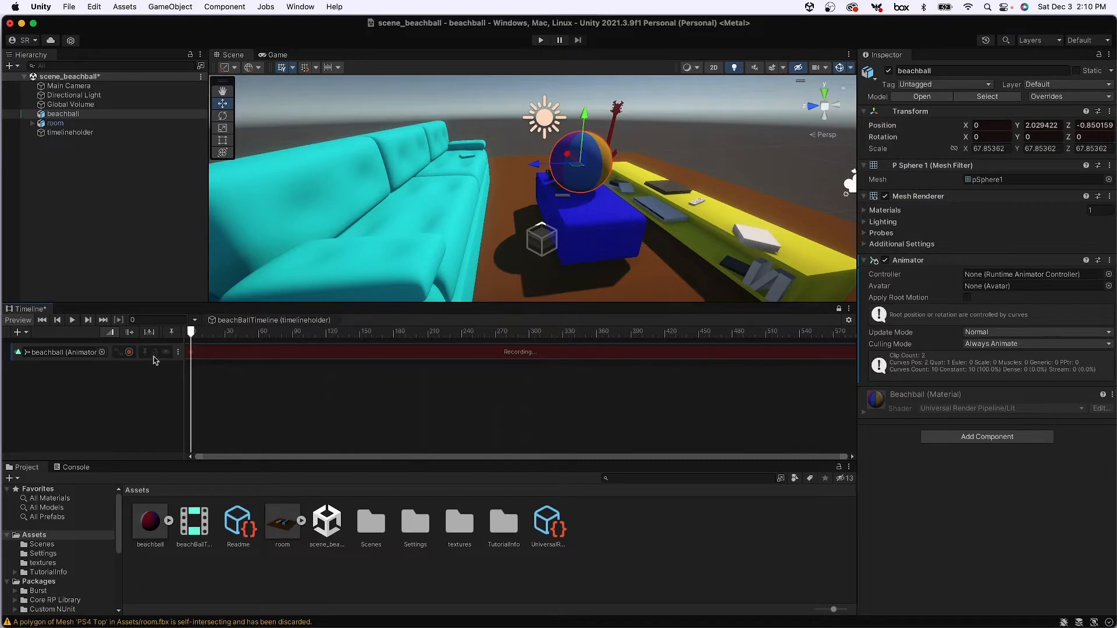
- Set the timeline to frame 30 and key the beach ball on the floor beside the blue table, at about Y 0.85 and Z 0.69
left_click_drag(192, 332, 227, 338)
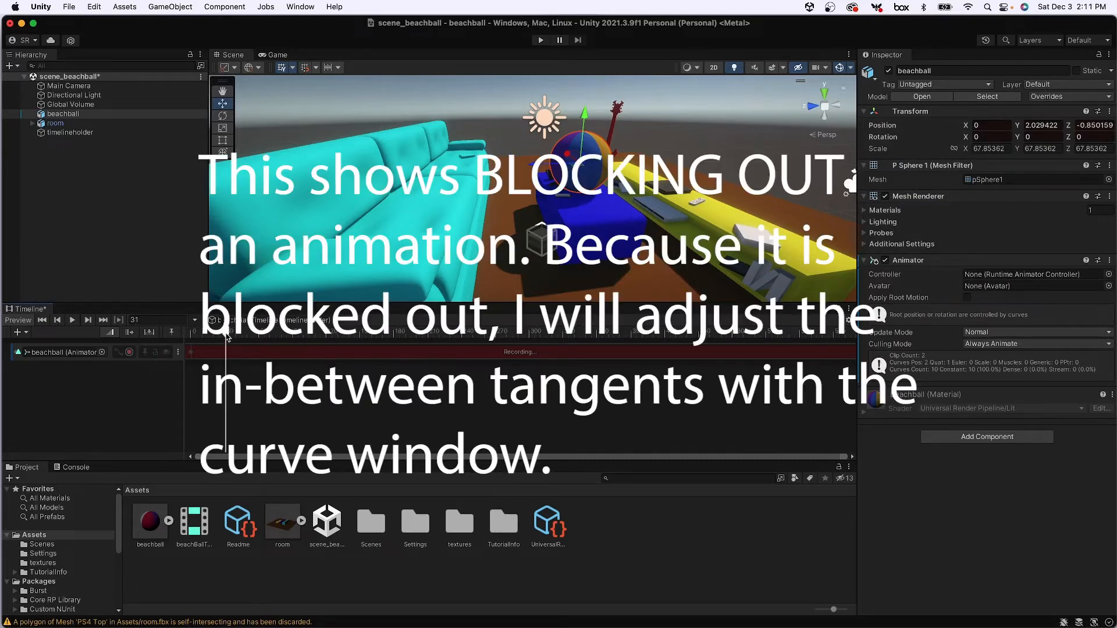
left_click(150, 321)
key("Return")
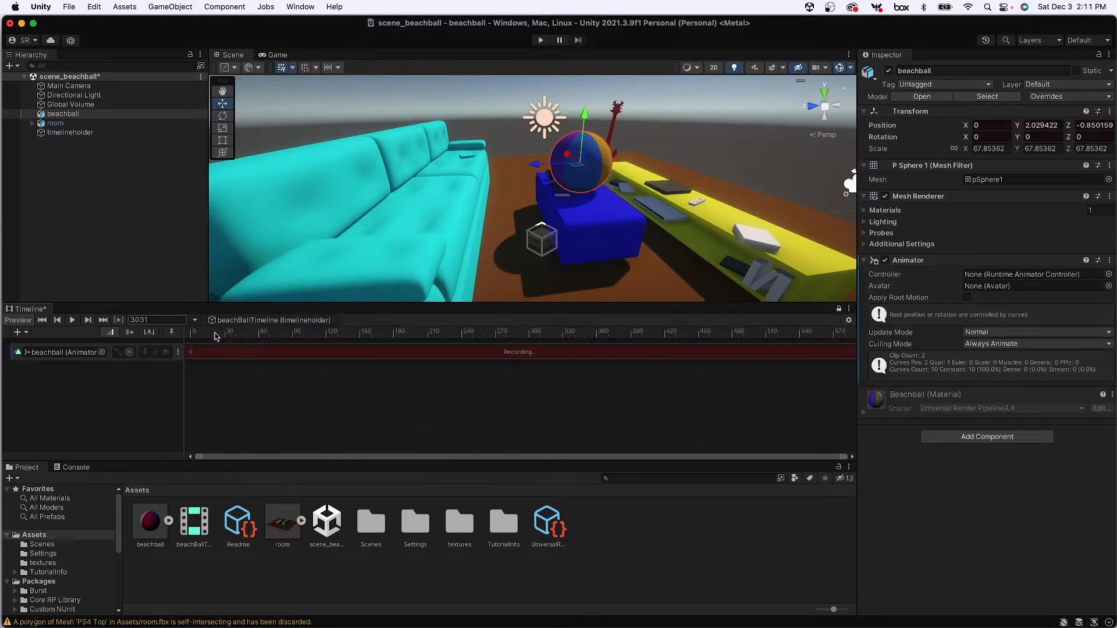
left_click(155, 321)
type("30")
key("Return")
left_click_drag(582, 169, 564, 147, "alt")
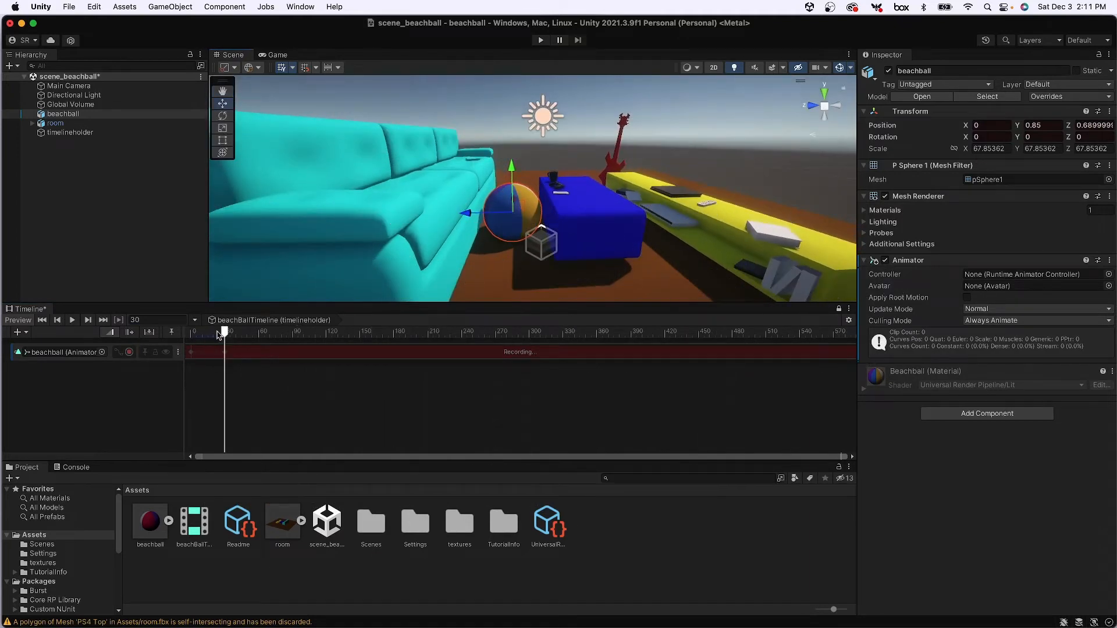
- At frame 15, raise the beach ball into an arc above the table's edge, at about Y 2.56 and Z 0.49
mouse_move(224, 332)
left_mouse_down()
mouse_move(192, 333)
mouse_move(262, 332)
mouse_move(191, 332)
mouse_move(210, 340)
left_mouse_up()
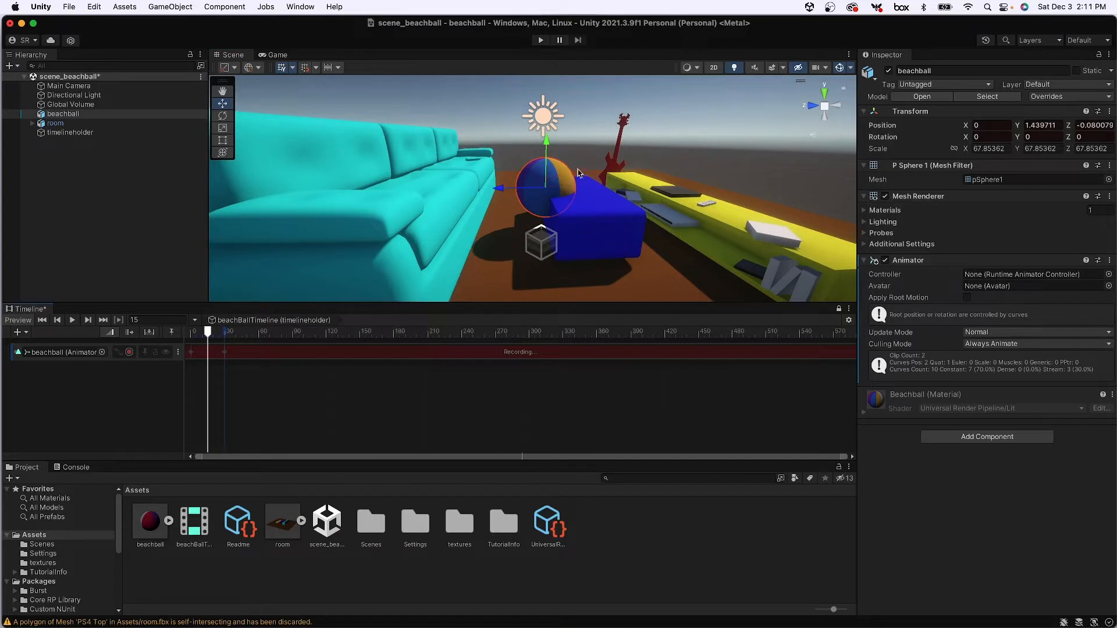
left_click_drag(536, 184, 517, 165)
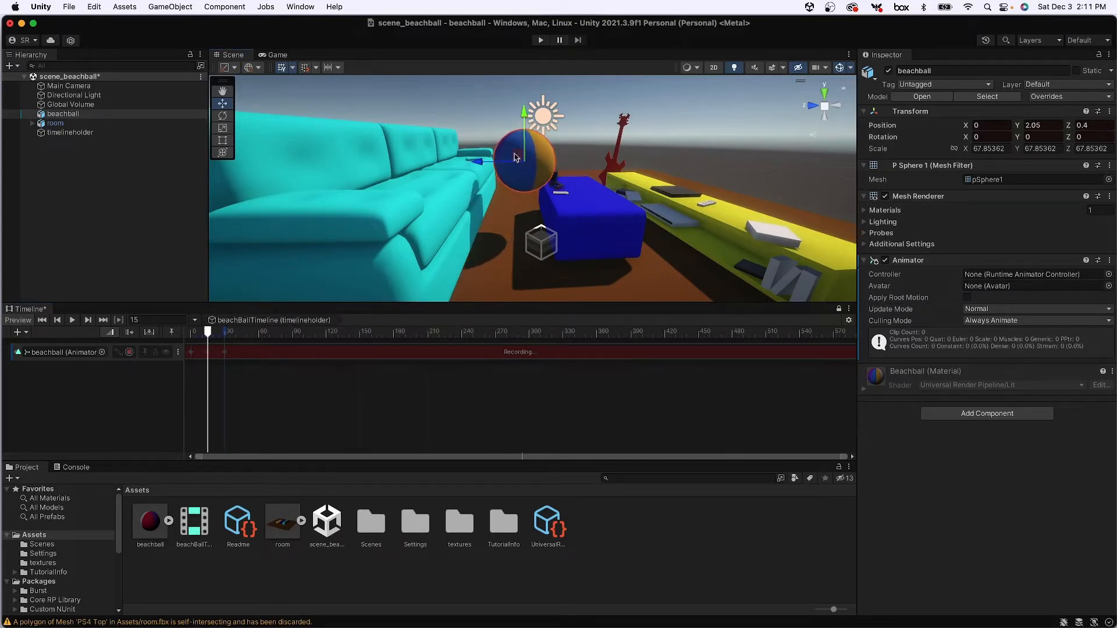
mouse_move(207, 331)
left_mouse_down()
mouse_move(192, 331)
mouse_move(227, 331)
mouse_move(209, 331)
left_mouse_up()
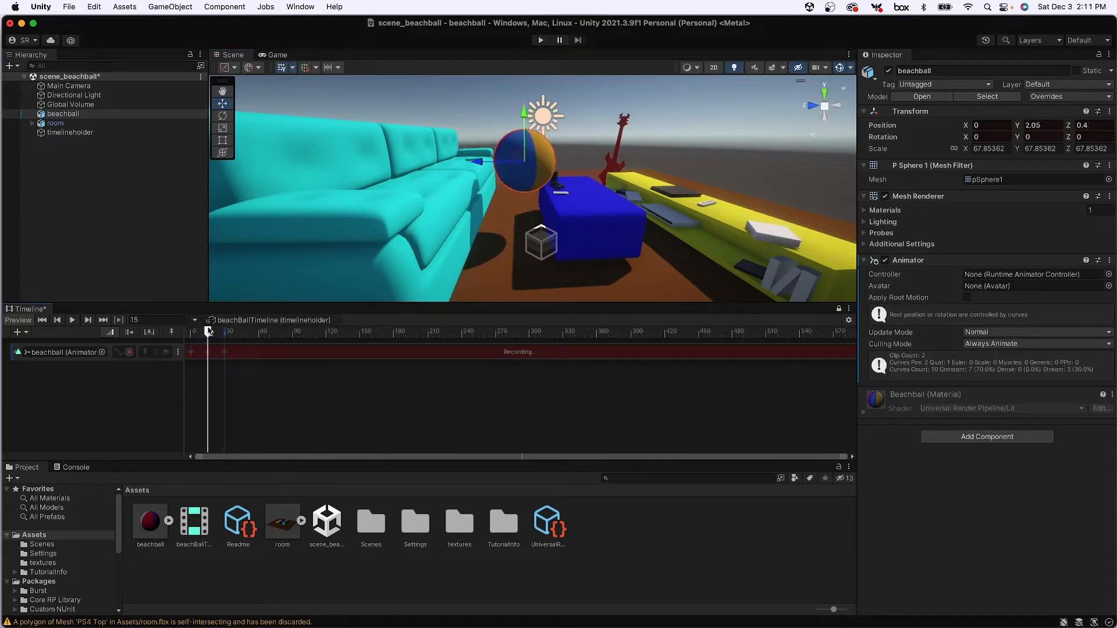
left_click_drag(516, 155, 513, 132)
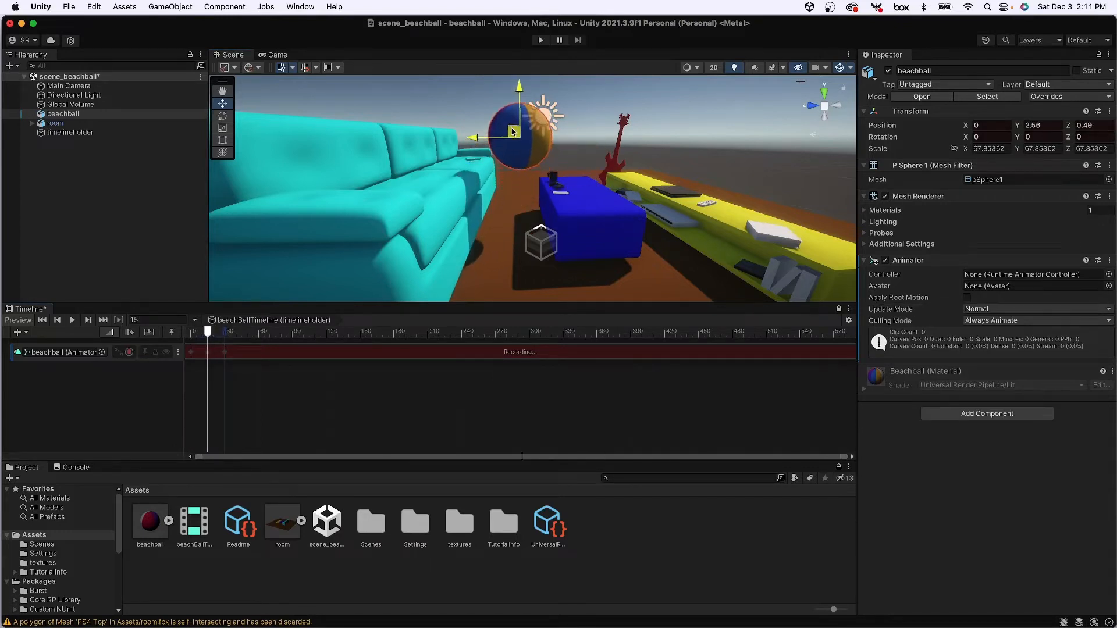
- Key the beach ball over the sofa at frame 60, about Y 2.53 and Z 2.14, and raise it at about frame 44
left_click_drag(210, 335, 260, 346)
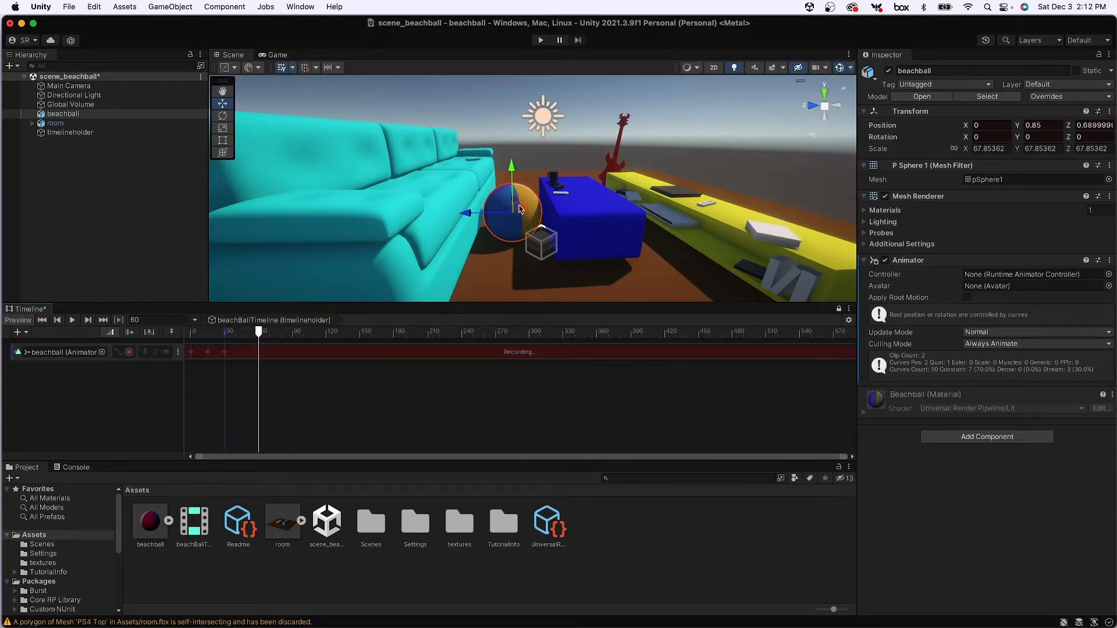
left_click_drag(519, 209, 449, 135)
mouse_move(511, 163)
left_mouse_down("alt")
mouse_move(524, 166)
mouse_move(494, 167)
left_mouse_up("alt")
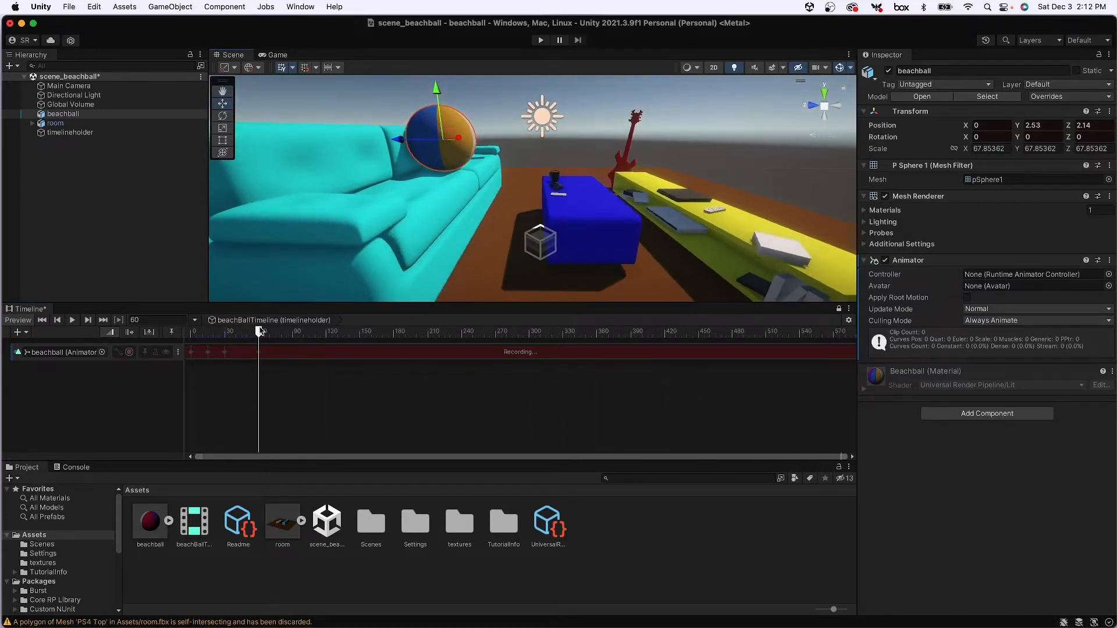
mouse_move(257, 331)
left_mouse_down()
mouse_move(229, 332)
mouse_move(248, 335)
mouse_move(239, 332)
left_mouse_up()
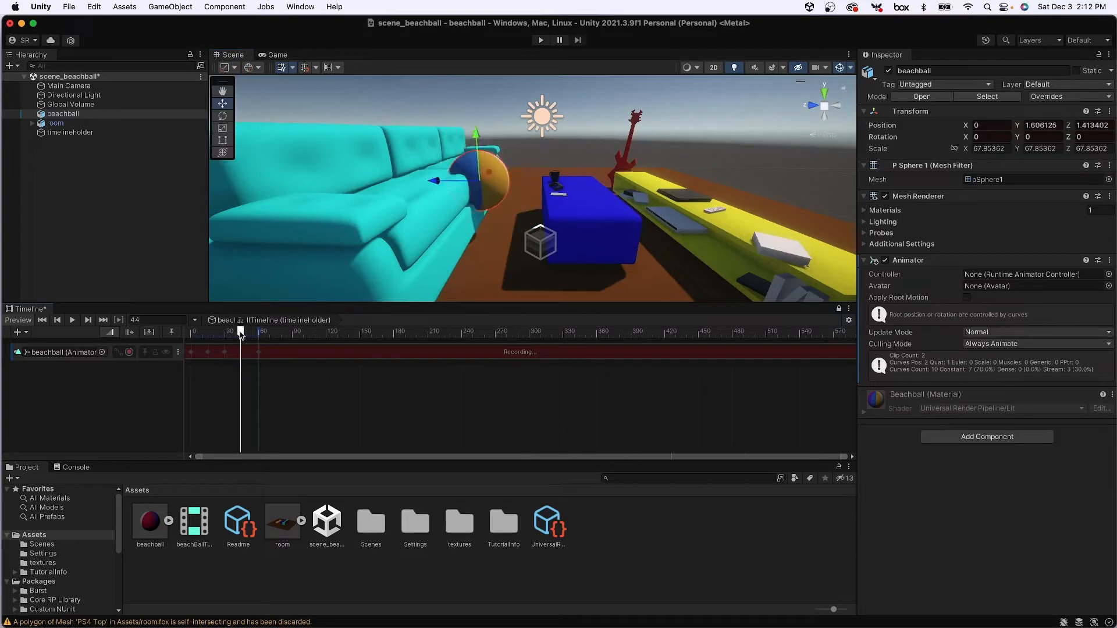
left_click_drag(491, 185, 504, 149)
- At frame 91, key the beach ball on the floor behind the sofa, at about Y 0.78 and Z 5.85
mouse_move(248, 331)
left_mouse_down()
mouse_move(187, 333)
mouse_move(260, 347)
left_mouse_up()
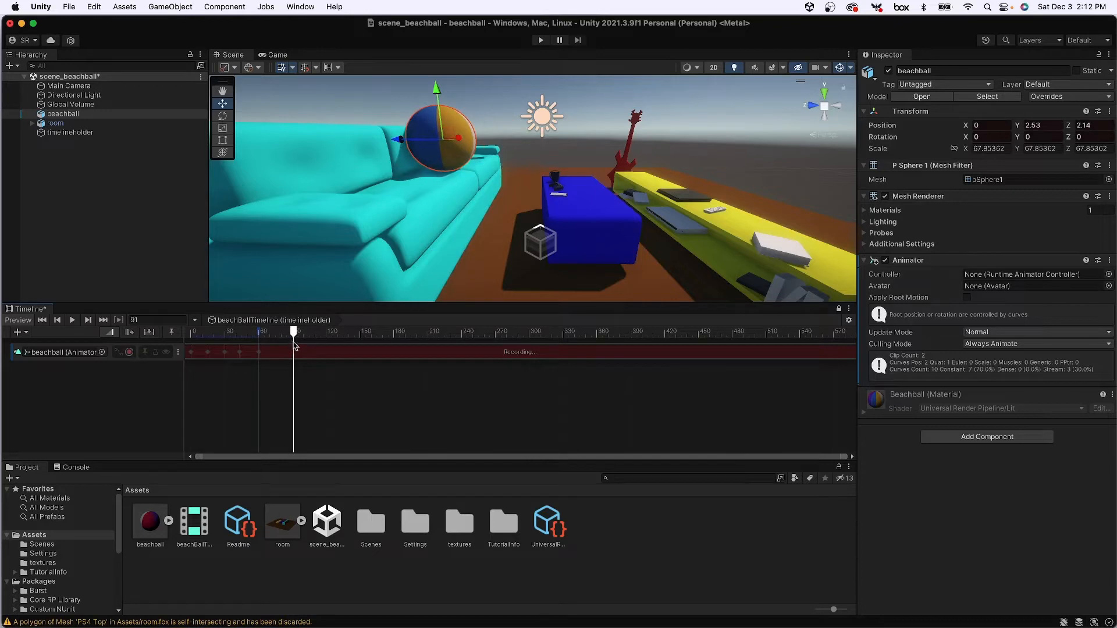
left_click_drag(442, 168, 441, 185, "alt")
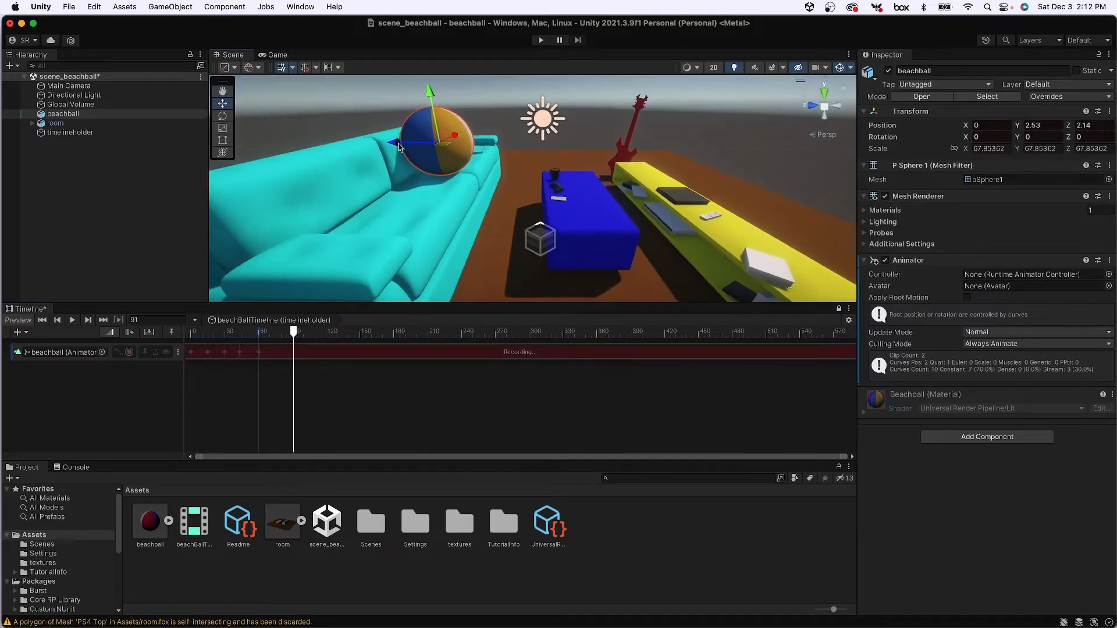
left_click_drag(397, 142, 268, 179)
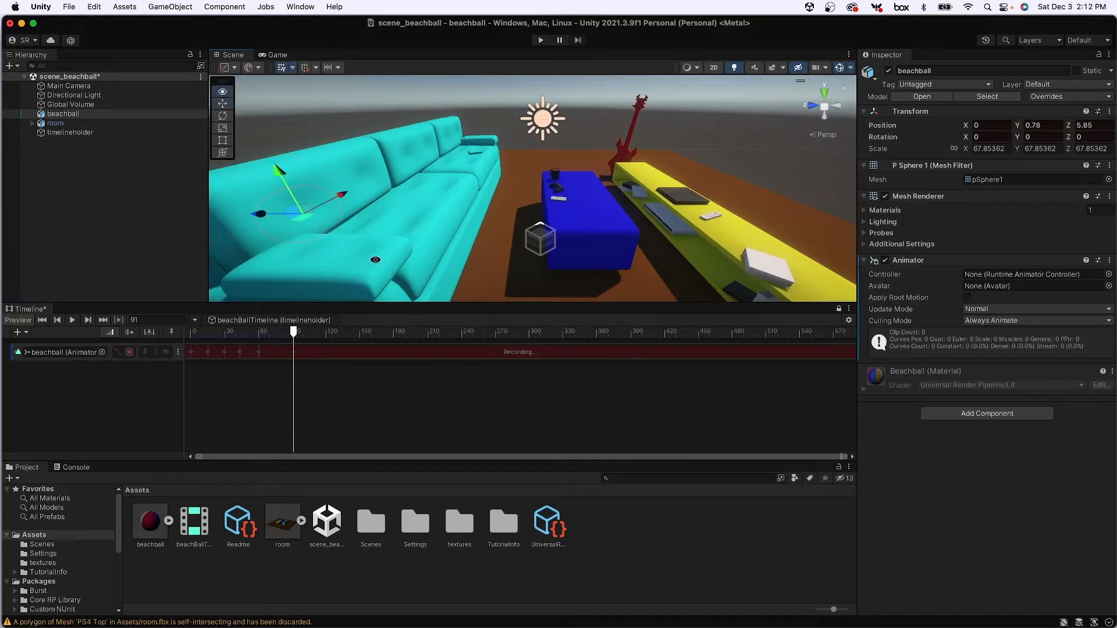
left_click_drag(375, 260, 370, 238, "alt")
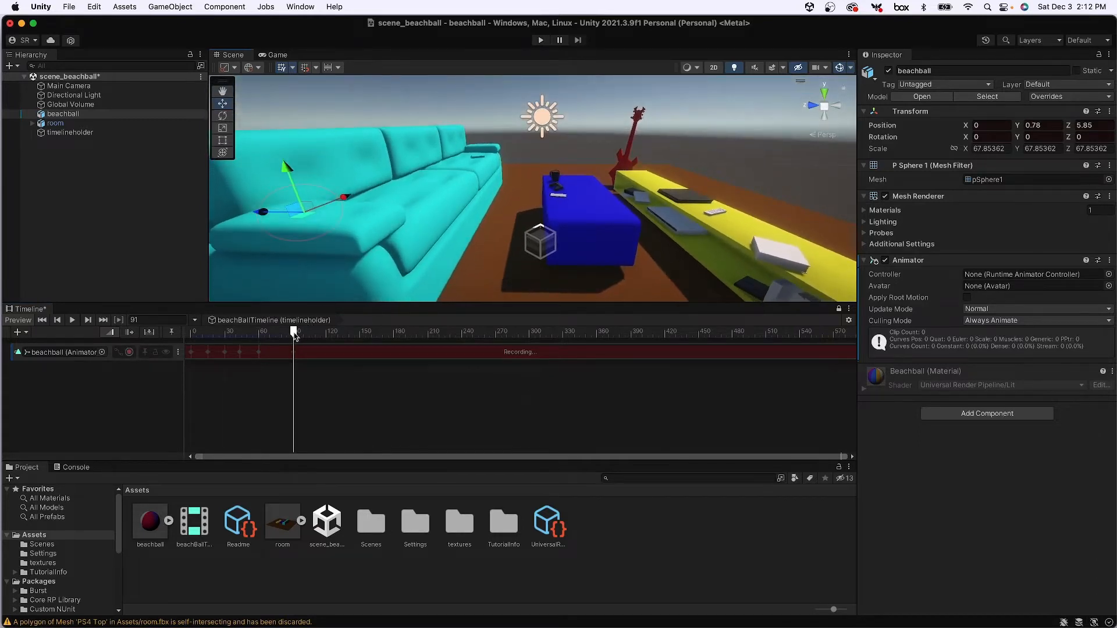
- At frame 75, key the beach ball high above the sofa at about Y 3.64 and Z 1.95, and scrub to frame 90 to check the motion
mouse_move(294, 334)
left_mouse_down()
mouse_move(261, 334)
mouse_move(276, 335)
left_mouse_up()
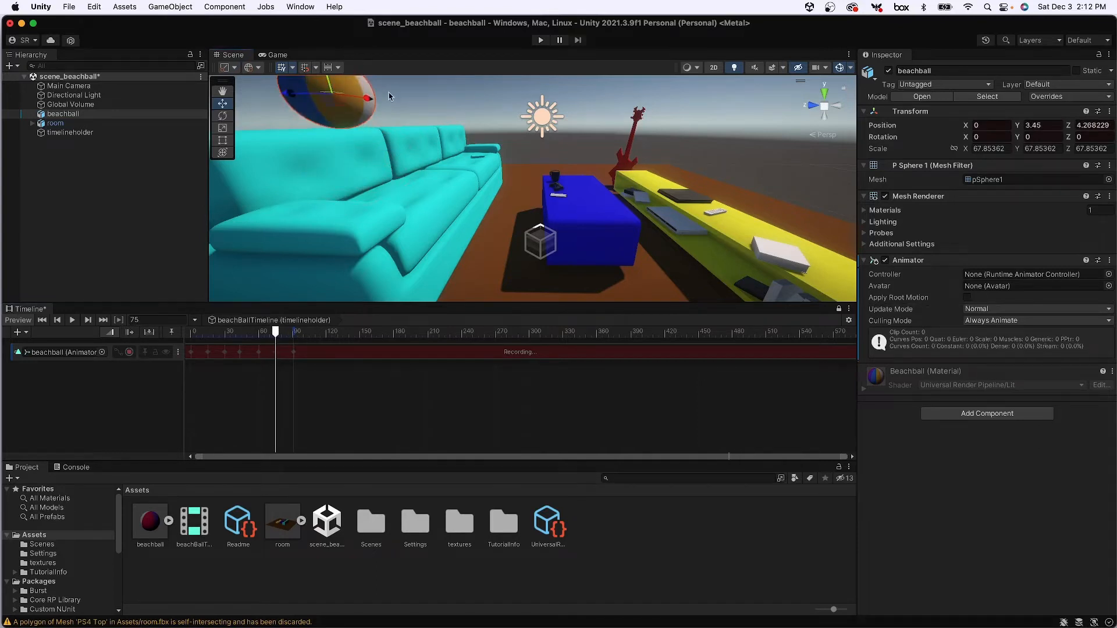
left_click_drag(373, 108, 384, 131, "alt")
middle_click_drag(384, 131, 484, 160)
left_click_drag(373, 184, 492, 191)
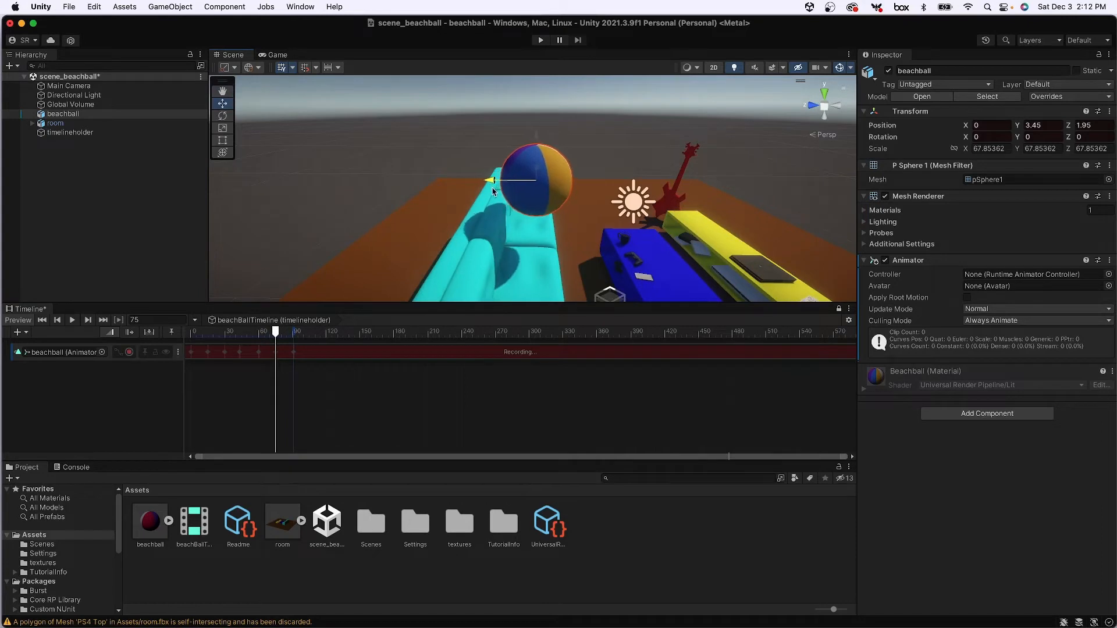
left_click_drag(538, 134, 538, 124)
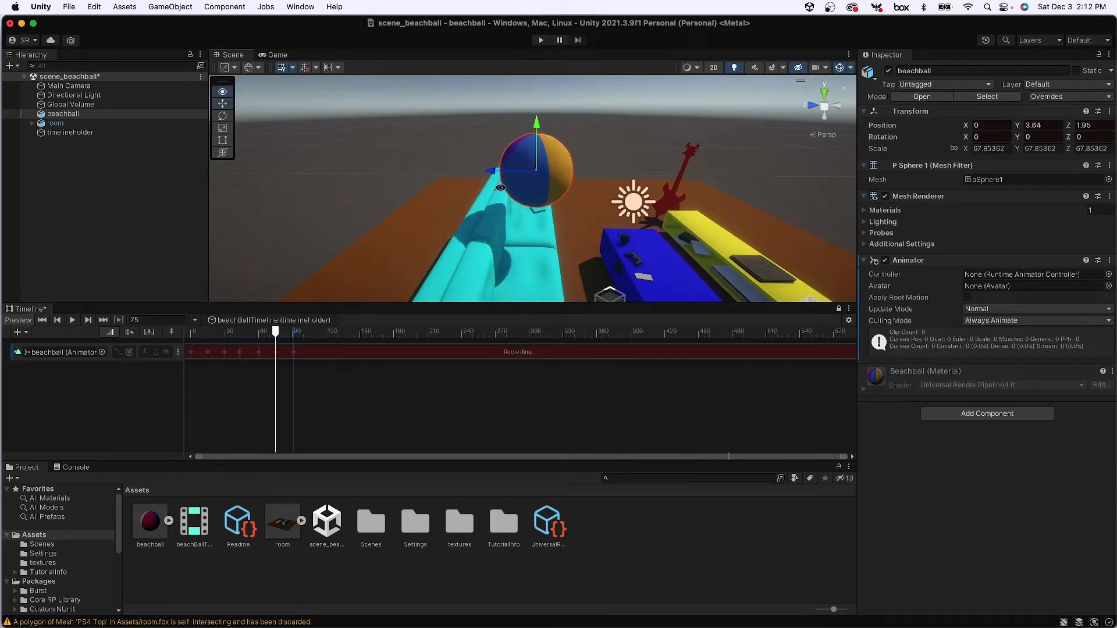
left_click_drag(501, 187, 447, 245, "alt")
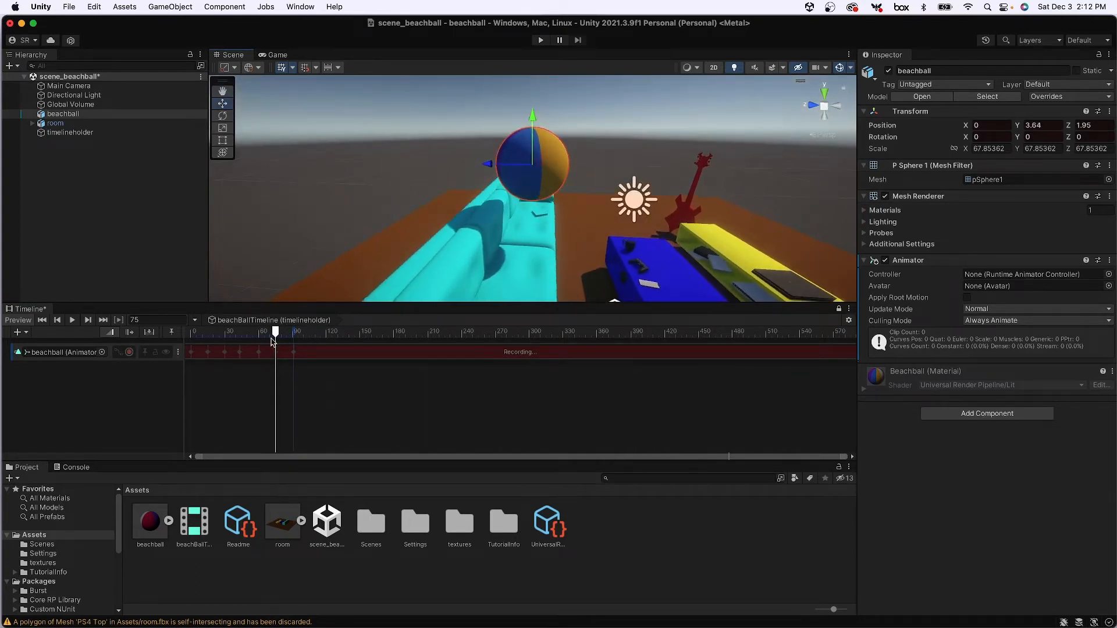
mouse_move(280, 334)
left_mouse_down()
mouse_move(194, 334)
mouse_move(306, 342)
mouse_move(262, 341)
mouse_move(294, 343)
left_mouse_up()
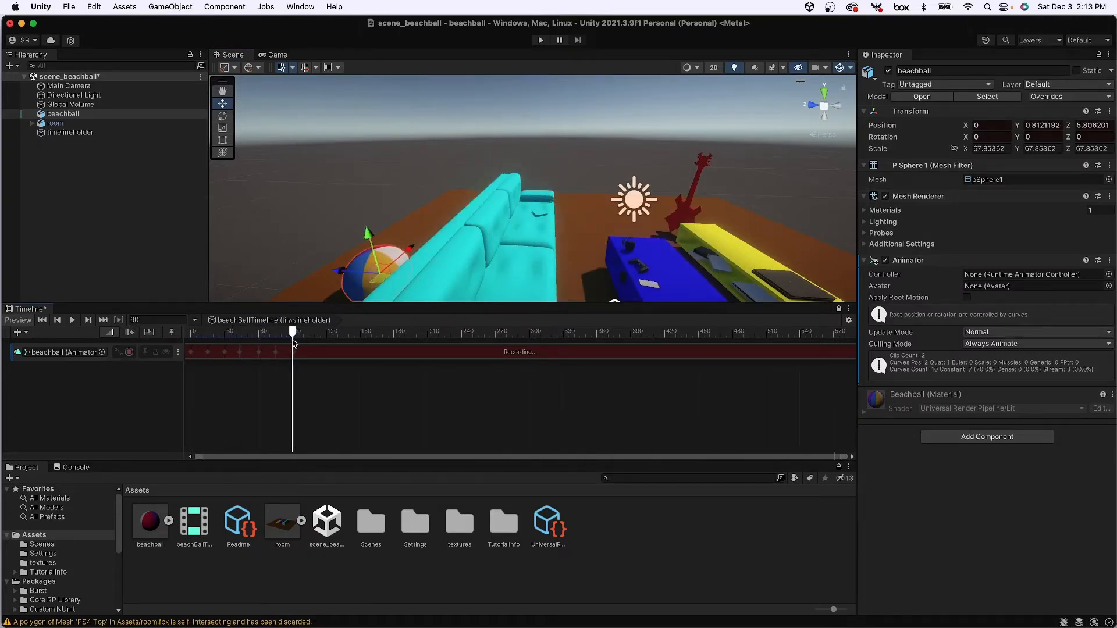
- Stop recording, open the beachball's recorded clip in the Animation window and move that window below the scene view
left_click(129, 352)
left_click(274, 356)
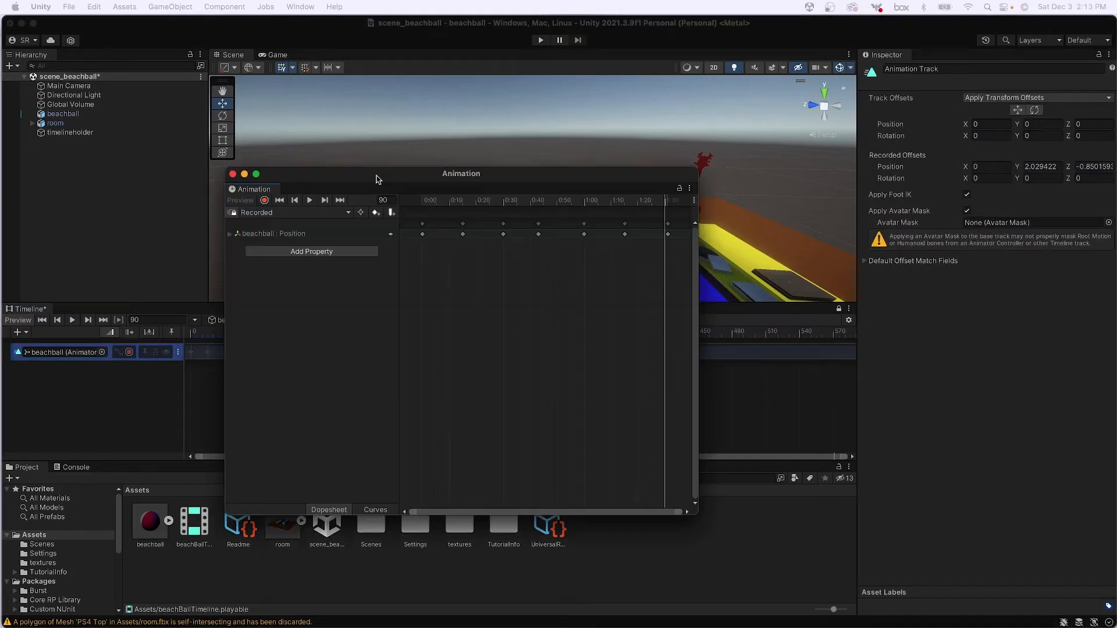
left_click_drag(375, 176, 367, 175)
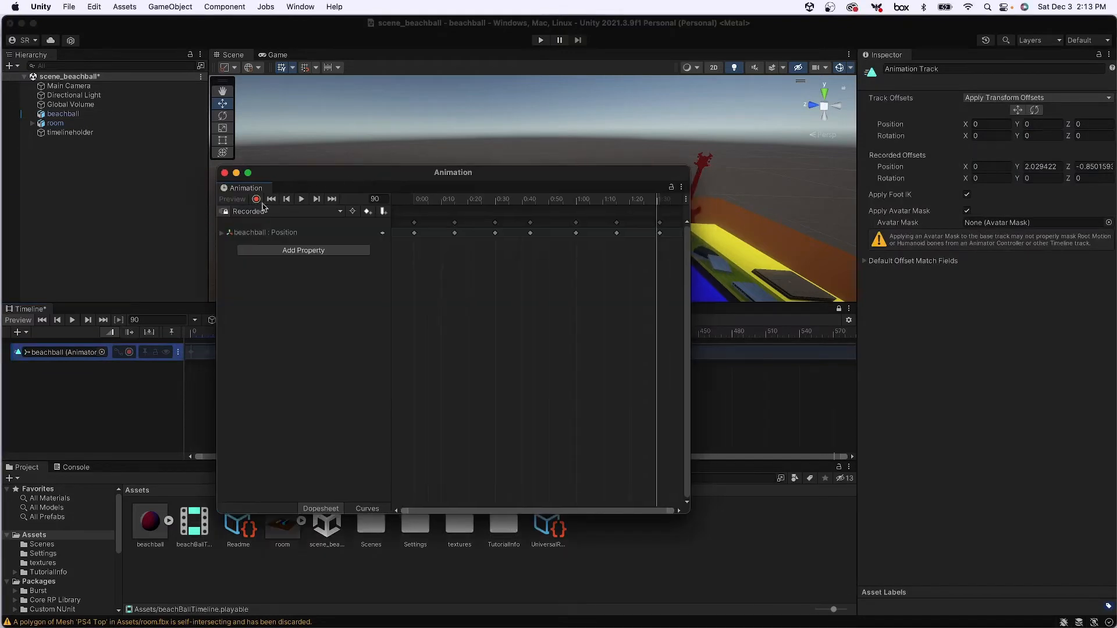
left_click_drag(647, 246, 366, 218)
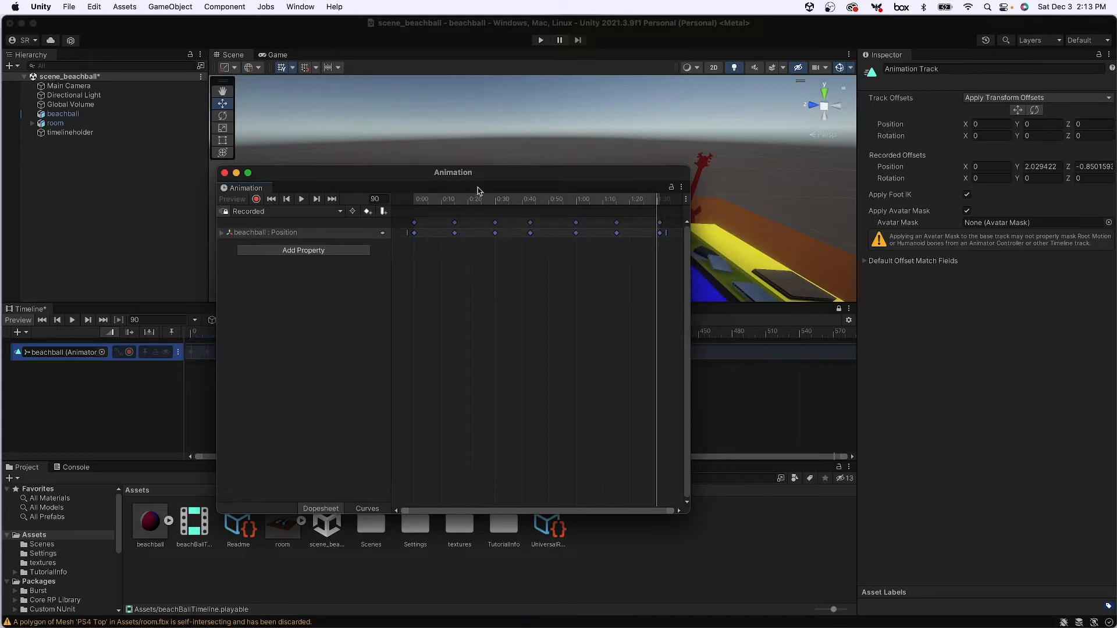
left_click_drag(474, 174, 447, 355)
left_click(443, 428)
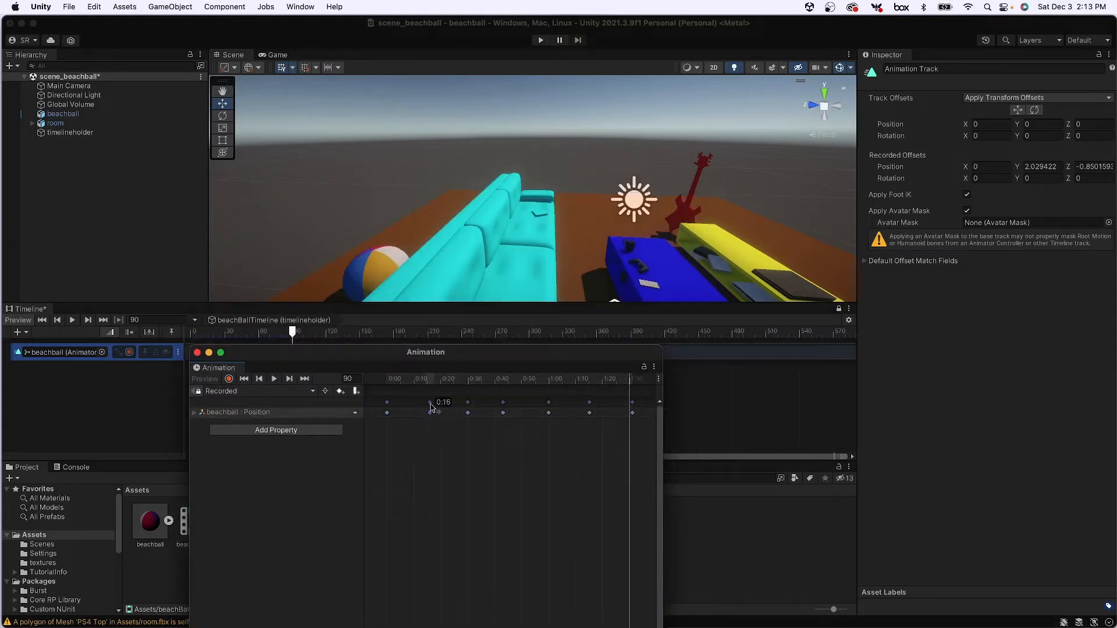
- Try deleting all of the beachball's recorded position keyframes and undo the deletion
left_click_drag(431, 407, 430, 409)
left_click_drag(644, 440, 366, 391)
key("Delete")
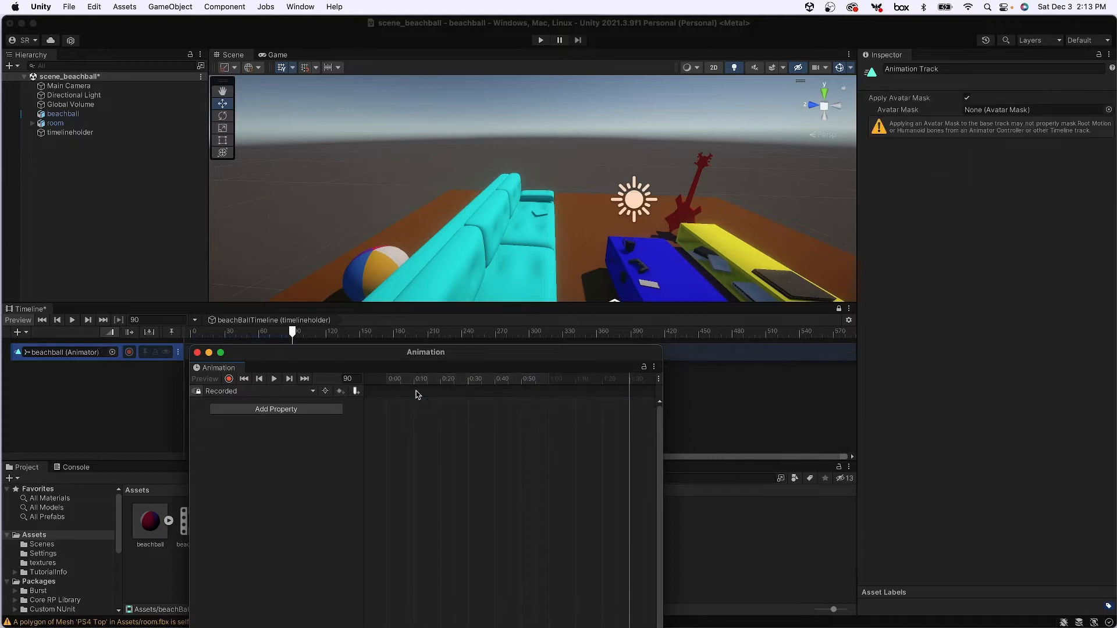
key("super+z")
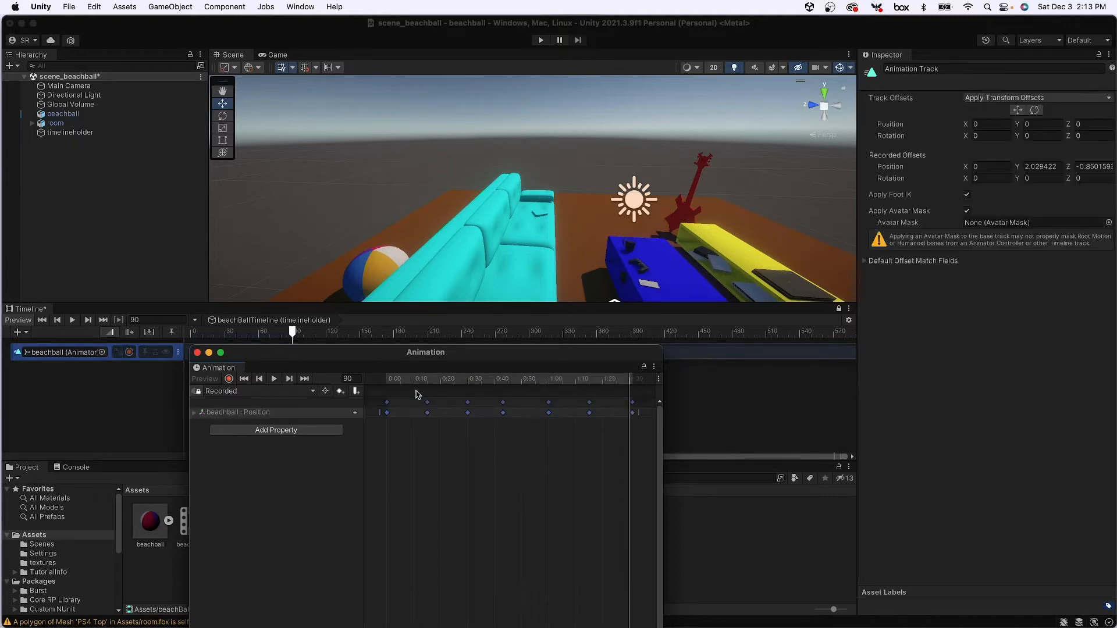
- Show the beachball's recorded position keys as curves and place the Animation window below the scene view
left_click_drag(381, 354, 375, 214)
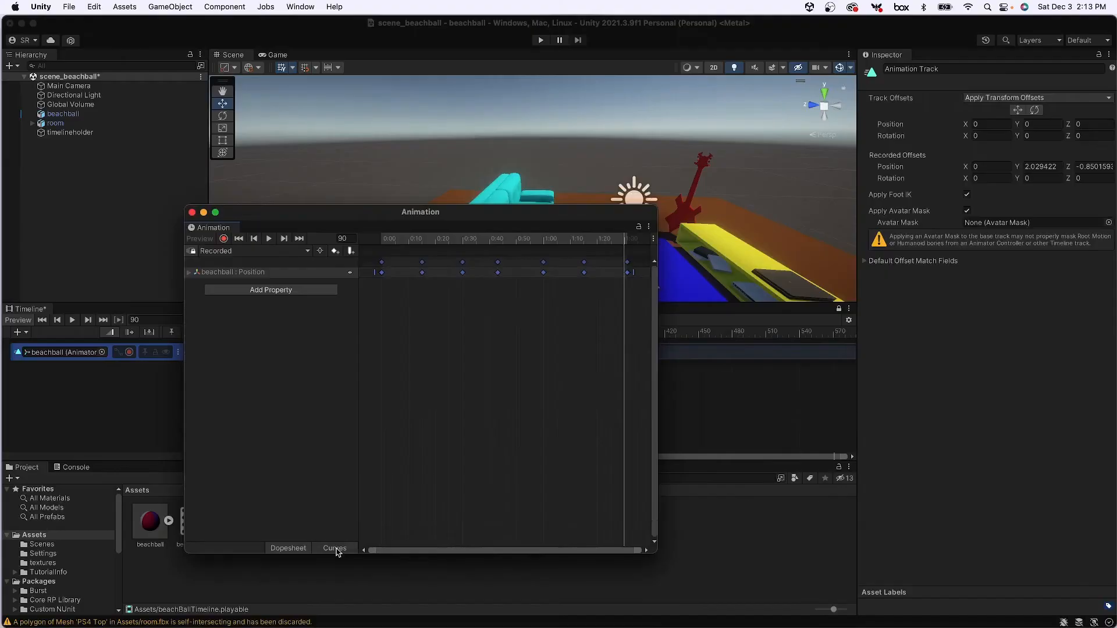
left_click(491, 440)
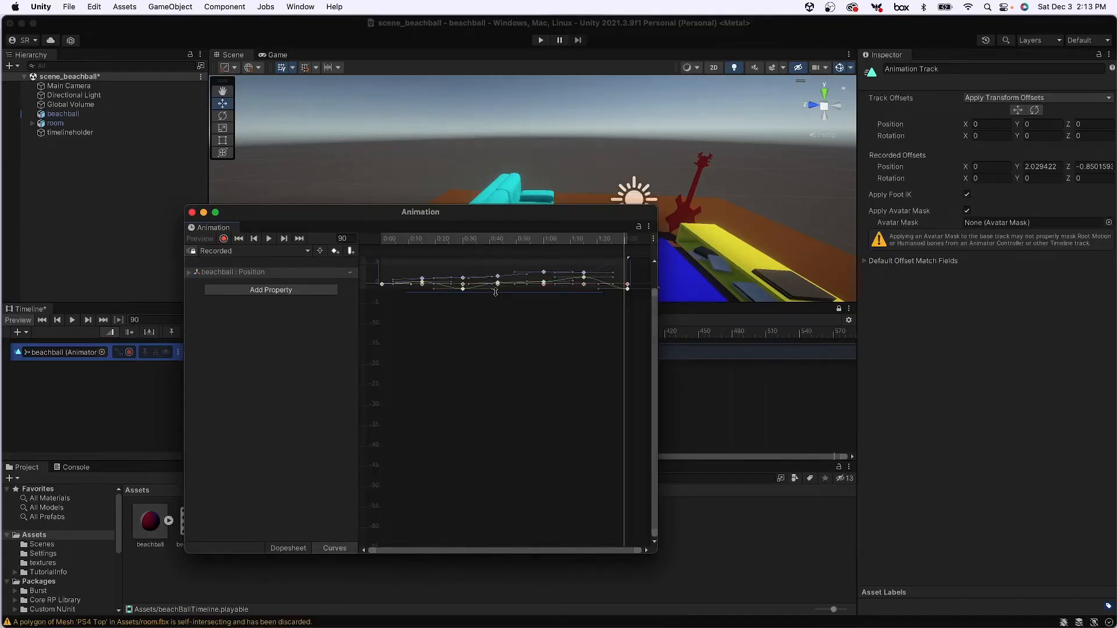
scroll(495, 292, "up", 5)
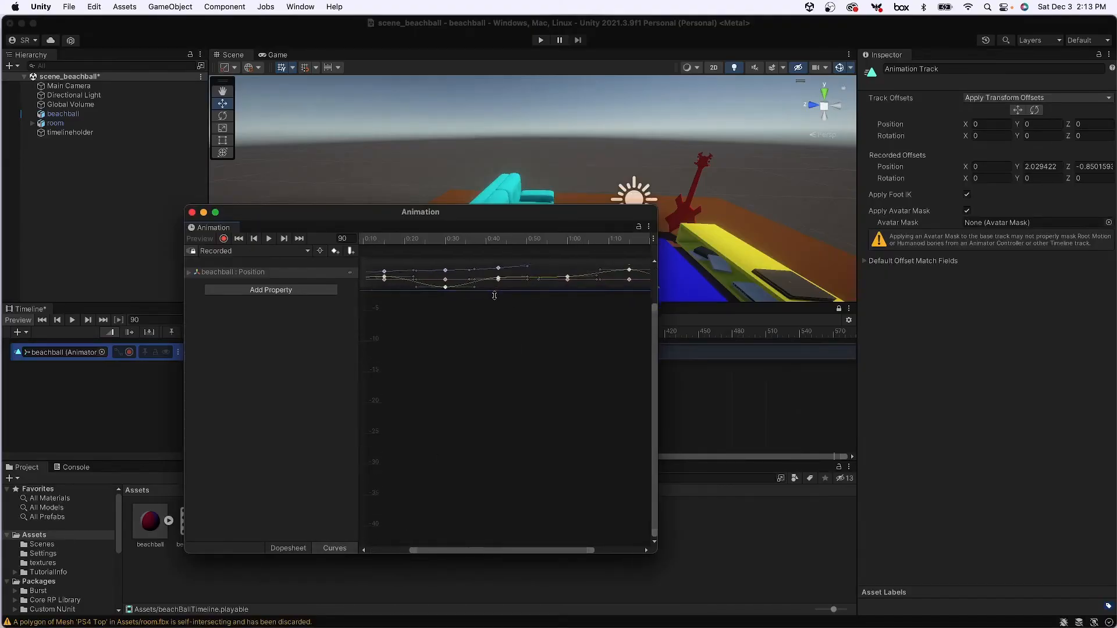
scroll(495, 331, "down", 4)
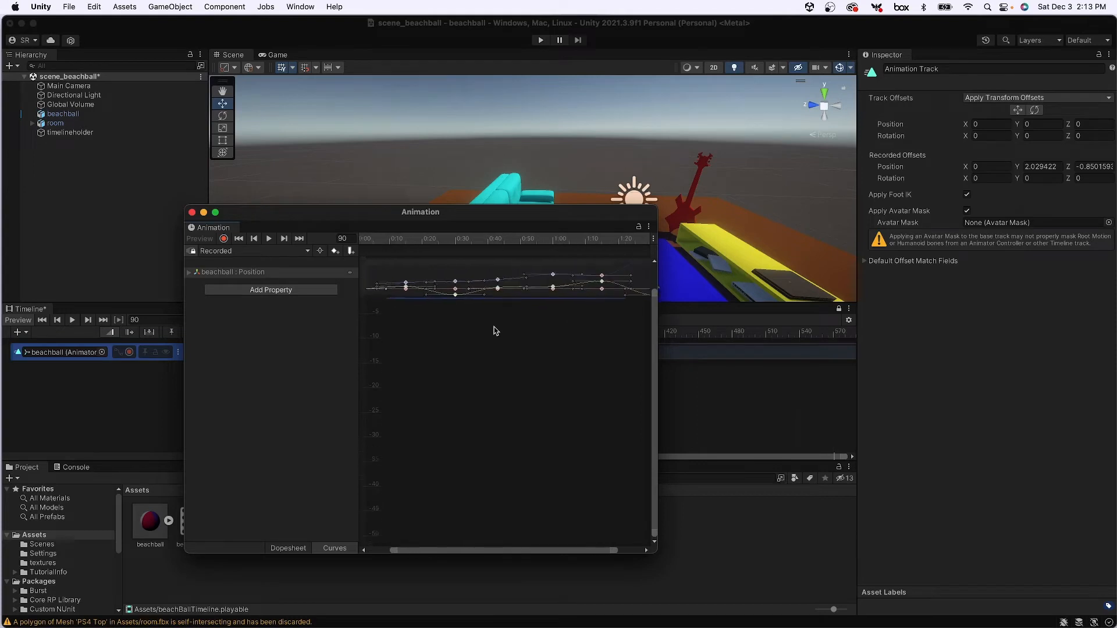
left_click(645, 313)
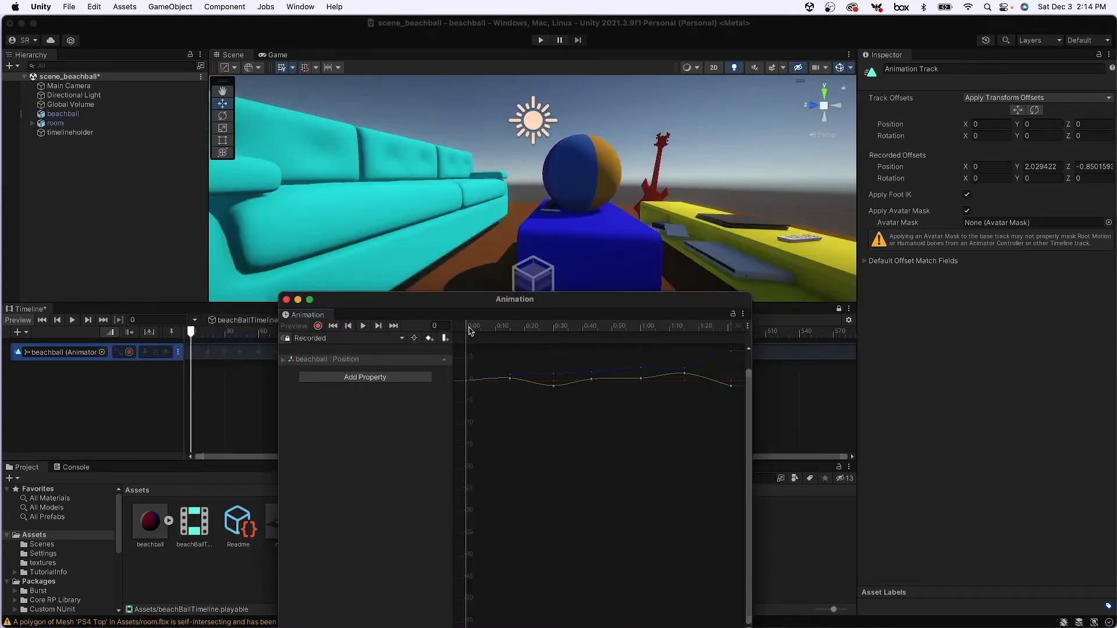
- Raise the beachball's Y position curve key at frame 15 to about 1.66, scrubbing to check the ball's height
left_click_drag(471, 331, 509, 337)
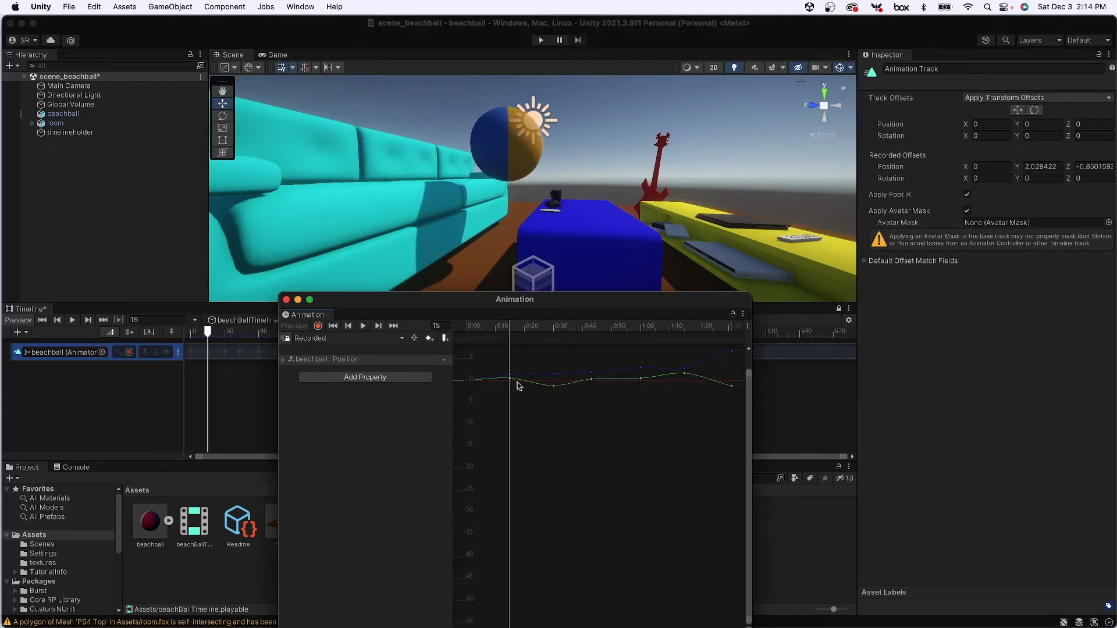
scroll(516, 384, "up", 6)
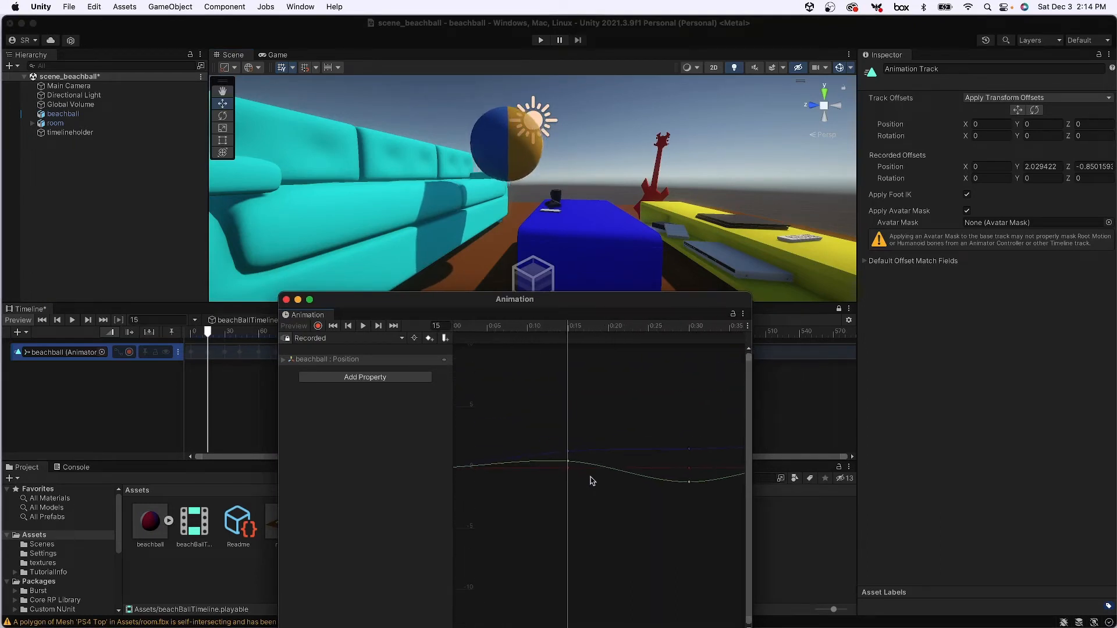
middle_click_drag(591, 476, 641, 458)
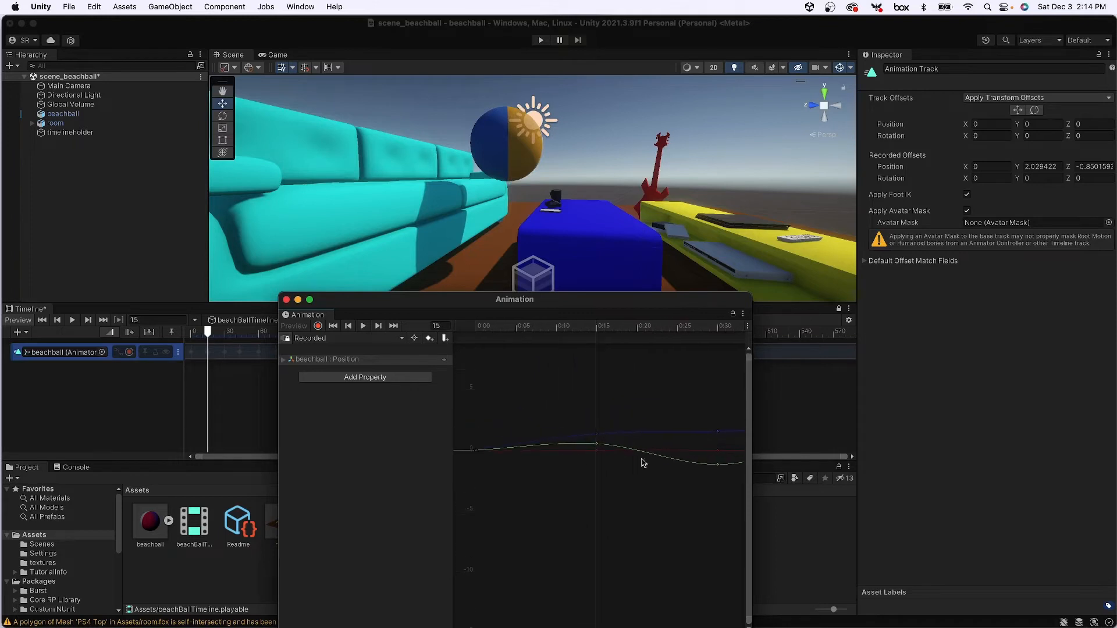
scroll(642, 458, "up", 2)
scroll(618, 443, "up", 2)
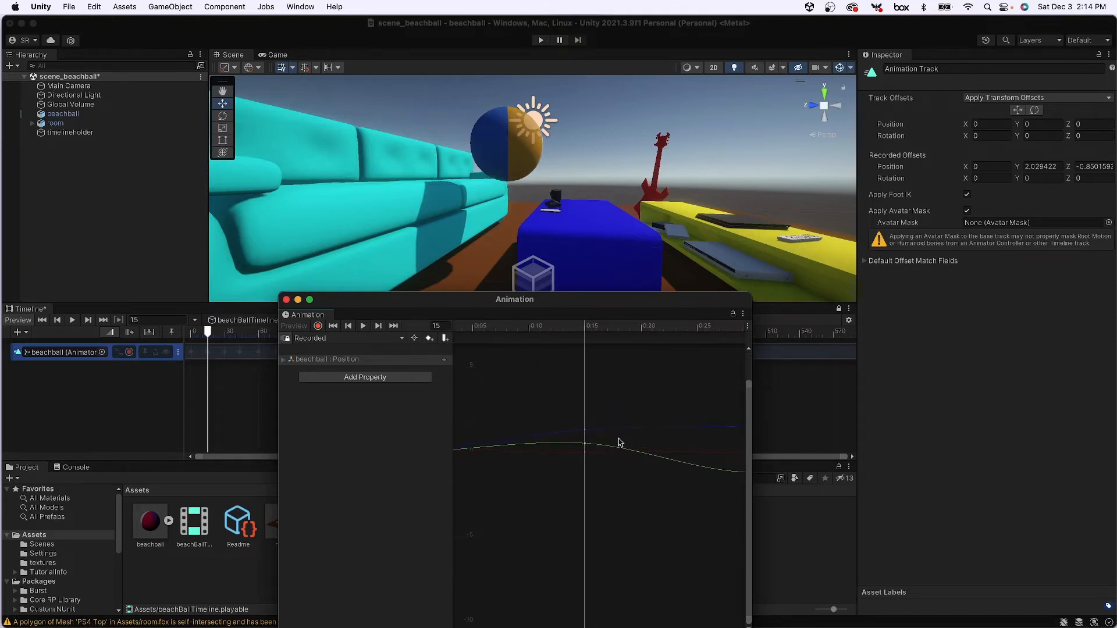
scroll(619, 444, "up", 2)
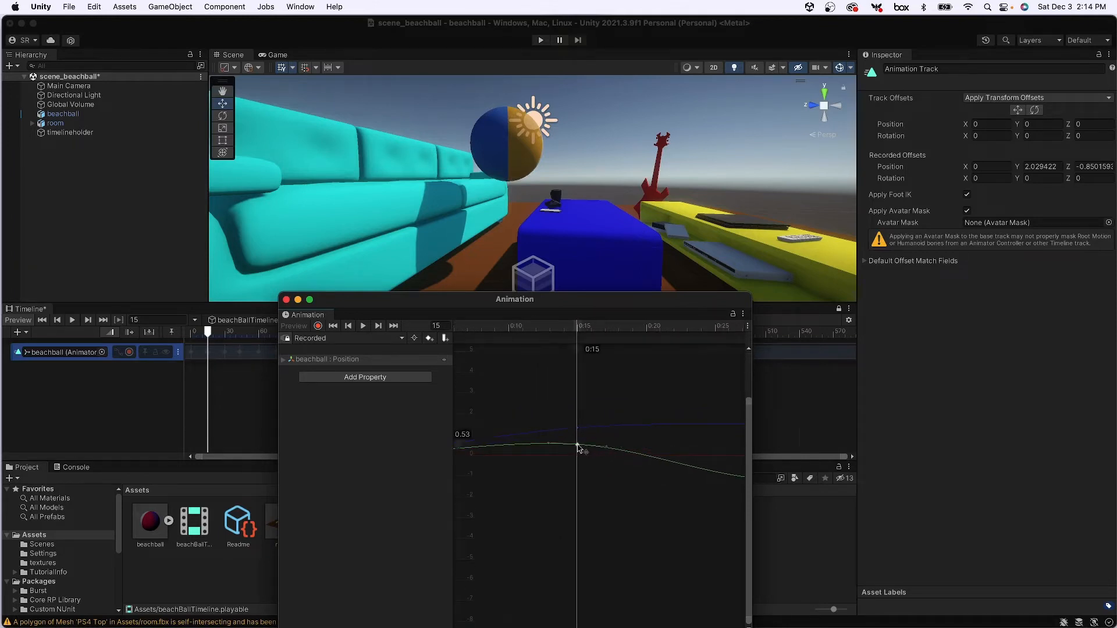
left_click_drag(578, 445, 583, 416)
key("a")
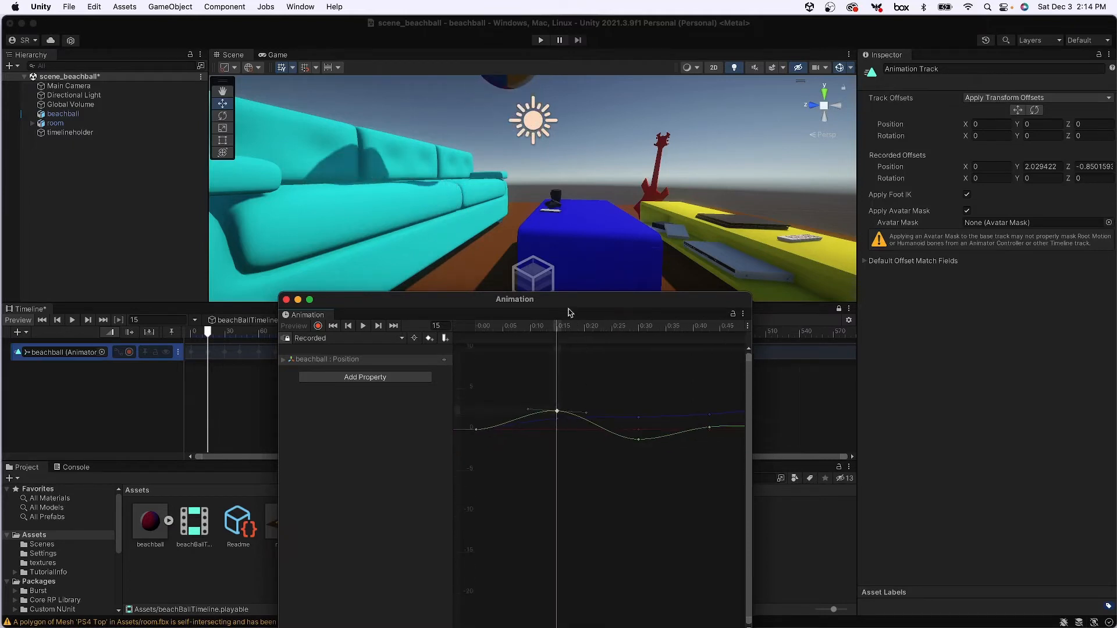
left_click_drag(556, 326, 596, 384)
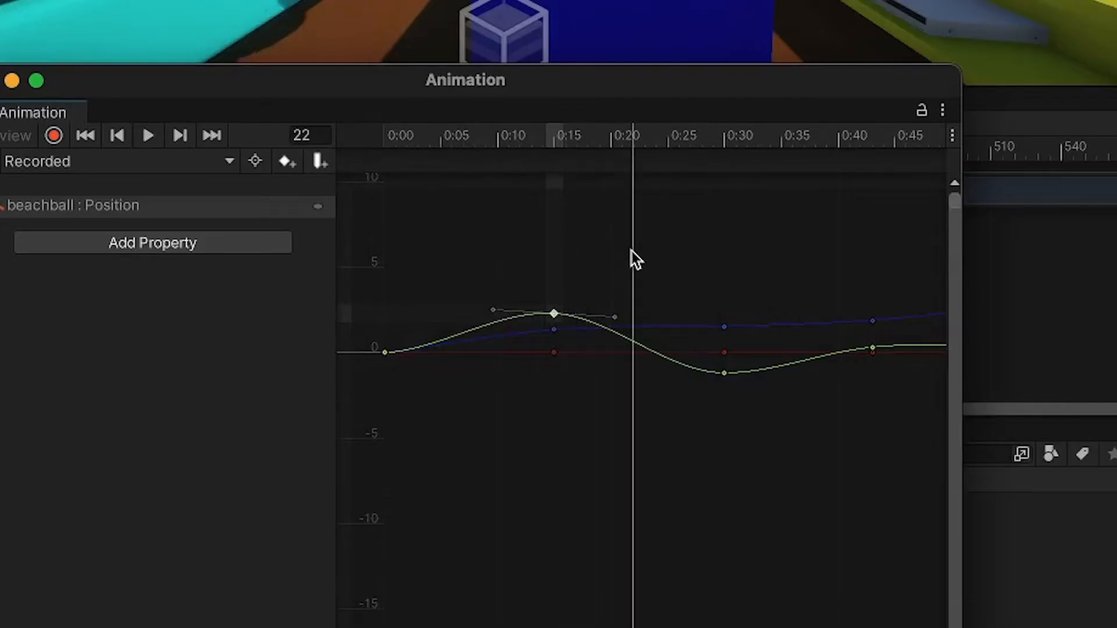
left_click_drag(633, 259, 598, 271)
left_click_drag(579, 392, 559, 420)
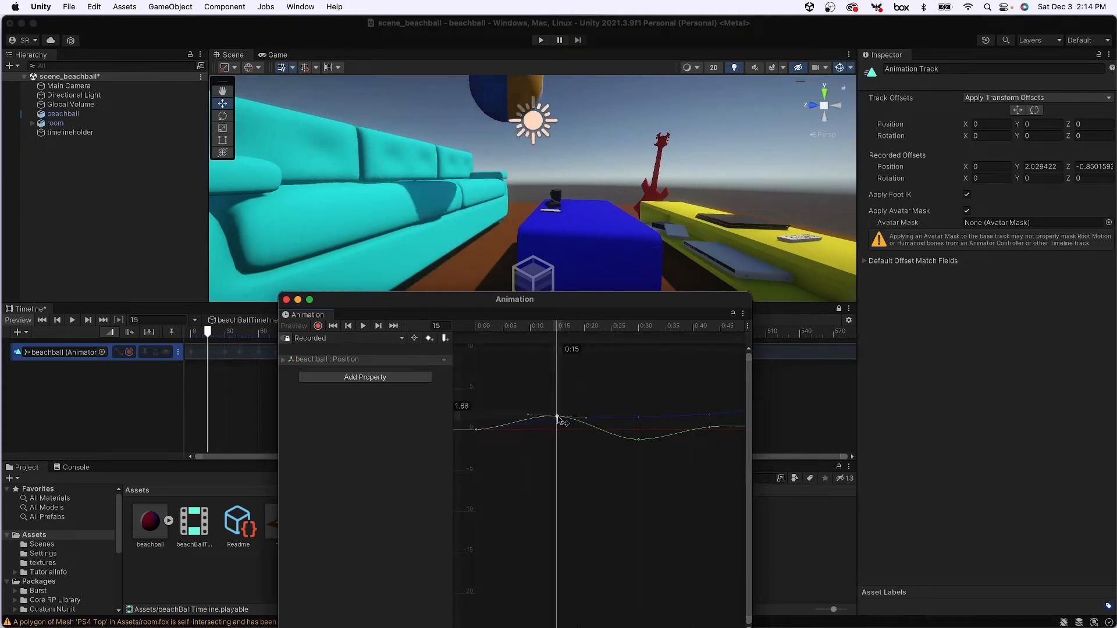
- Isolate the beachball's Position.y curve and raise its key at frame 43 to about 3.02
left_click_drag(560, 331, 710, 403)
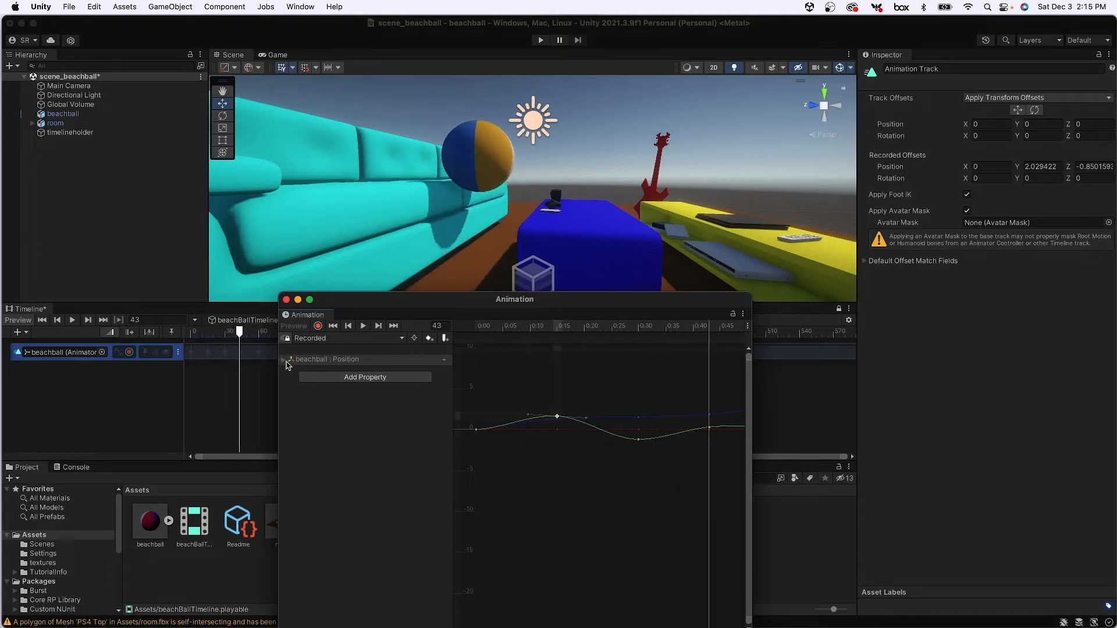
left_click(286, 361)
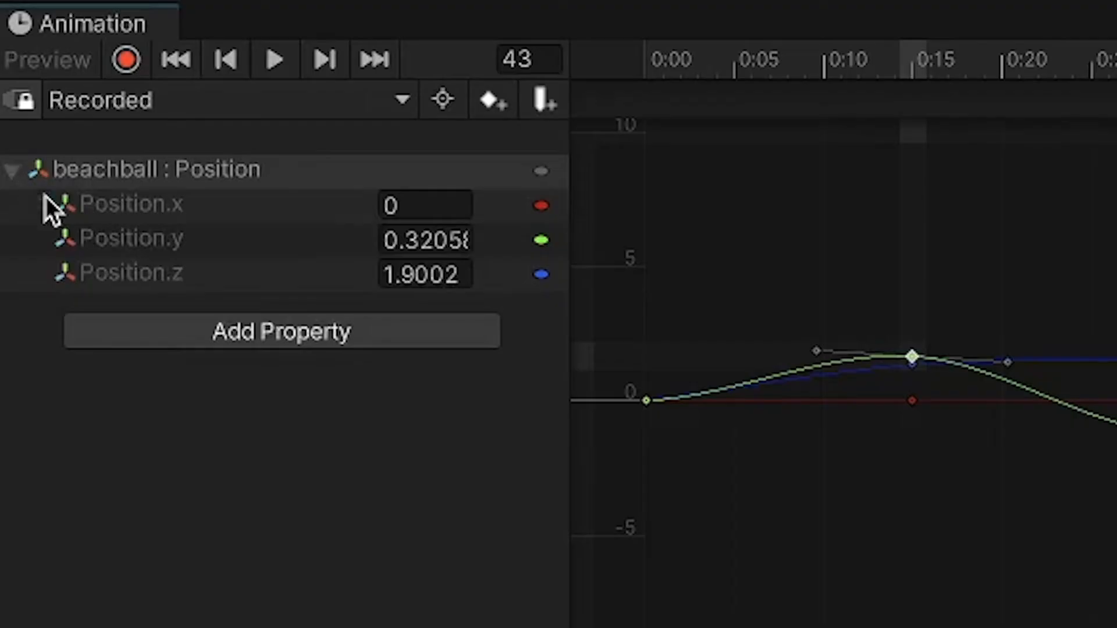
left_click(150, 244)
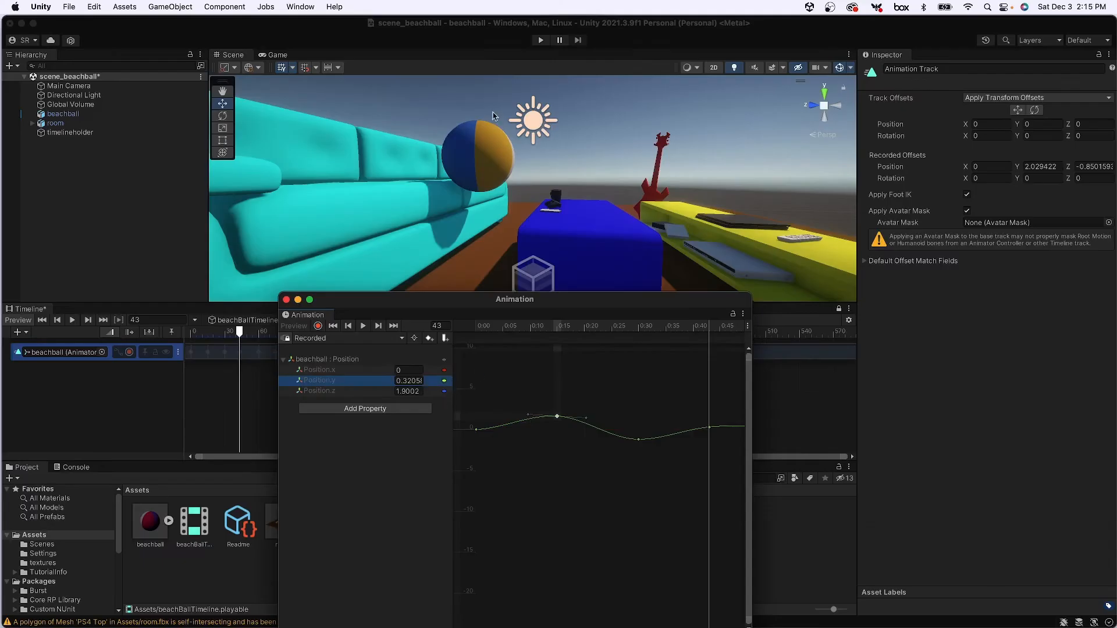
left_click_drag(552, 332, 709, 384)
double_click(709, 428)
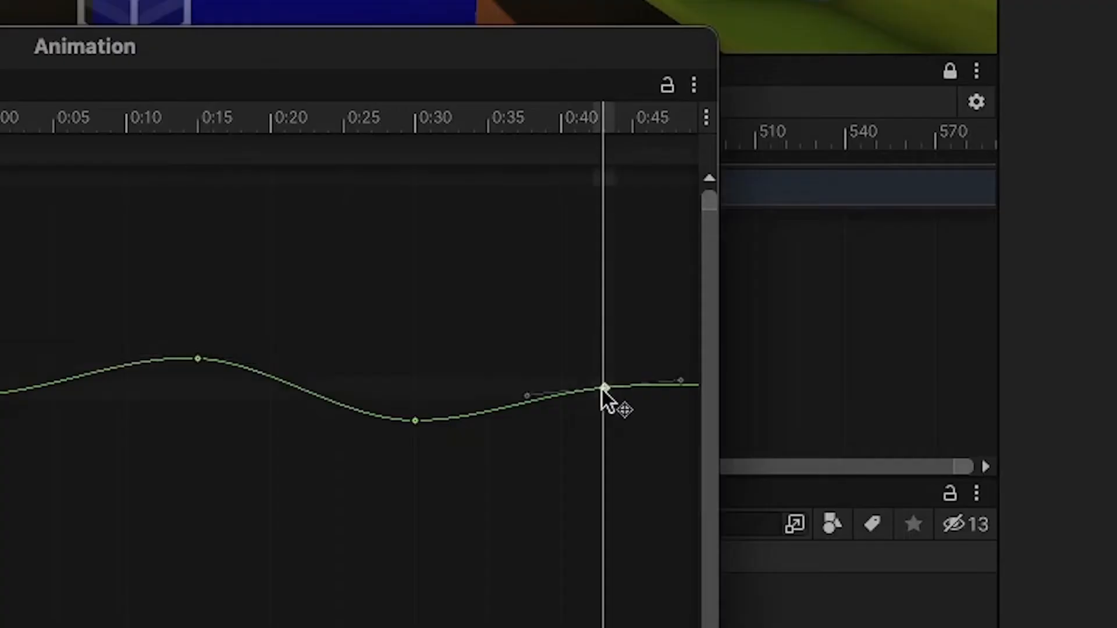
left_click_drag(603, 389, 603, 328)
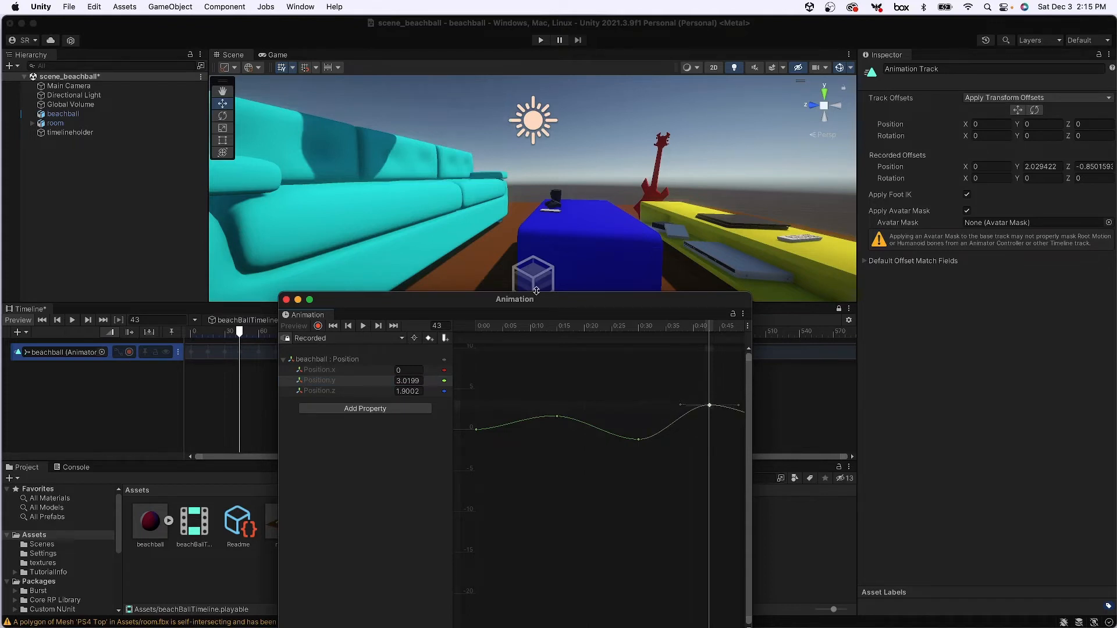
scroll(530, 200, "down", 8)
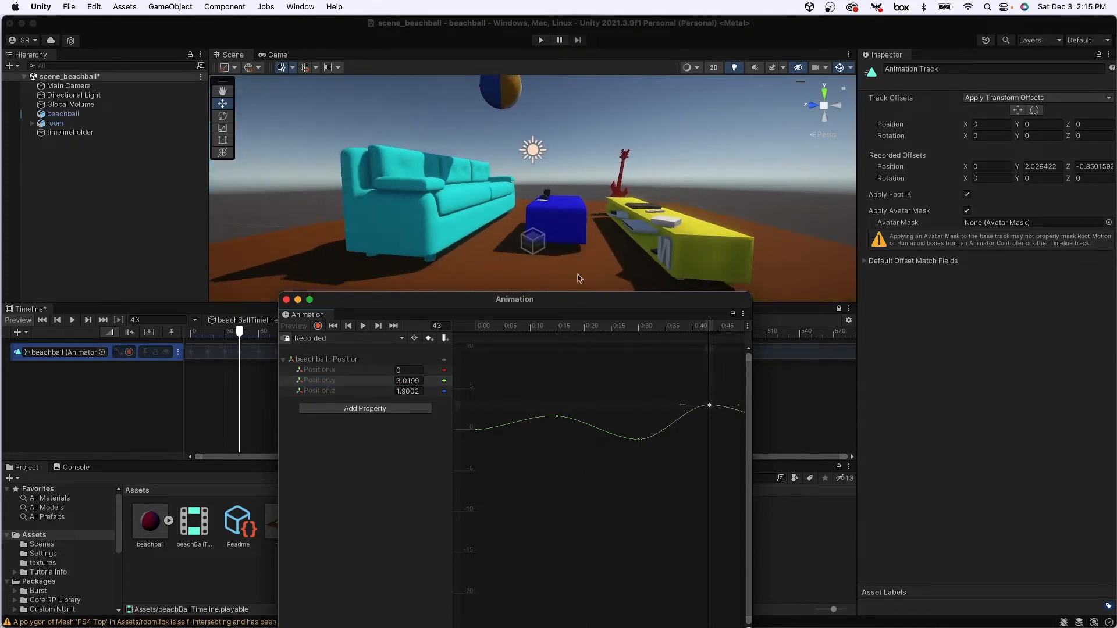
- Raise the Position.y curve key at frame 75 to about 3.67 and scrub back to frame 0 to check the bounce
left_click_drag(714, 331, 749, 414)
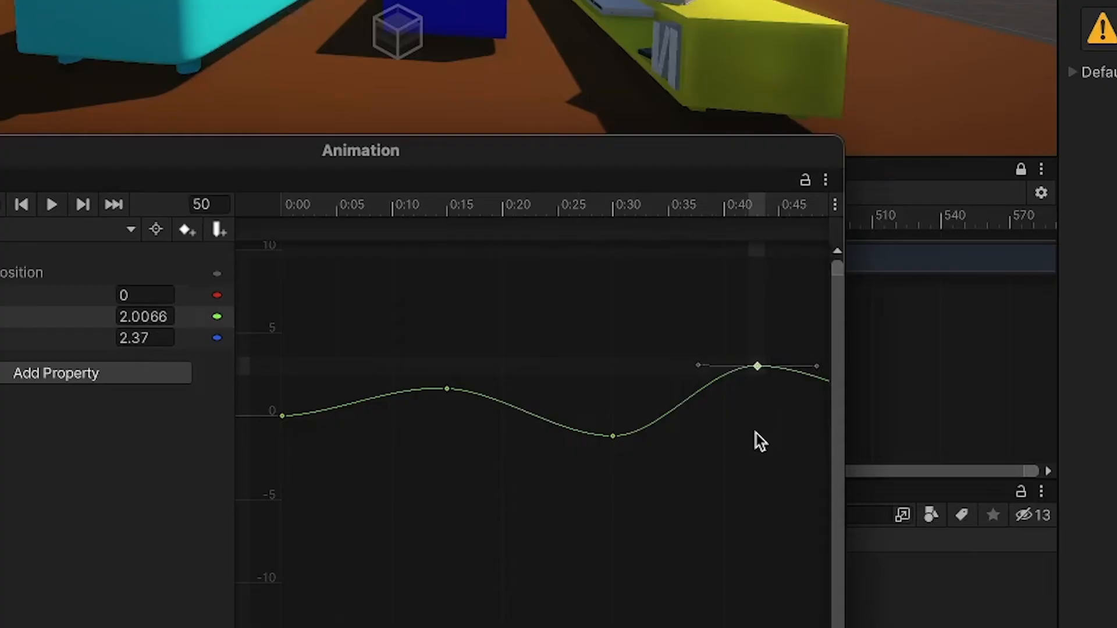
middle_click_drag(754, 432, 313, 477)
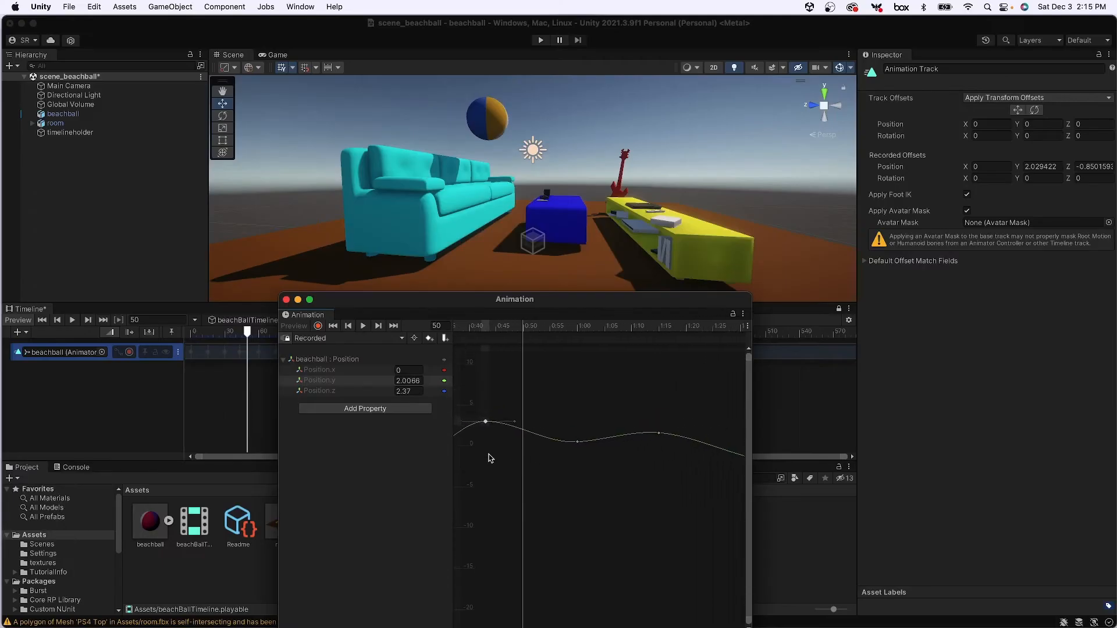
middle_click_drag(489, 458, 529, 386)
left_click_drag(533, 329, 669, 339)
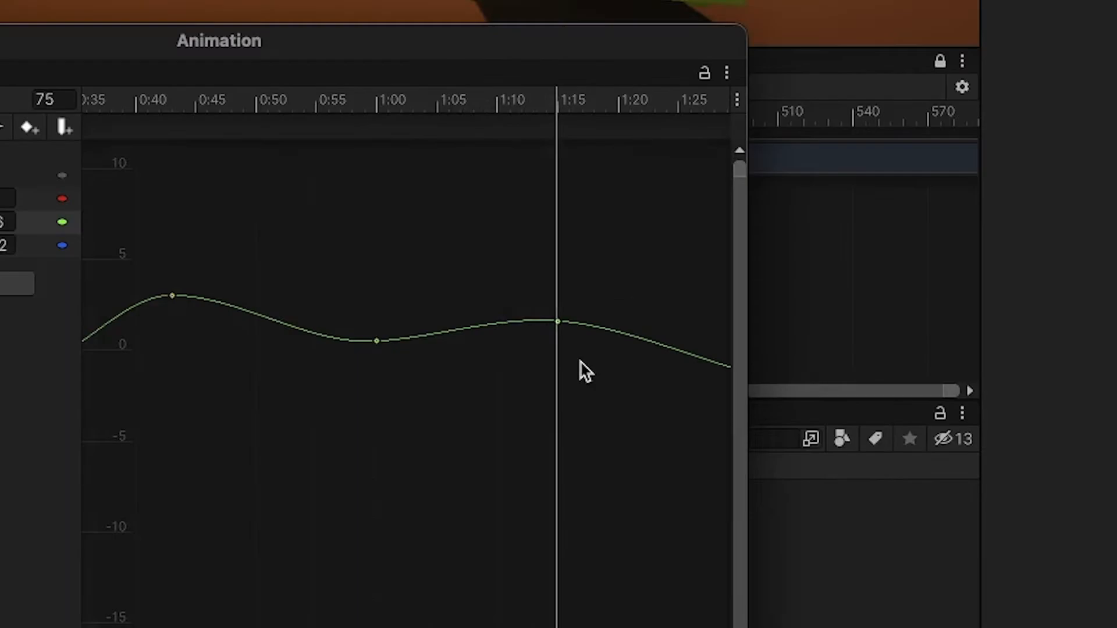
left_click(666, 425)
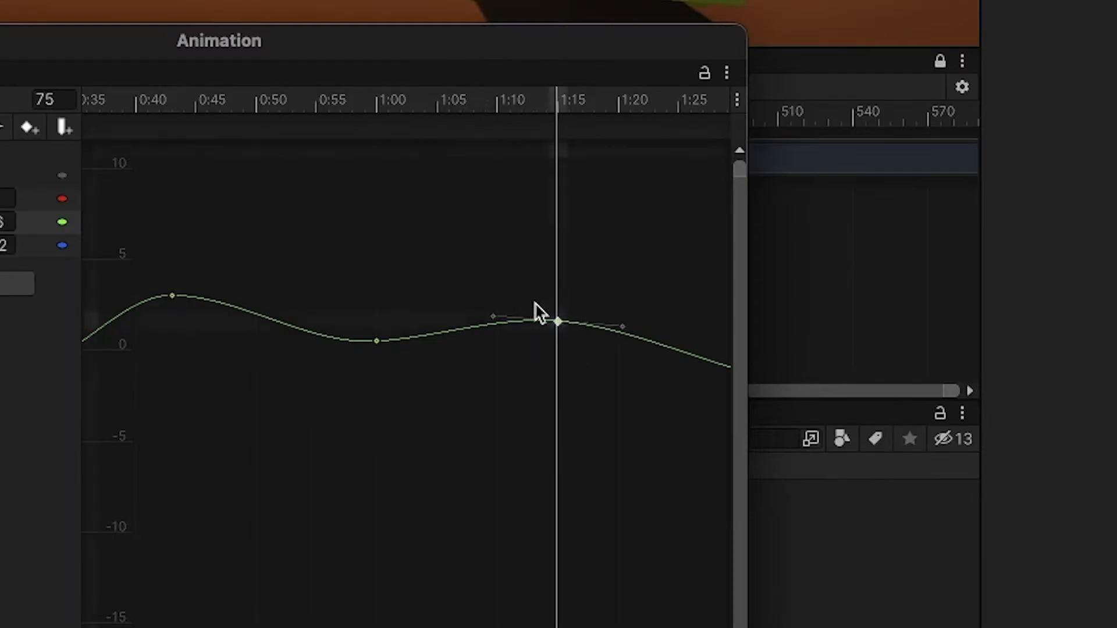
left_click_drag(668, 426, 647, 408)
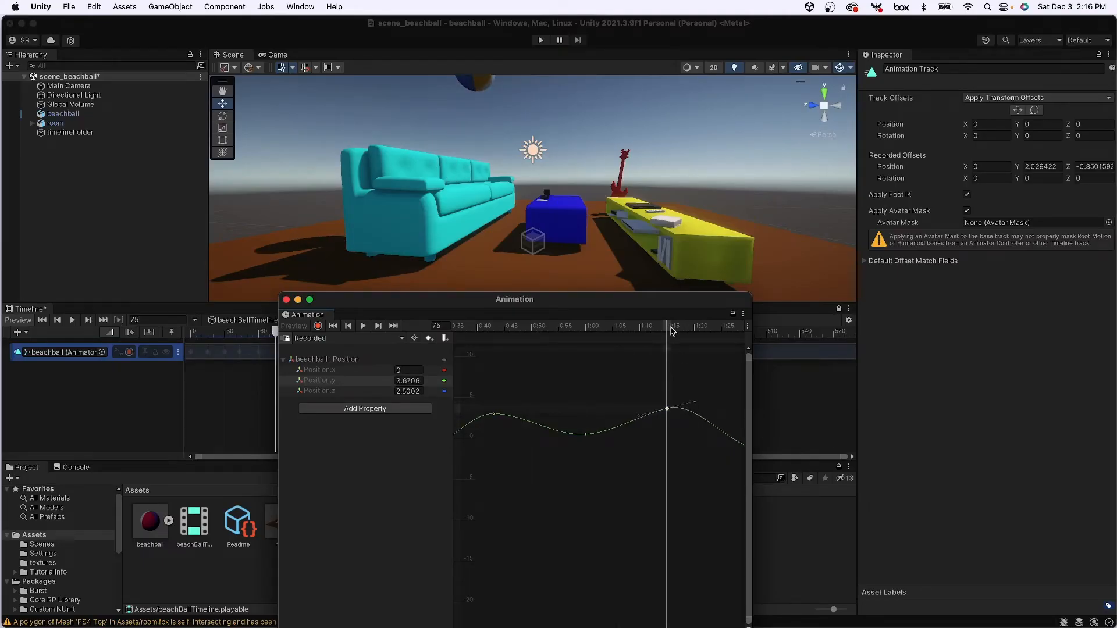
left_click_drag(672, 331, 258, 384)
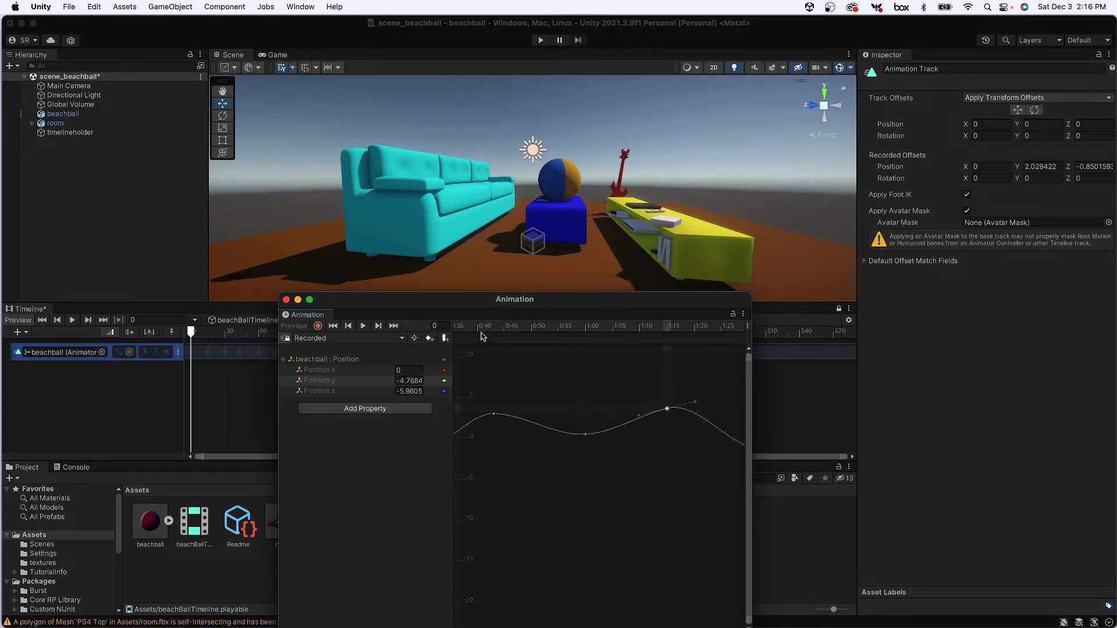
- Select all the beachball position keys at 1:00 in the dopesheet and show them as curves
left_click_drag(462, 300, 435, 185)
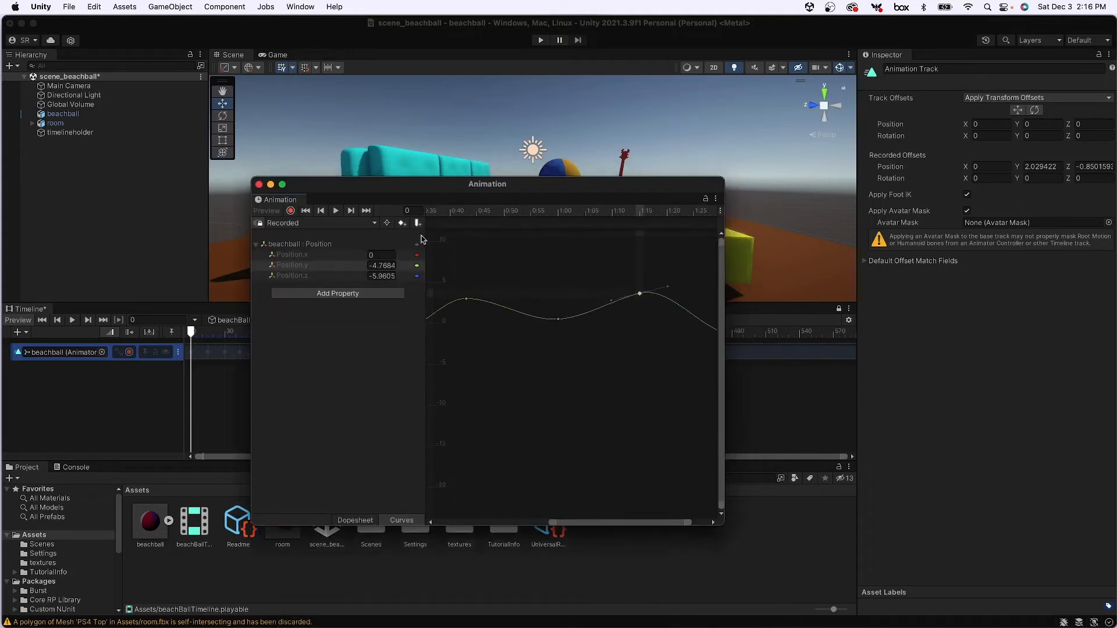
left_click(355, 520)
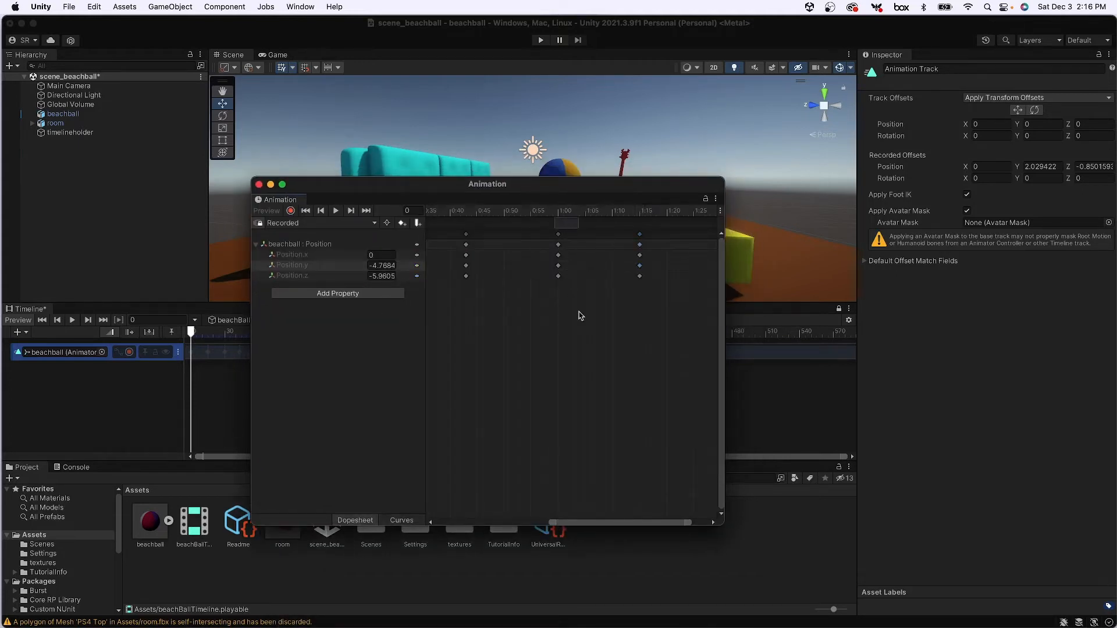
left_click_drag(572, 311, 531, 229)
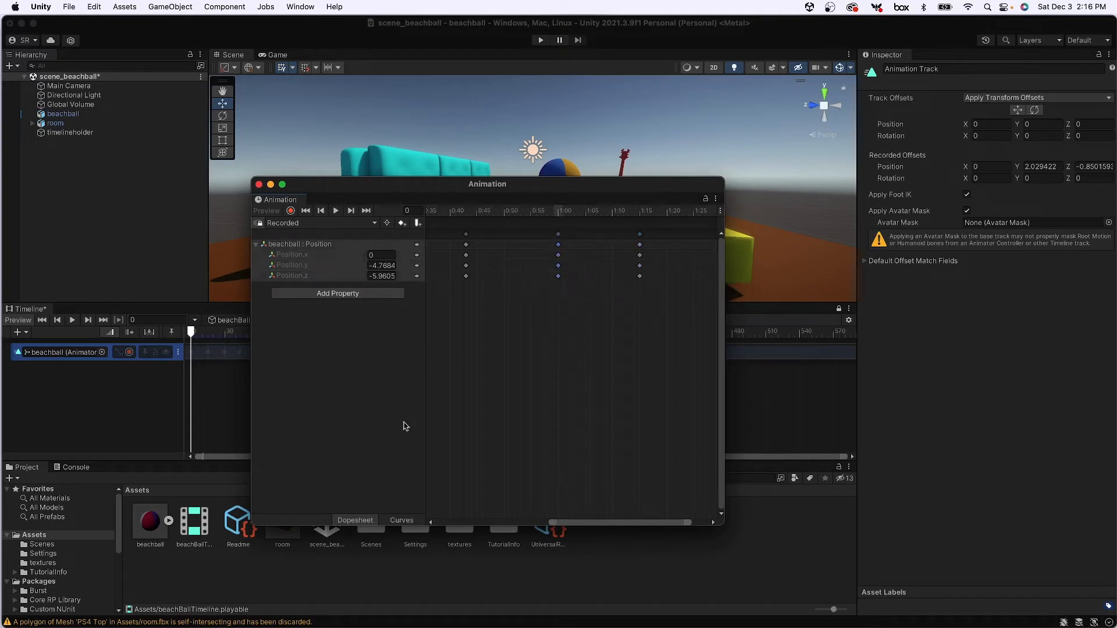
left_click(401, 520)
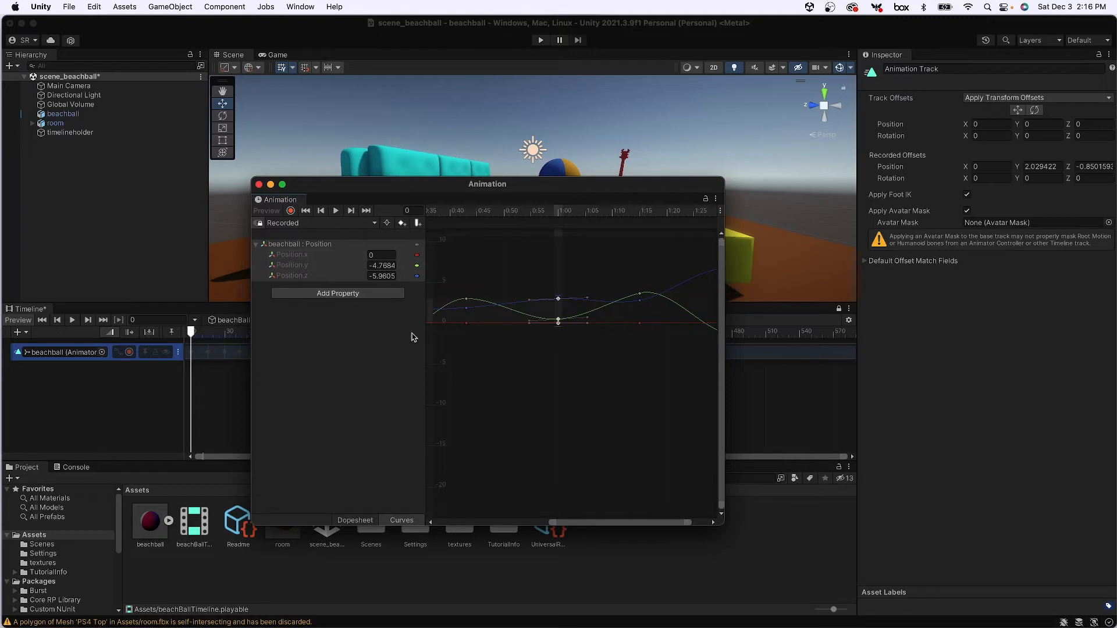
- Examine the X, Y and Z position curves together along the length of the clip
scroll(567, 321, "down", 3)
scroll(567, 323, "down", 4)
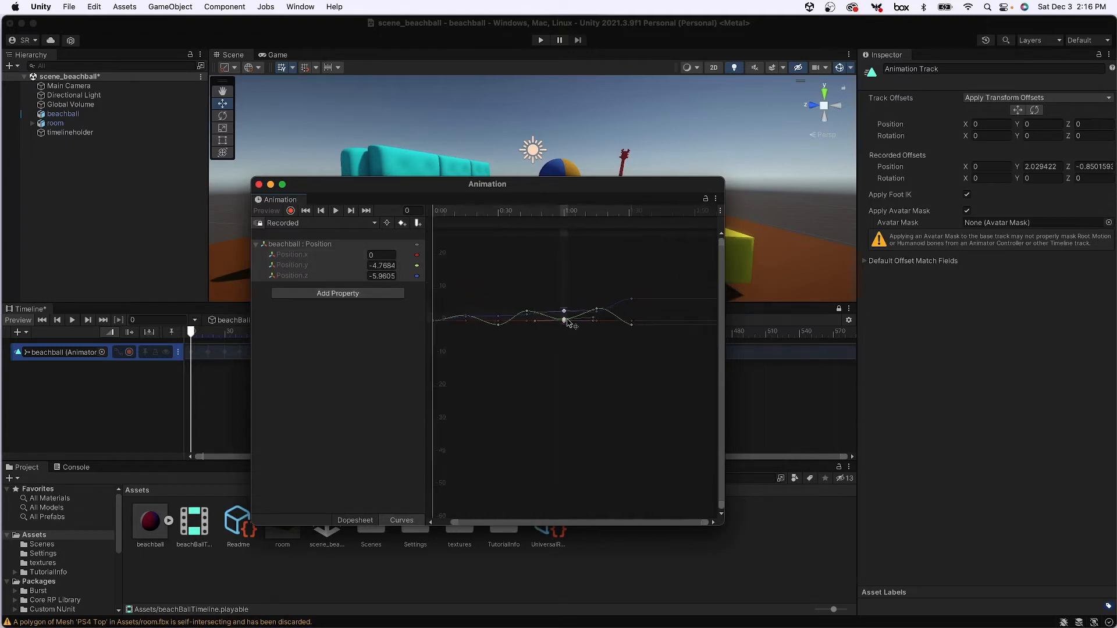
scroll(567, 323, "up", 5)
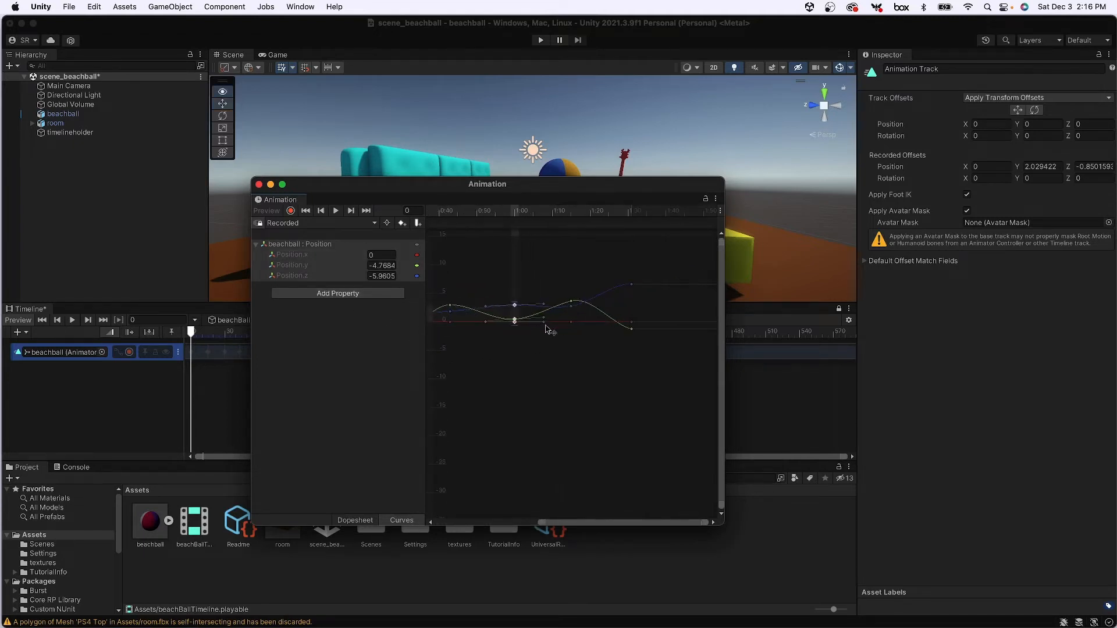
scroll(563, 329, "down", 6)
scroll(623, 411, "up", 4)
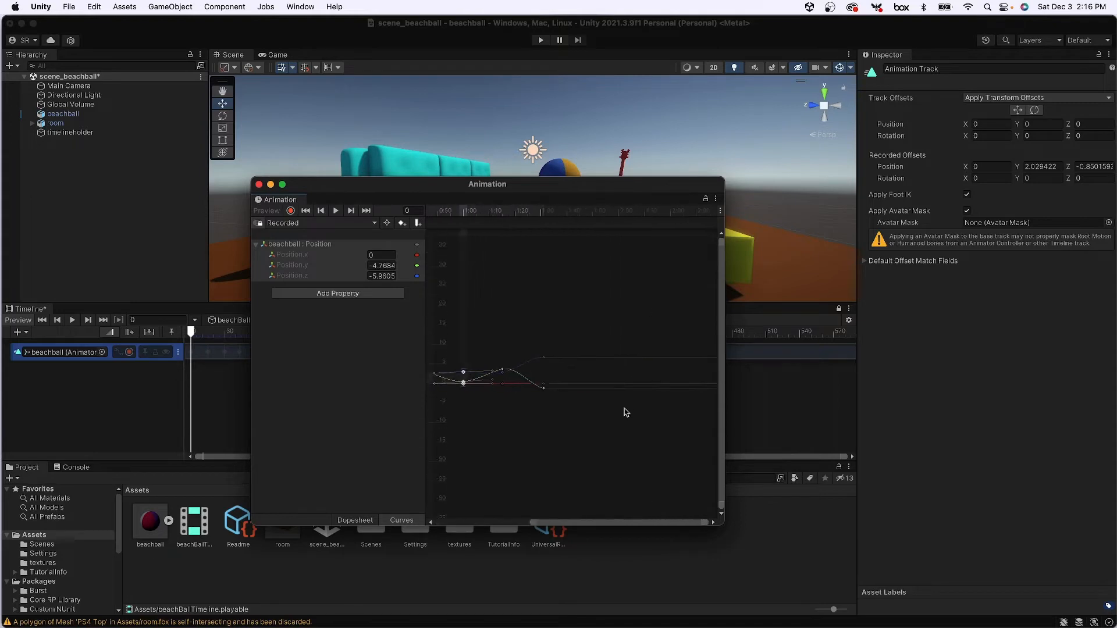
scroll(603, 314, "down", 4)
scroll(591, 462, "up", 5)
scroll(601, 423, "up", 2)
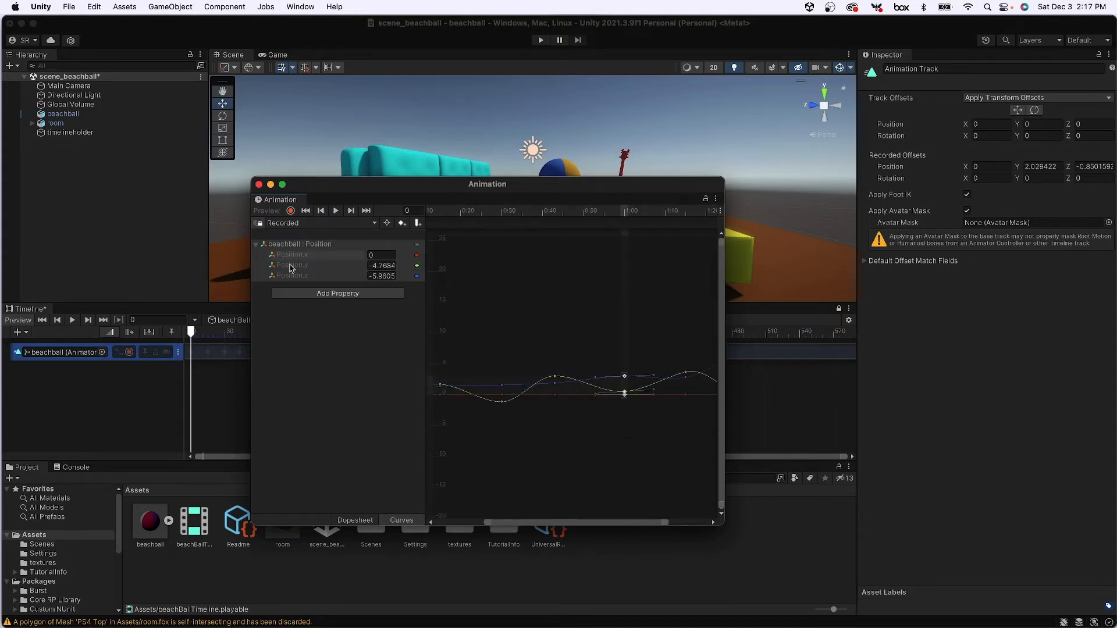
- Isolate the X, Y and Z position curves in turn, then uncover the scene view and scrub to frame 21 with Position.z isolated
left_click(290, 266)
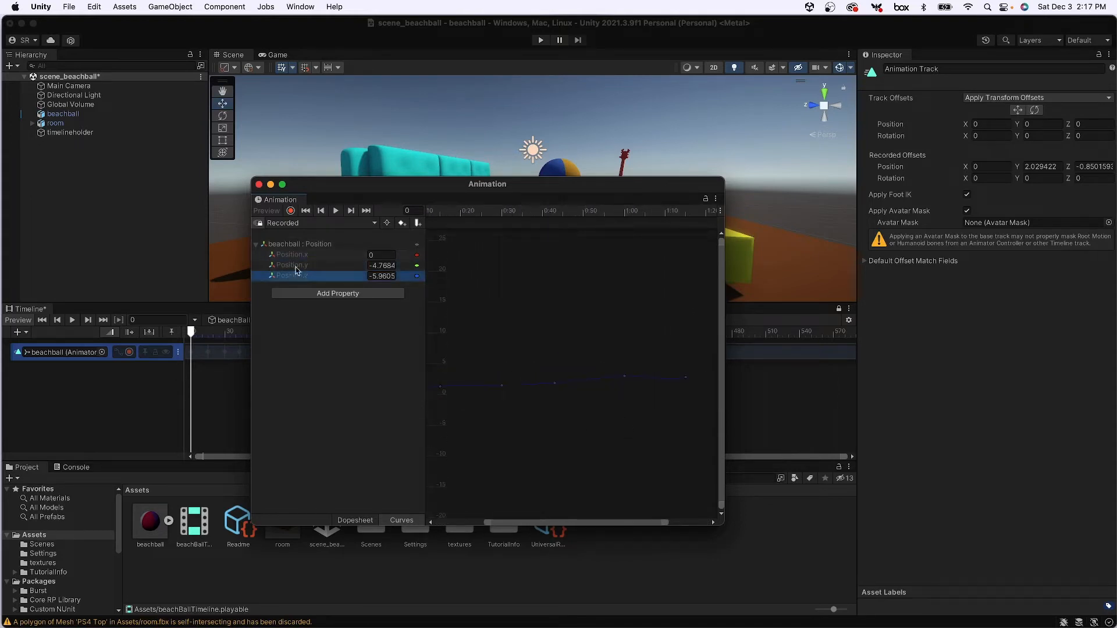
left_click(298, 256)
left_click(297, 267)
left_click(296, 277)
left_click_drag(363, 188, 478, 305)
left_click(575, 331)
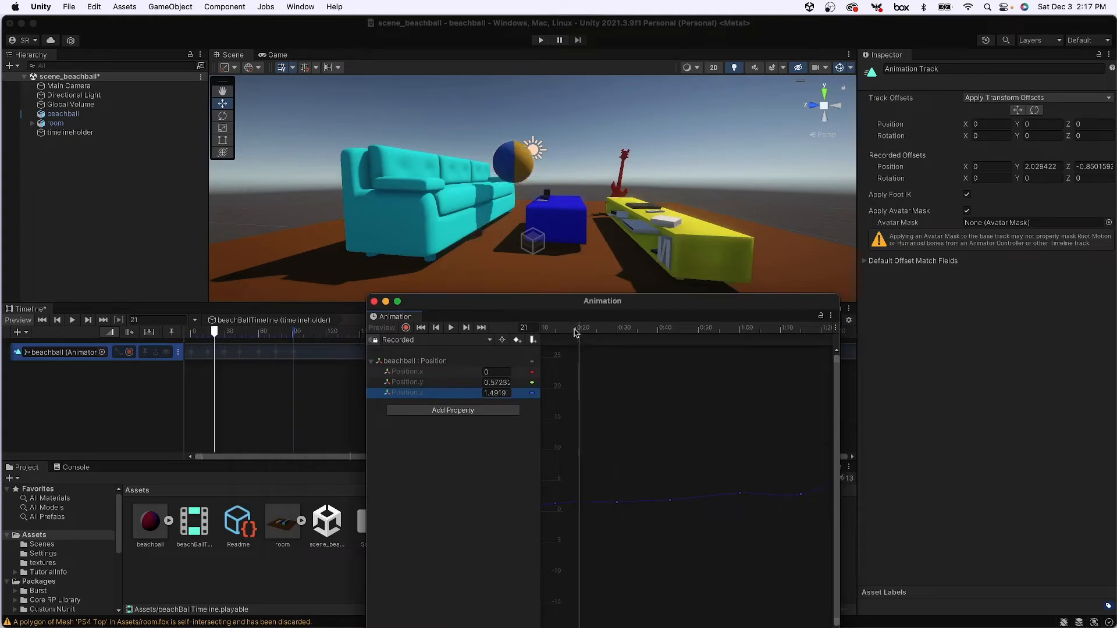
- Close the Animation window and scrub through the ball's bounce in the scene and game views, ending at frame 17
left_click_drag(575, 331, 867, 391)
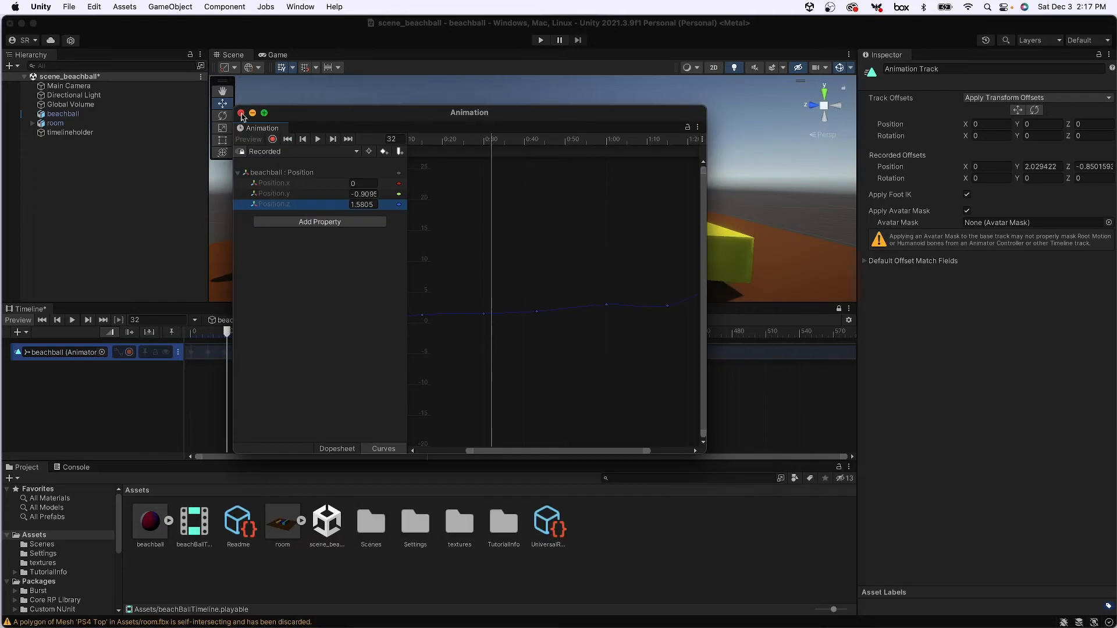
left_click(241, 113)
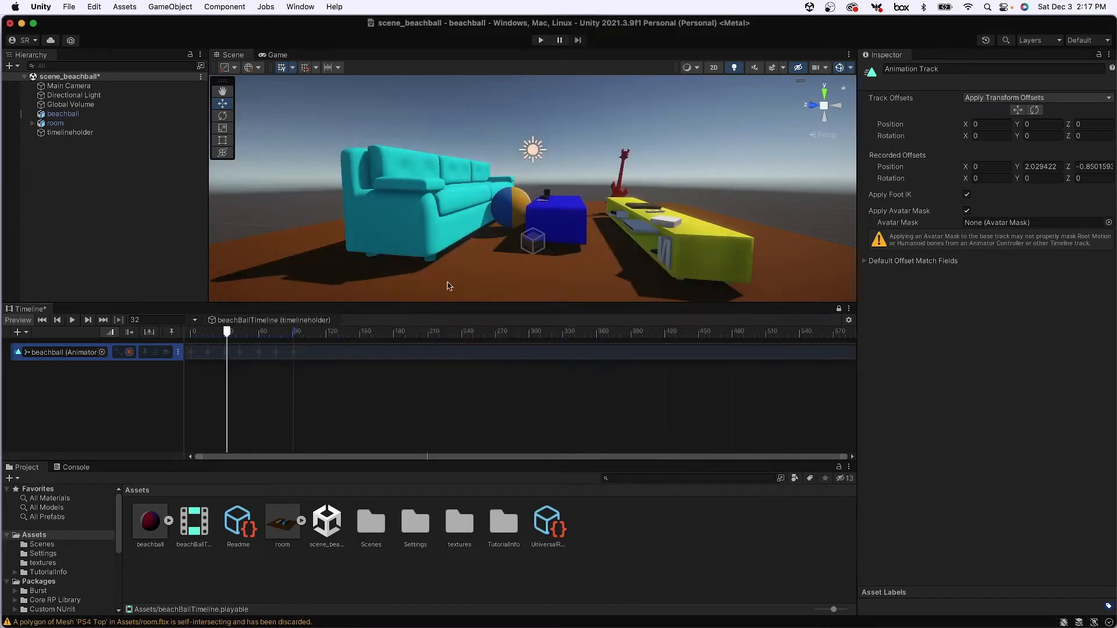
left_click_drag(227, 332, 295, 341)
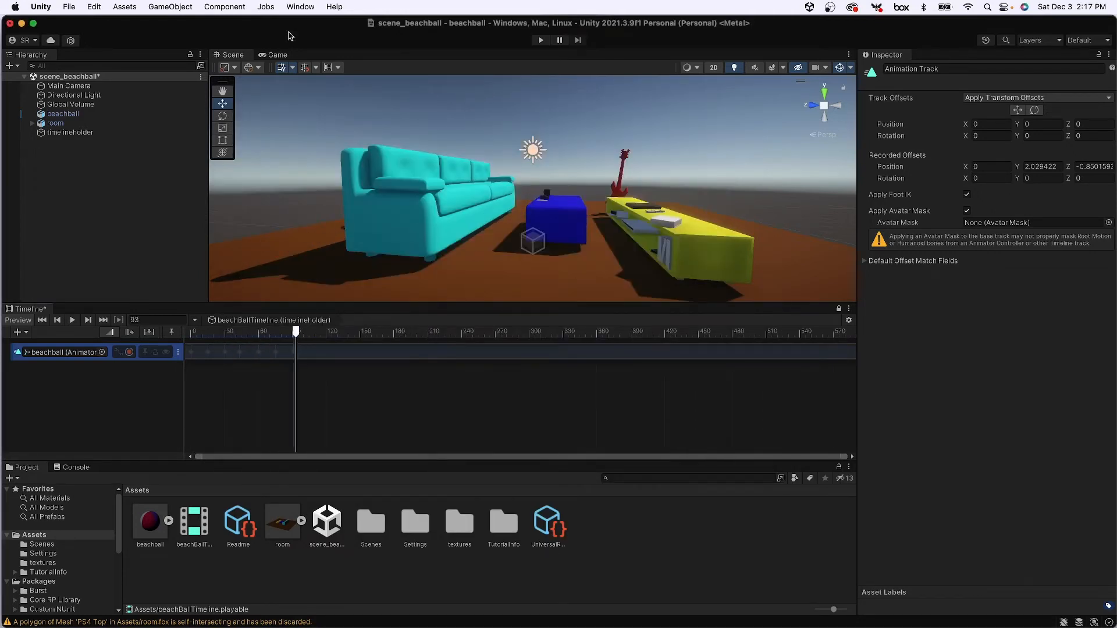
left_click(278, 55)
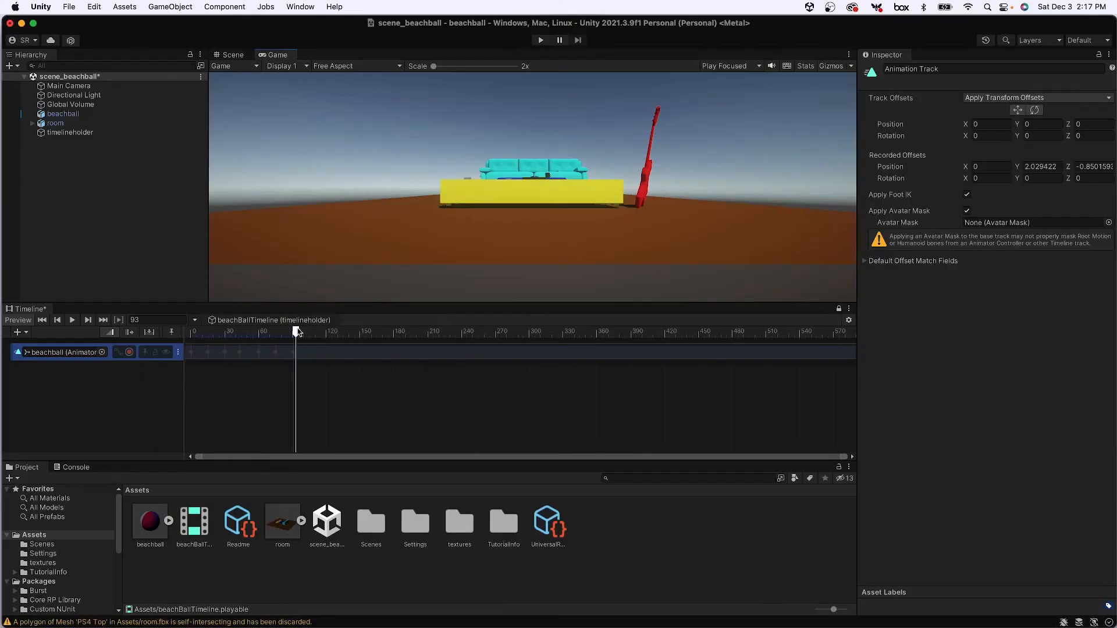
left_click_drag(295, 331, 211, 319)
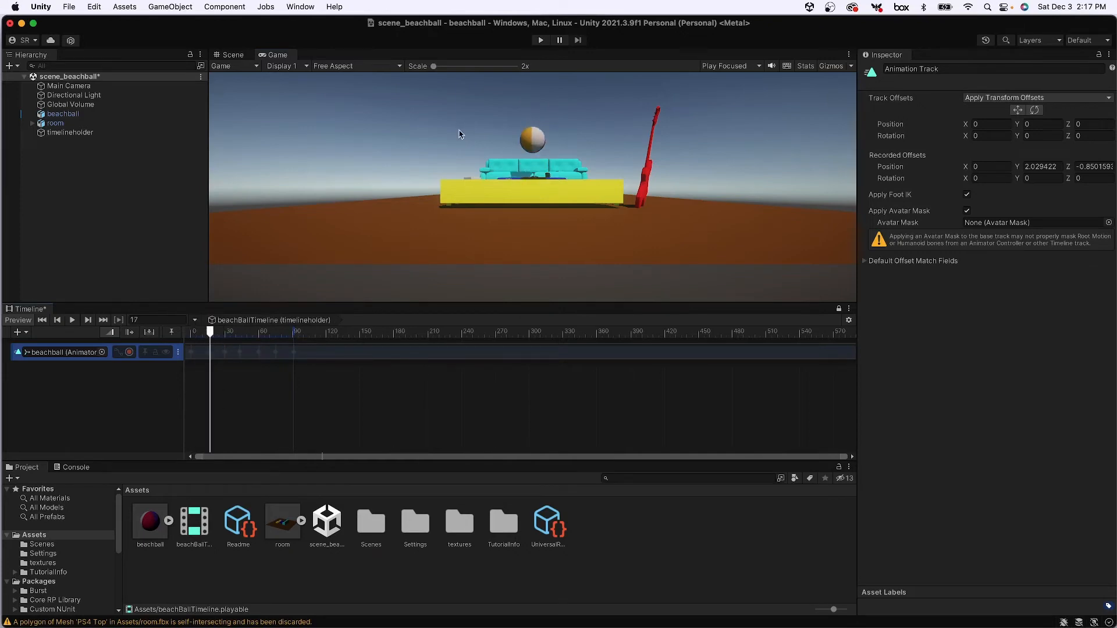
- Frame the sofa, ball and tables from a slightly raised angle in the scene view and align the Main Camera with that view
left_click_drag(483, 230, 500, 189, "alt")
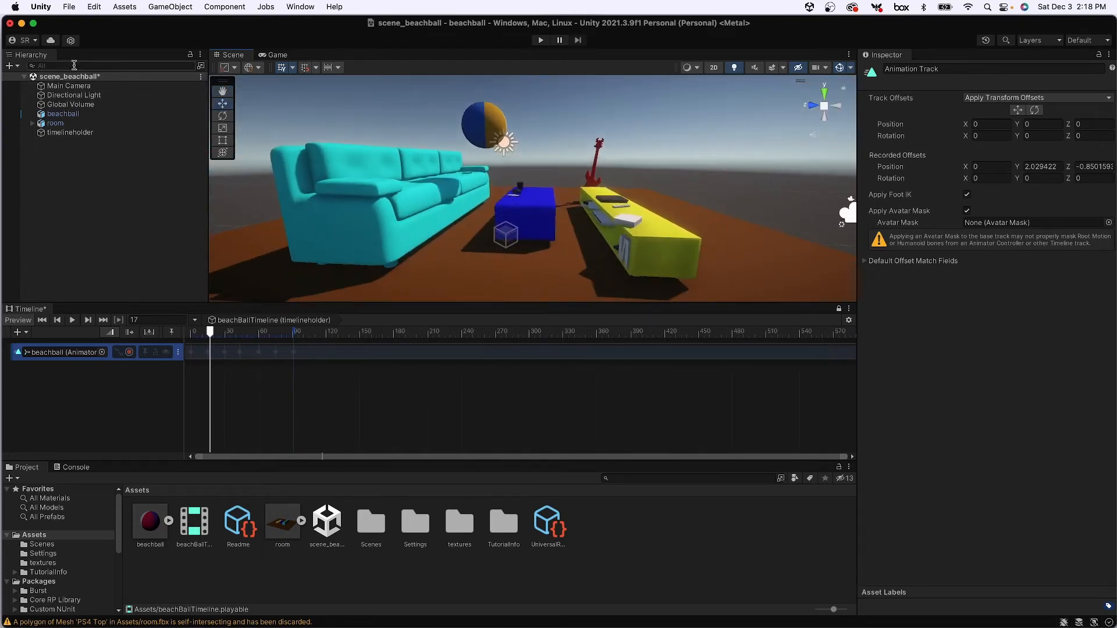
left_click(68, 87)
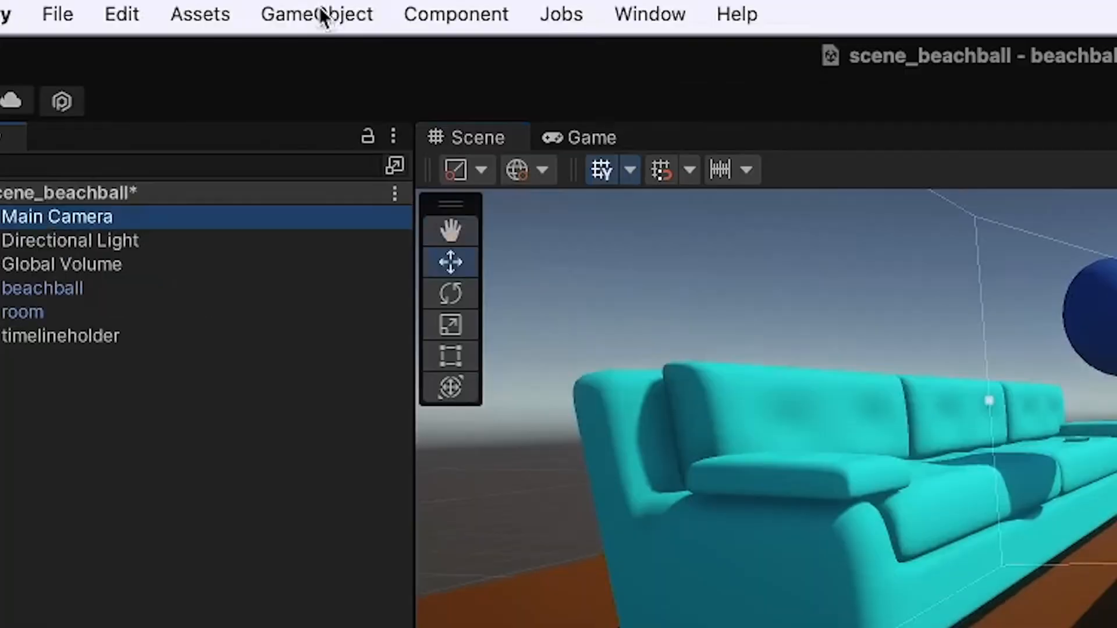
left_click(172, 6)
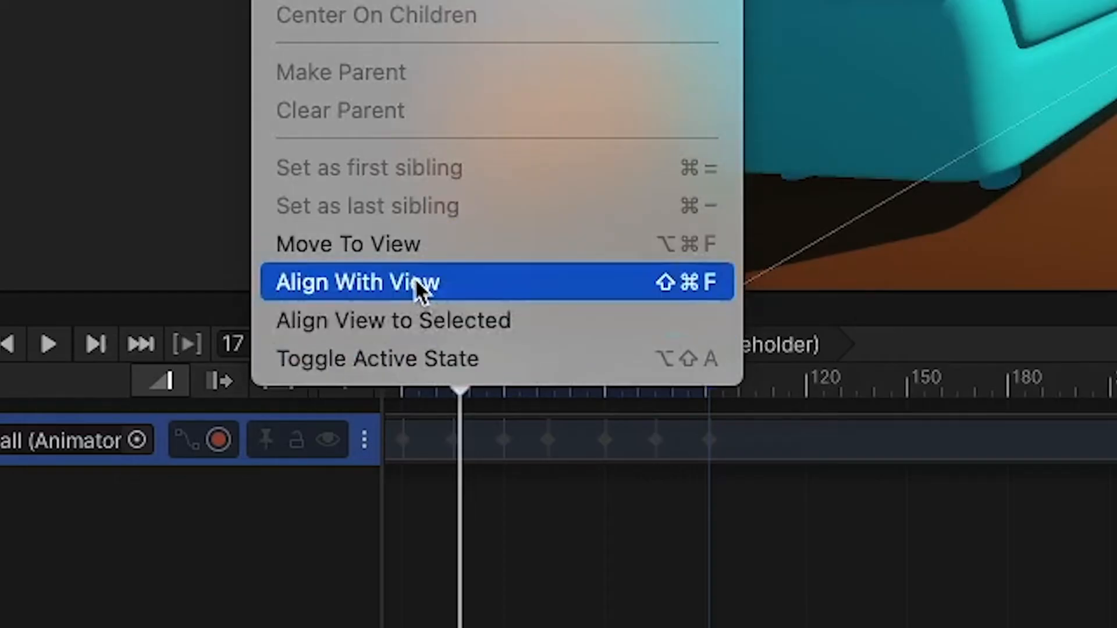
left_click(414, 279)
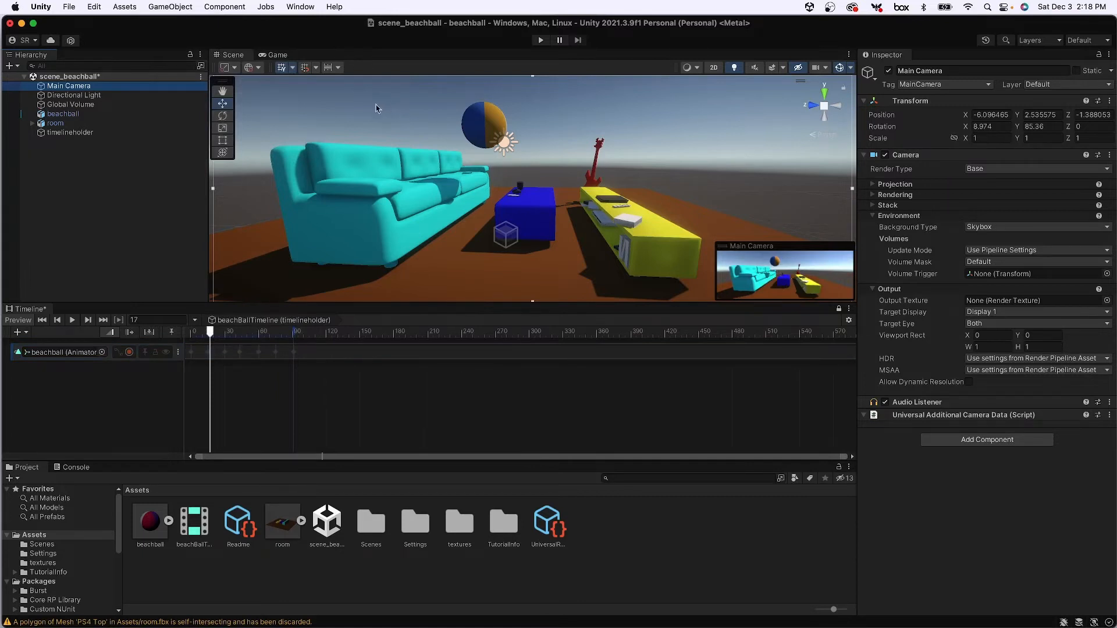
- Return the timeline to frame 0 and play the scene in the game view through the realigned Main Camera
left_click(278, 55)
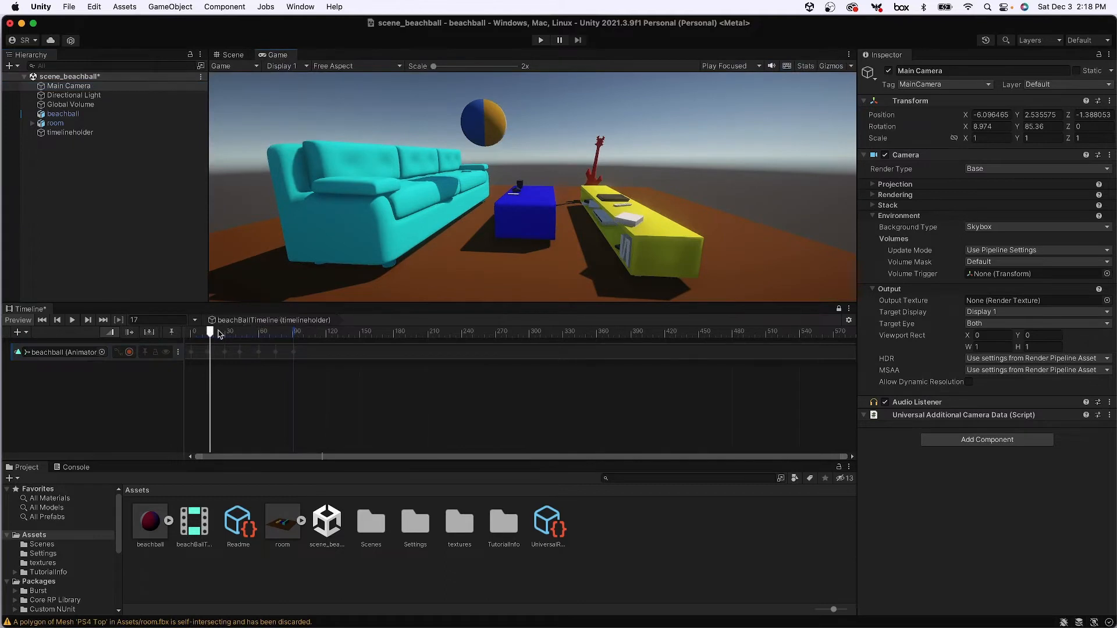
left_click_drag(220, 334, 178, 332)
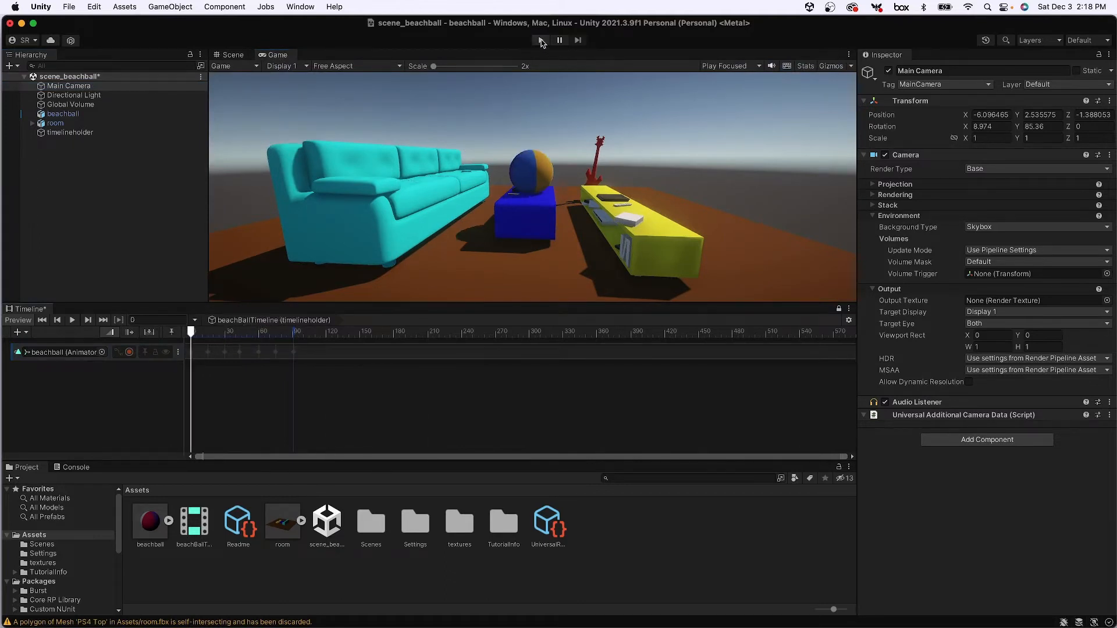
left_click(541, 40)
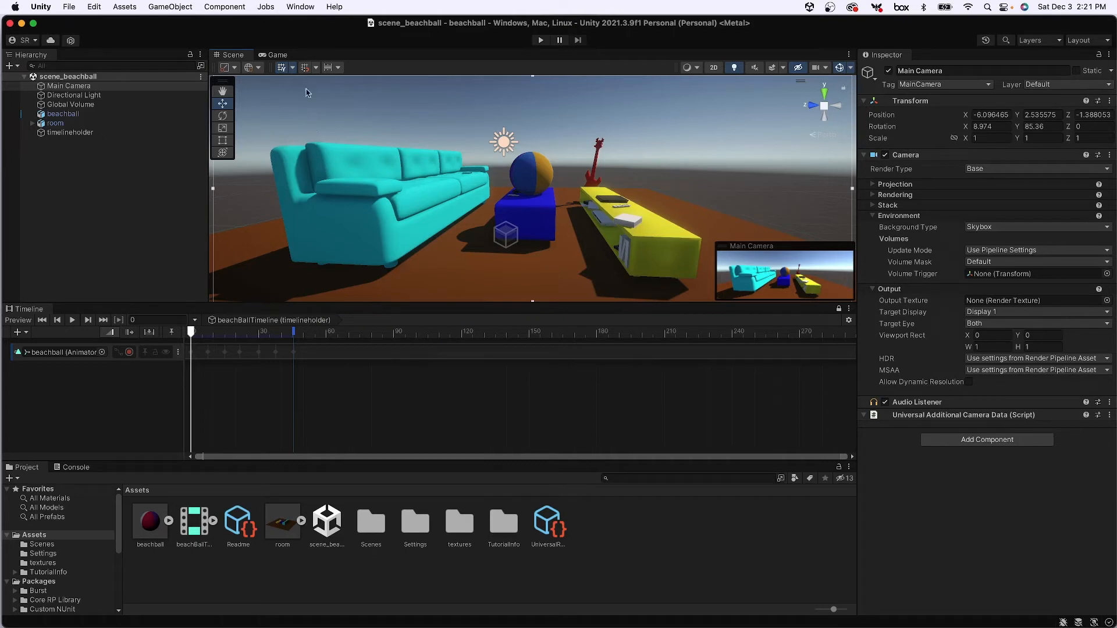
- Search the Unity Registry in the Package Manager for "cine" and install the Cinemachine package
left_click(301, 8)
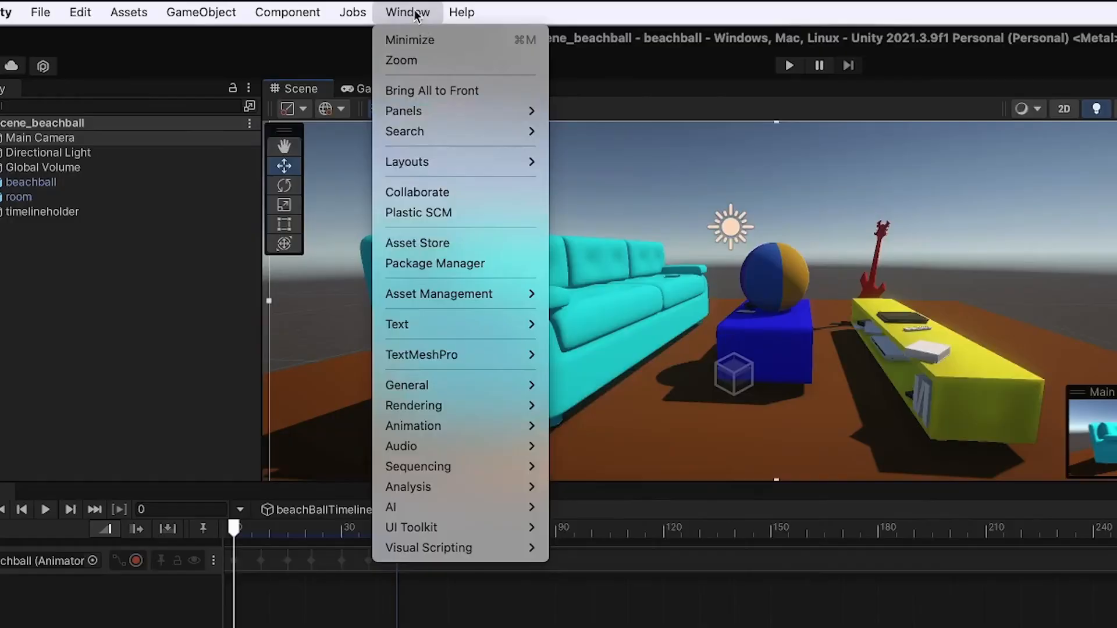
left_click(317, 164)
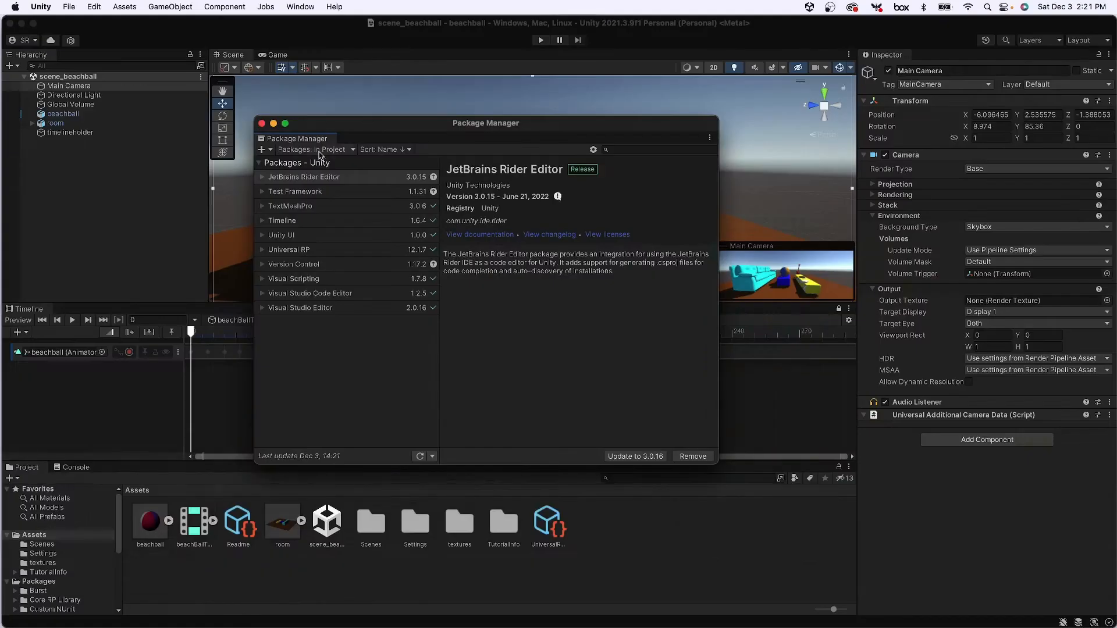
left_click(319, 152)
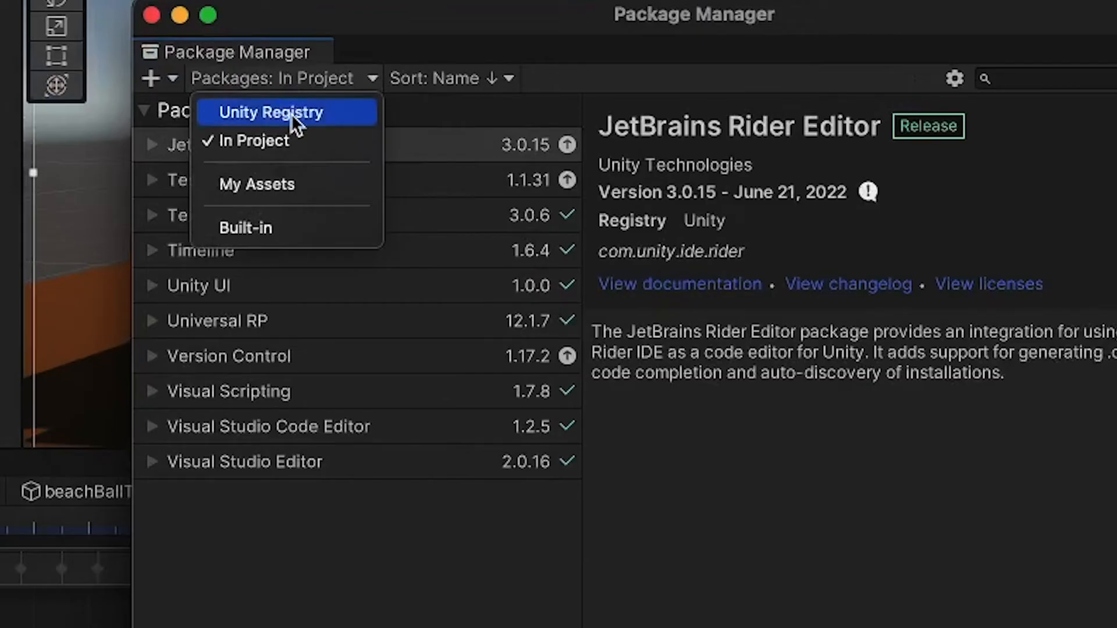
left_click(291, 114)
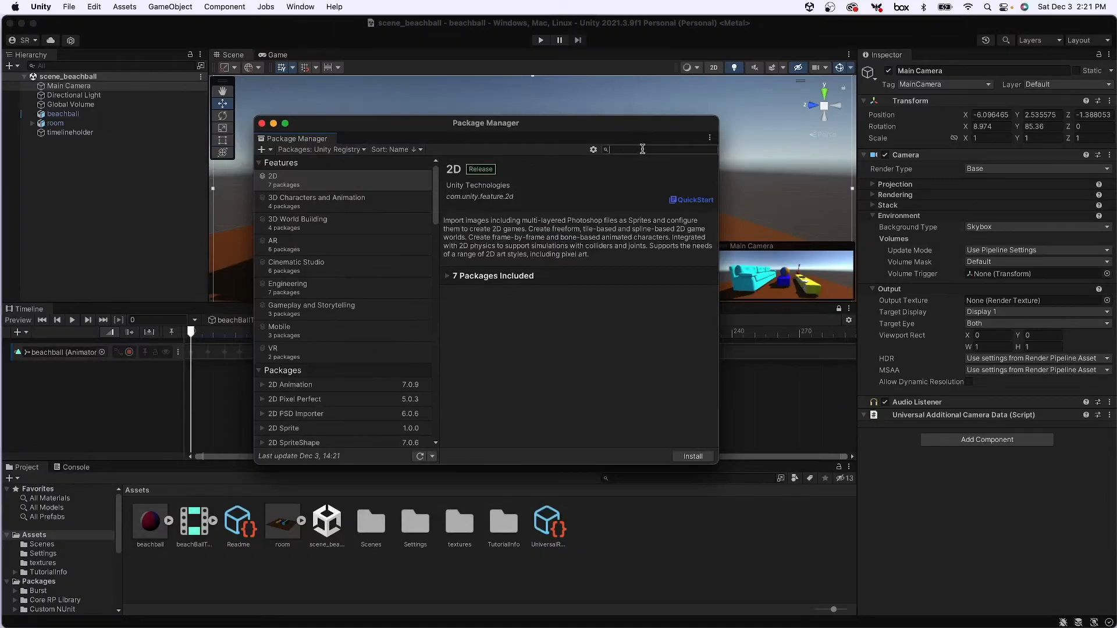
left_click(642, 149)
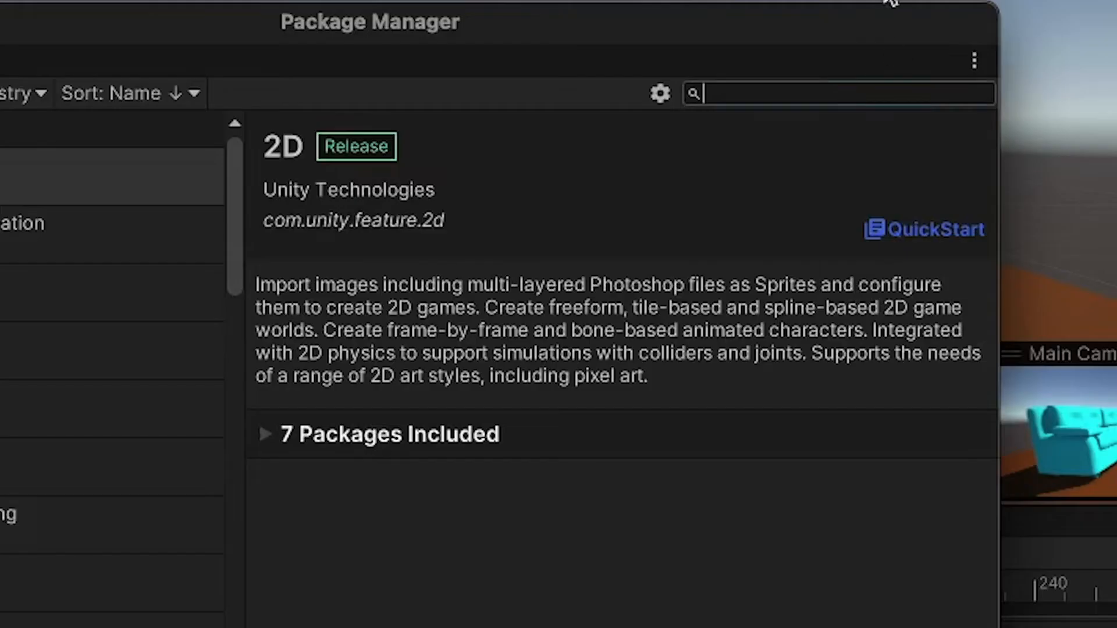
type("cine")
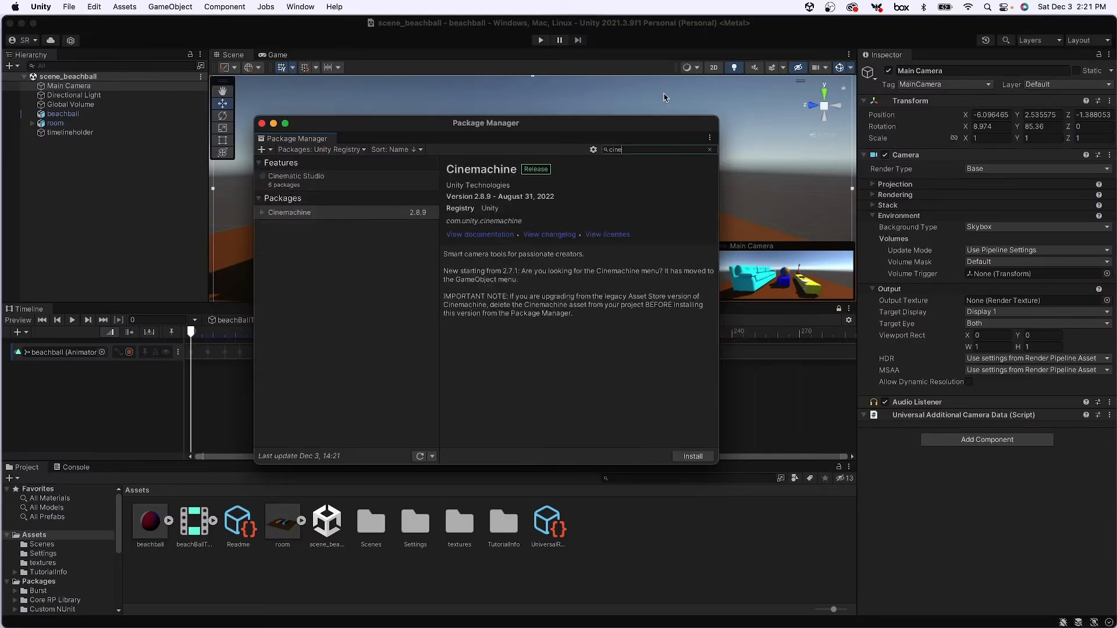
left_click(693, 458)
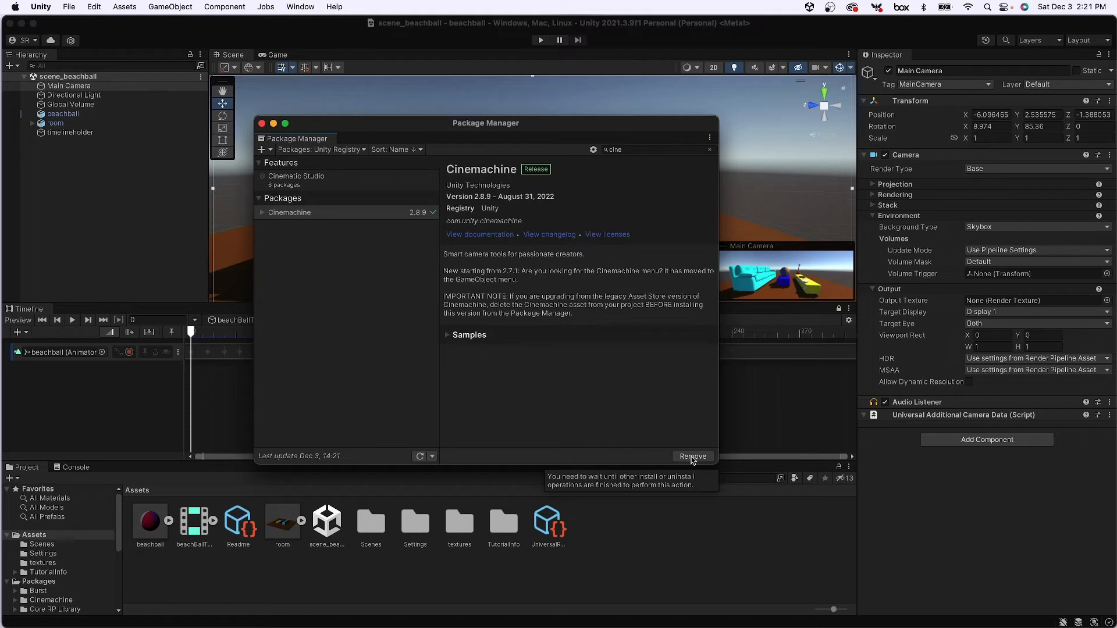
left_click(262, 123)
- Add a Cinemachine virtual camera to the scene
left_click(165, 7)
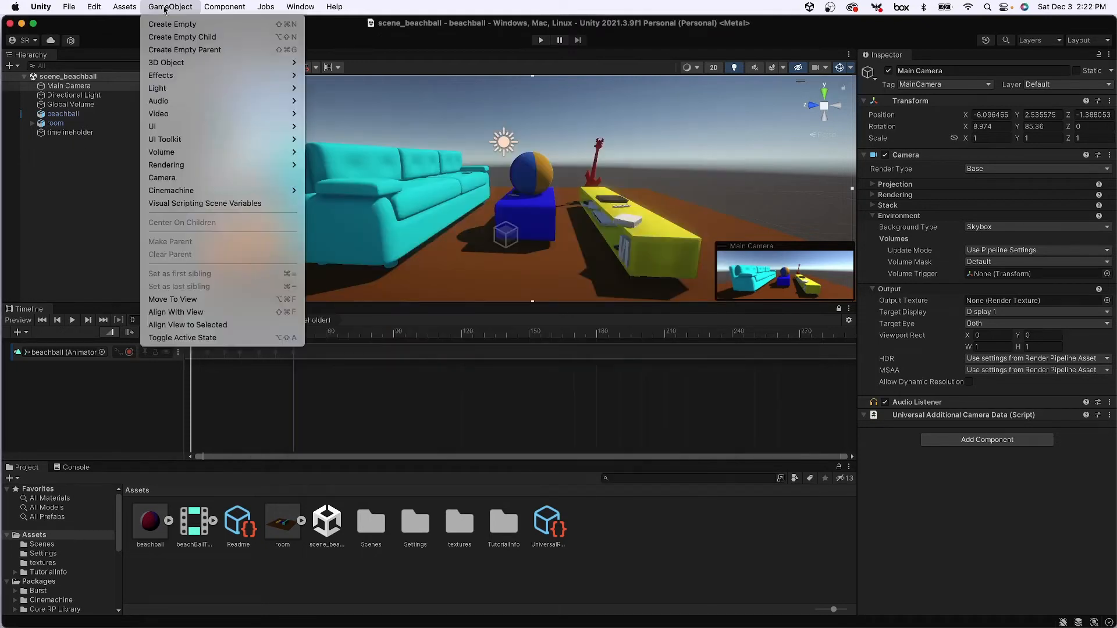
mouse_move(279, 190)
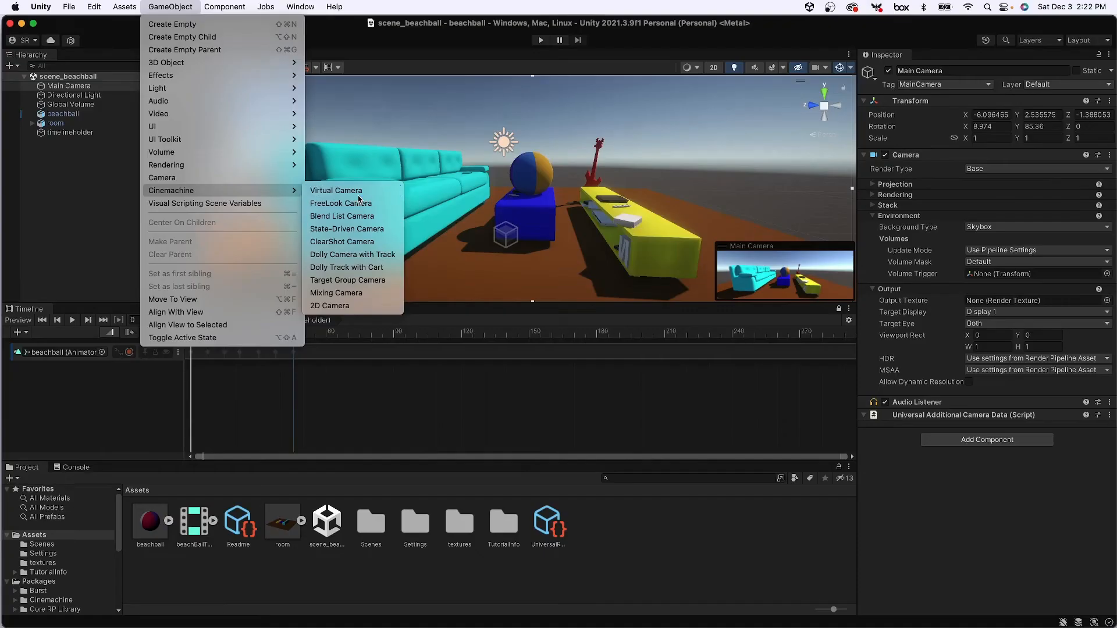
left_click(692, 408)
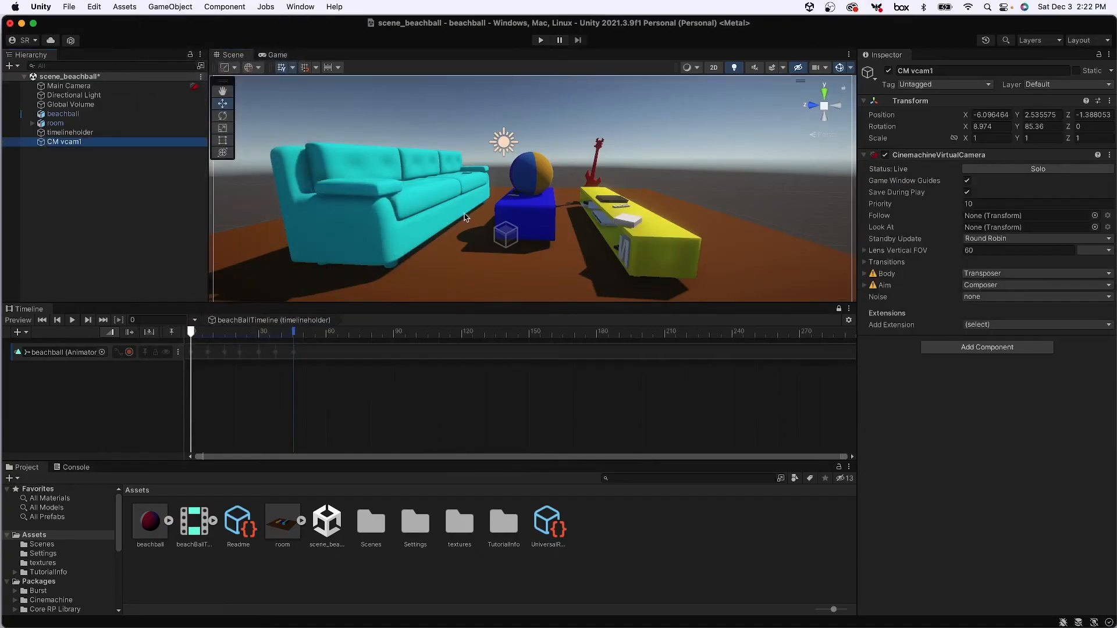
- Frame a lower, closer view along the sofa toward the ball and align the virtual camera CM vcam1 with it
left_click_drag(462, 212, 517, 197, "alt")
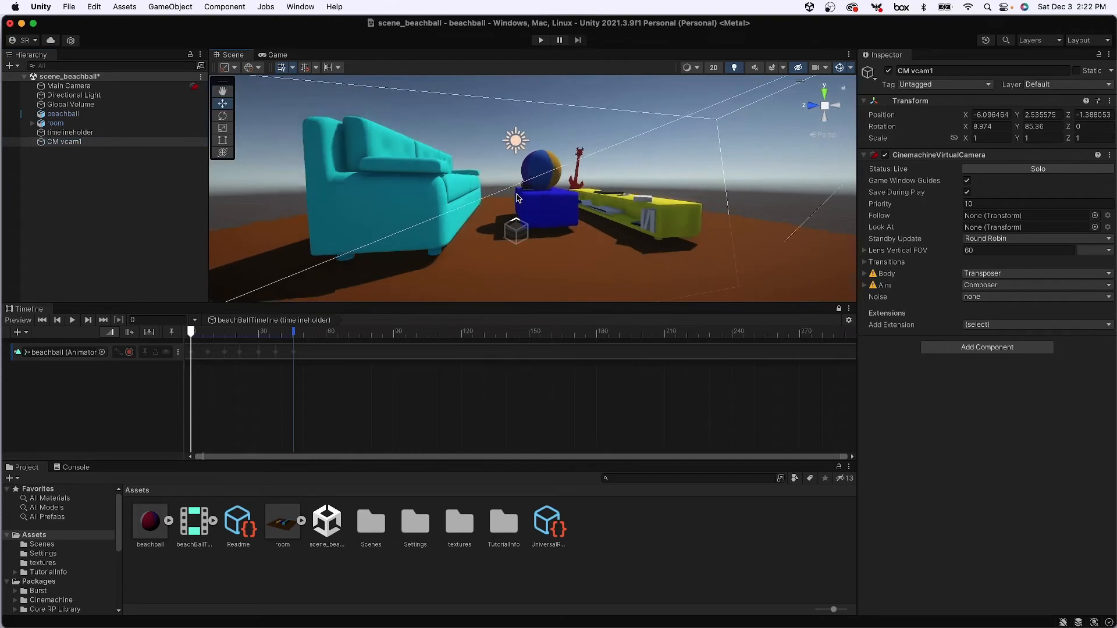
scroll(516, 197, "down", 3)
scroll(516, 198, "up", 5)
scroll(517, 197, "down", 6)
scroll(517, 197, "up", 3)
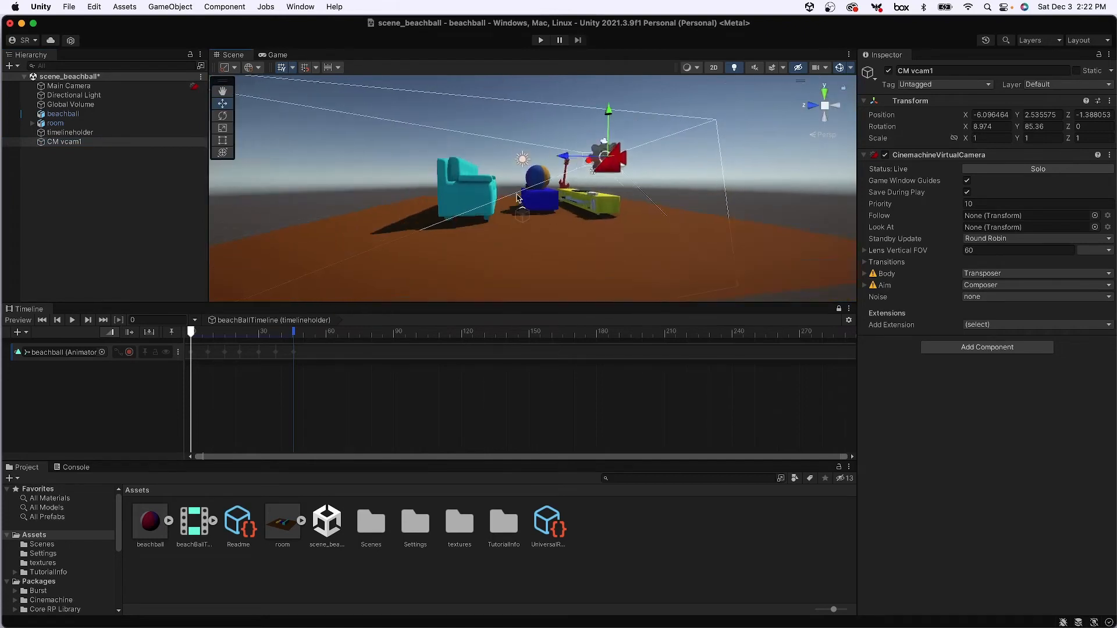
scroll(517, 198, "up", 5)
middle_click_drag(517, 198, 504, 203)
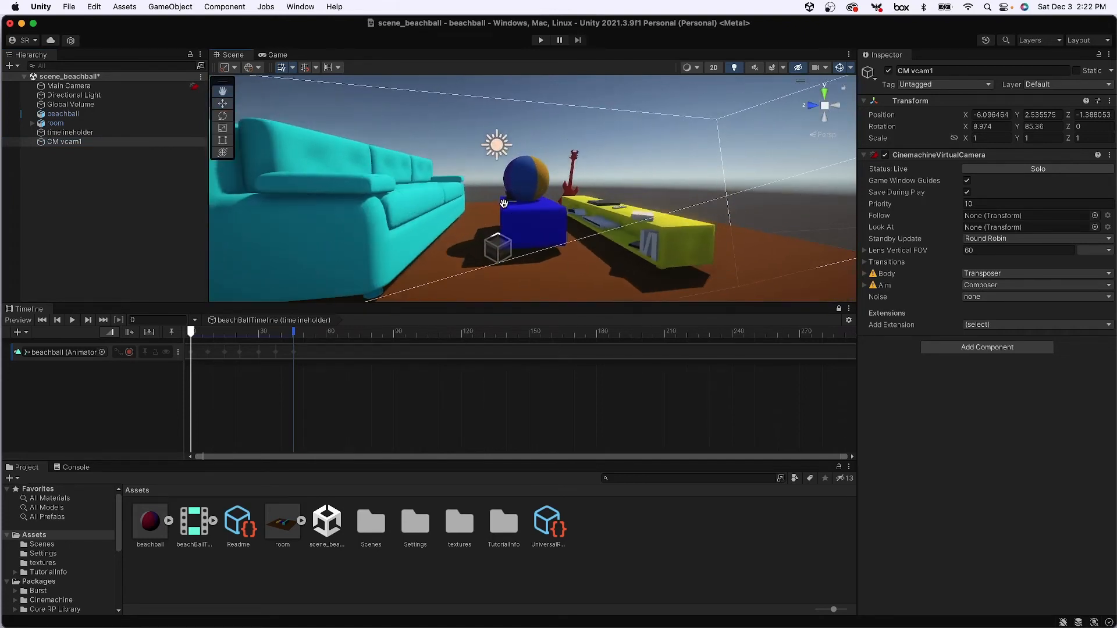
left_click_drag(504, 203, 512, 197, "alt")
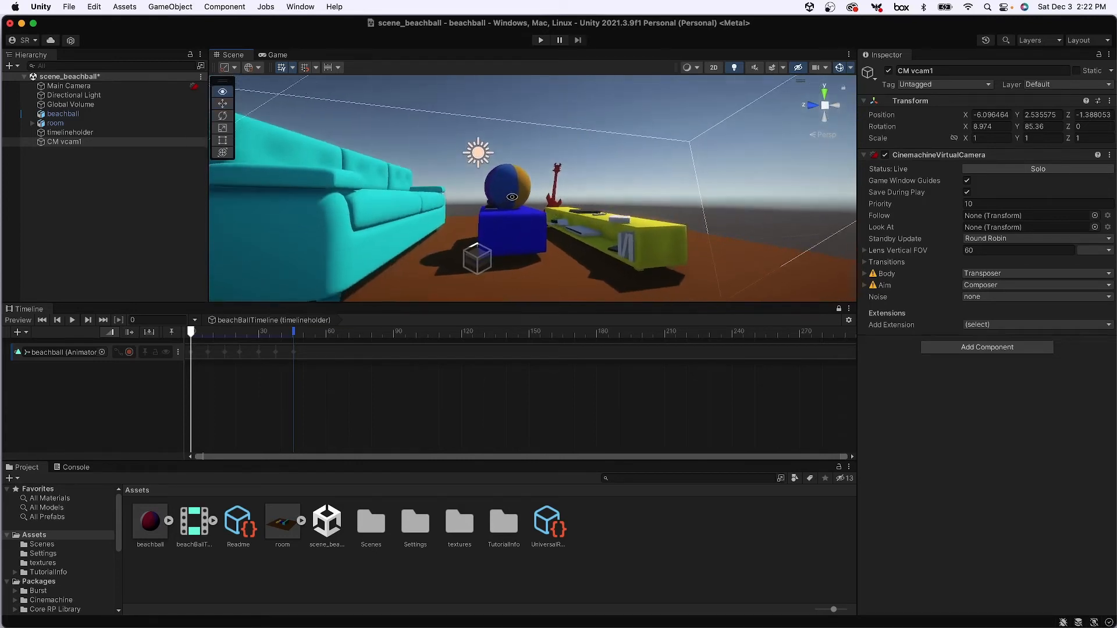
left_click(44, 143)
left_click(170, 6)
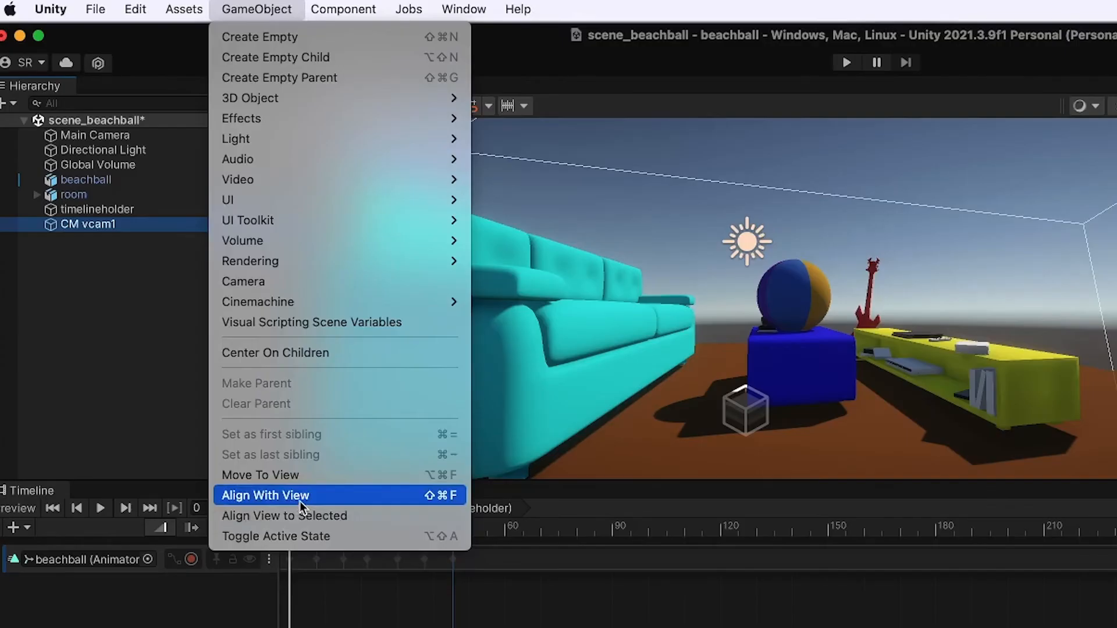
left_click(299, 501)
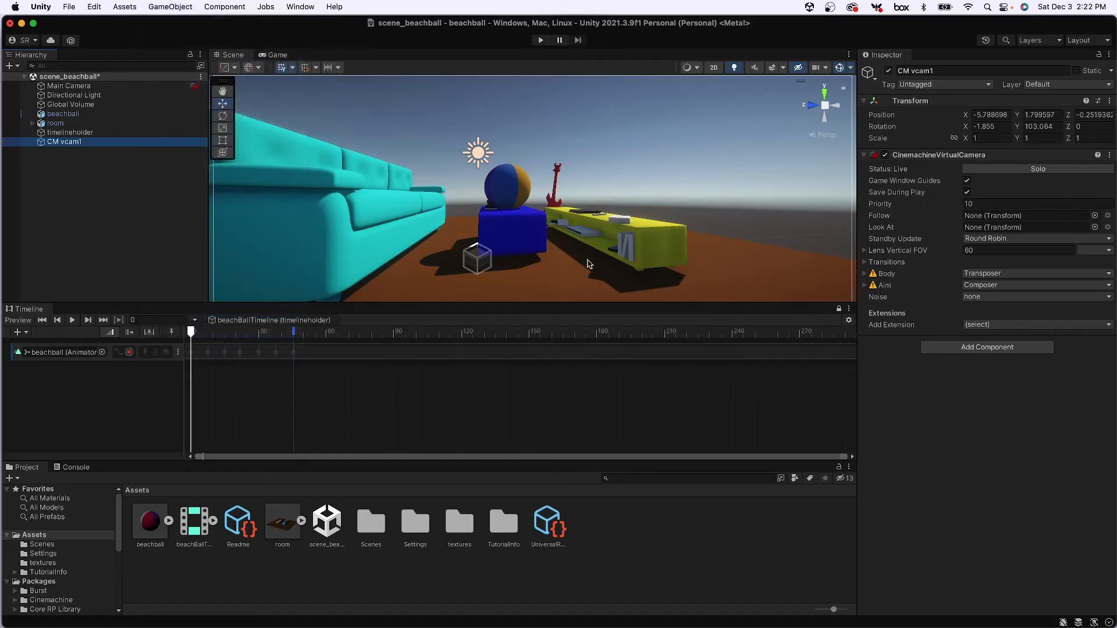
- Inspect the Main Camera's CinemachineBrain component, the CM vcam1 settings and the available Cinemachine camera types
left_click(58, 86)
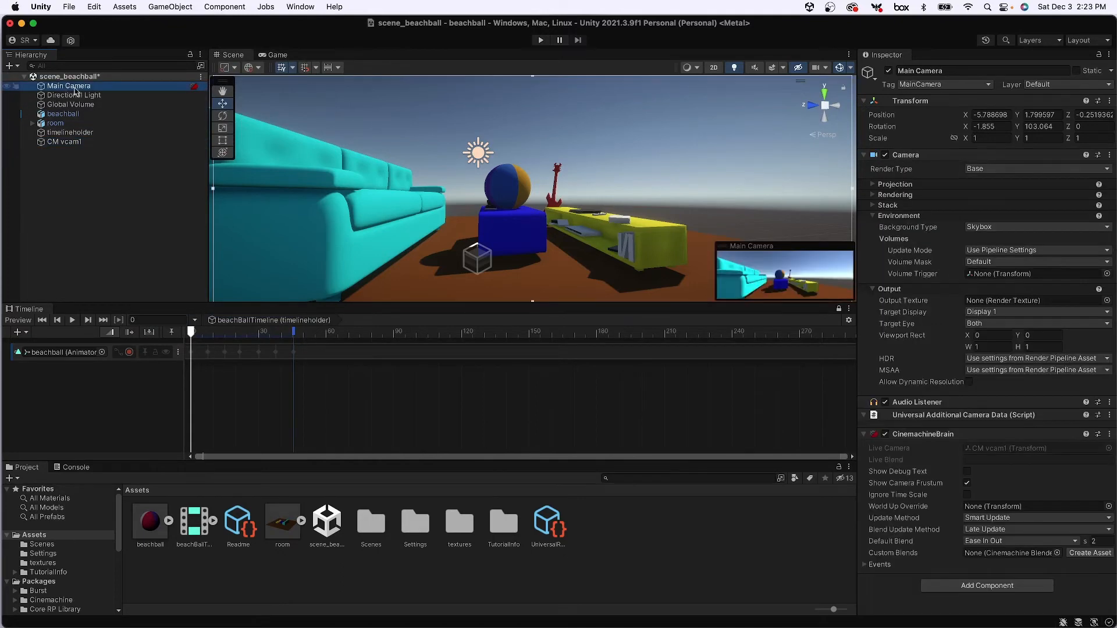
left_click(64, 143)
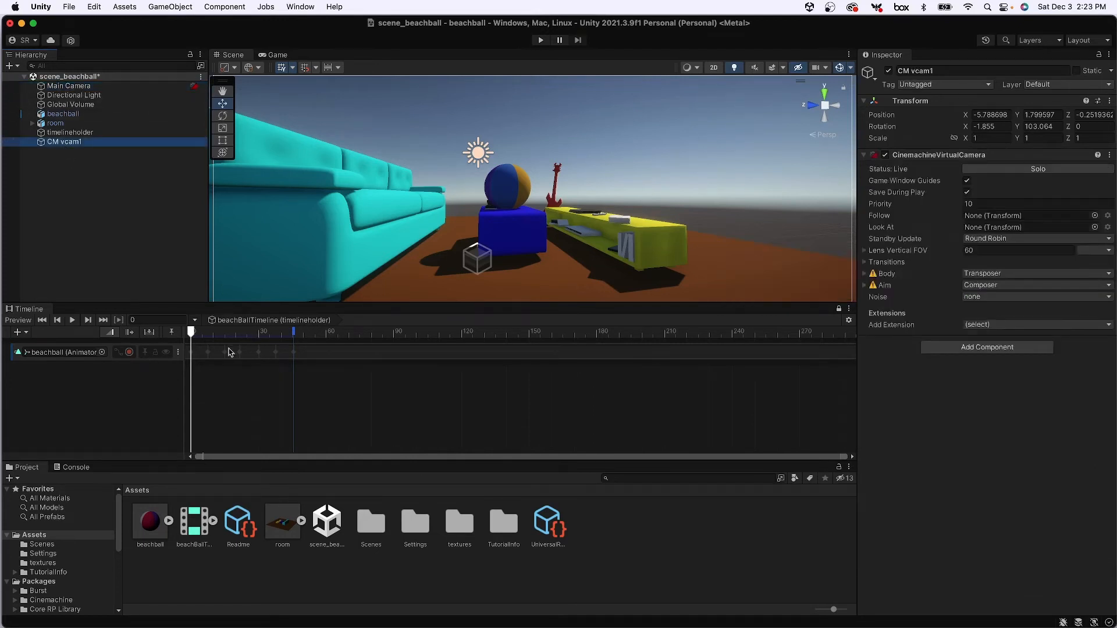
left_click(79, 165)
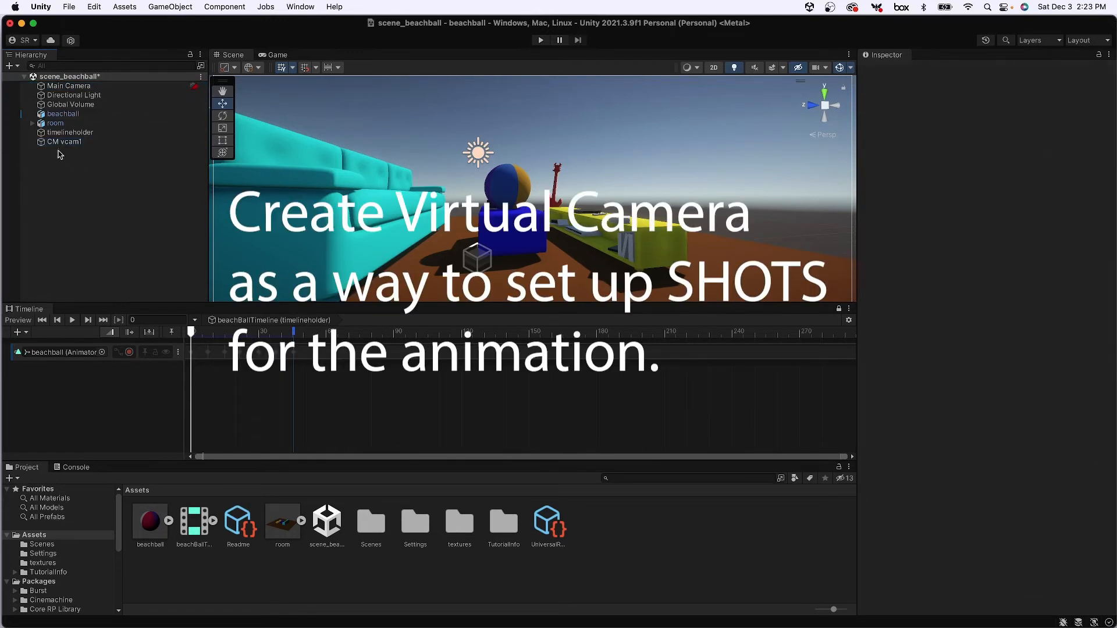
left_click(170, 7)
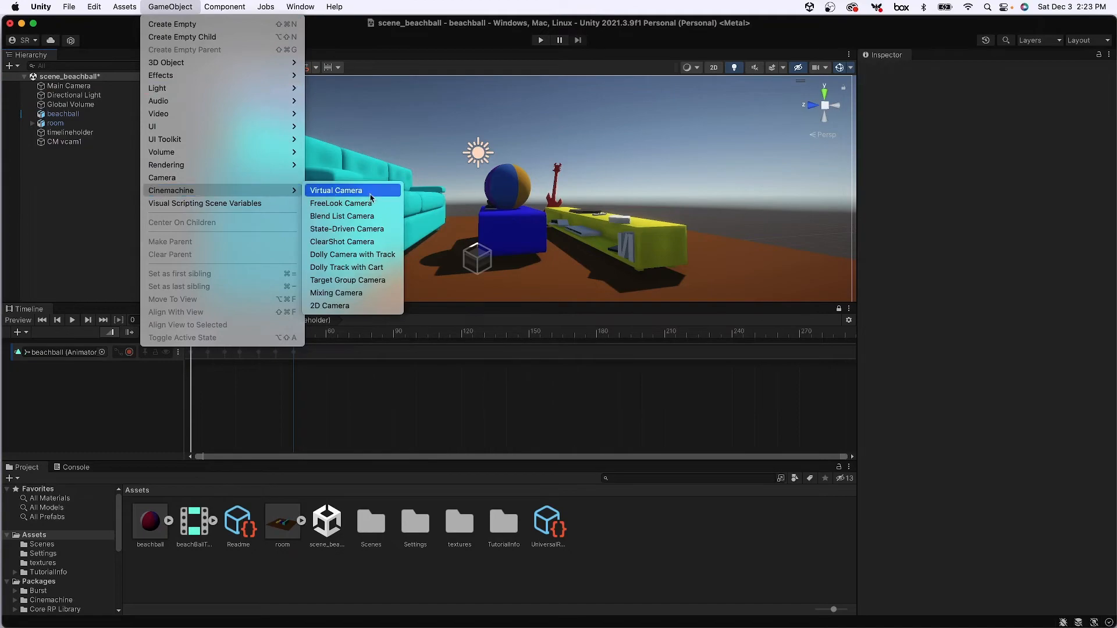
left_click(68, 205)
- Duplicate the virtual camera CM vcam1 and rename the copy CM vcam2
left_click(58, 143)
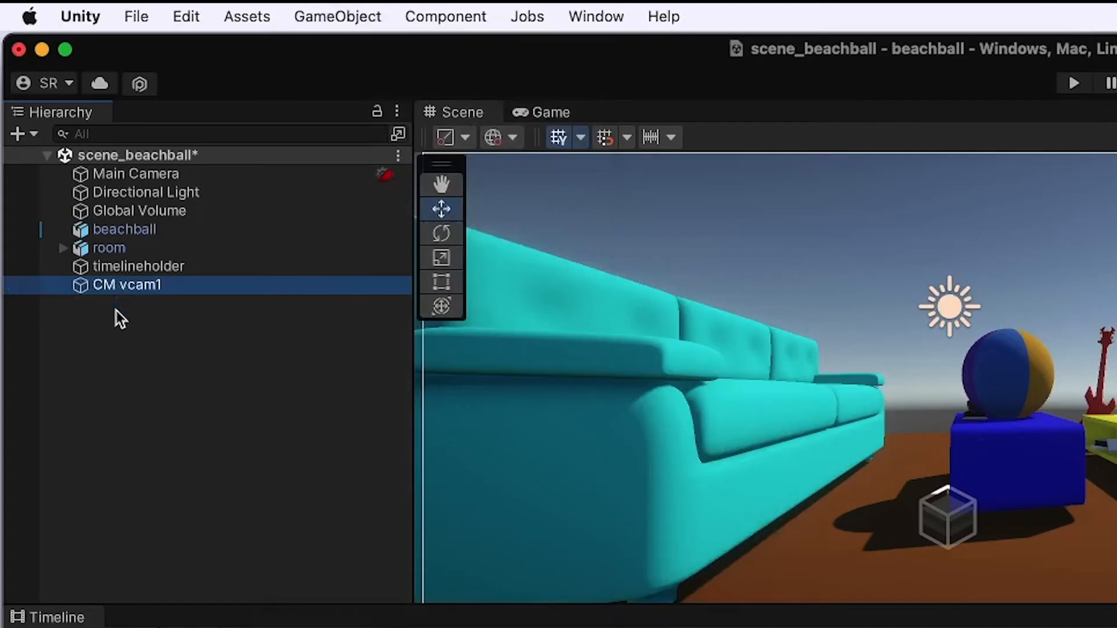
key("super+d")
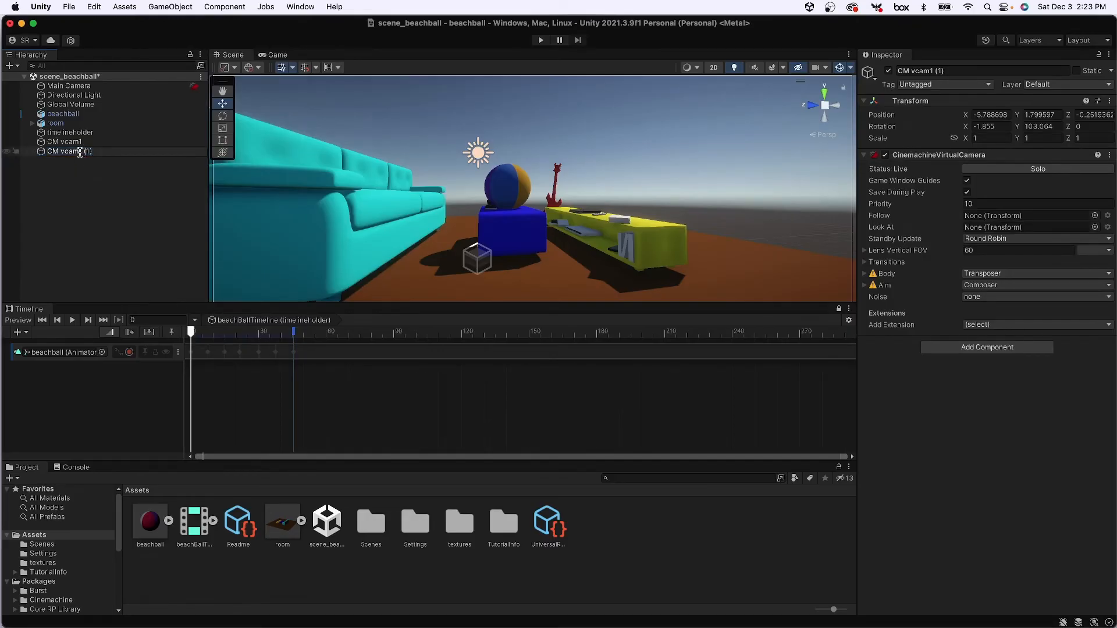
left_click_drag(80, 152, 100, 154)
type("2")
key("Return")
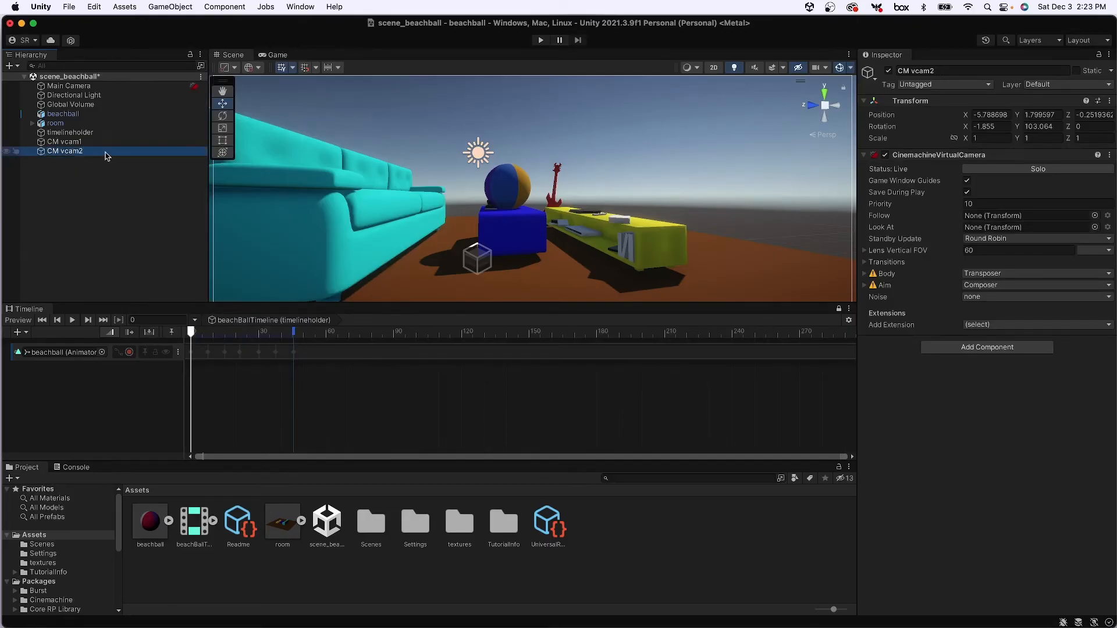
- Frame a view from beside the yellow cabinet toward the ball and sofa, and align CM vcam2 with it
left_click(93, 172)
left_click(75, 154)
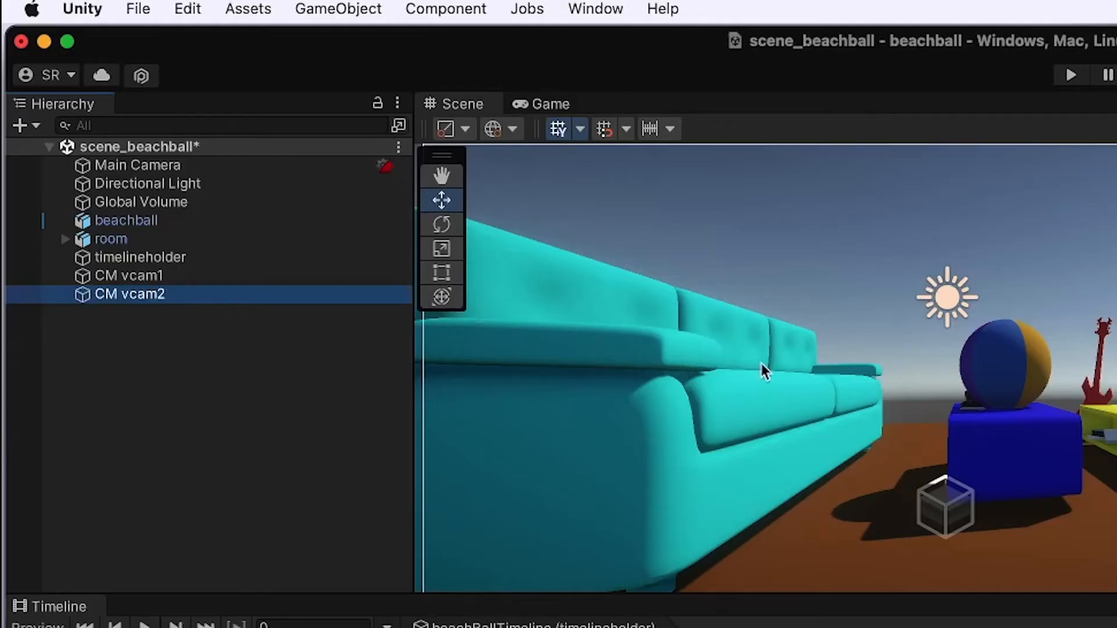
right_click_drag(761, 365, 945, 393)
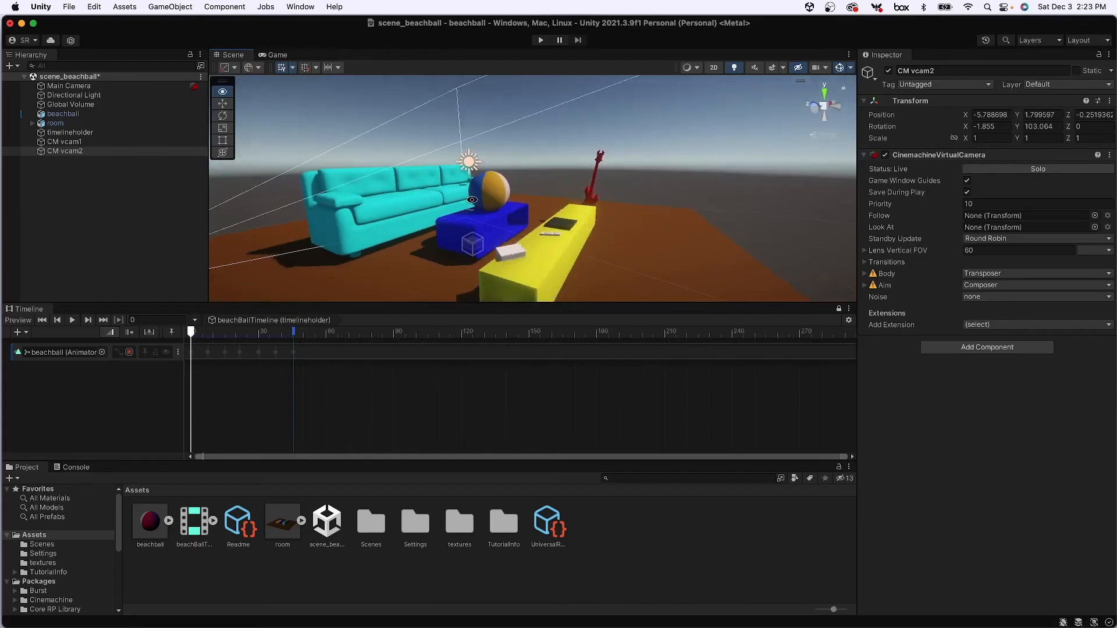
mouse_move(472, 200)
right_mouse_down()
mouse_move(455, 241)
mouse_move(462, 175)
mouse_move(478, 183)
mouse_move(471, 210)
right_mouse_up()
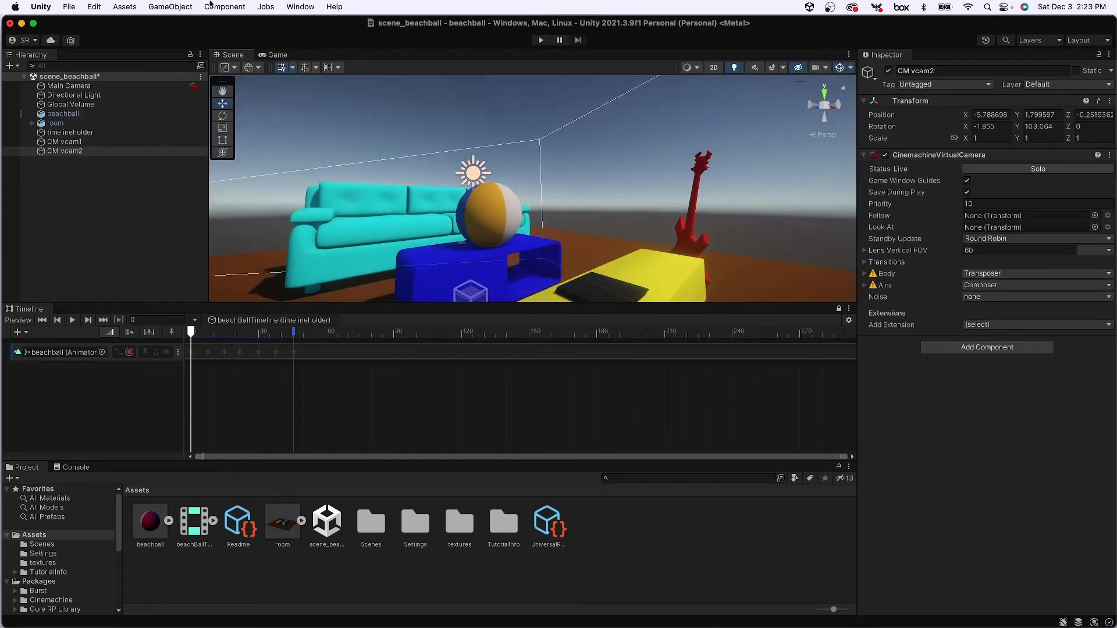
left_click(167, 8)
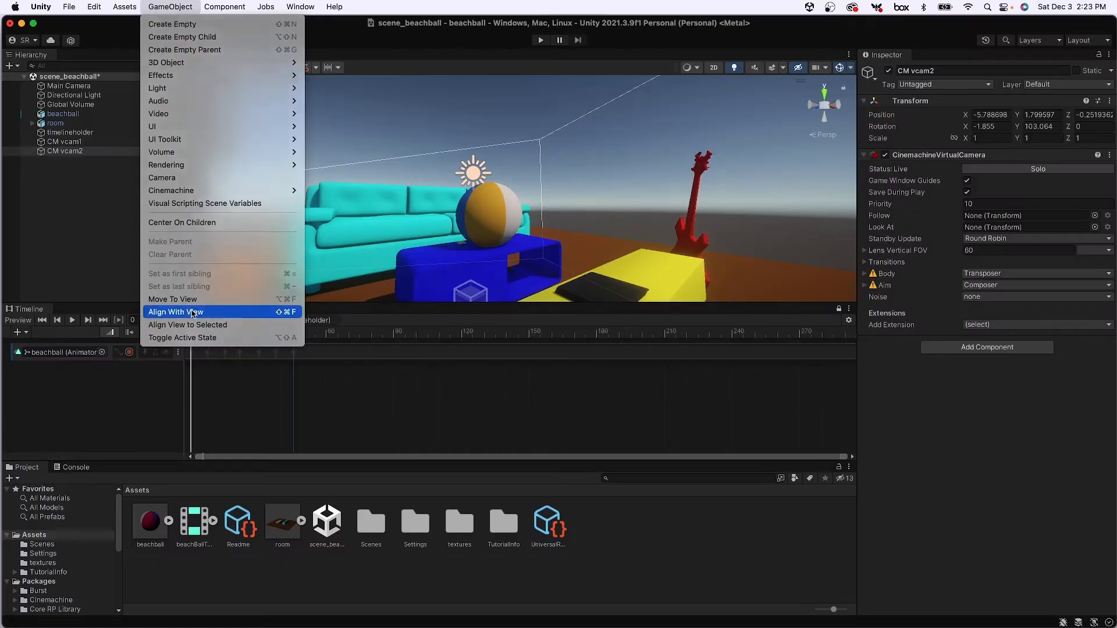
left_click(288, 269)
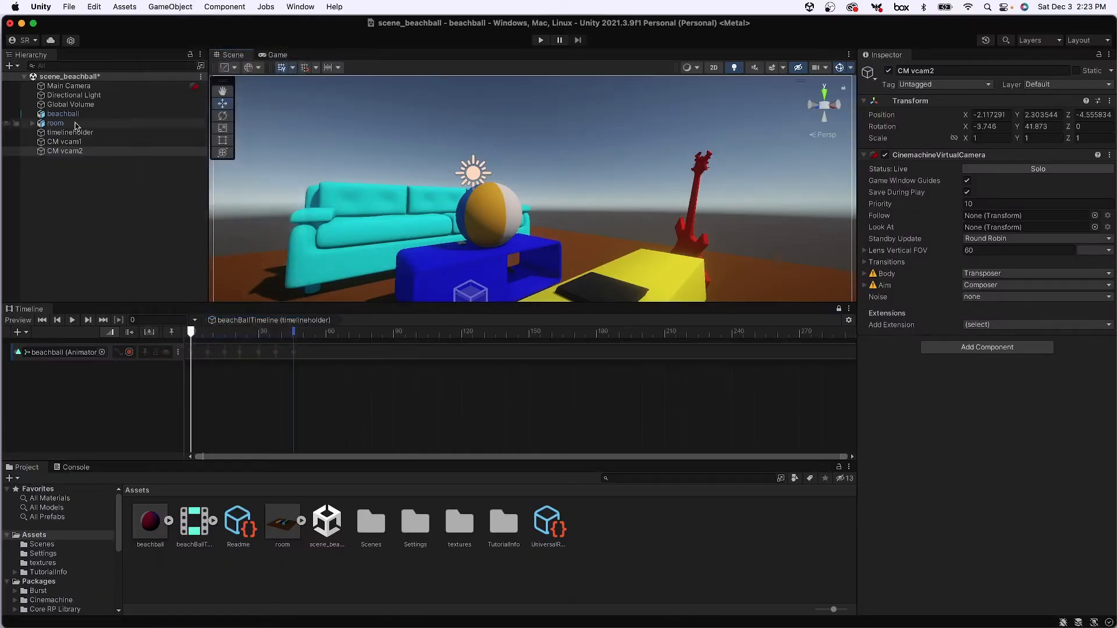
- Extend the beachBallTimeline end marker to frame 47 and review the Main Camera, CM vcam1 and CM vcam2 components
left_click(69, 86)
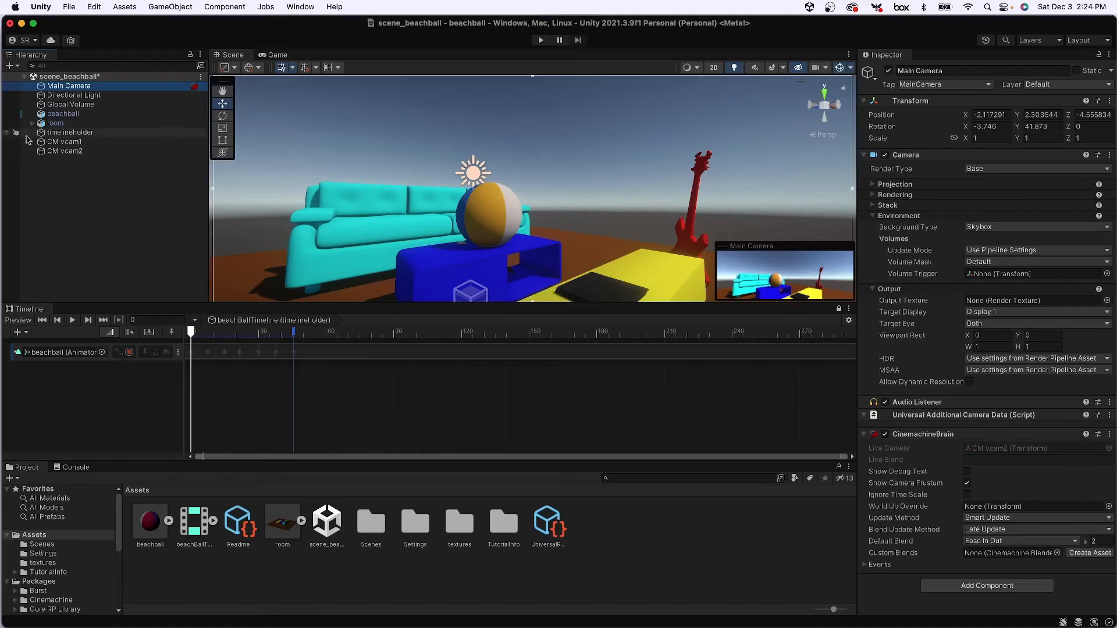
left_click(64, 141)
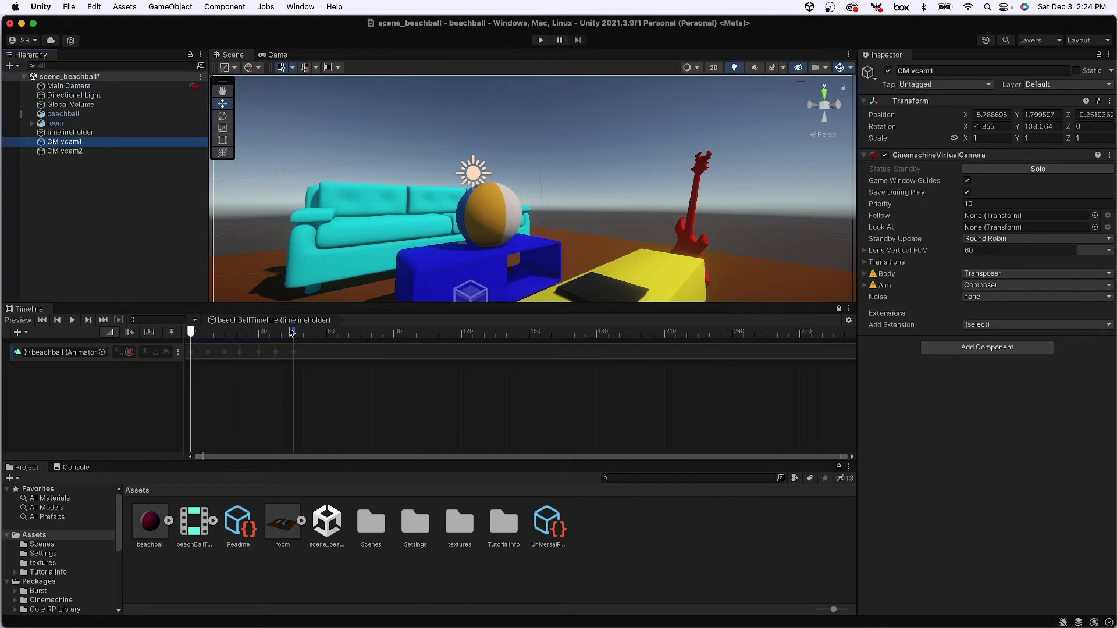
mouse_move(292, 333)
left_mouse_down()
mouse_move(187, 333)
mouse_move(227, 332)
mouse_move(243, 347)
mouse_move(269, 332)
mouse_move(300, 336)
mouse_move(166, 336)
mouse_move(239, 335)
mouse_move(173, 335)
mouse_move(194, 339)
mouse_move(182, 346)
left_mouse_up()
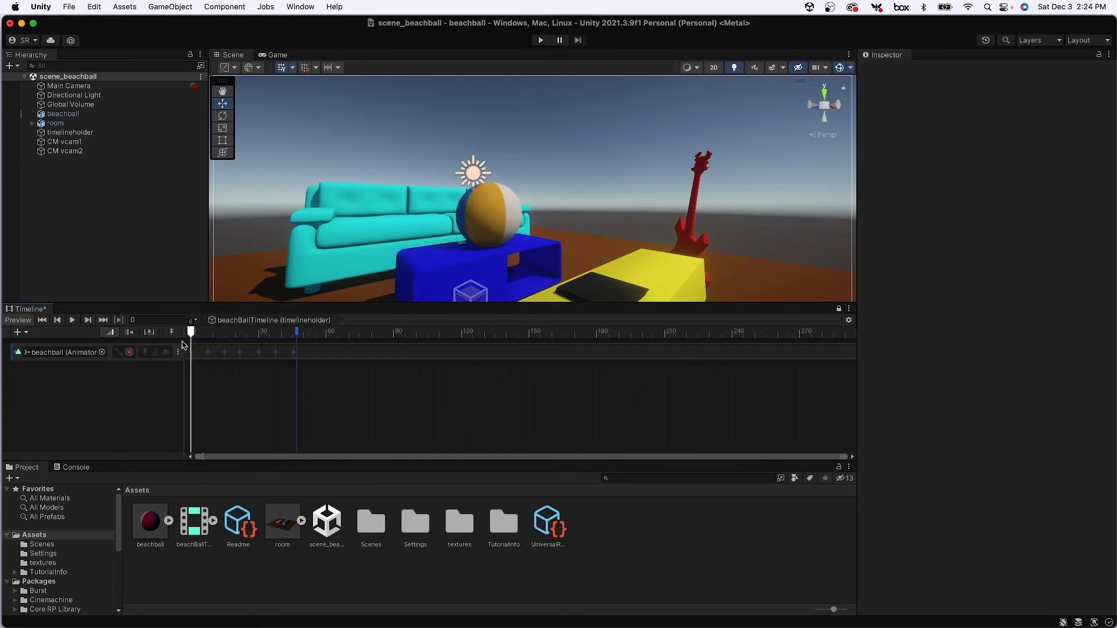
left_click(81, 142)
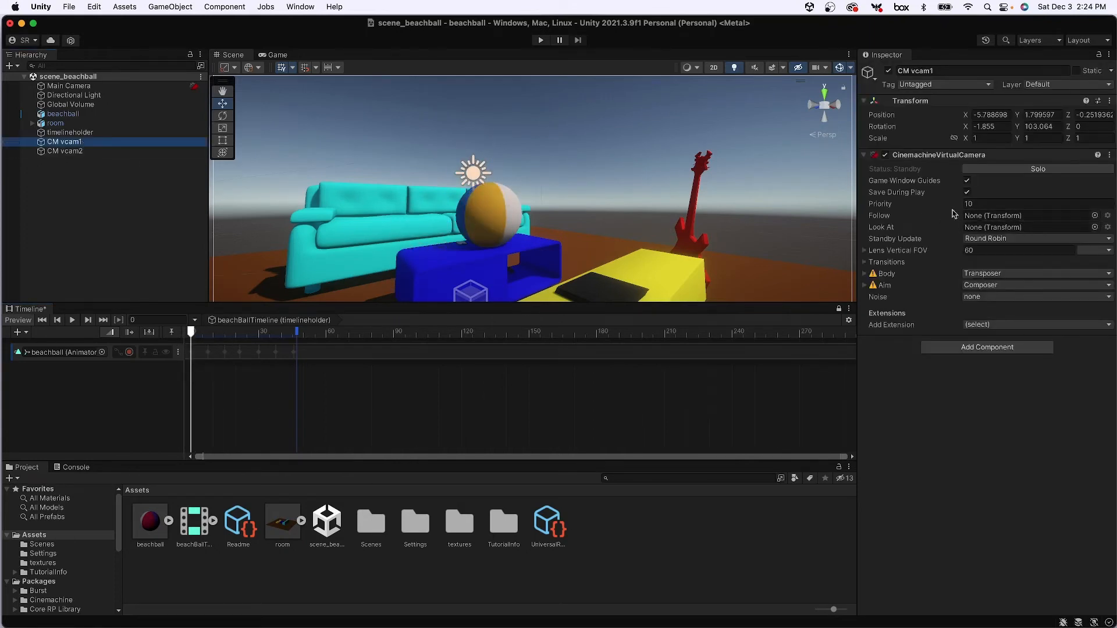
left_click(64, 152)
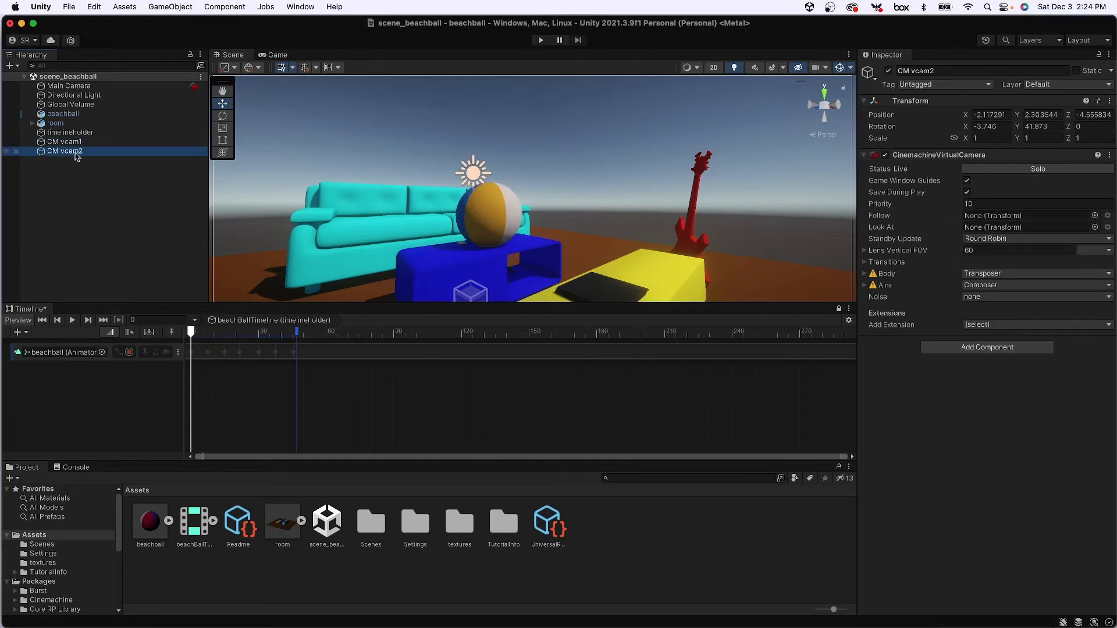
- Add a Cinemachine Track to beachBallTimeline and bind the Main Camera to it as the Cinemachine Brain
right_click(124, 374)
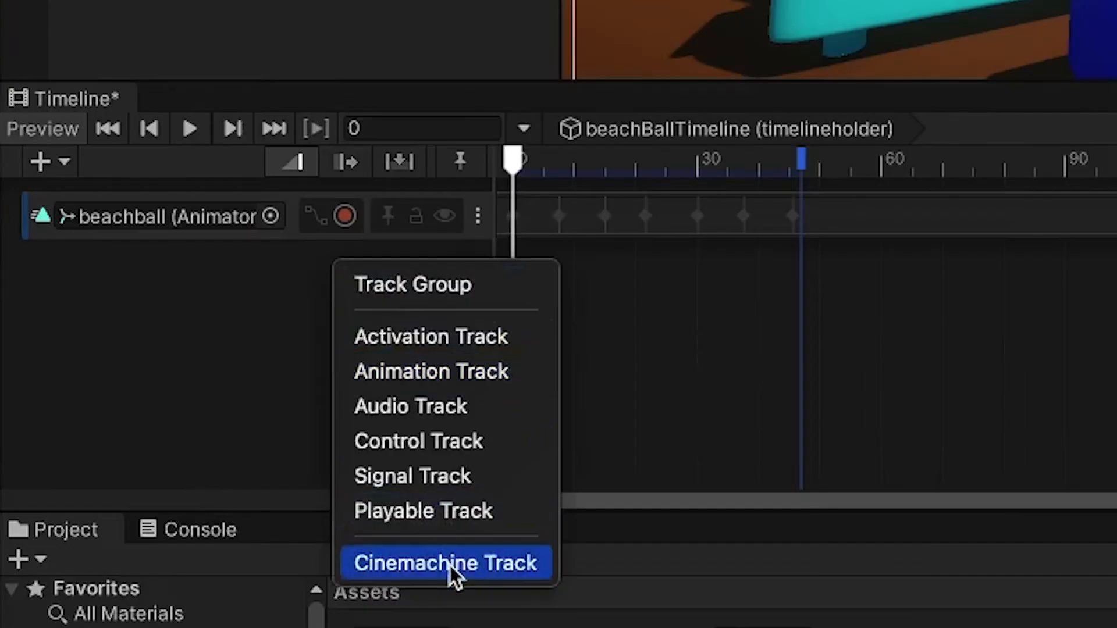
left_click(493, 560)
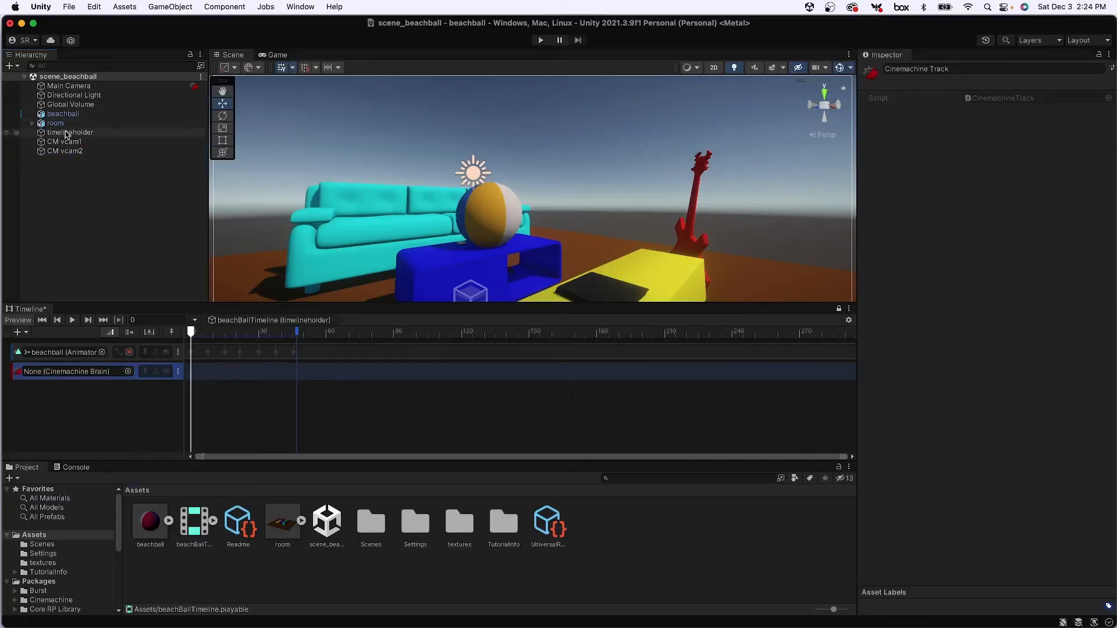
left_click_drag(67, 87, 49, 374)
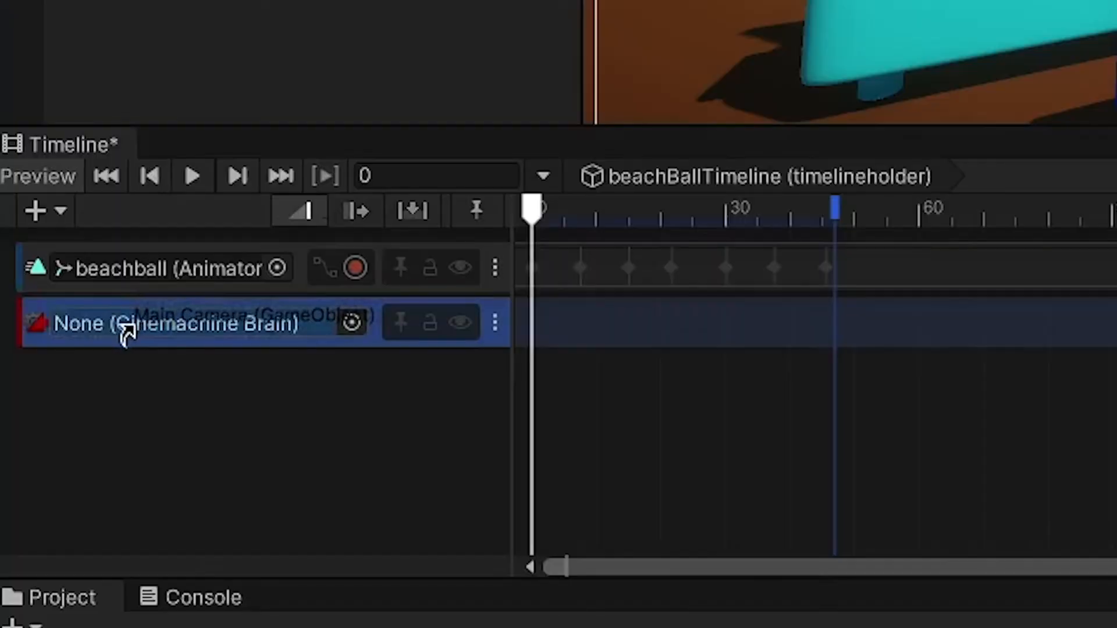
mouse_move(125, 329)
left_mouse_down()
mouse_move(107, 330)
mouse_move(124, 332)
left_mouse_up()
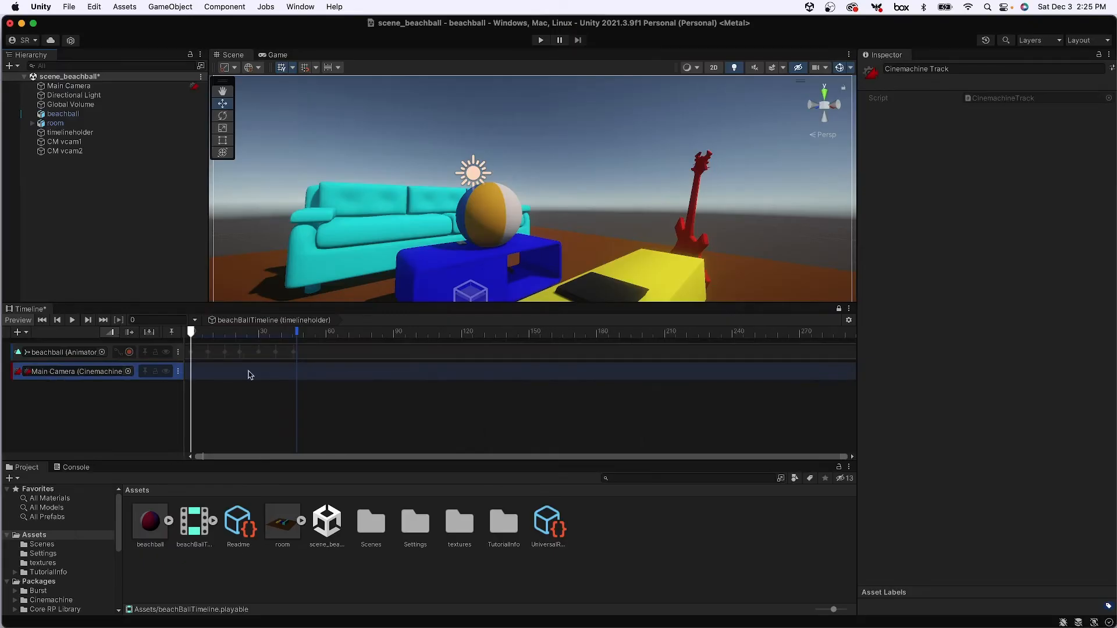
- Place CM vcam1 and CM vcam2 as consecutive shots on the Cinemachine track and scrub to frame 29 in the Game view
left_click_drag(63, 140, 214, 377)
left_click_drag(489, 331, 495, 372)
left_click(278, 55)
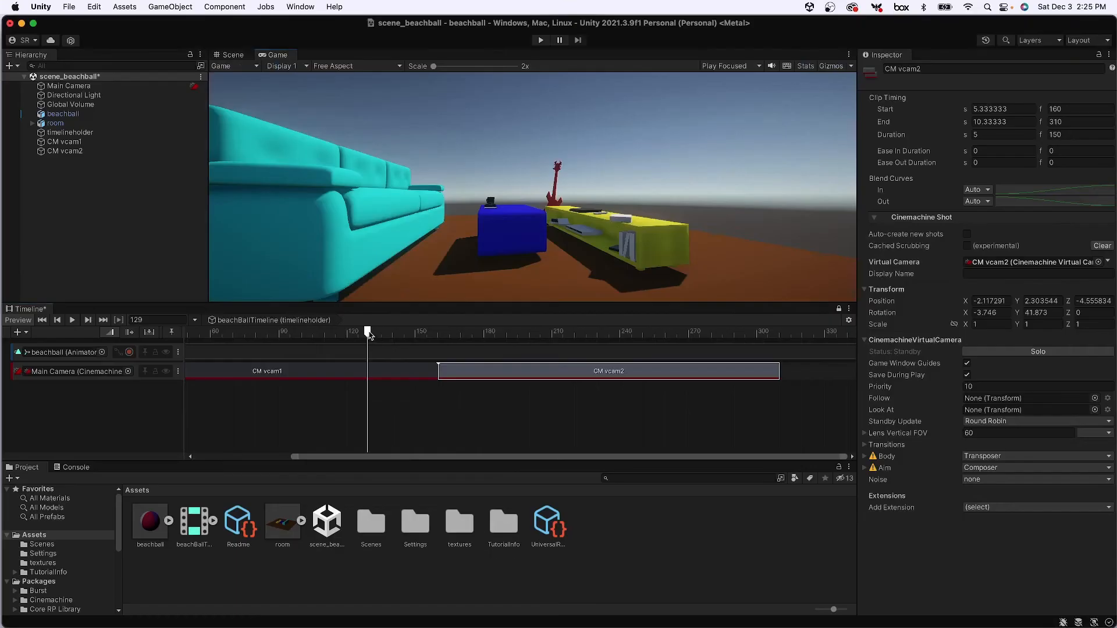
left_click_drag(368, 332, 140, 323)
- Trim the CM vcam1 shot to span frames 0 to 24 and move the CM vcam2 shot to start at frame 24
left_click(429, 375)
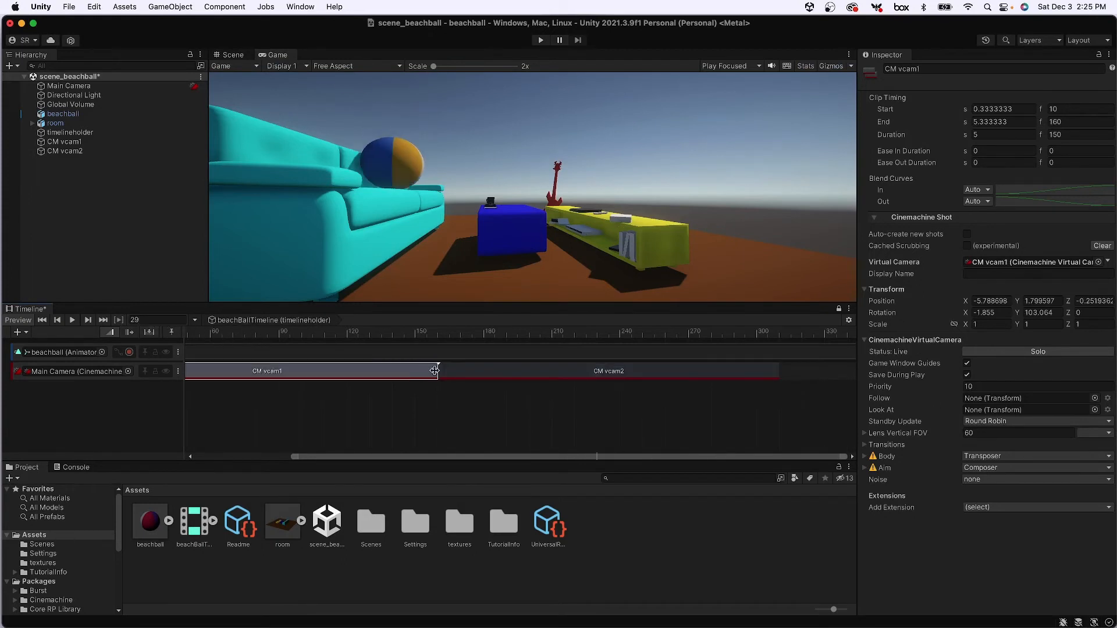
left_click_drag(434, 370, 350, 374)
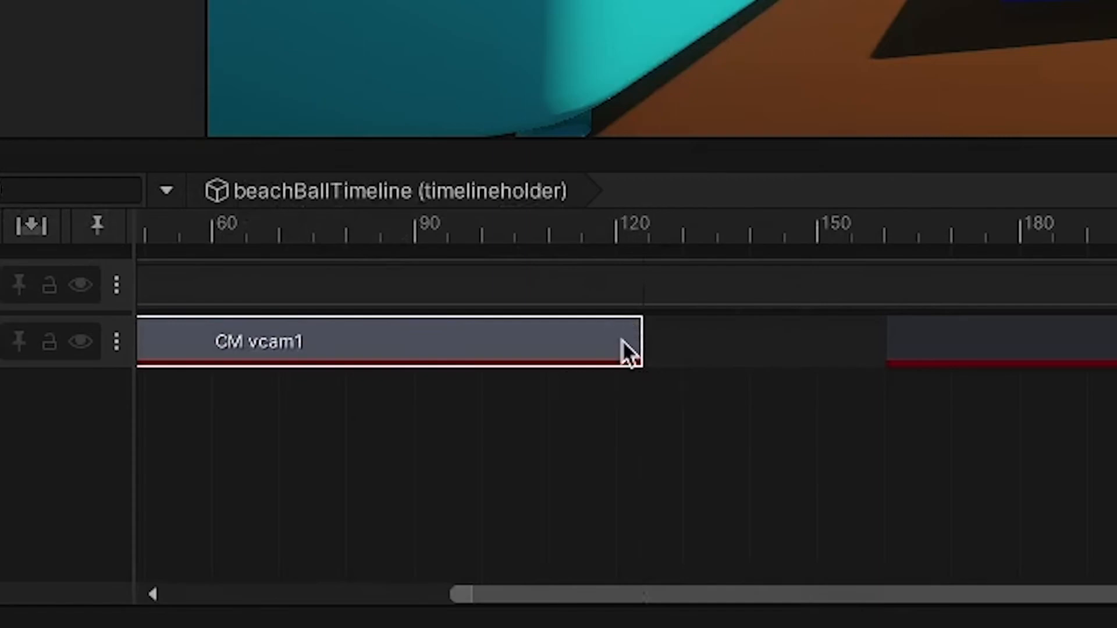
left_click_drag(625, 351, 204, 328)
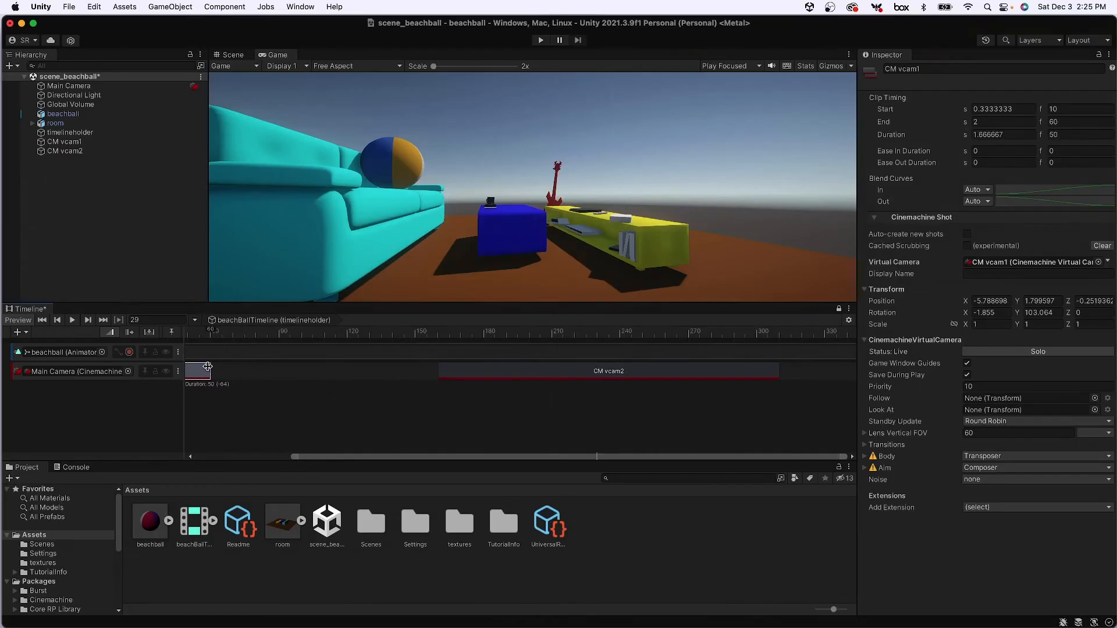
left_click_drag(208, 366, 208, 367)
left_click_drag(495, 371, 274, 380)
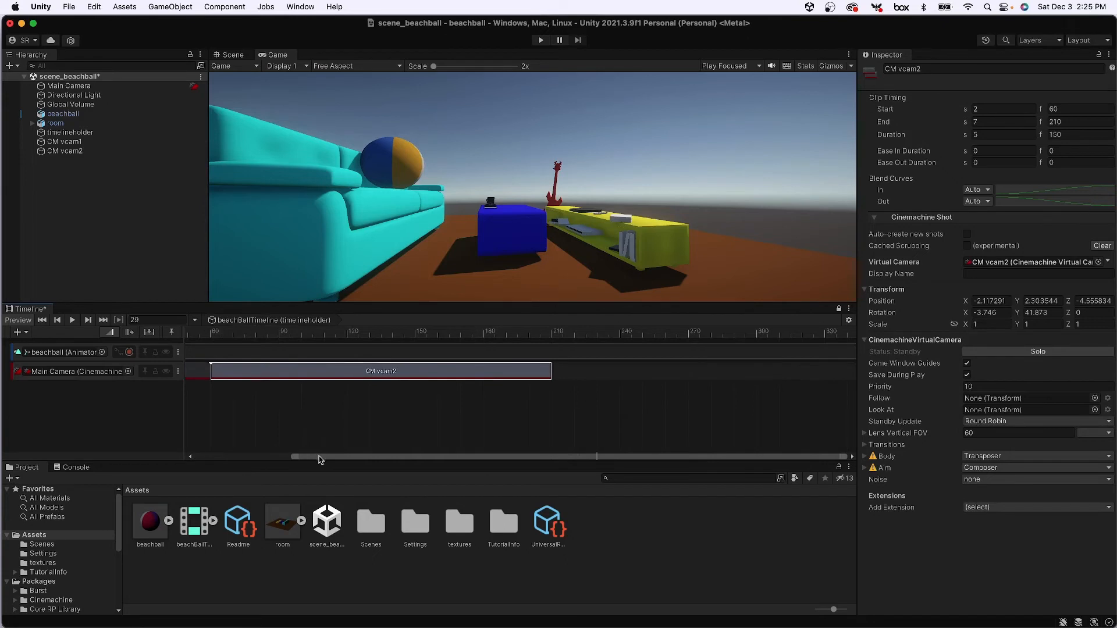
left_click_drag(319, 460, 204, 452)
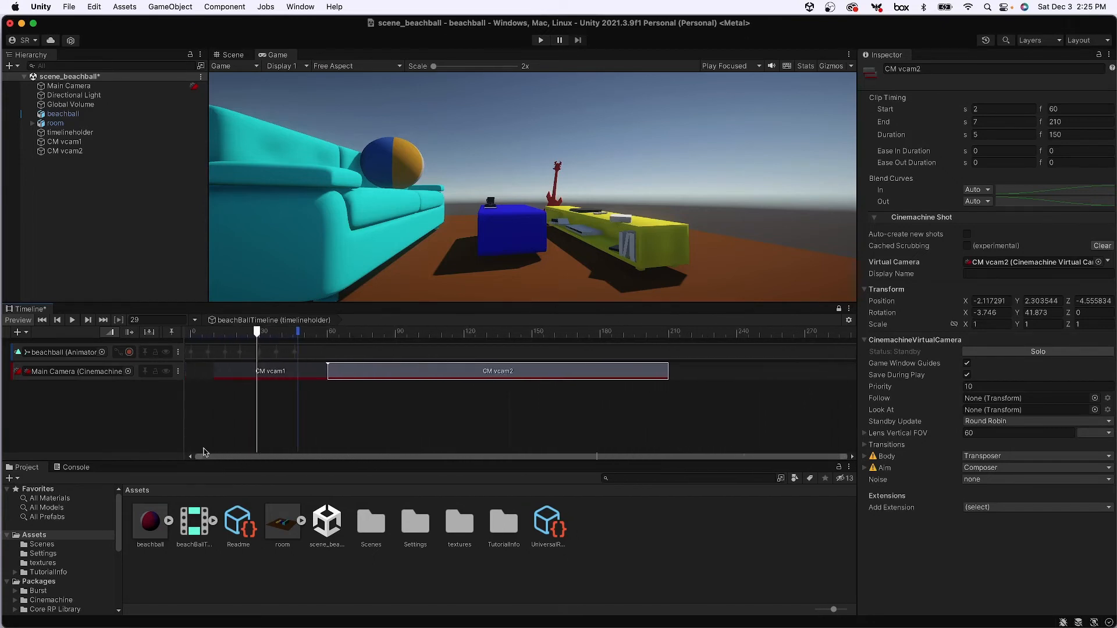
left_click_drag(216, 373, 191, 372)
left_click(224, 374)
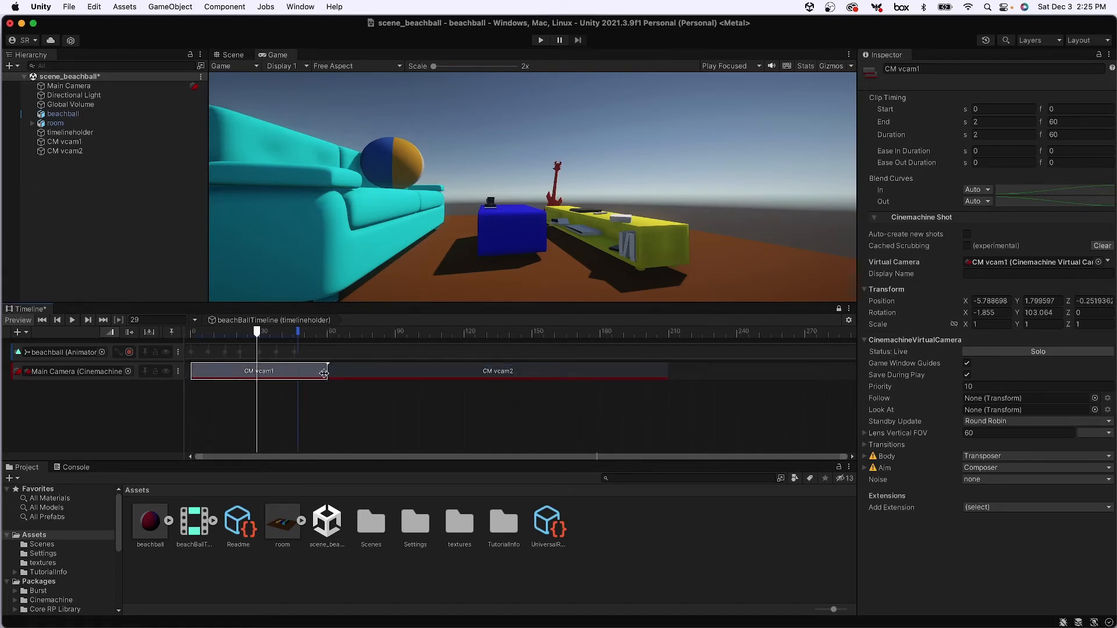
left_click_drag(324, 373, 246, 373)
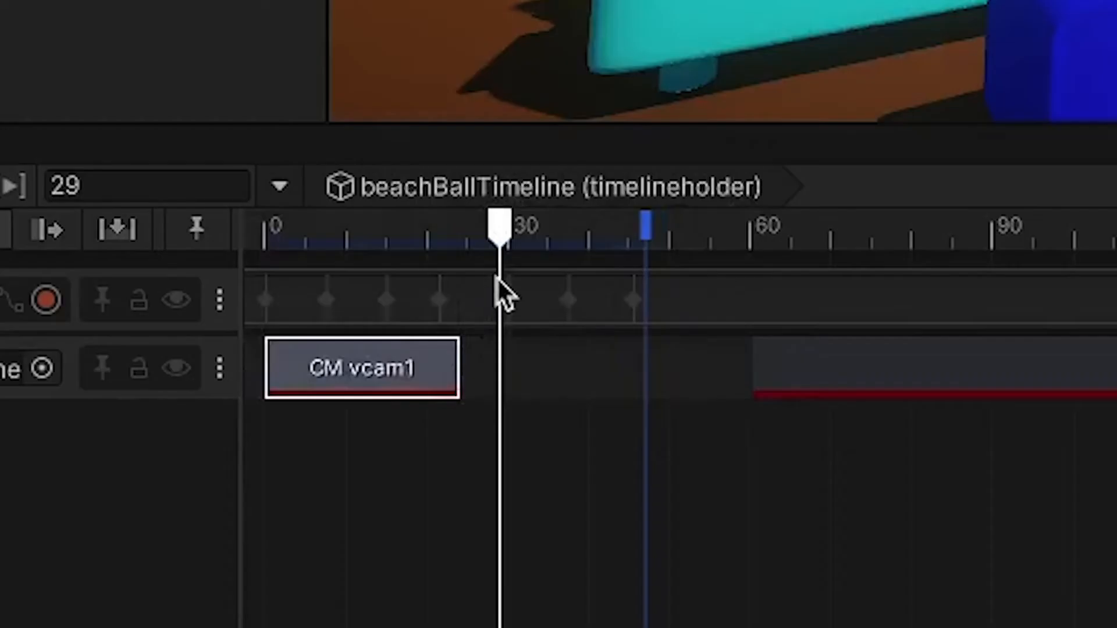
left_click_drag(950, 392, 657, 388)
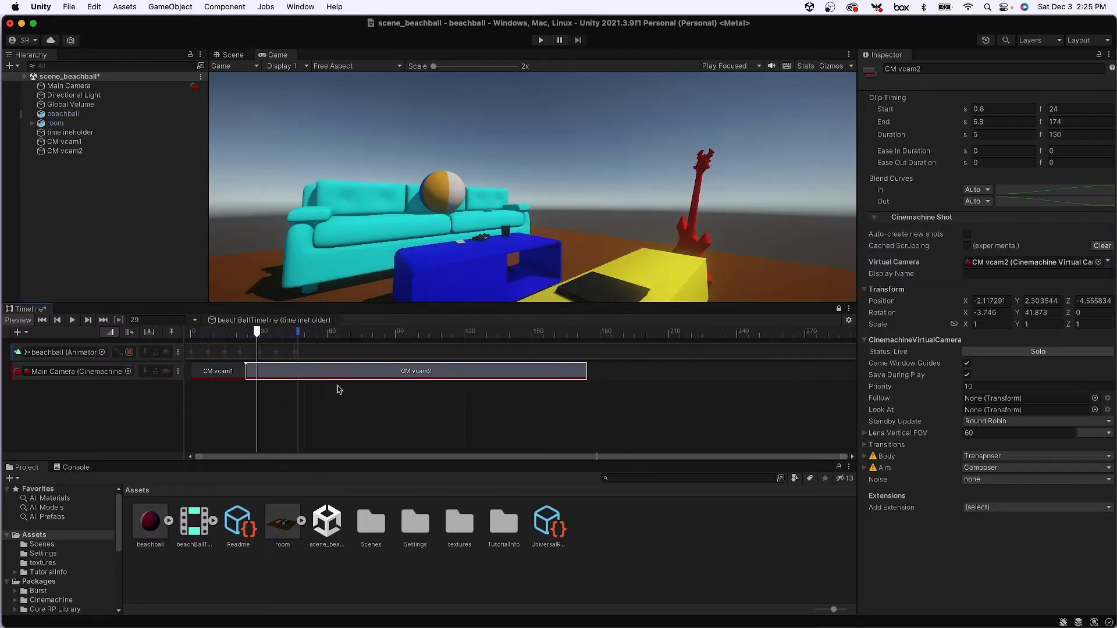
- Enlarge the Timeline panel and preview the CM vcam1 shot by scrubbing to frame 19
scroll(340, 389, "up", 5)
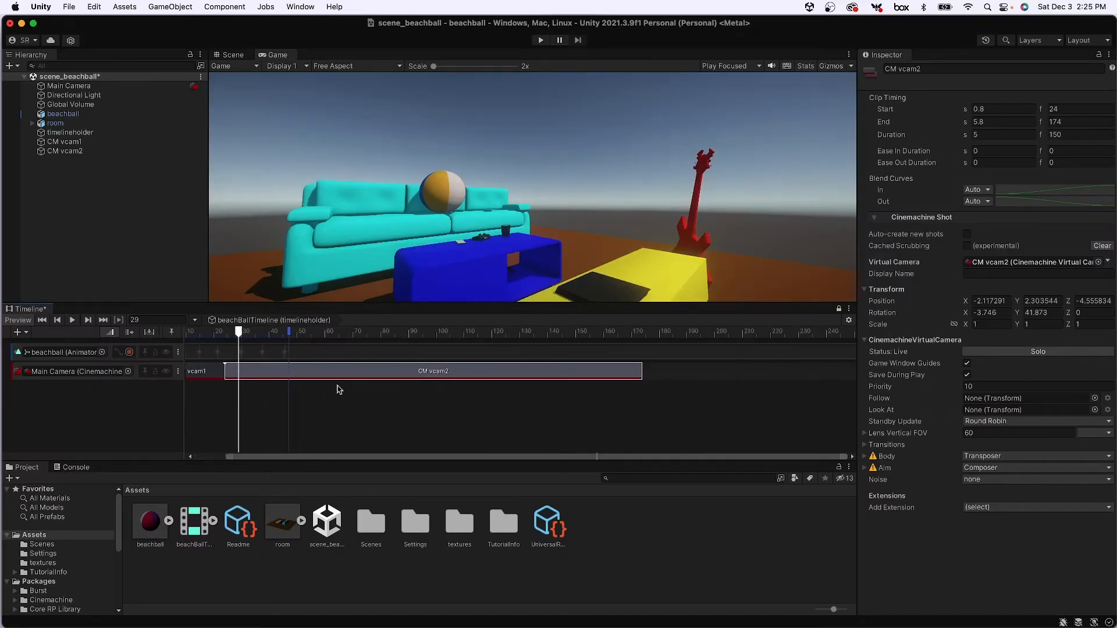
scroll(339, 390, "up", 8)
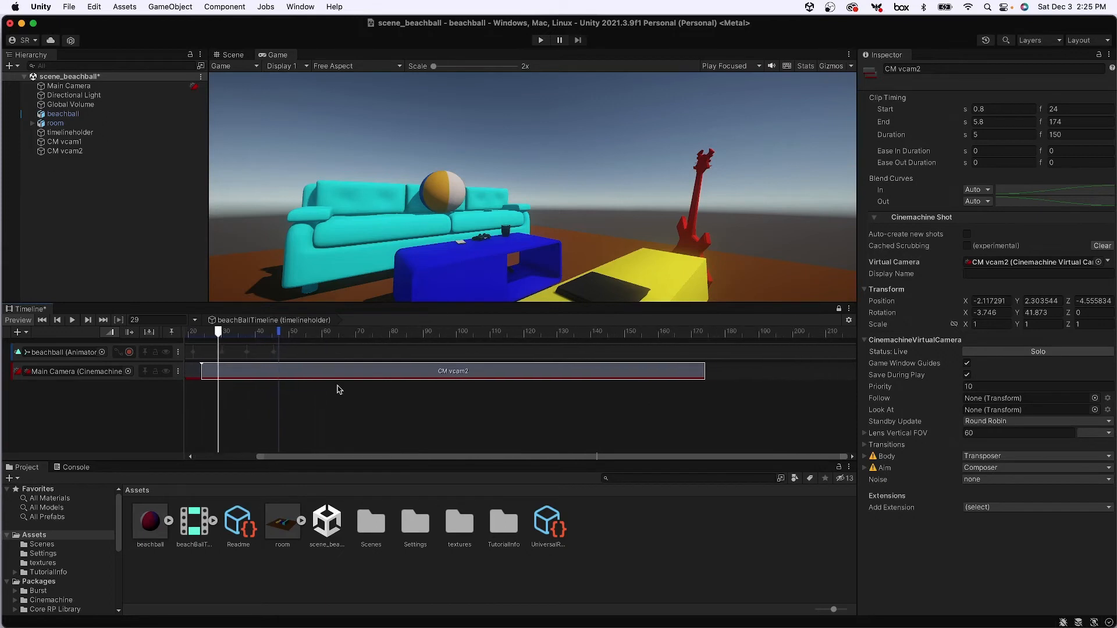
scroll(353, 423, "down", 4)
scroll(354, 423, "up", 4)
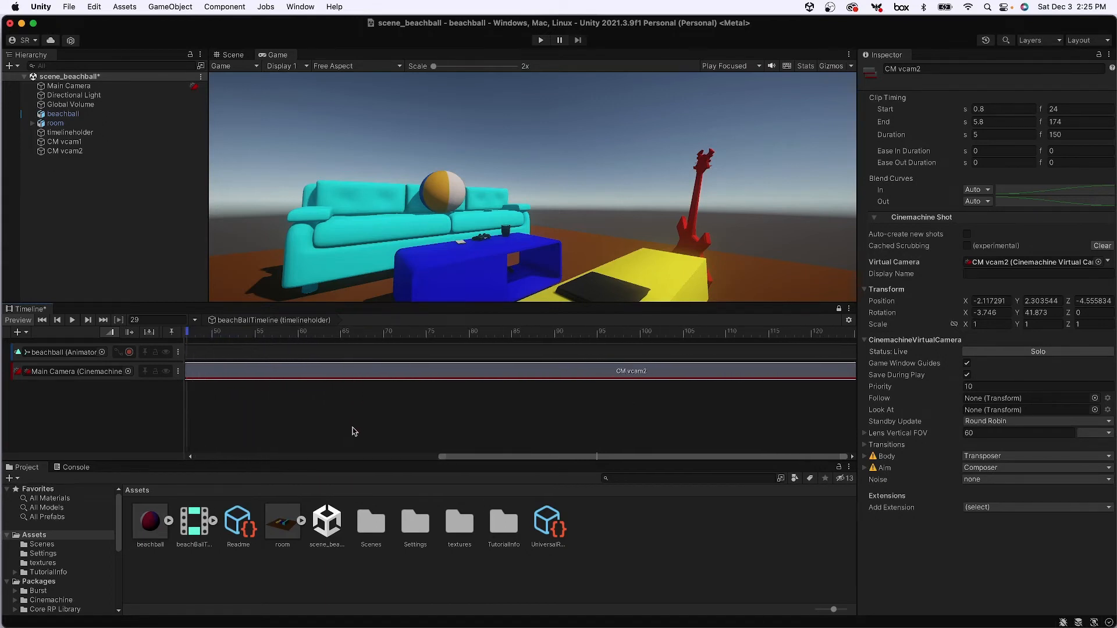
scroll(351, 426, "down", 1)
left_click_drag(439, 462, 244, 492)
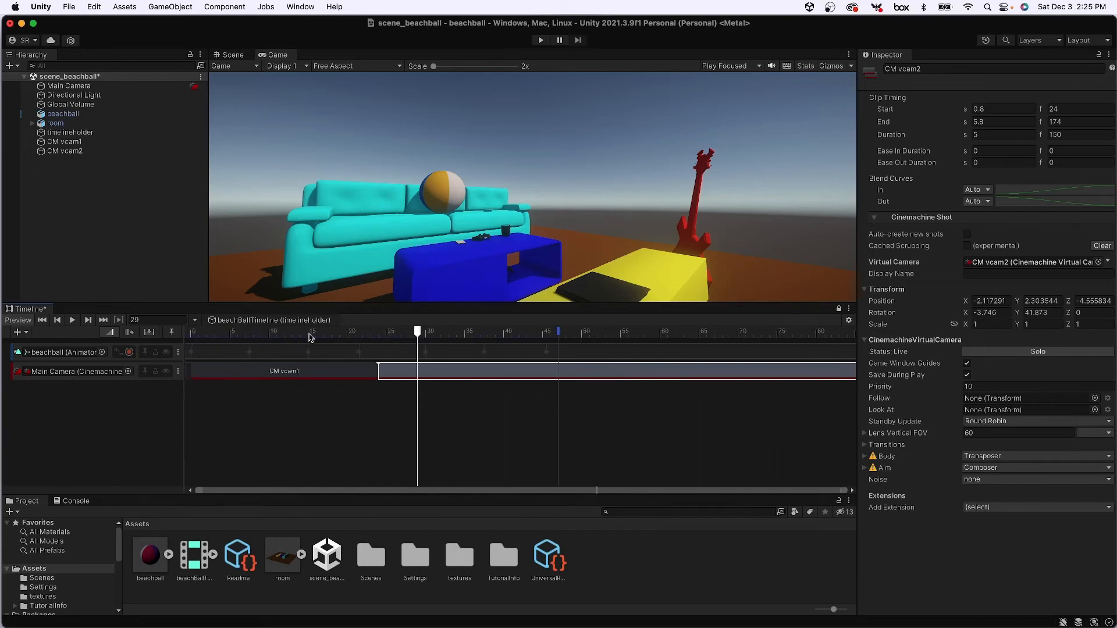
left_click_drag(310, 337, 342, 357)
left_click(320, 375)
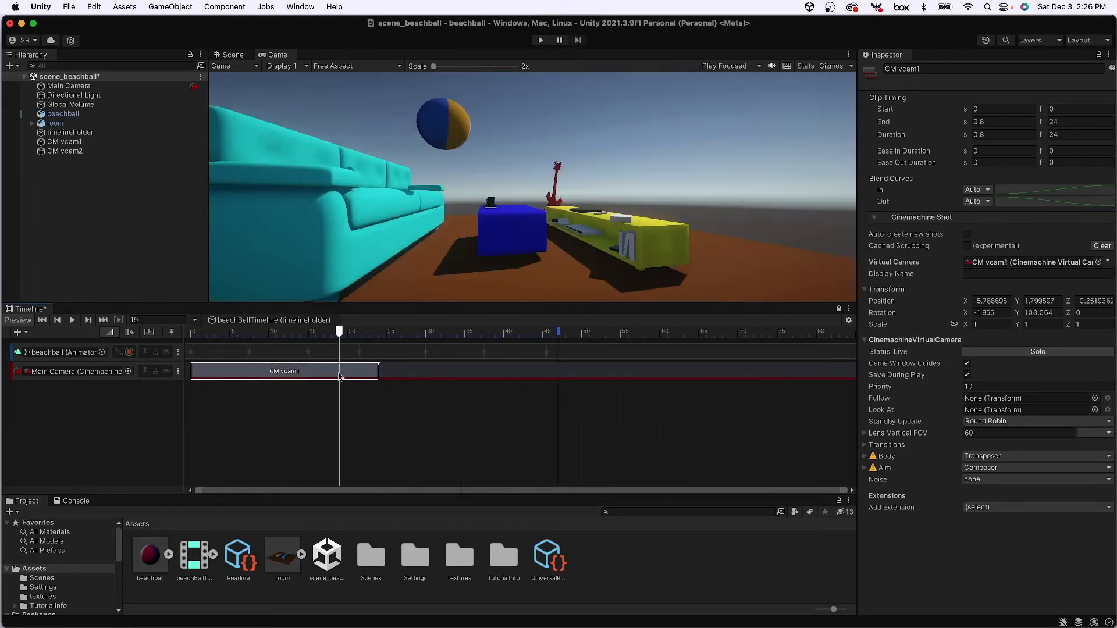
- Shorten the CM vcam2 shot to end at frame 47, in line with the timeline's end marker
left_click(433, 375)
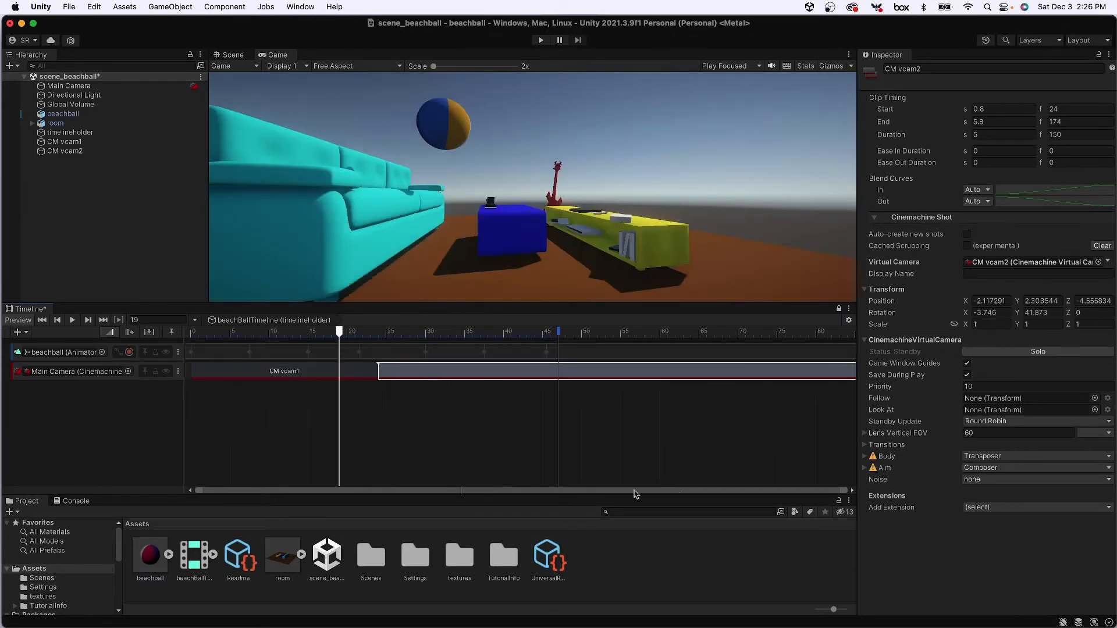
scroll(704, 401, "down", 3)
scroll(669, 394, "down", 3)
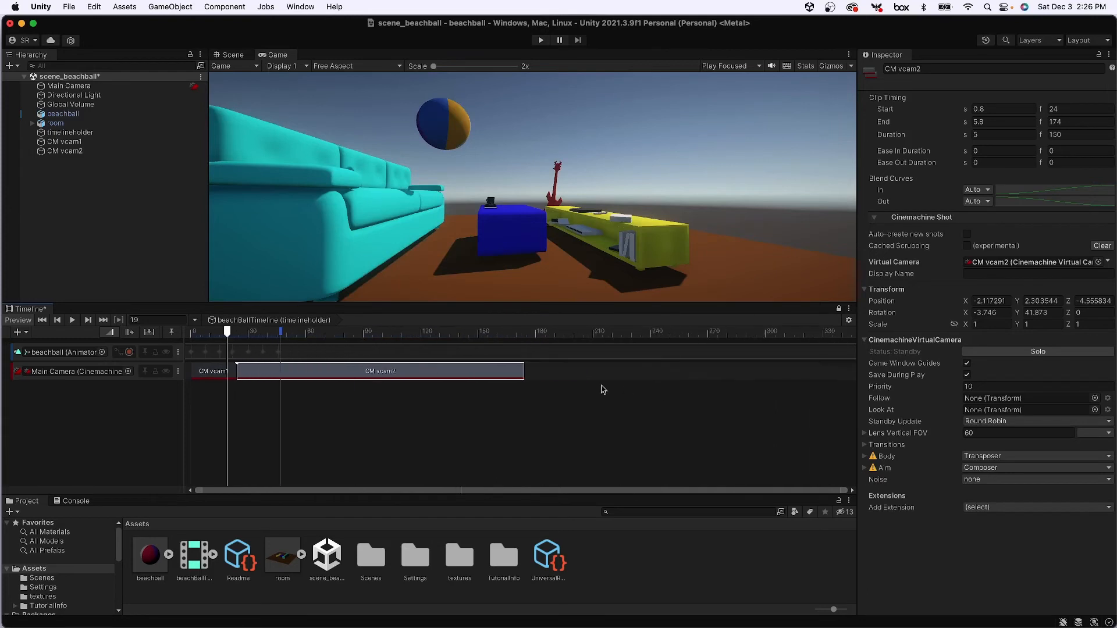
left_click_drag(523, 371, 283, 371)
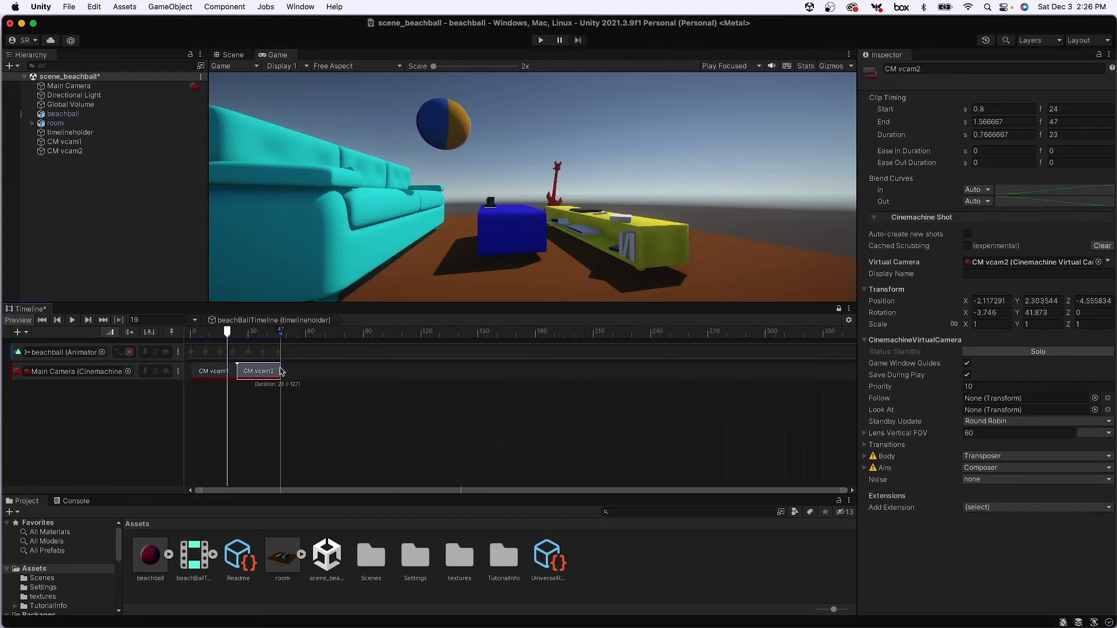
- Scrub the timeline back and forth across the cut between the CM vcam1 and CM vcam2 shots
scroll(345, 396, "up", 5)
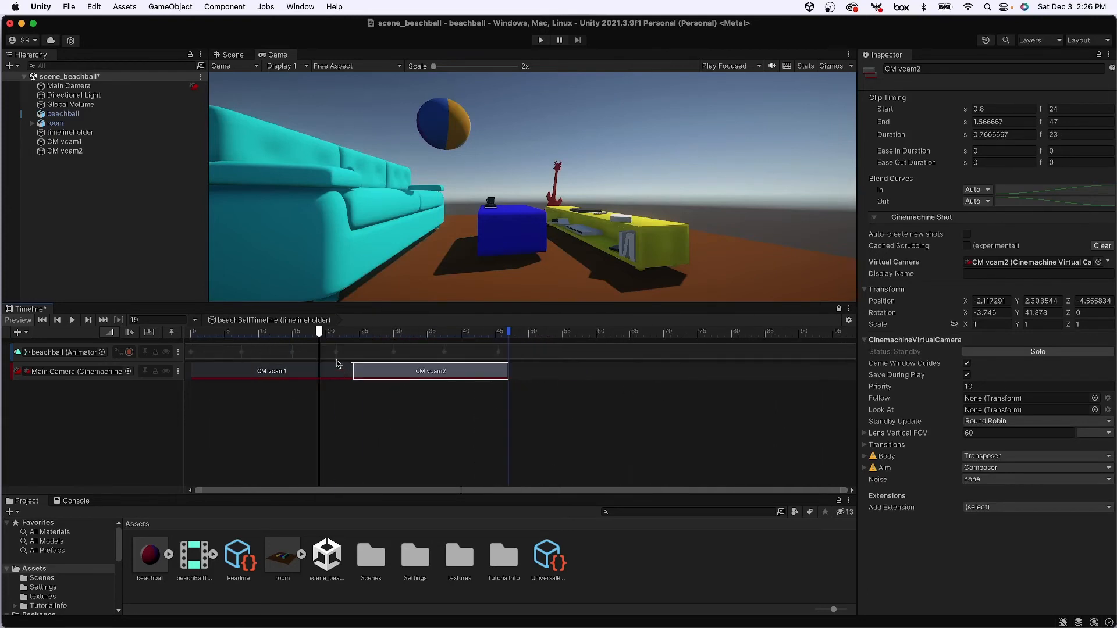
left_click_drag(324, 333, 461, 349)
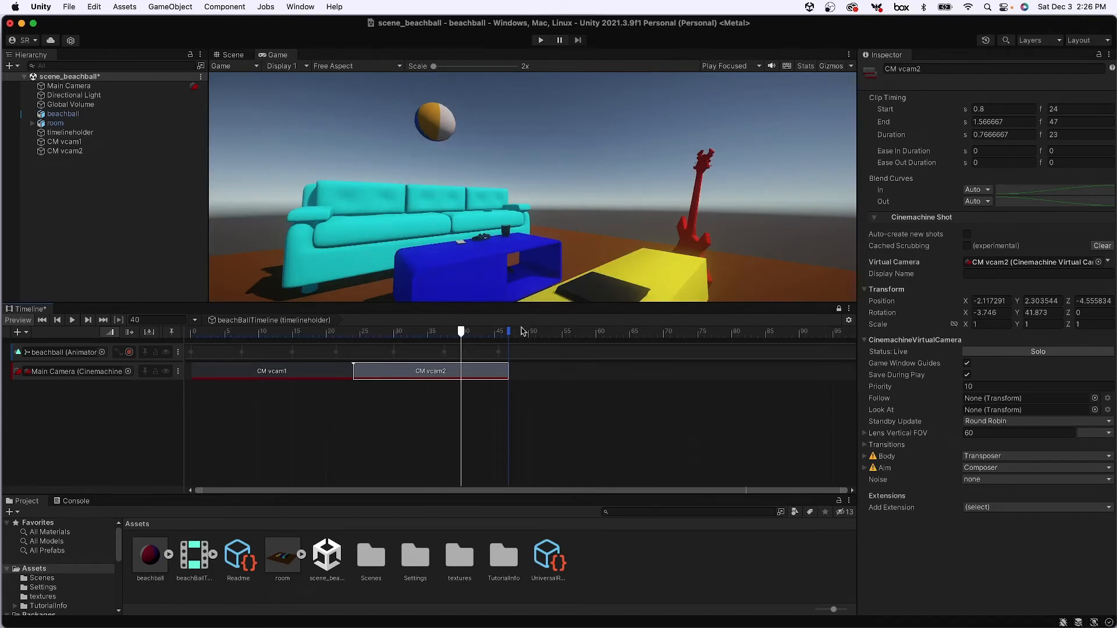
left_click_drag(522, 333, 334, 363)
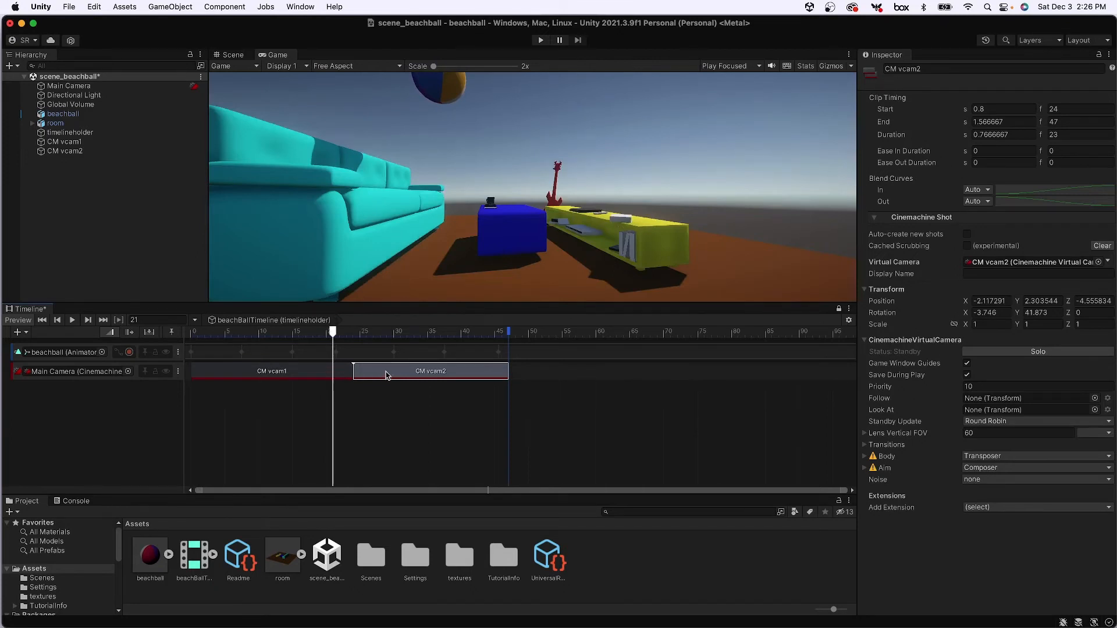
- Move the CM vcam2 shot back to start at frame 20, overlapping CM vcam1 to create a blend, and scrub forward to frame 42
mouse_move(385, 372)
left_mouse_down()
mouse_move(402, 374)
mouse_move(390, 373)
left_mouse_up()
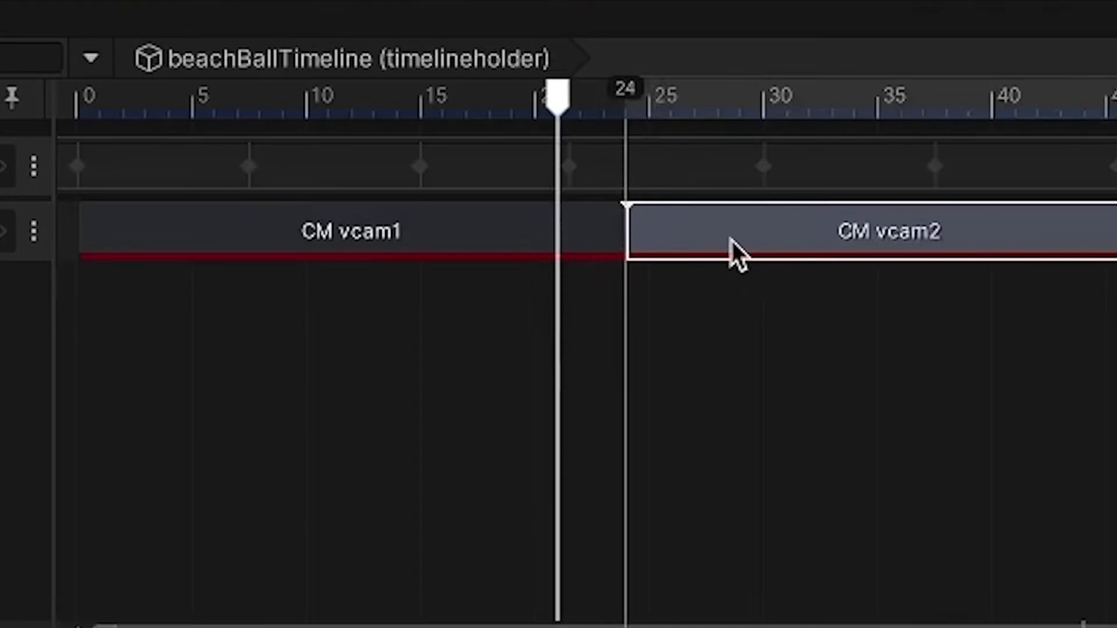
left_click_drag(733, 252, 643, 302)
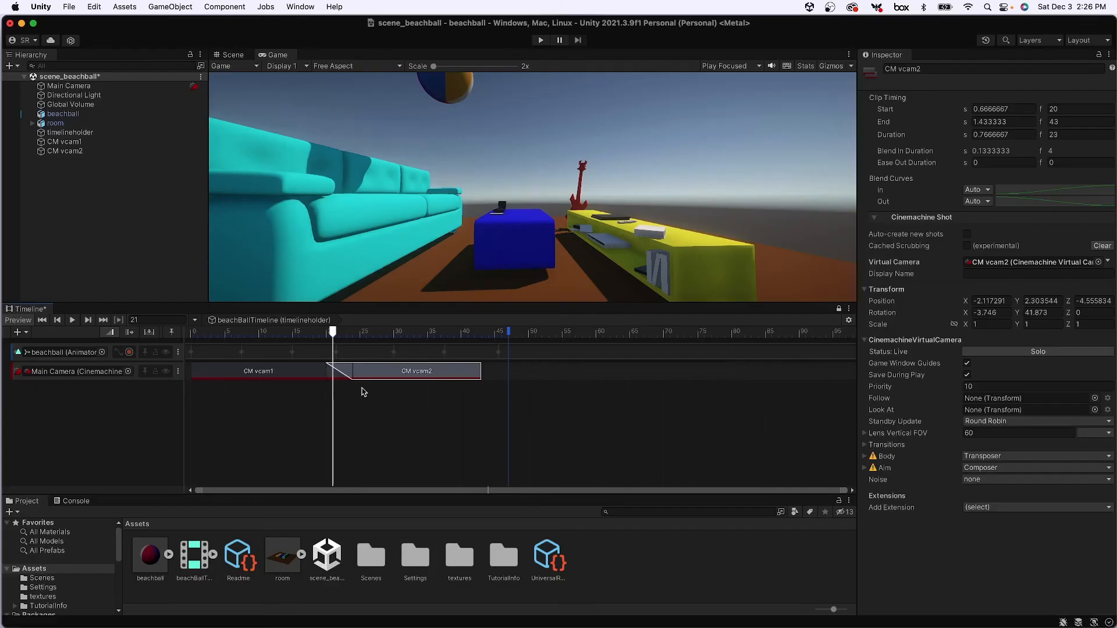
left_click_drag(333, 337, 474, 377)
- Duplicate the CM vcam2 virtual camera and rename the copy CM vcam3
left_click(73, 151)
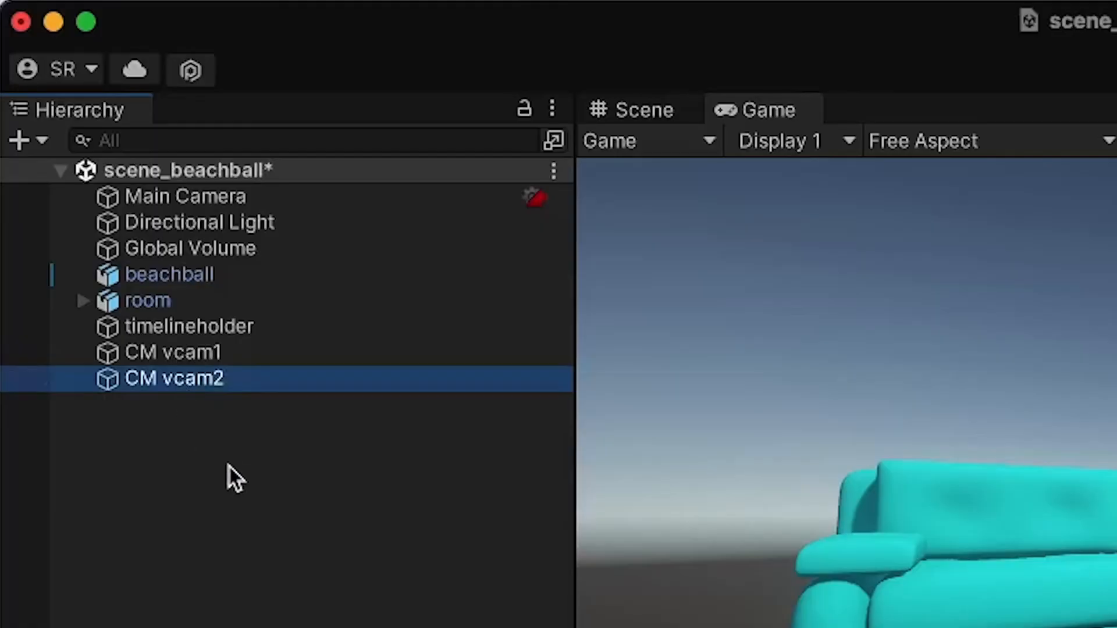
key("super+d")
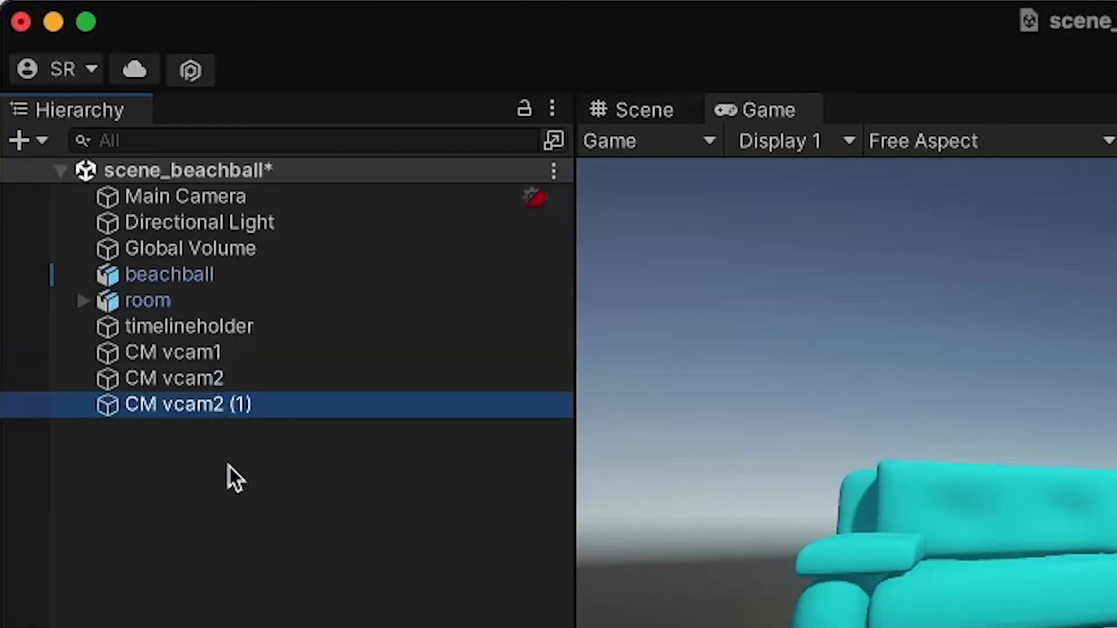
left_click(220, 410)
left_click(217, 406)
left_click_drag(226, 406, 269, 404)
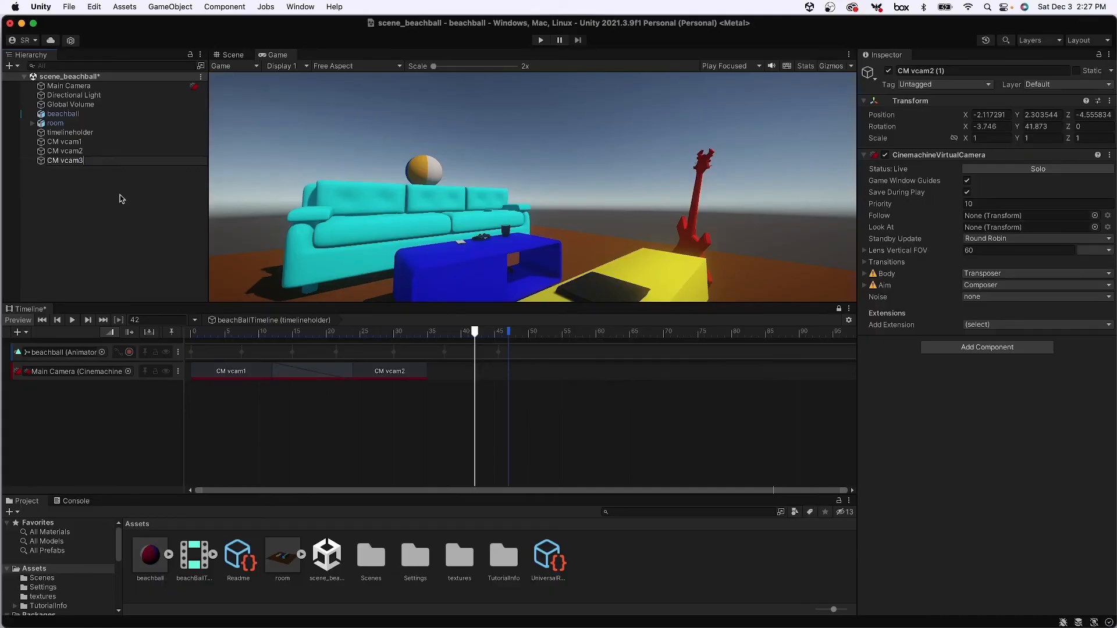
key("Return")
- Orbit the Scene view to a more frontal view of the sofa across the yellow table for CM vcam3
left_click(477, 178)
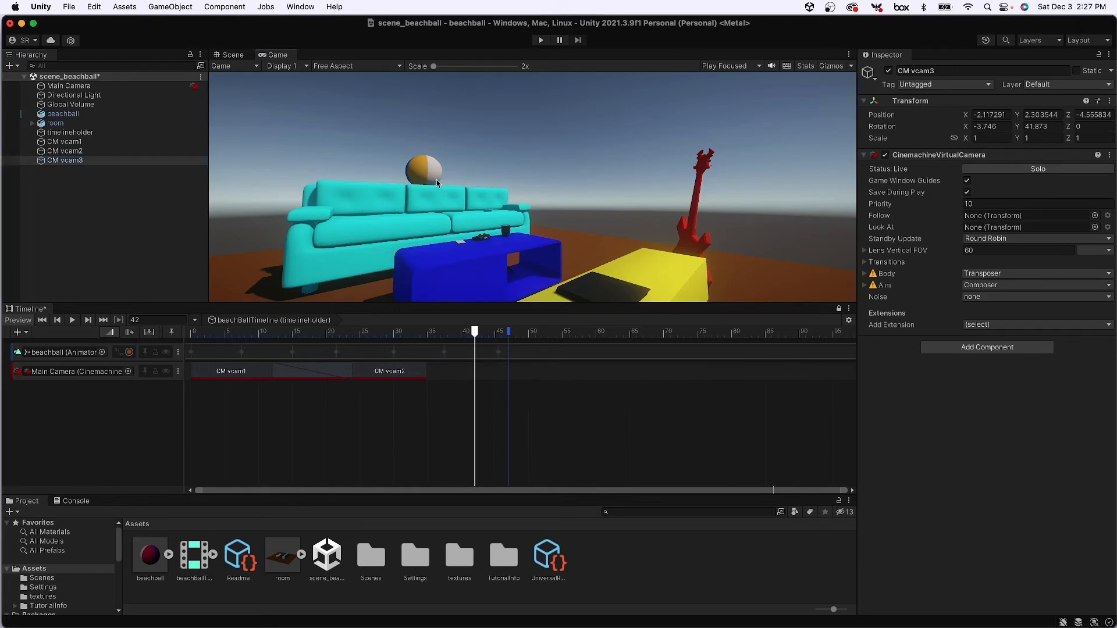
left_click(231, 55)
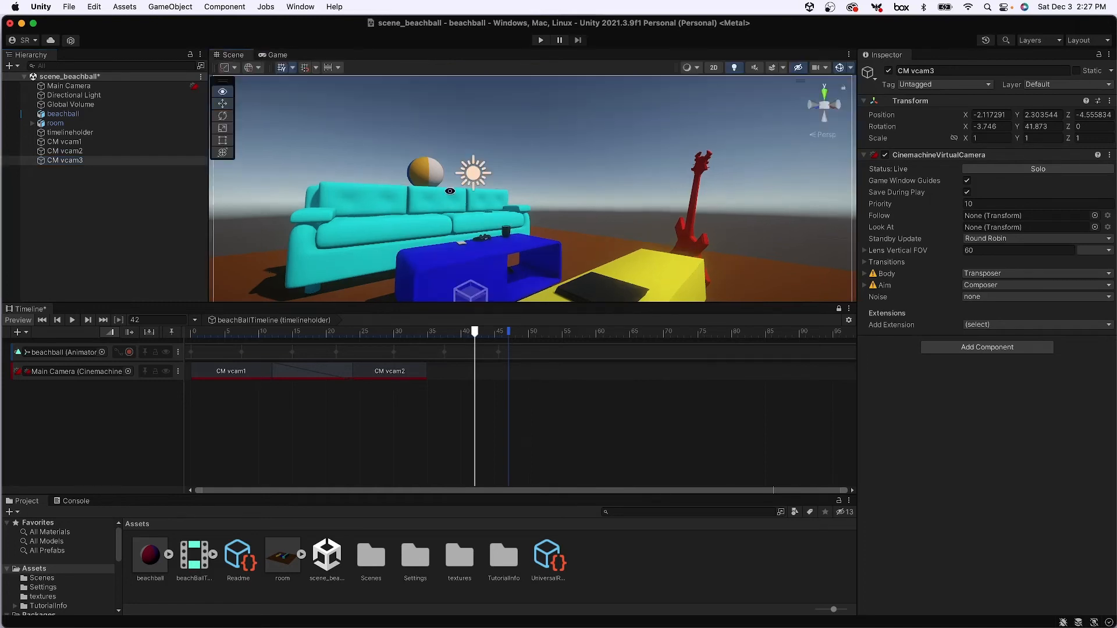
left_click_drag(450, 190, 440, 215, "alt")
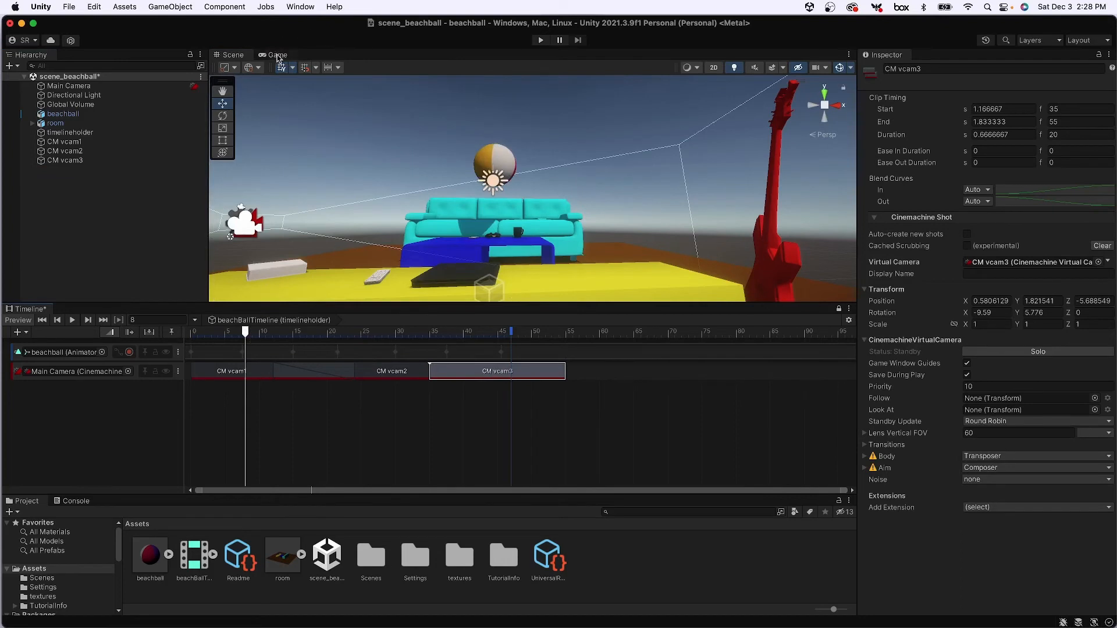
- Move the CM vcam3 shot to start at frame 33, blending with CM vcam2, and scrub through the shots to frame 42 in the Game view
left_click(278, 55)
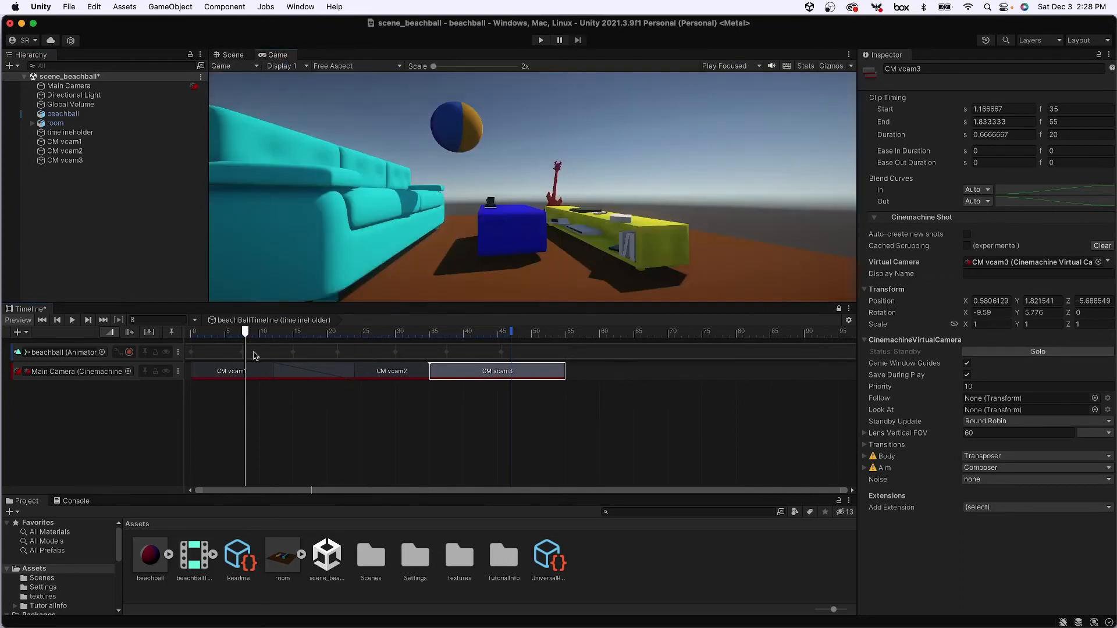
left_click_drag(245, 336, 350, 350)
left_click_drag(279, 345, 452, 370)
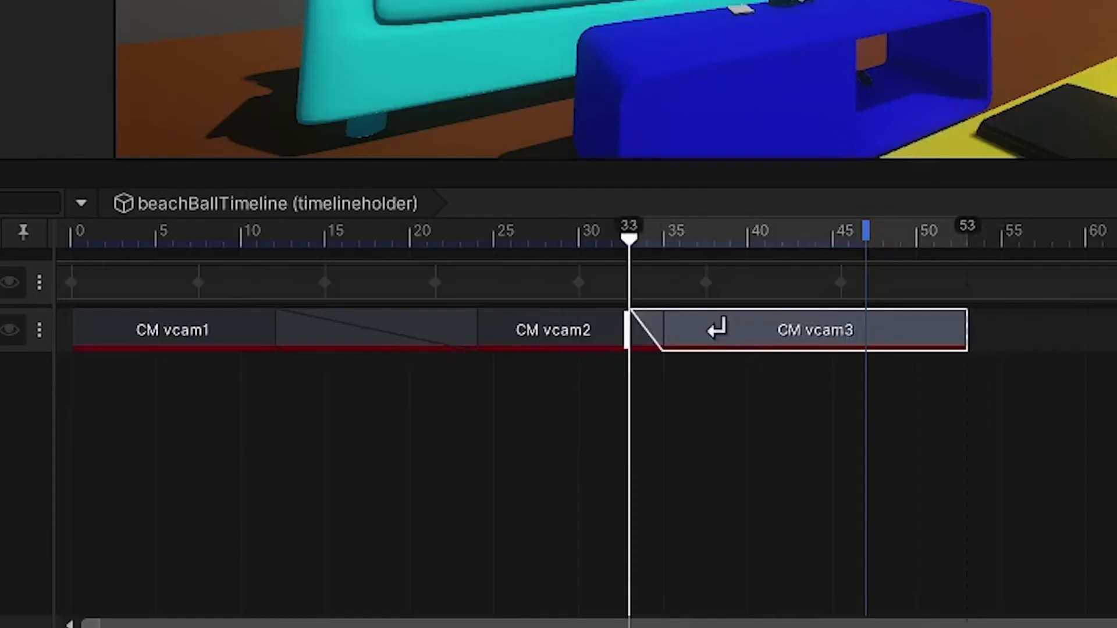
left_click_drag(716, 329, 717, 328)
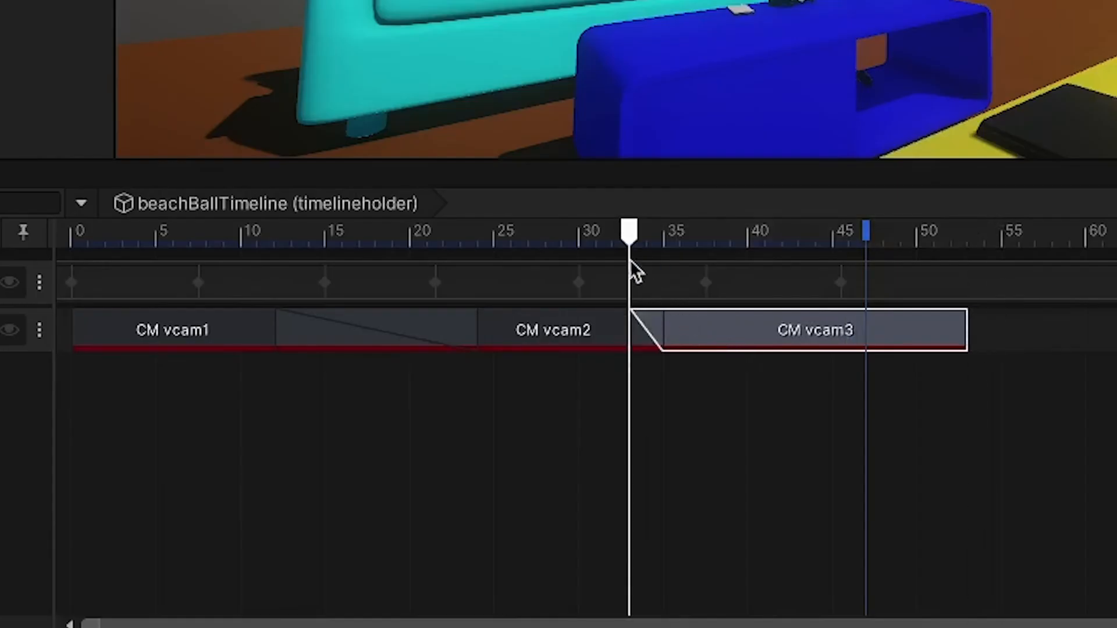
left_click_drag(631, 244, 140, 243)
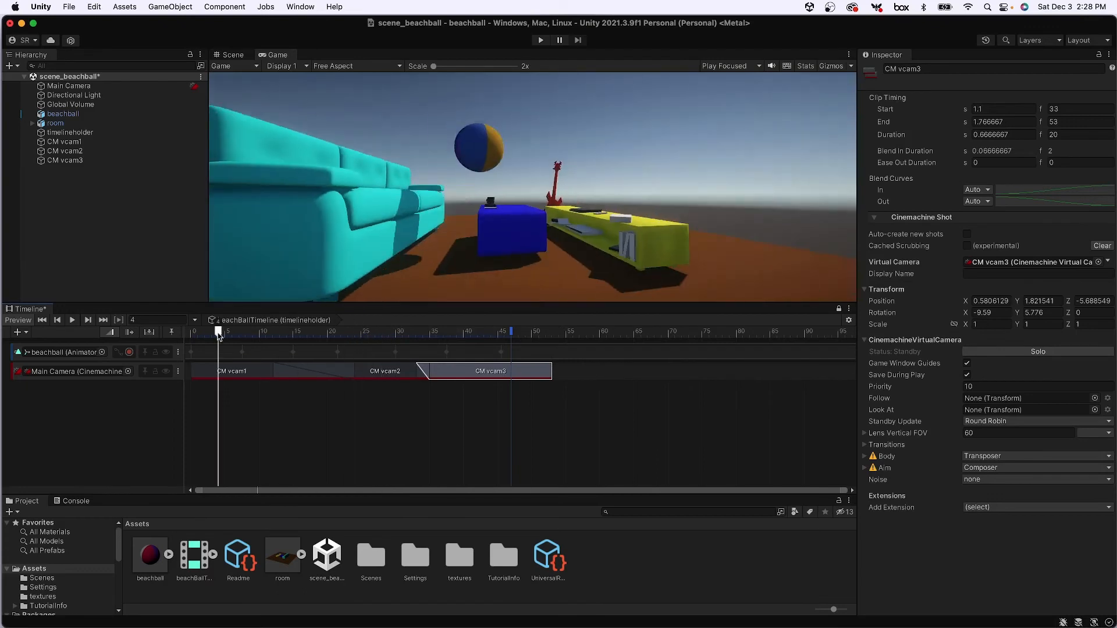
left_click_drag(219, 337, 479, 374)
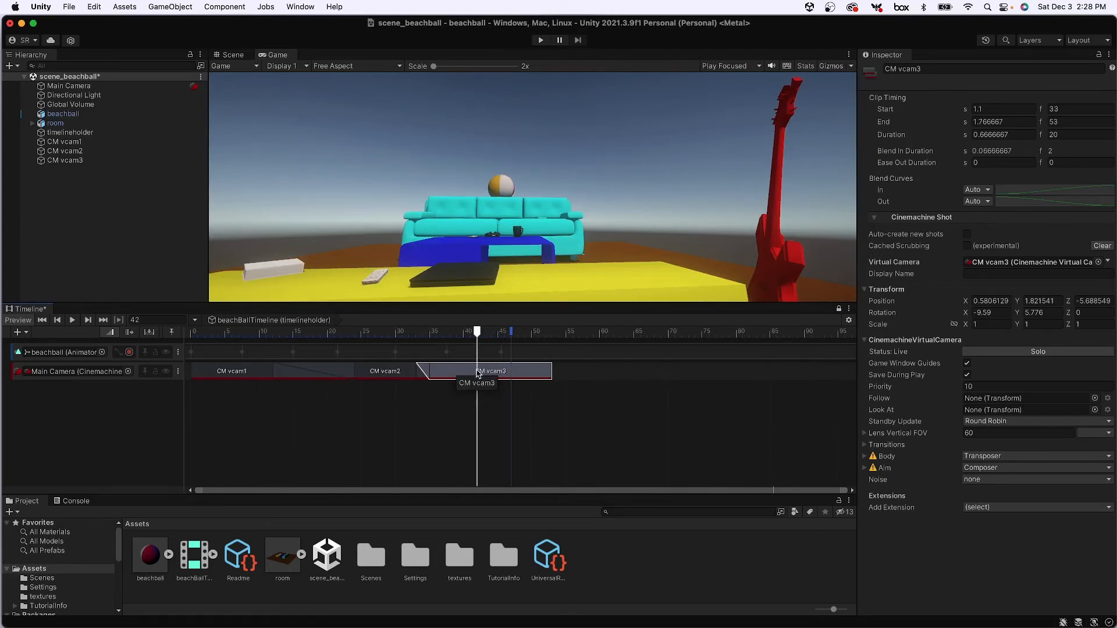
- Try a Lens Vertical FOV of 10 on CM vcam3 and settle on 30
left_click(65, 161)
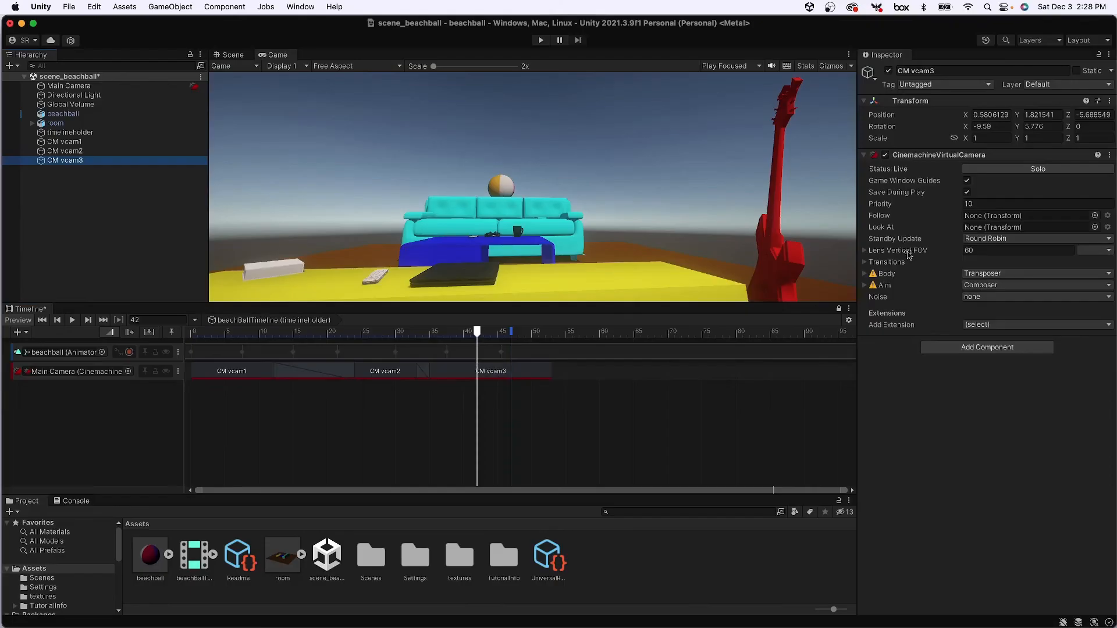
left_click_drag(989, 252, 945, 253)
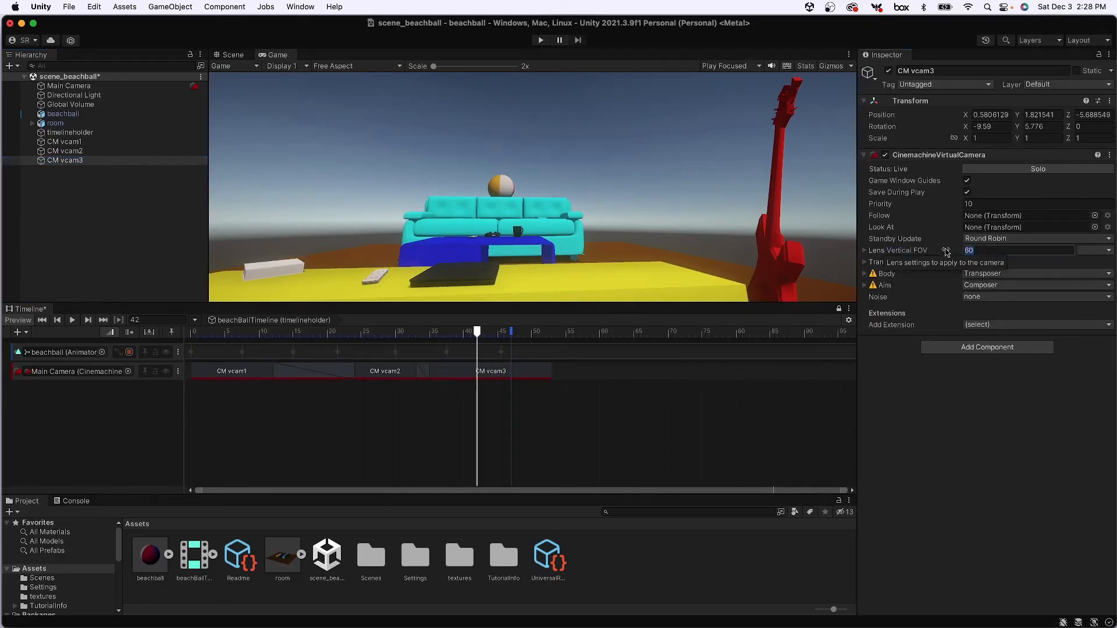
type("10")
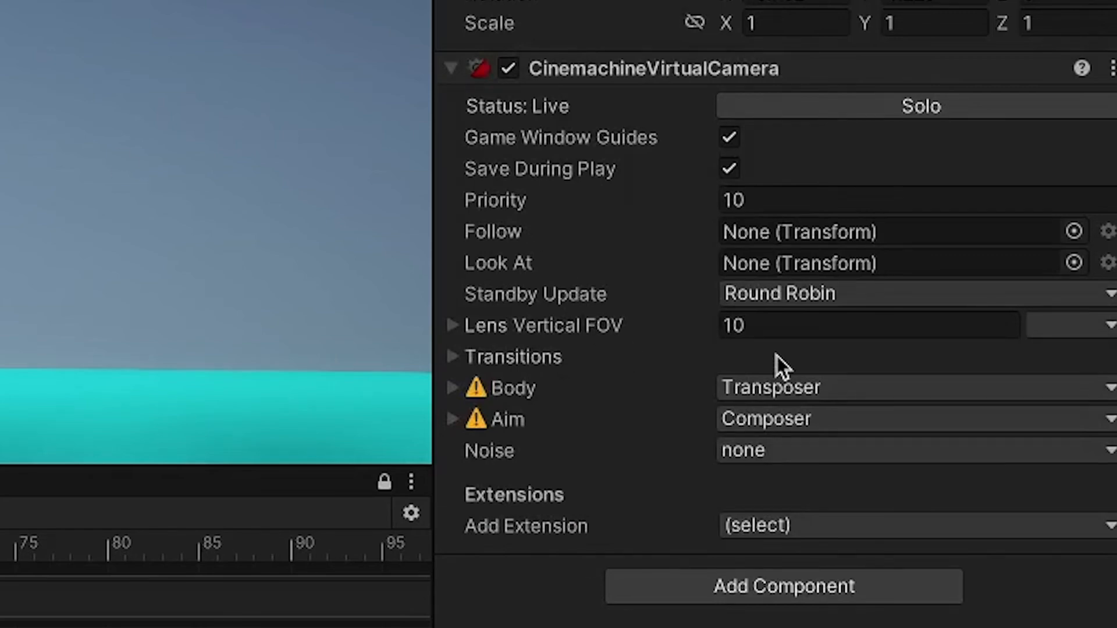
left_click(783, 326)
type("30")
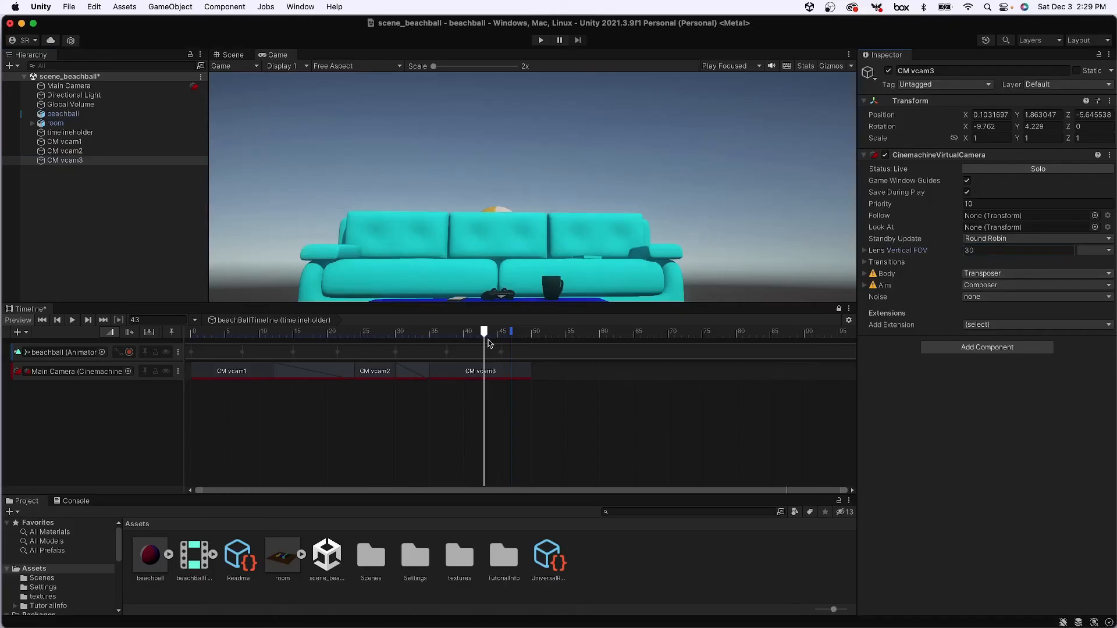
- Save the scene and preview the camera shots by scrubbing the timeline, ending at frame 40
left_click_drag(484, 331, 504, 366)
key("super+s")
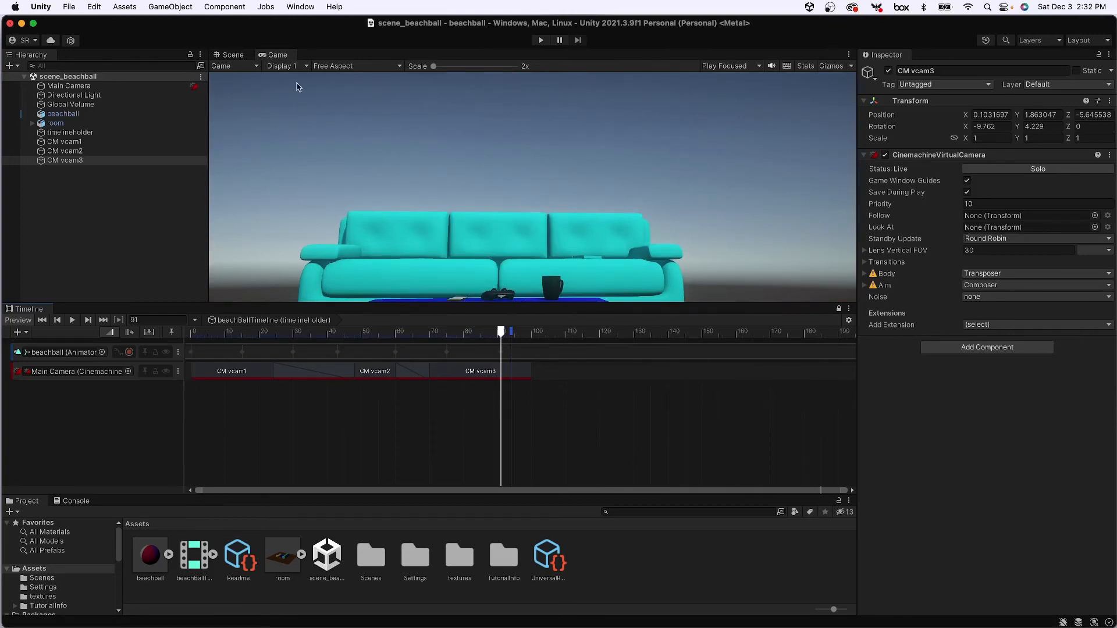
left_click_drag(501, 331, 347, 331)
- Search the Unity Registry packages for "record" and install the Recorder package
left_click(300, 6)
left_click(317, 165)
left_click(322, 149)
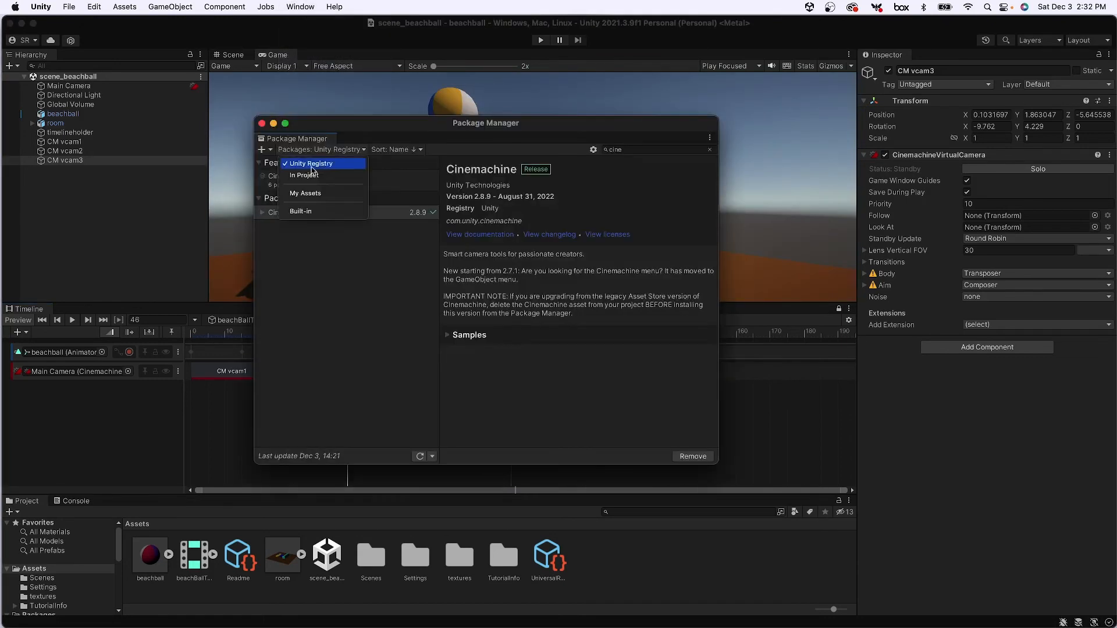
left_click(349, 165)
left_click(659, 147)
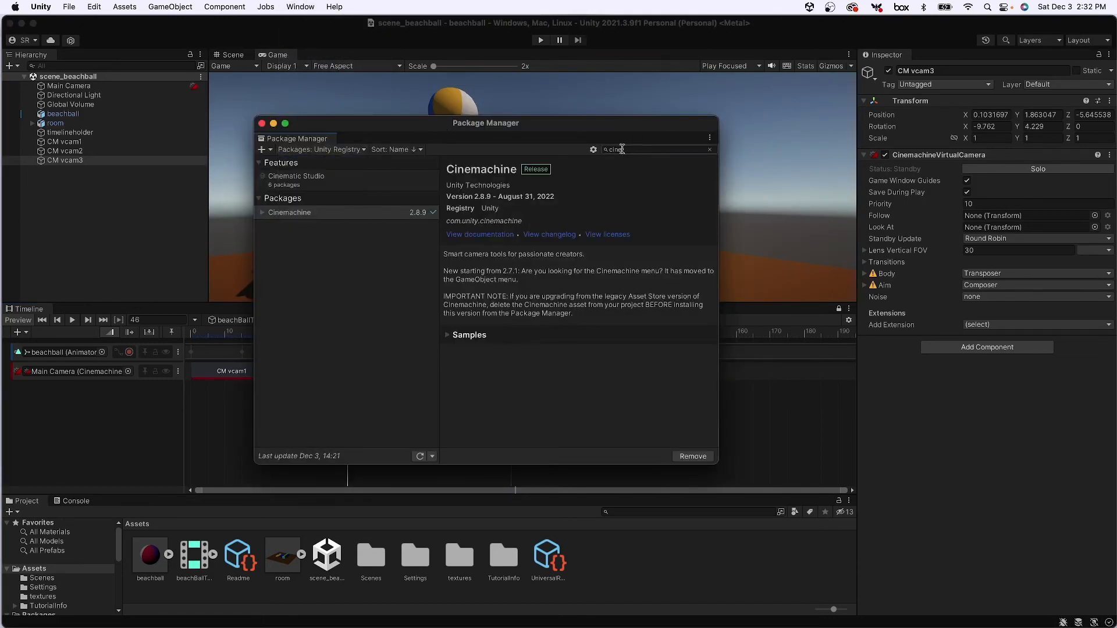
type("record")
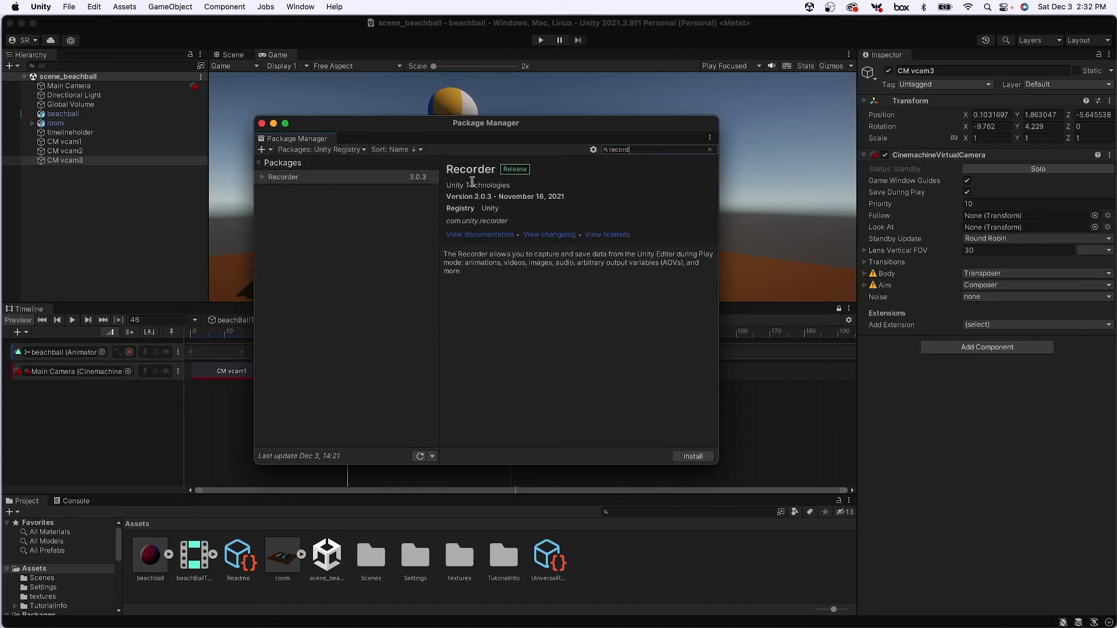
left_click(694, 456)
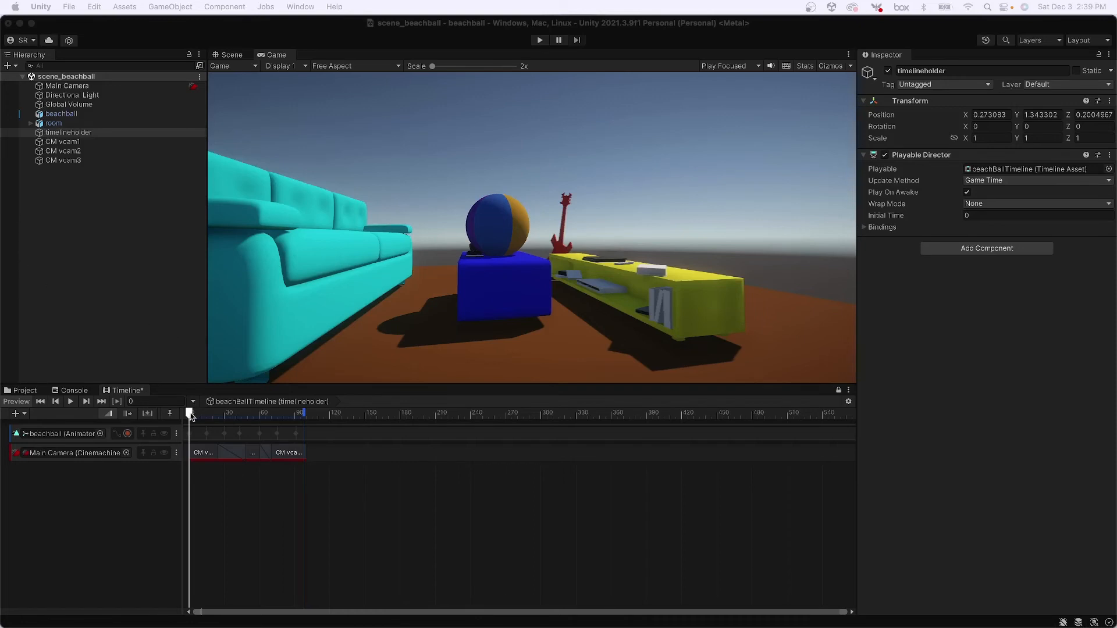
- Scrub the timeline to frame 56, open the Recorder window and add an Image Sequence recorder
left_click_drag(195, 413, 254, 420)
left_click(301, 6)
mouse_move(319, 244)
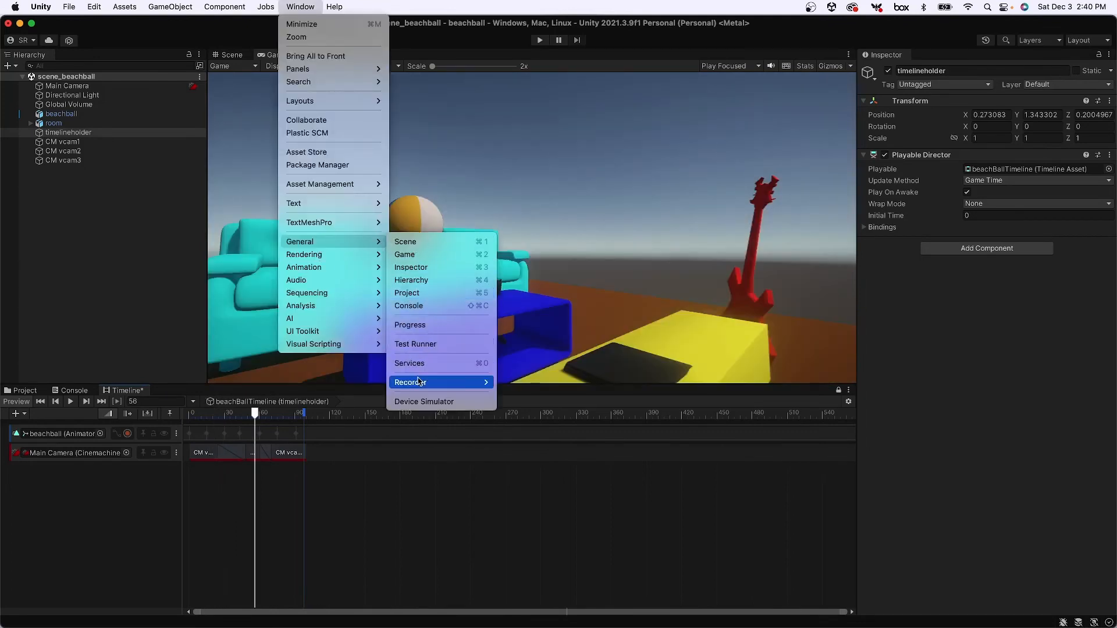
mouse_move(435, 383)
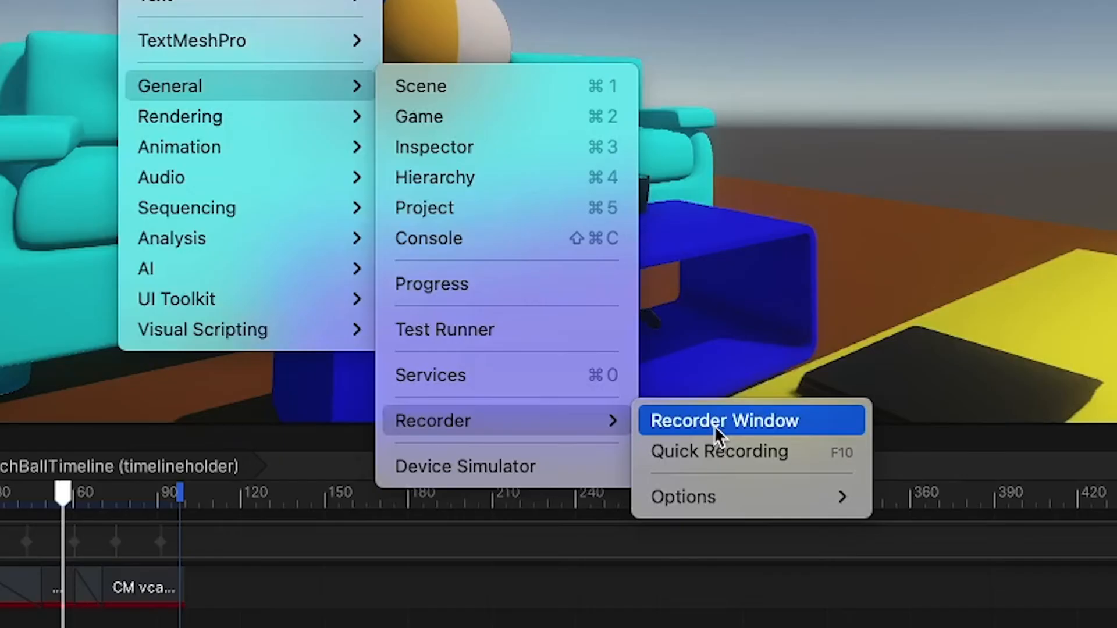
left_click(720, 424)
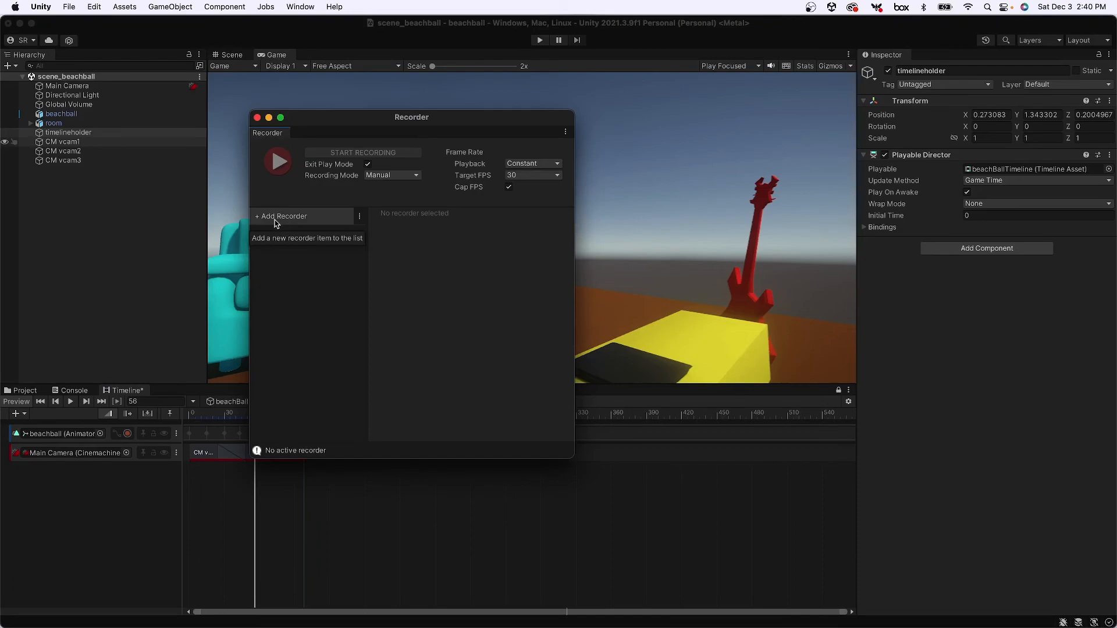
left_click(277, 217)
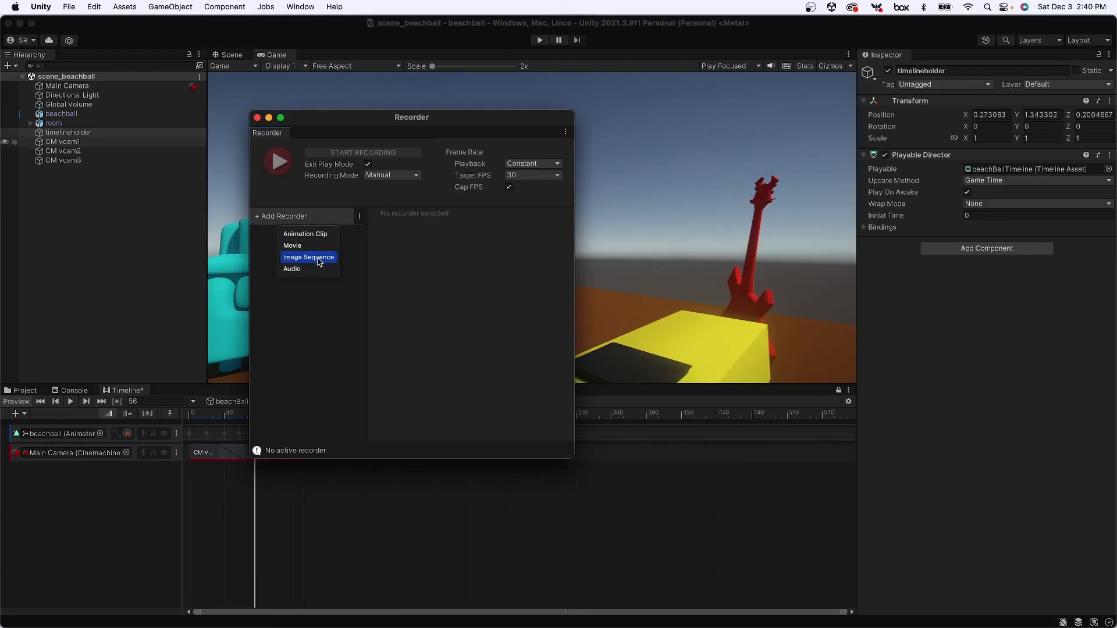
left_click(483, 262)
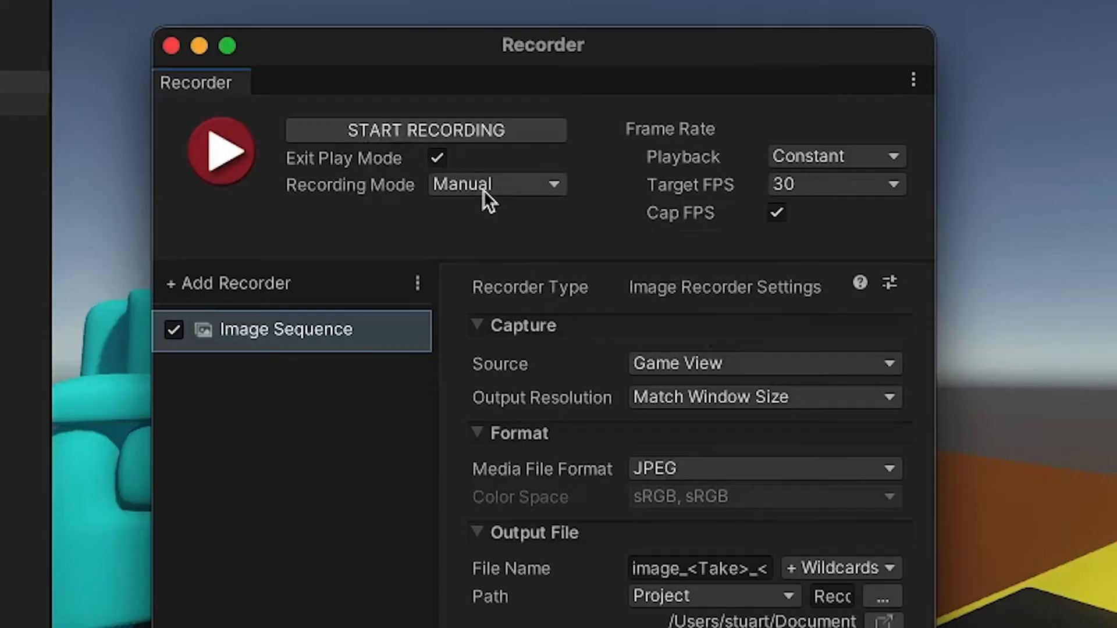
- Set the recording mode to Frame Interval starting at frame 0, enter its end frame, and set the target FPS to 60
left_click(483, 190)
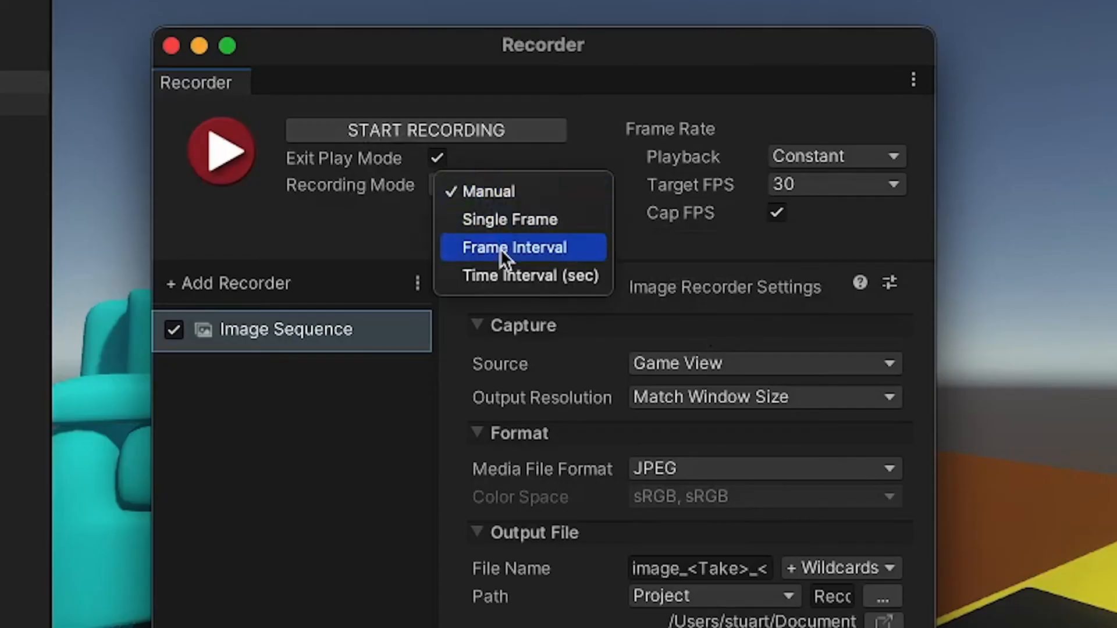
left_click(501, 249)
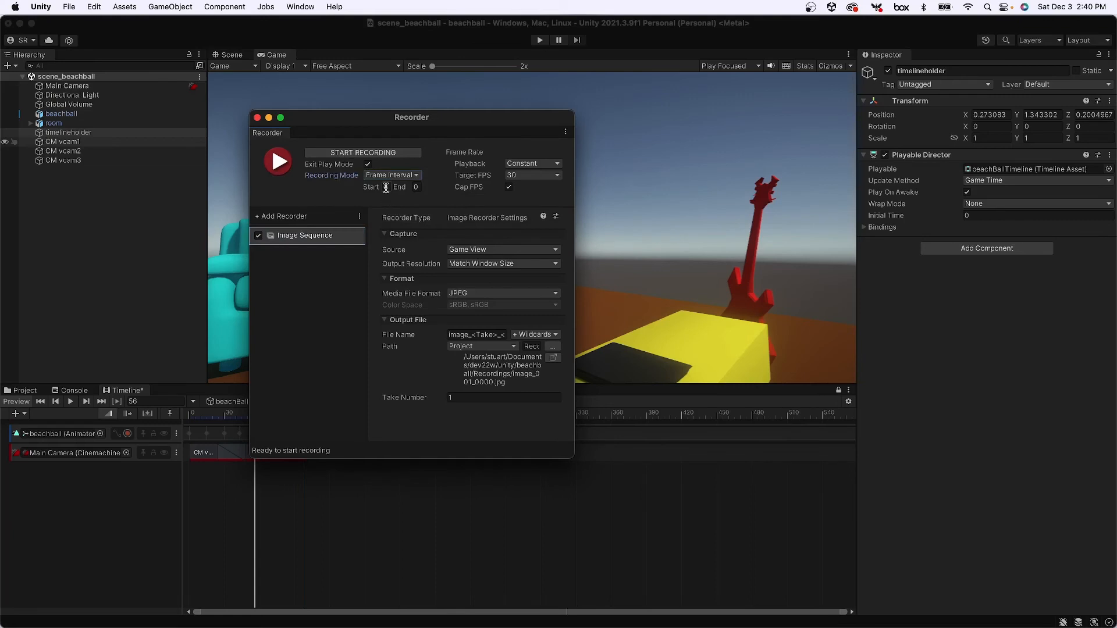
left_click(416, 187)
left_click(532, 176)
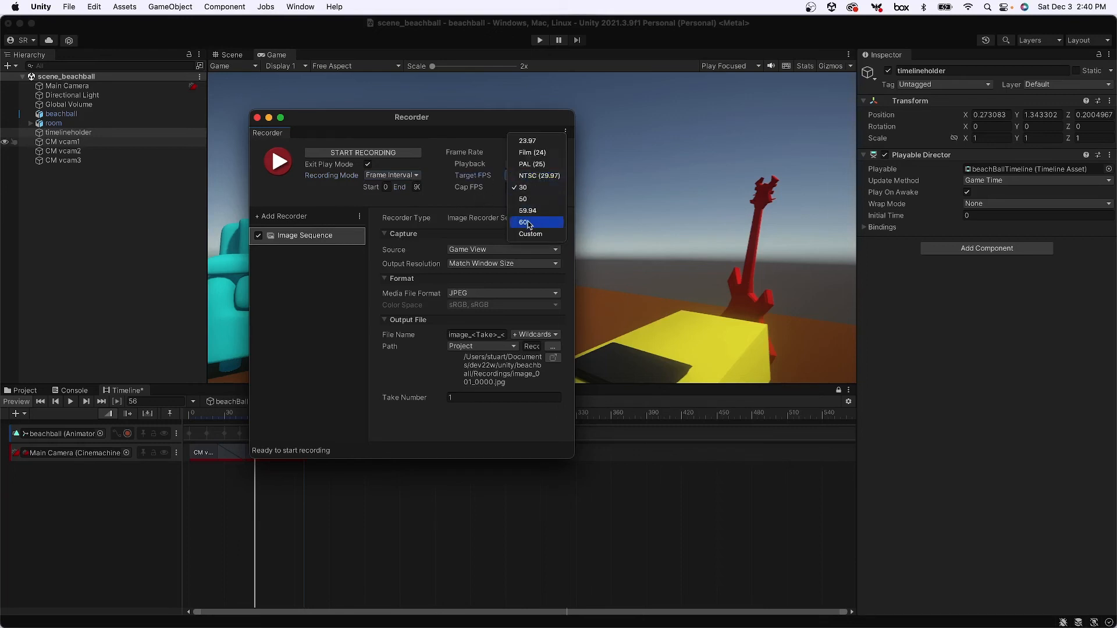
left_click(527, 222)
left_click_drag(428, 109, 437, 136)
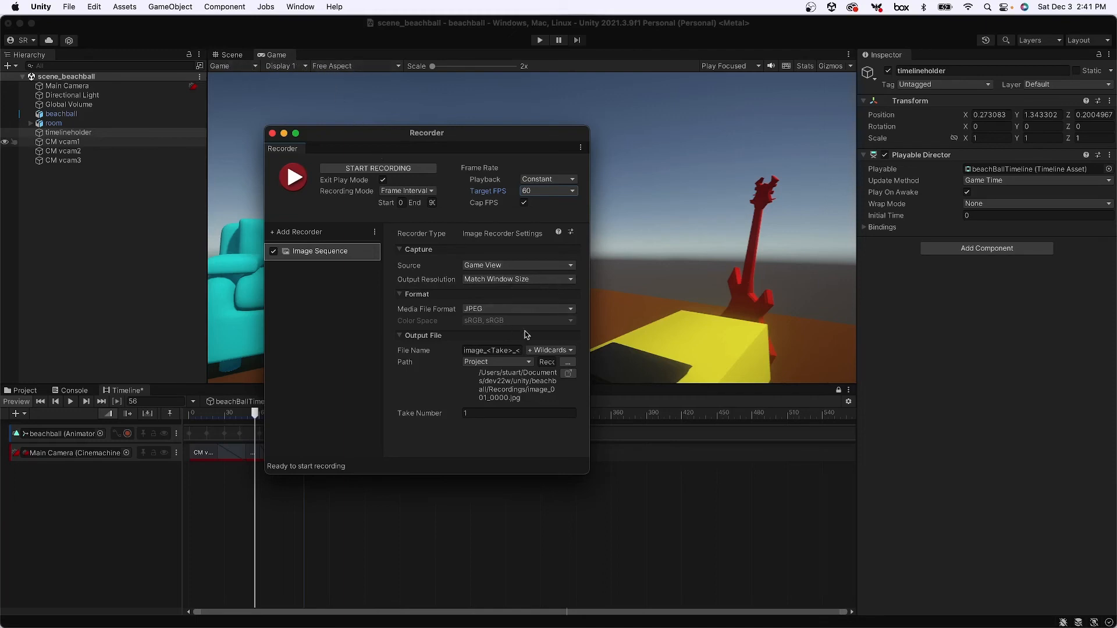
- Set the Game view resolution to Full HD (1920x1080) and the image sequence's media file format to PNG
left_click(505, 280)
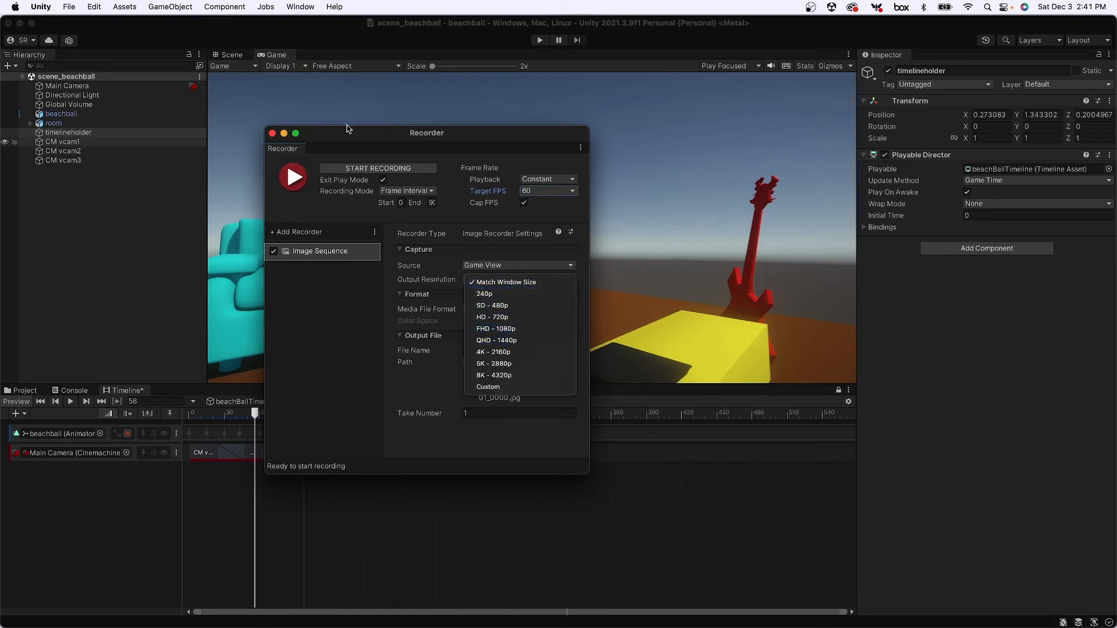
left_click(328, 69)
left_click(368, 67)
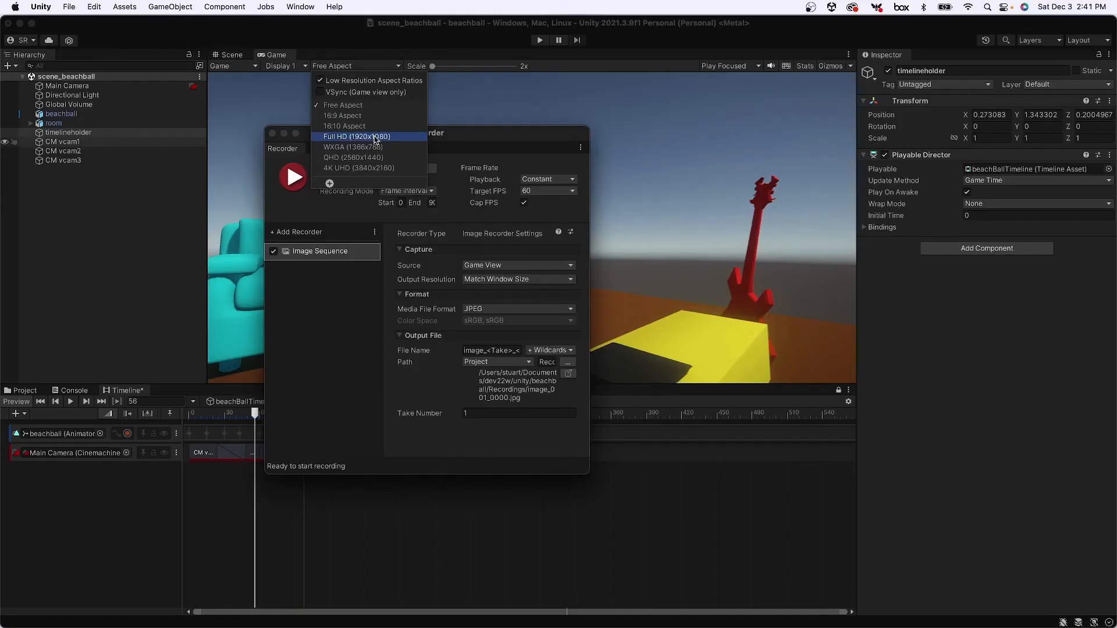
left_click(375, 137)
left_click_drag(392, 151, 451, 194)
left_click(549, 352)
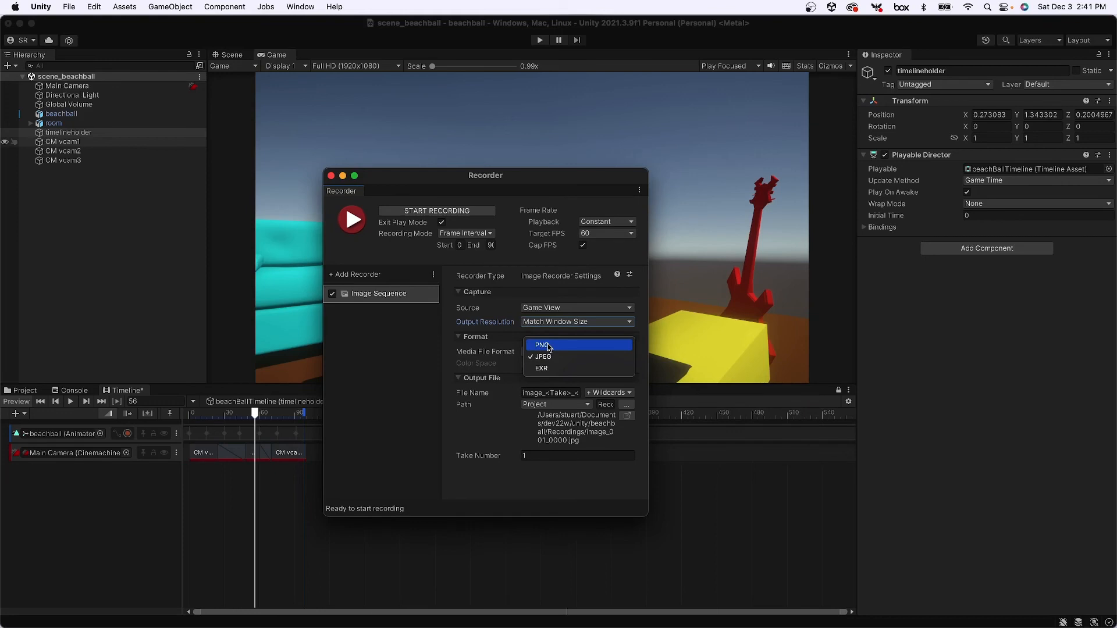
left_click(548, 345)
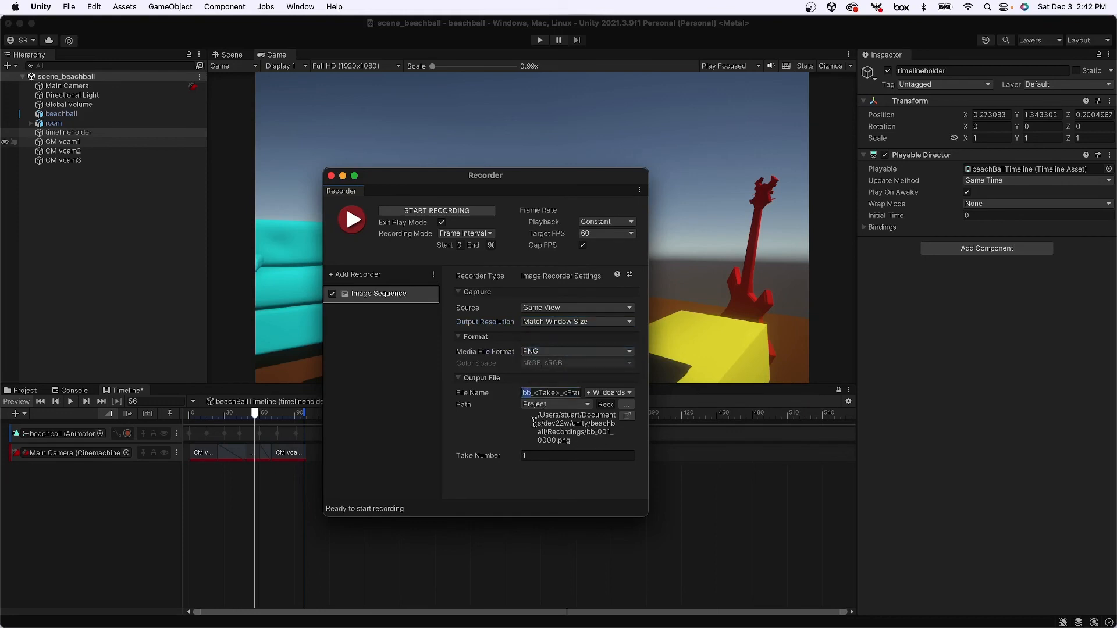
- Set the image sequence's output path to the brecording folder and start the recording
left_click(627, 405)
left_click(594, 135)
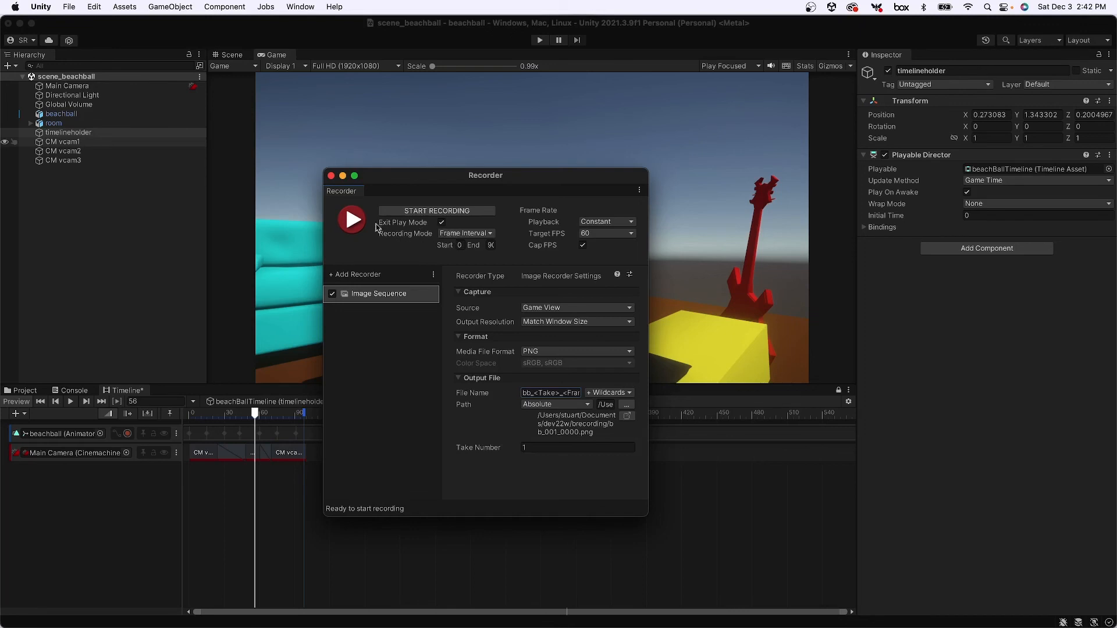
left_click(353, 221)
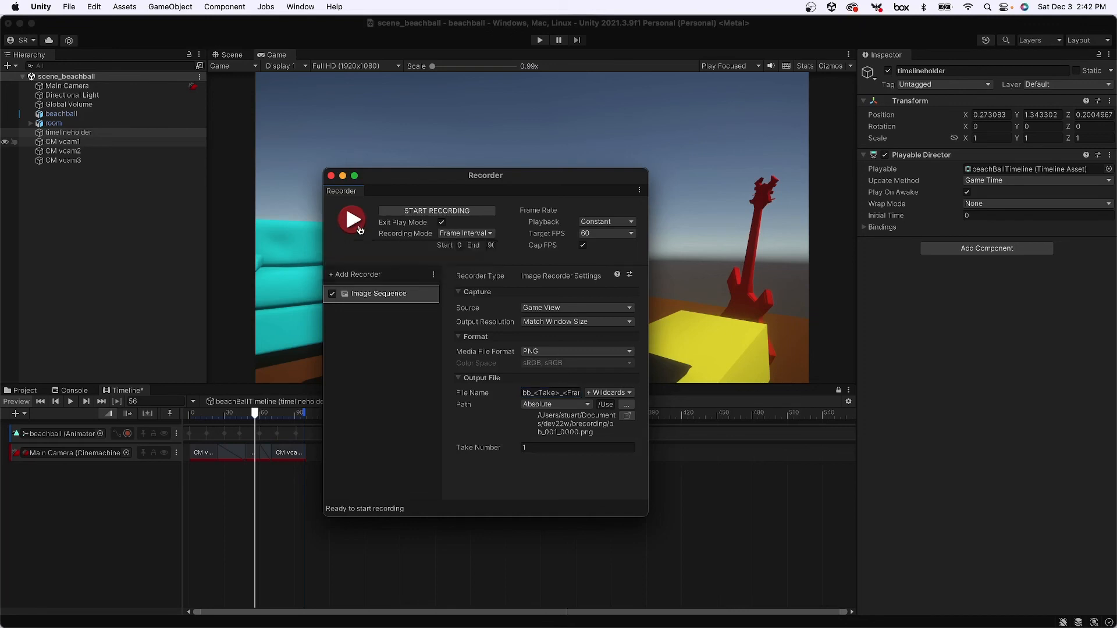
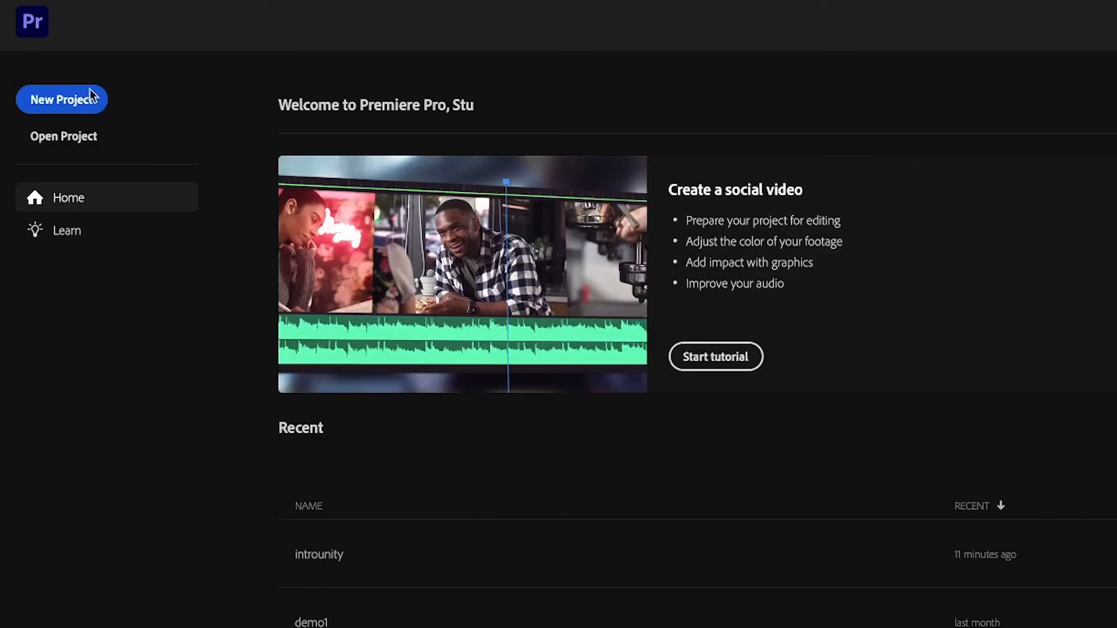
- Switch to Premiere Pro, create a new project named "recording", and widen the Effect Controls panel area
left_click(76, 104)
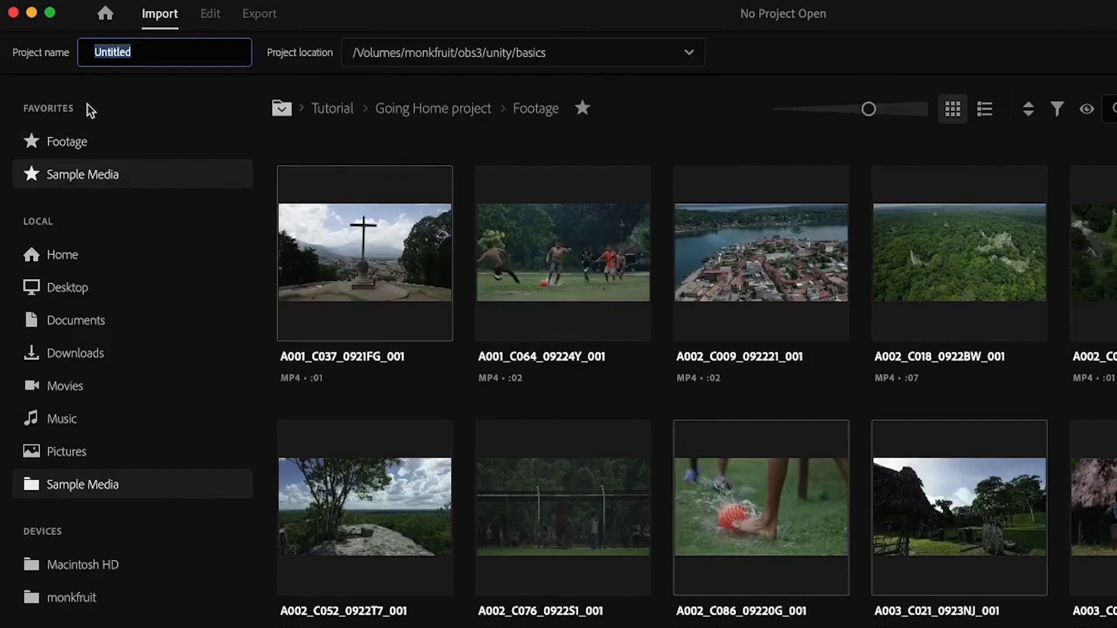
double_click(132, 54)
type("recording")
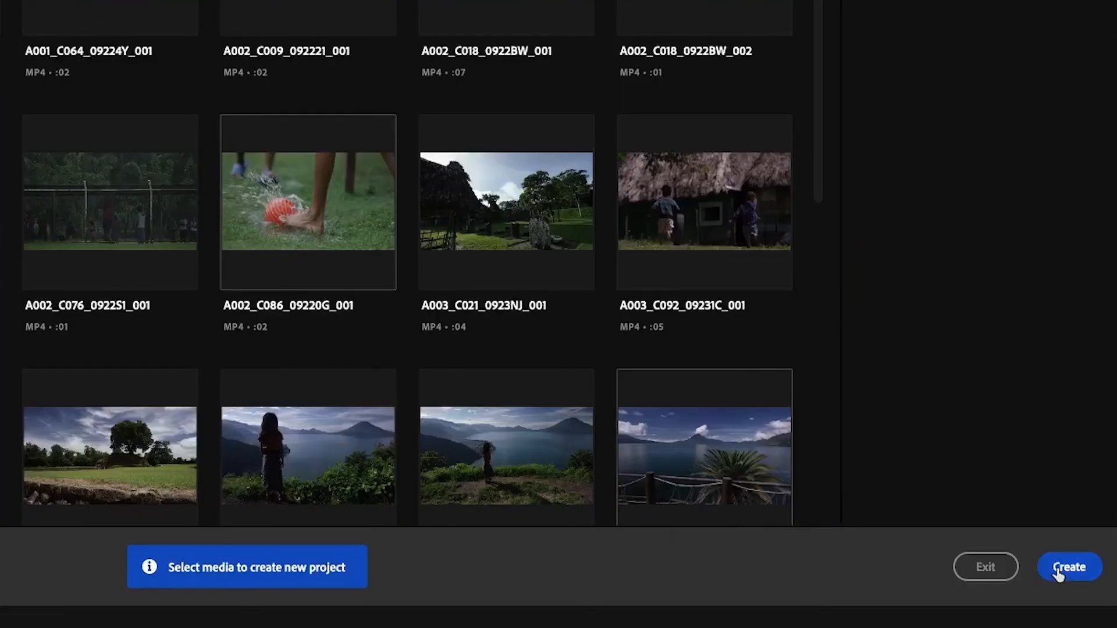
left_click(1060, 567)
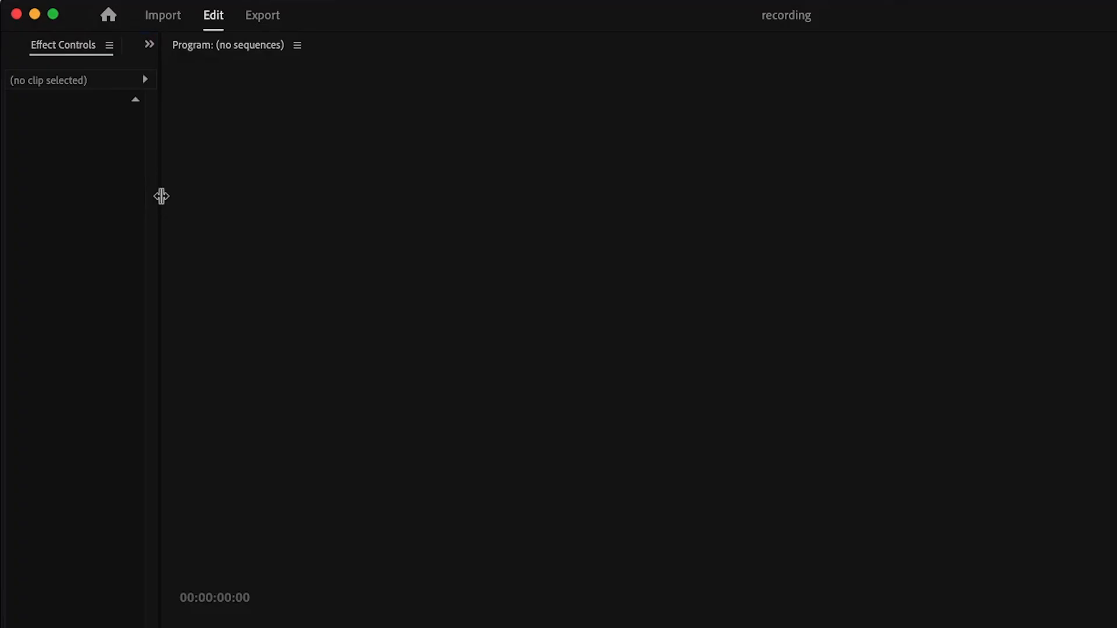
left_click_drag(162, 193, 556, 230)
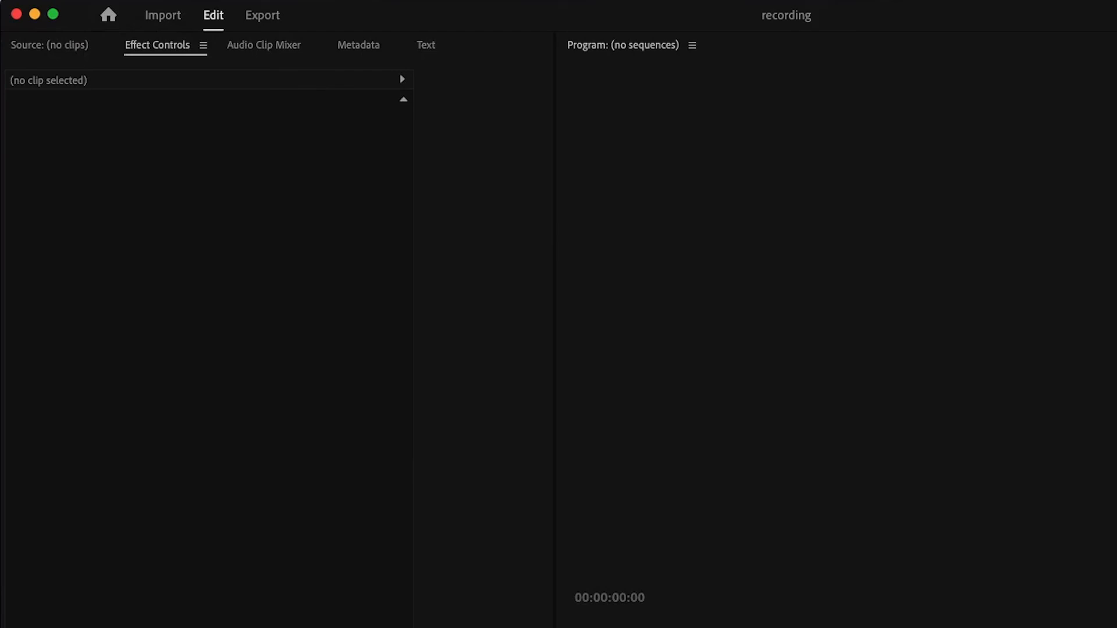
- Import bb_001_0000.png from the brecording folder as an image sequence
right_click(233, 627)
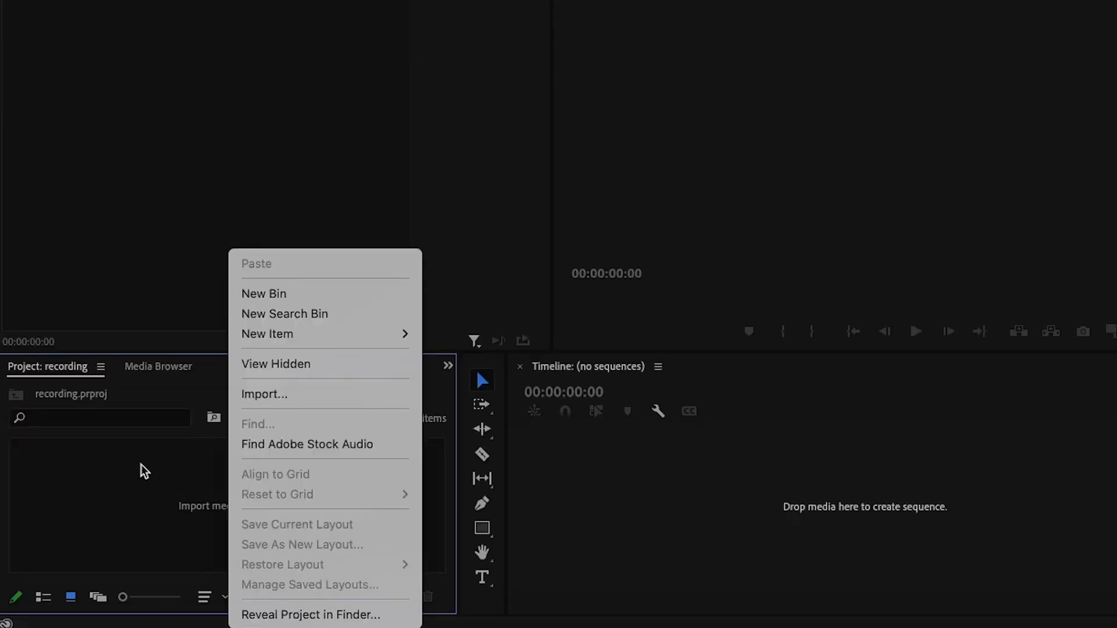
left_click(255, 394)
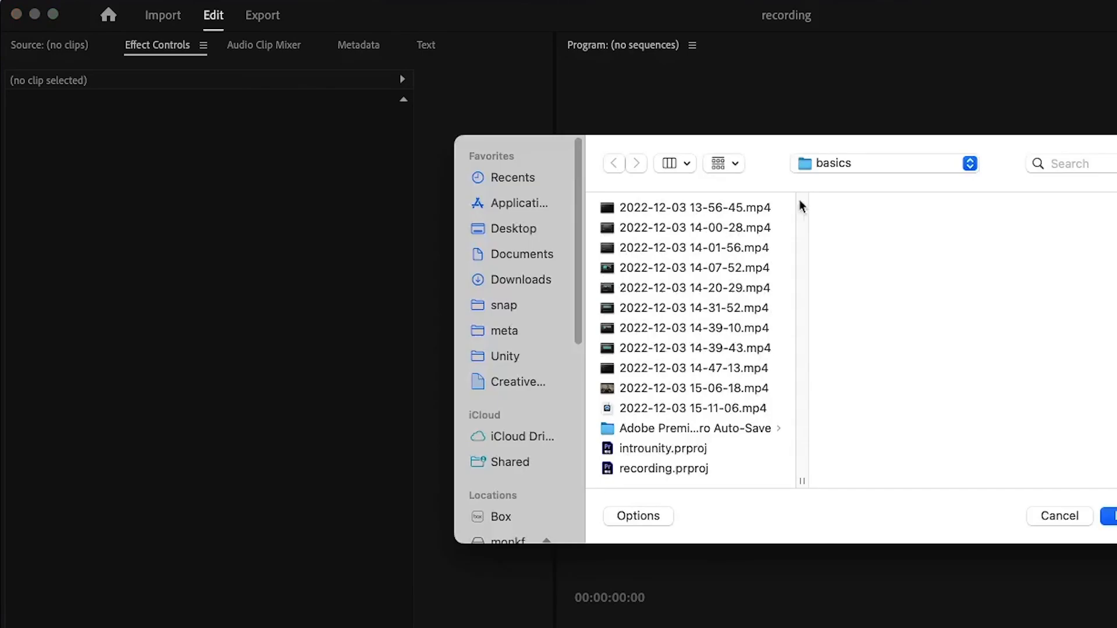
left_click(707, 211)
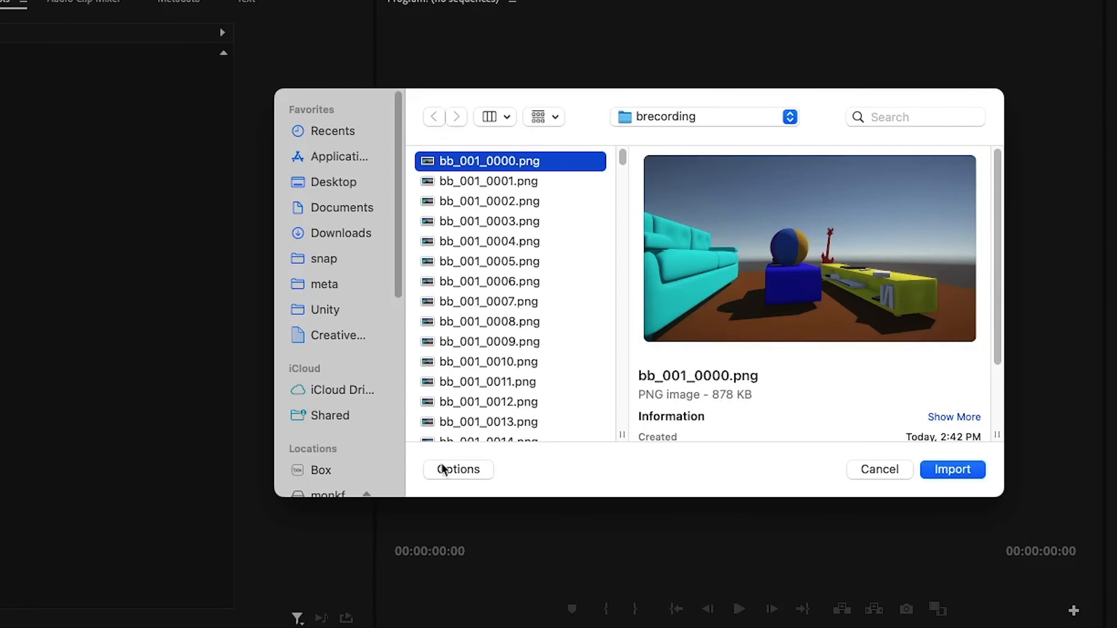
left_click(455, 470)
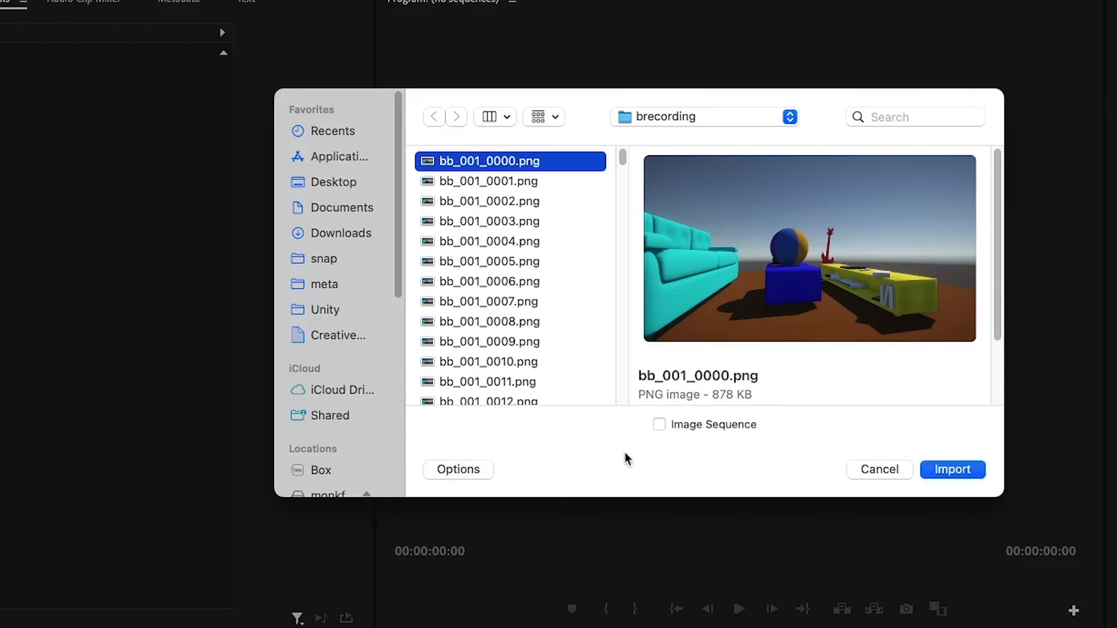
left_click(659, 425)
left_click(952, 470)
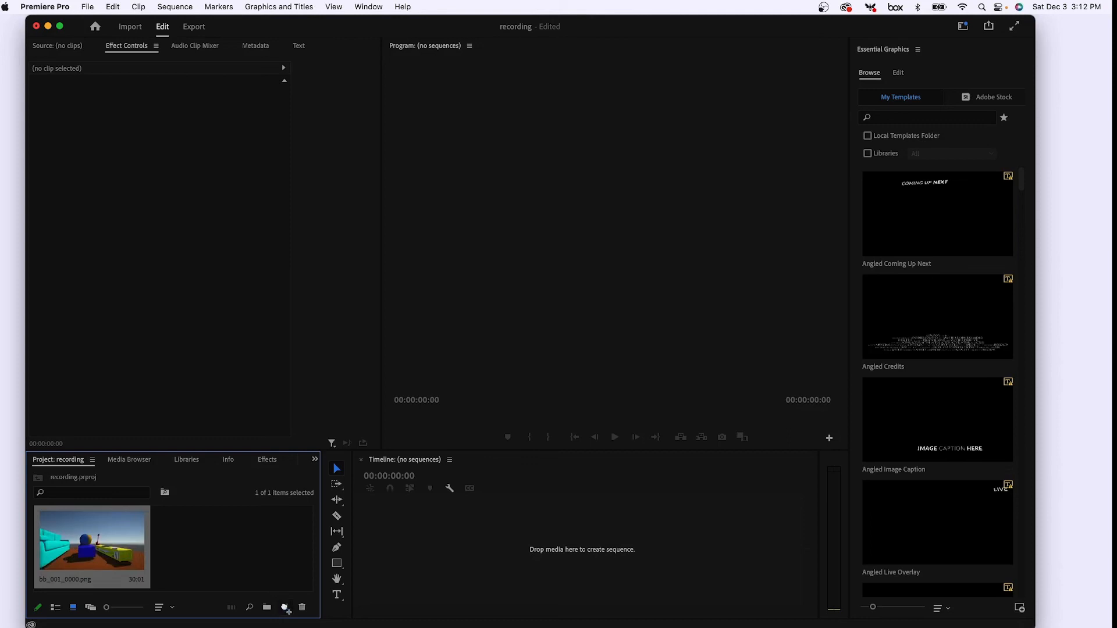
- Create a sequence from the imported image sequence clip on the empty timeline and play it back
left_click_drag(57, 546, 445, 537)
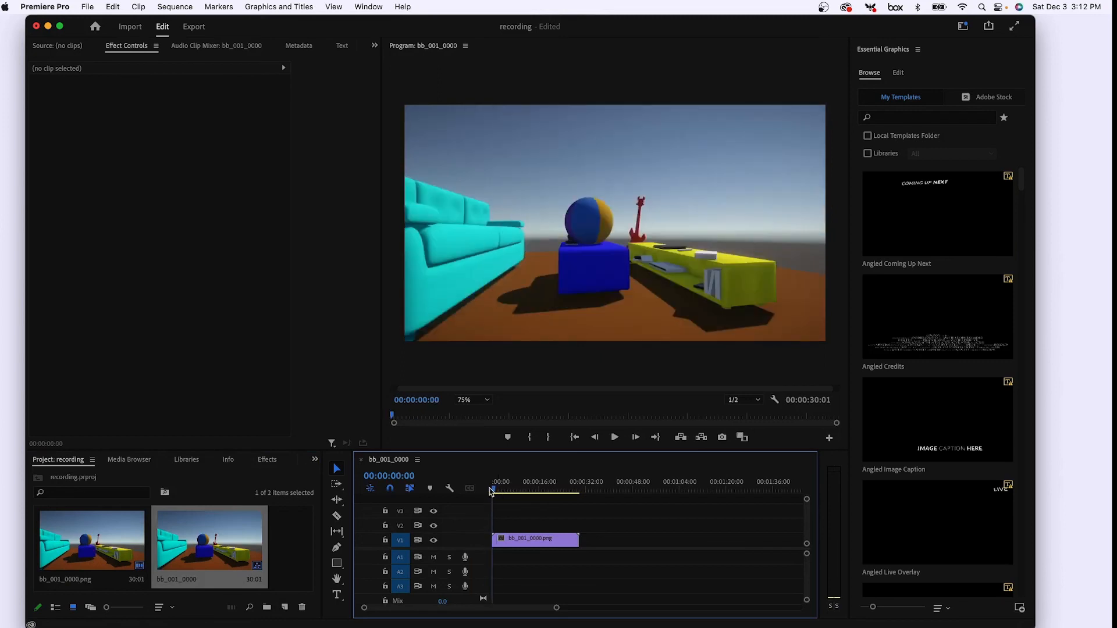
key("space")
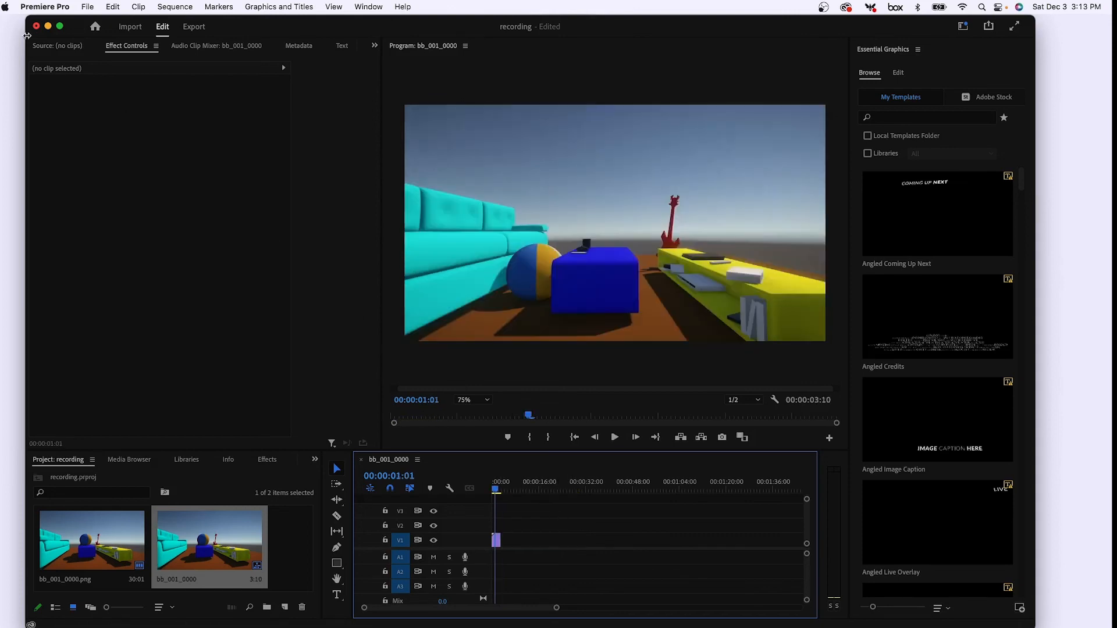
- Export the sequence as the H.264 media file bb_001_0000.mp4 and play the exported video in QuickTime Player
left_click_drag(81, 24, 71, 24)
left_click(88, 7)
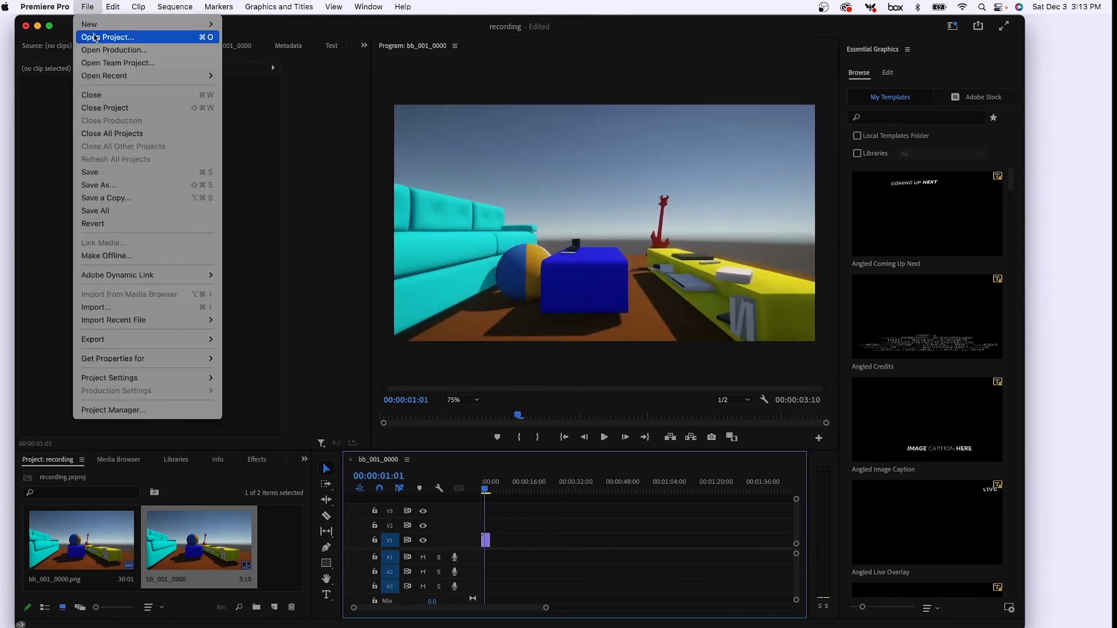
mouse_move(138, 341)
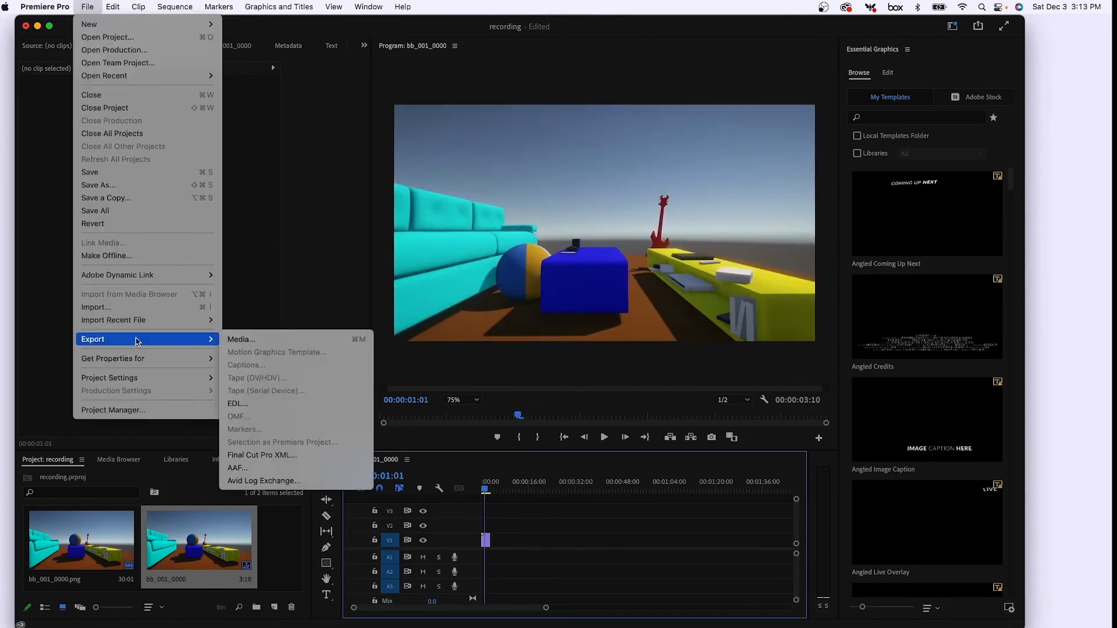
left_click(291, 340)
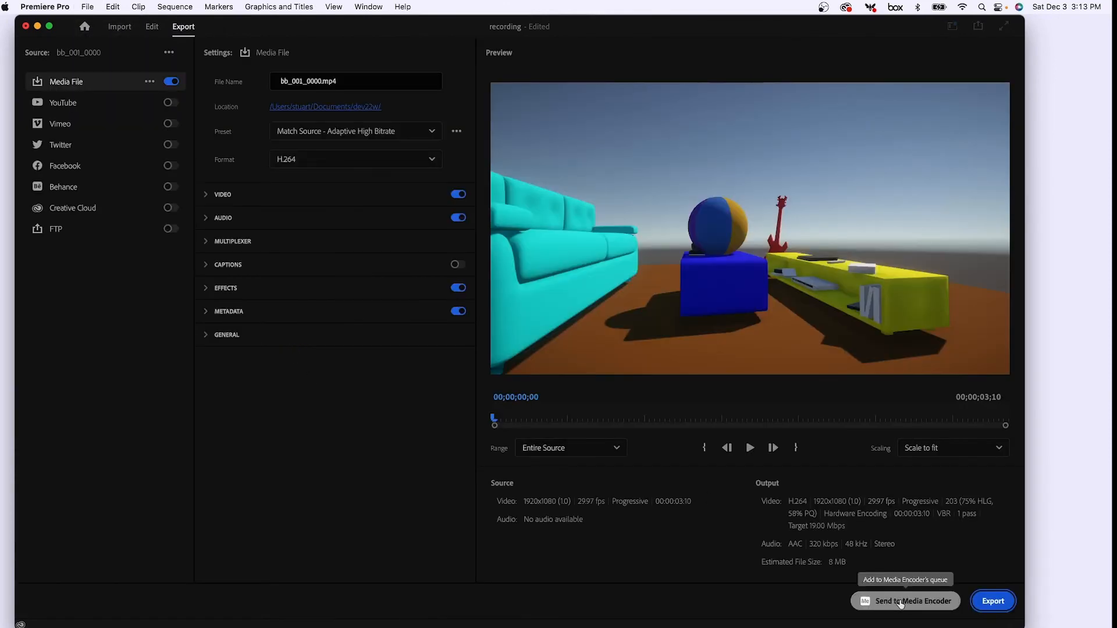
left_click(989, 603)
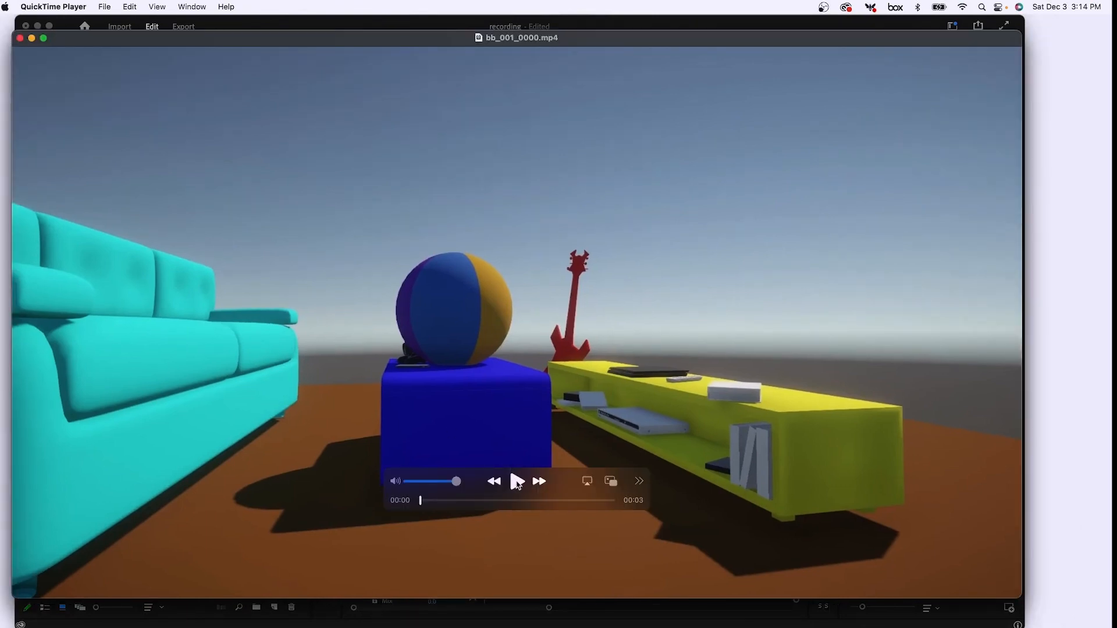
left_click(517, 481)
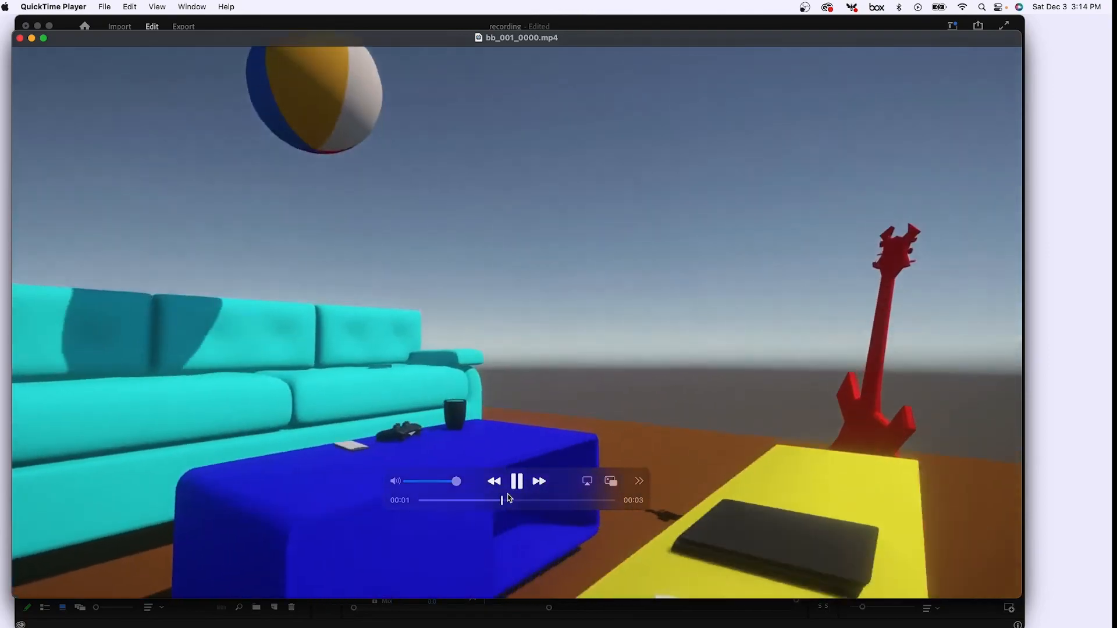